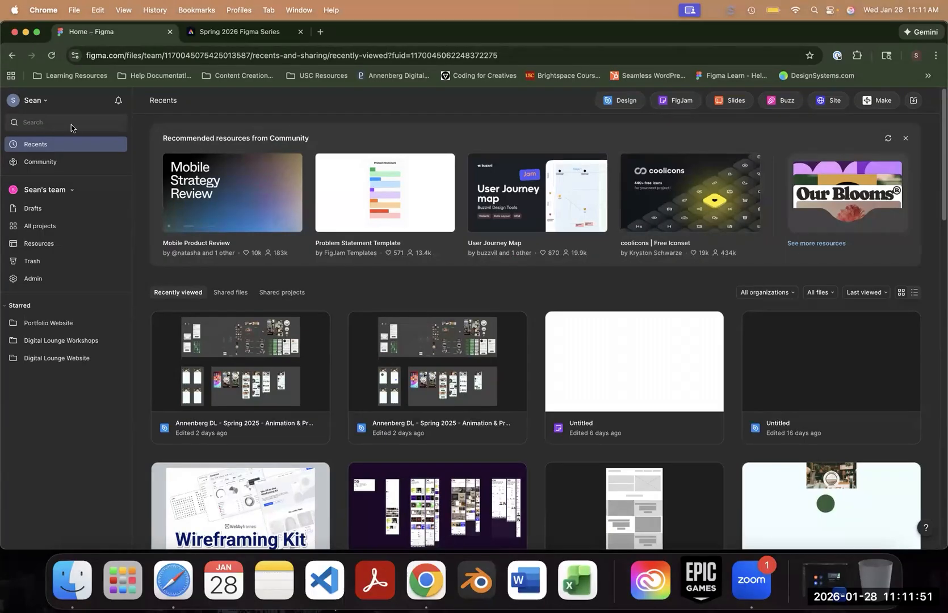
- Switch the interface theme to Light from the account options
click(29, 104)
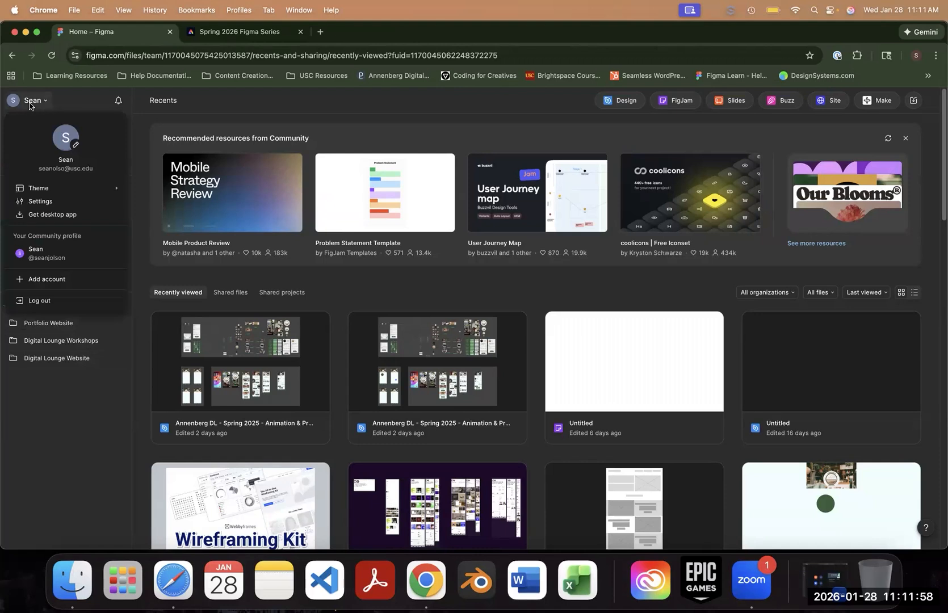
mouse_move(30, 182)
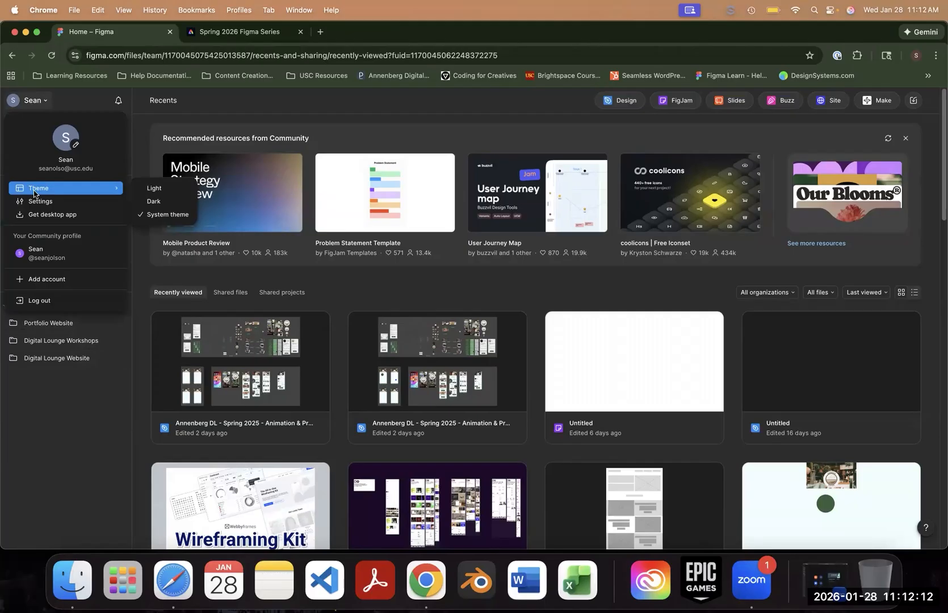
click(154, 189)
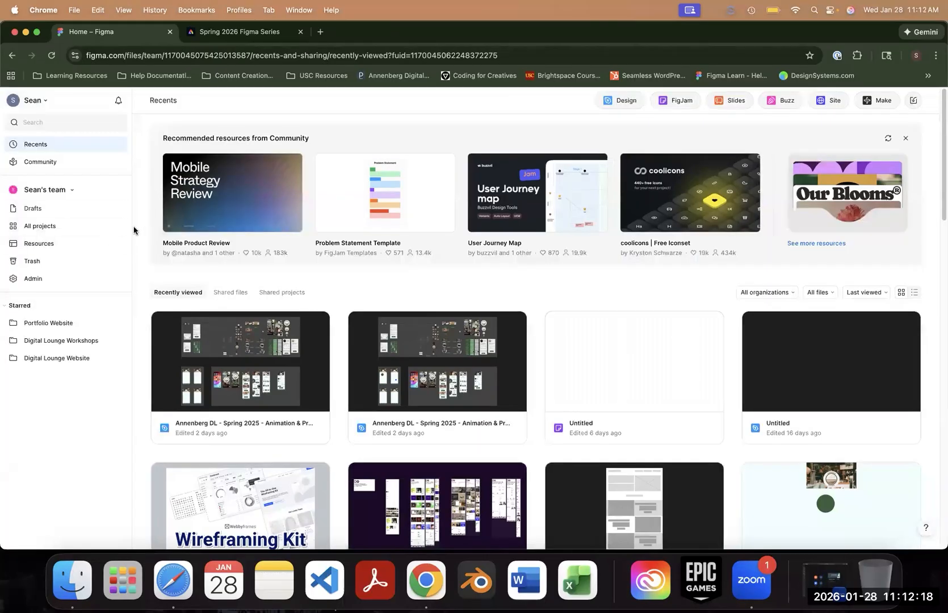
- Set the interface theme to Dark
click(39, 100)
mouse_move(85, 189)
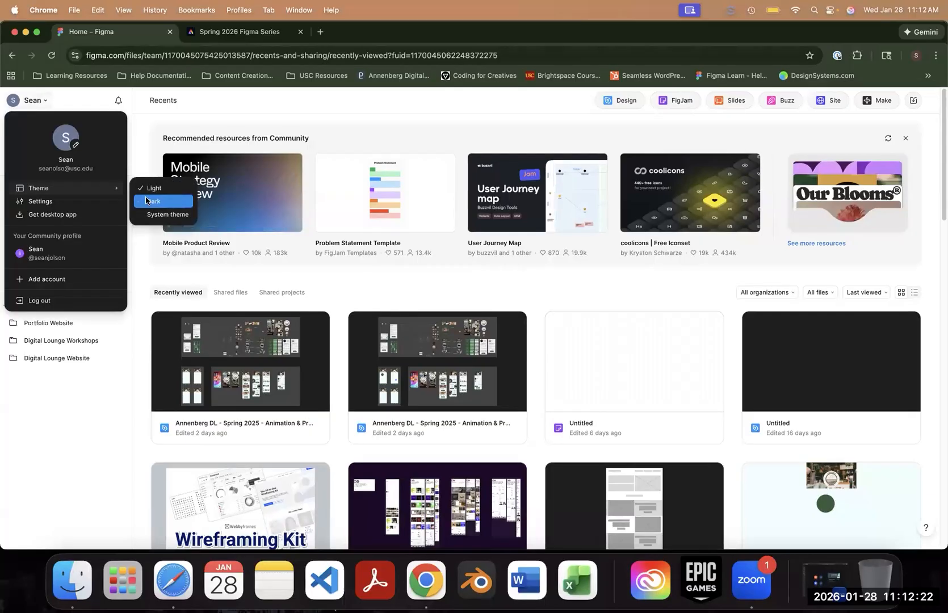
click(152, 203)
- Open the account settings and view the Notifications section
click(33, 100)
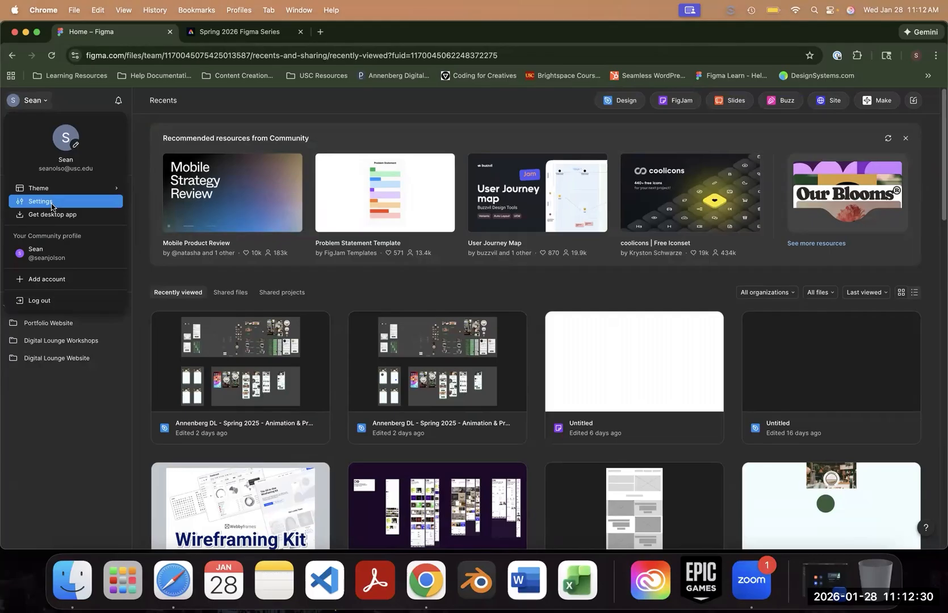
click(51, 205)
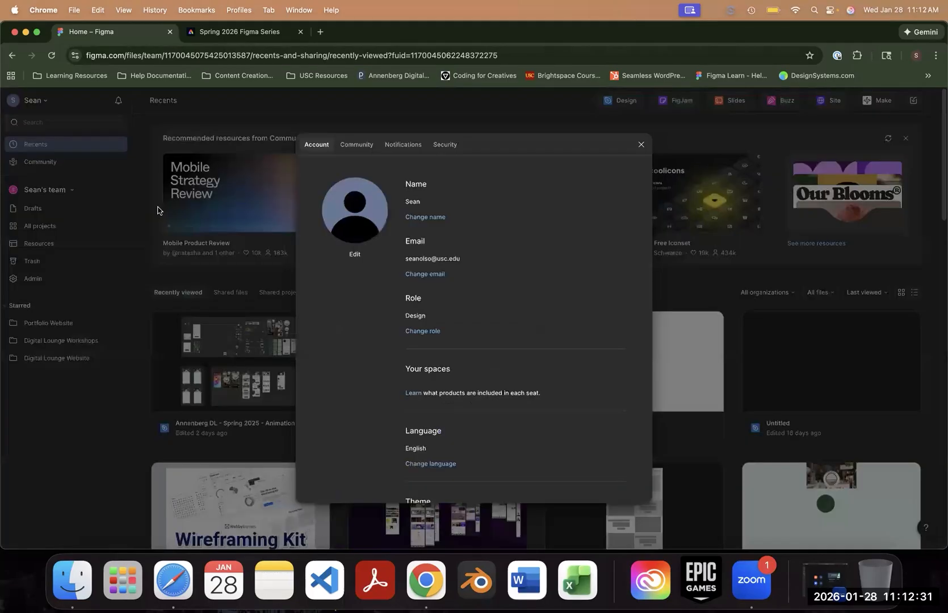
click(406, 145)
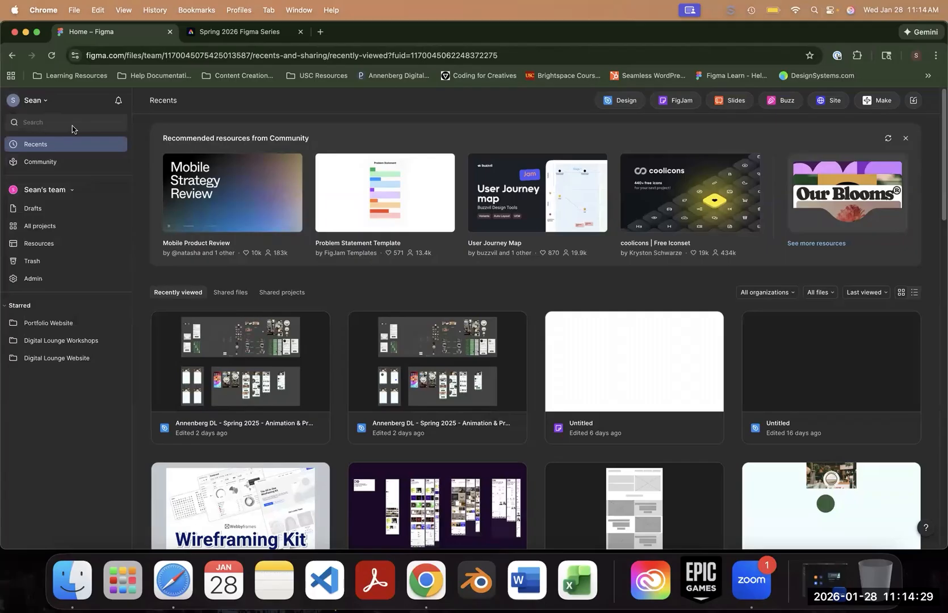
- Look at the file search's filters and recent files, and close the search
click(72, 123)
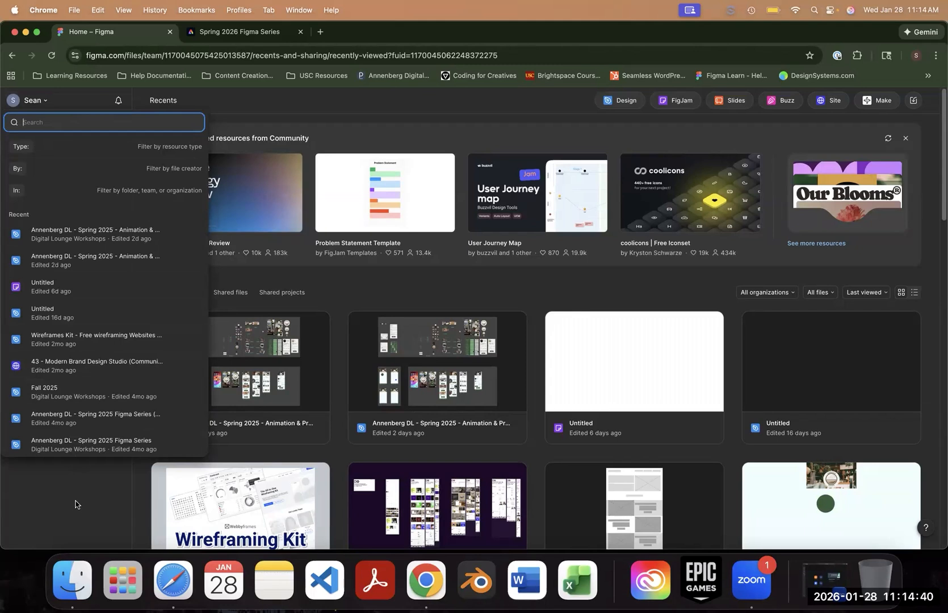
click(99, 498)
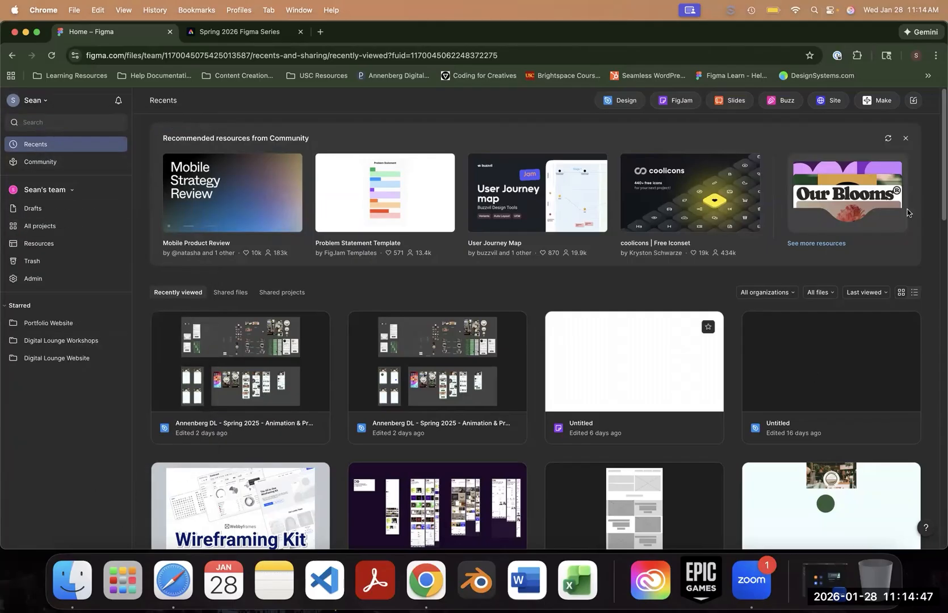
- Browse the Community templates and open the team's Resources page
click(47, 164)
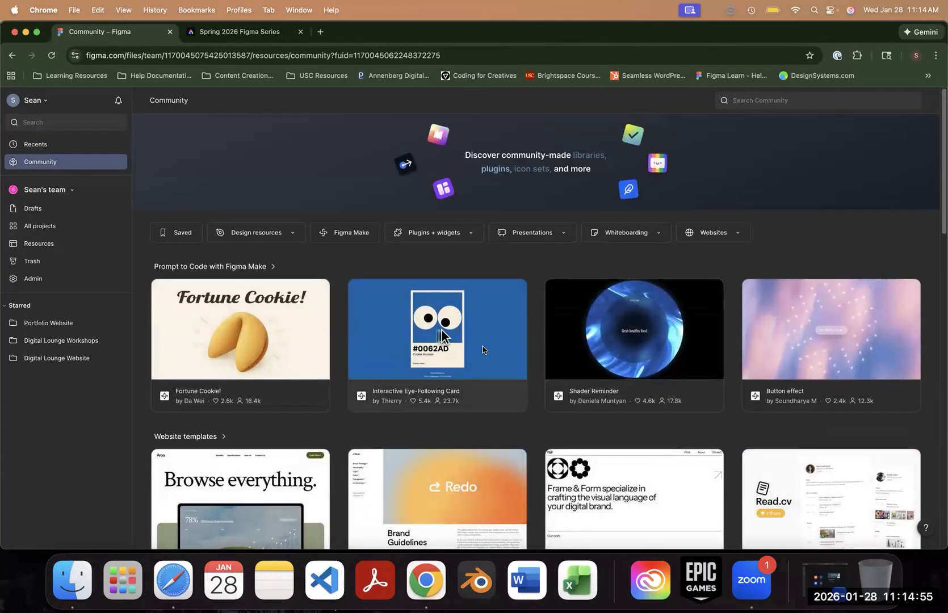
scroll(518, 348, down, 3)
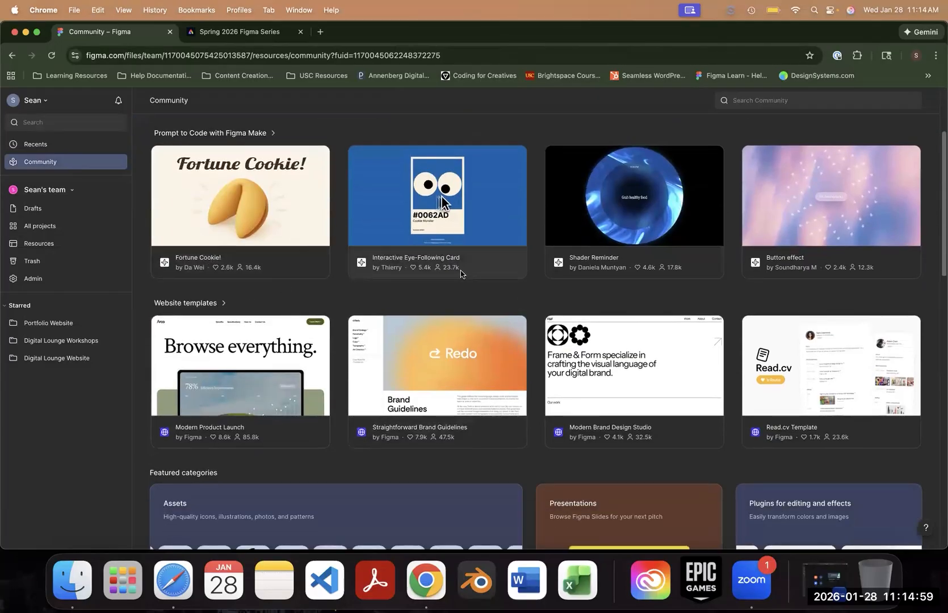
scroll(471, 278, up, 3)
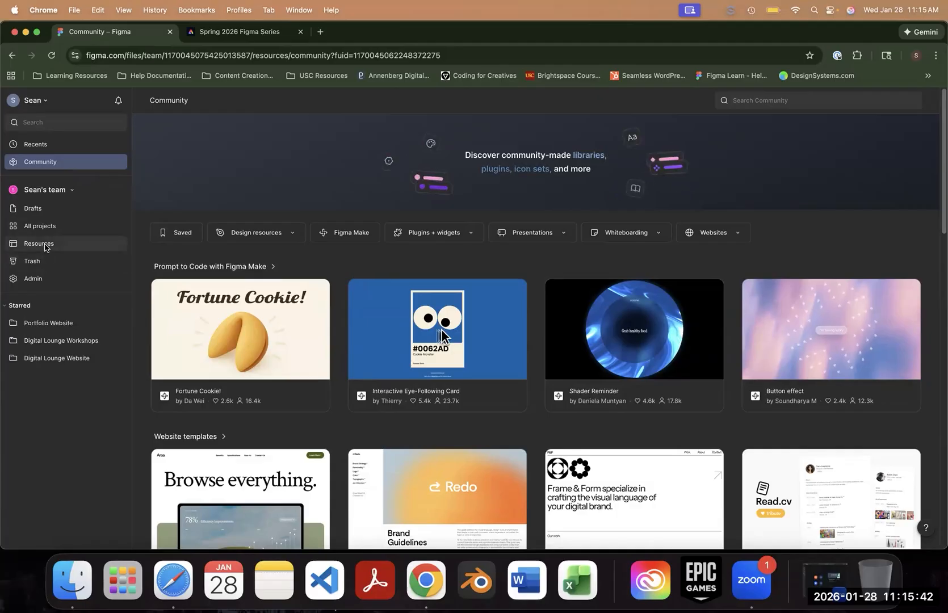
click(53, 244)
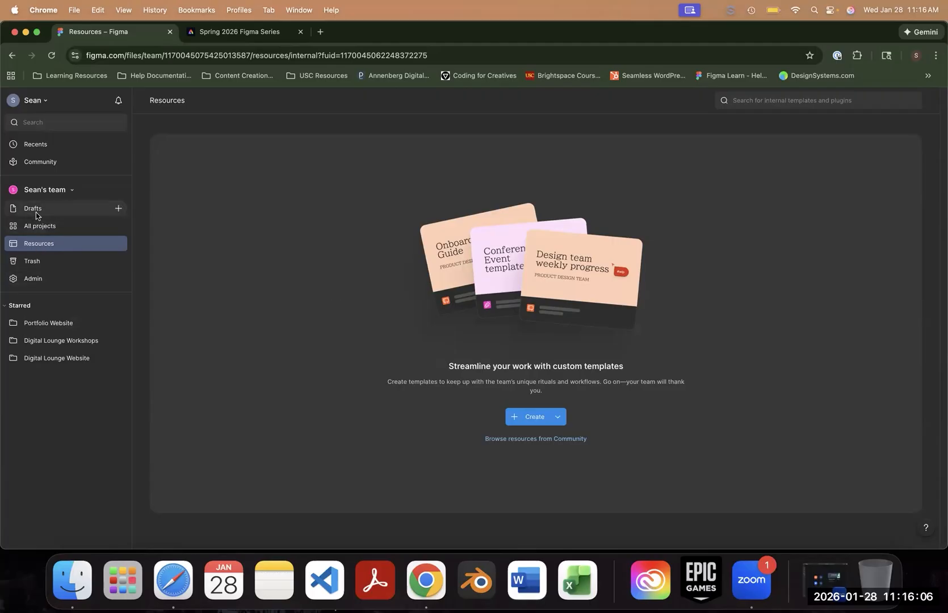
- Return to the recent files and try to star the first Annenberg DL animation file for the sidebar
click(36, 145)
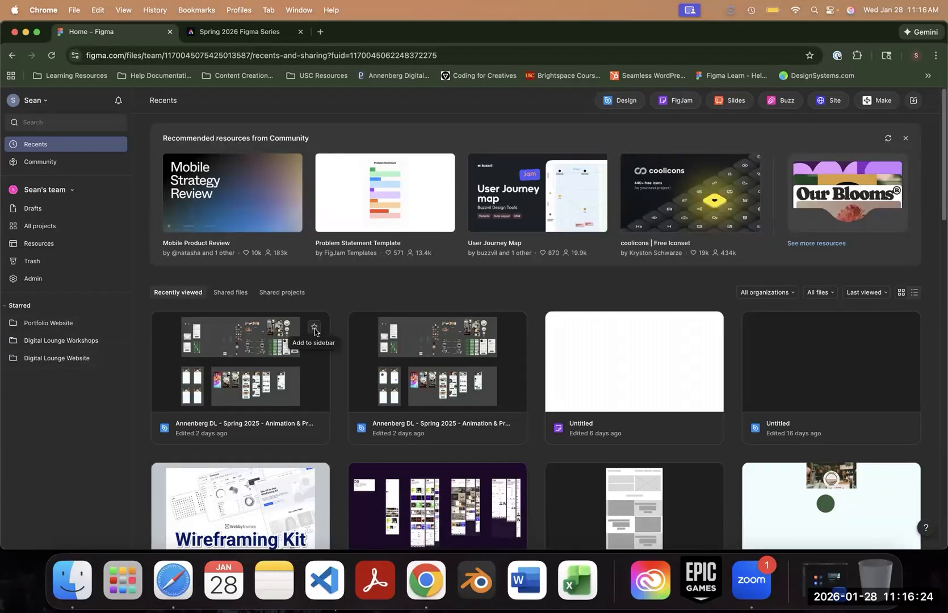
click(314, 328)
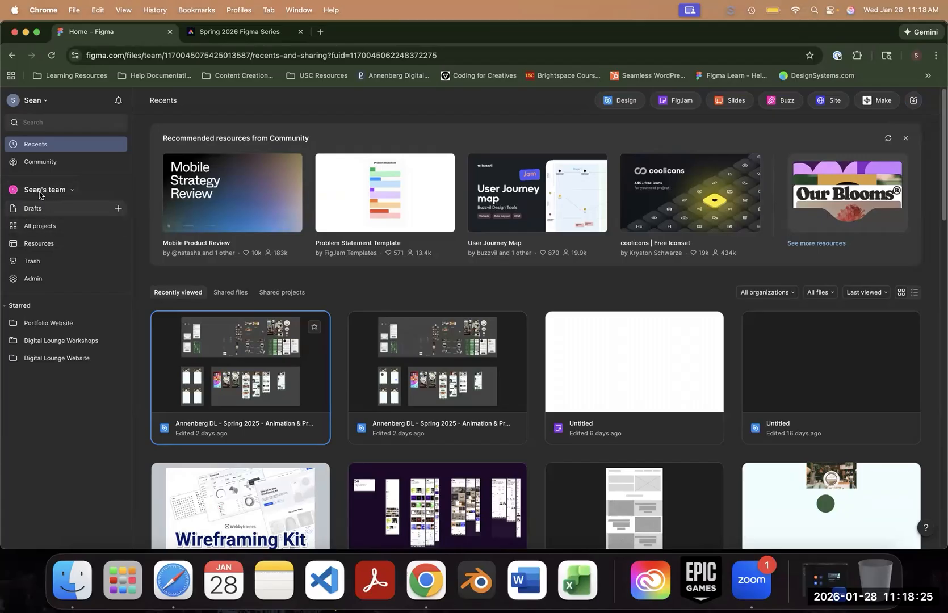
- Create a team project named "Spring 2026 Workshop" without adding any people
click(50, 230)
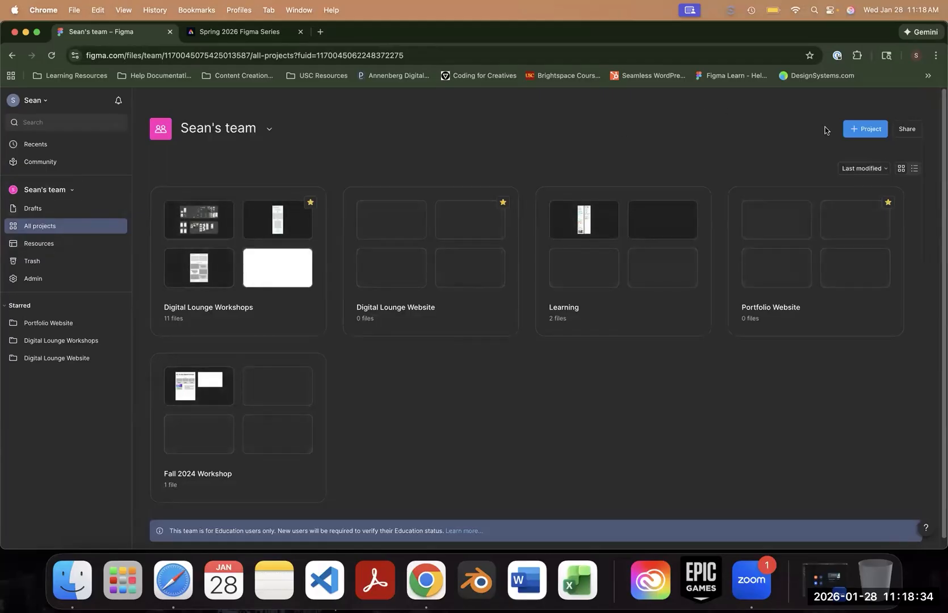
click(866, 136)
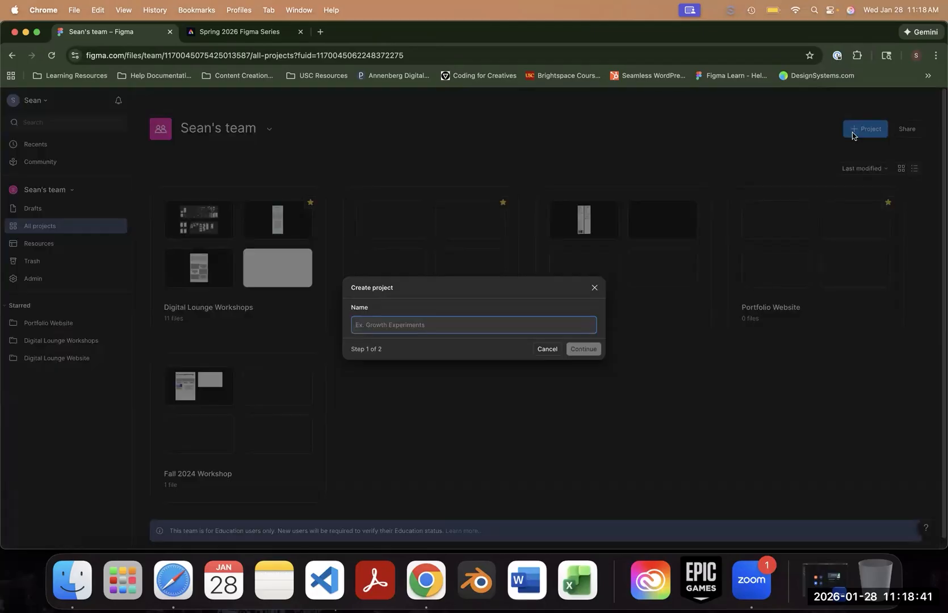
text(Spring 2026 Workshop)
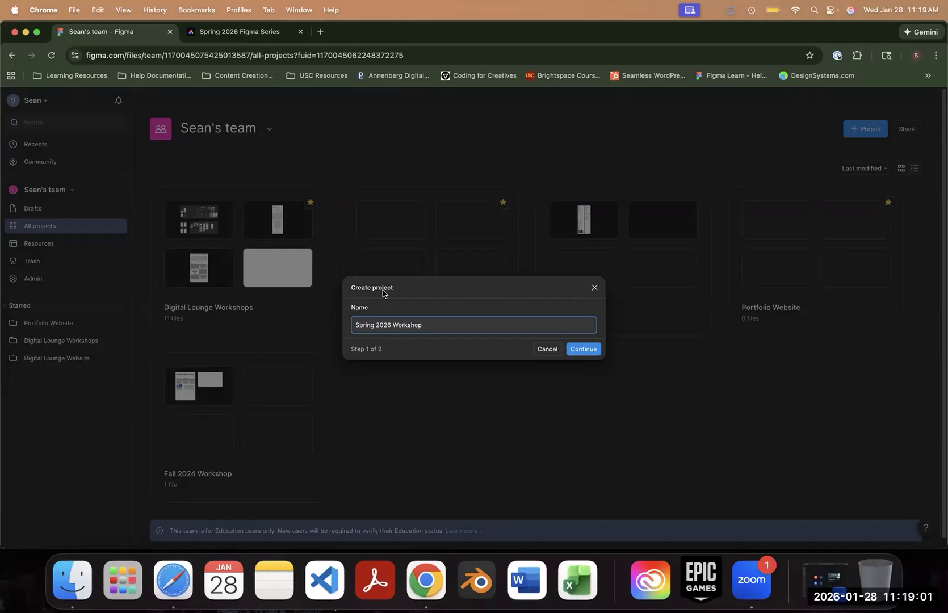
key(Return)
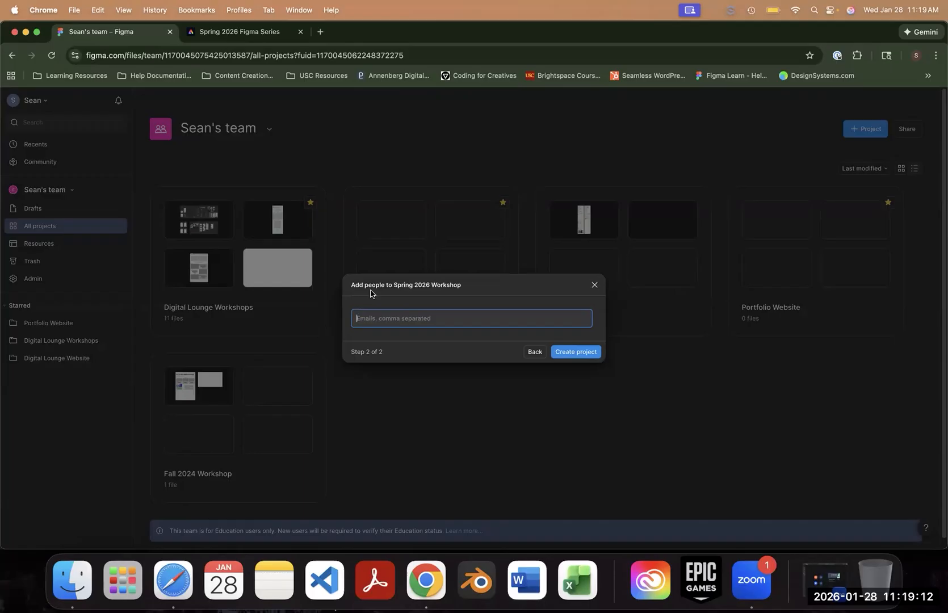
click(584, 351)
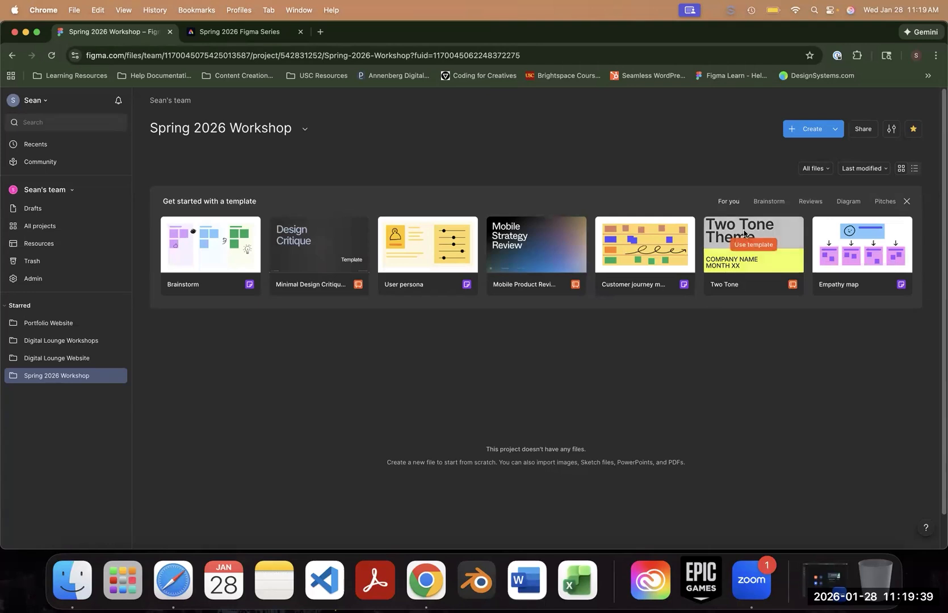
- Create a new Design file in the Spring 2026 Workshop project
click(811, 128)
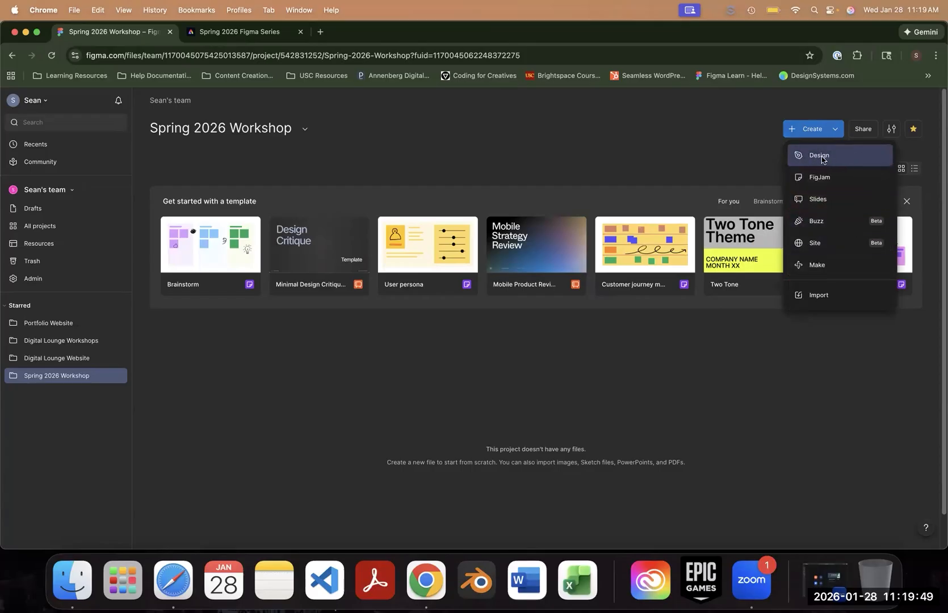
click(842, 158)
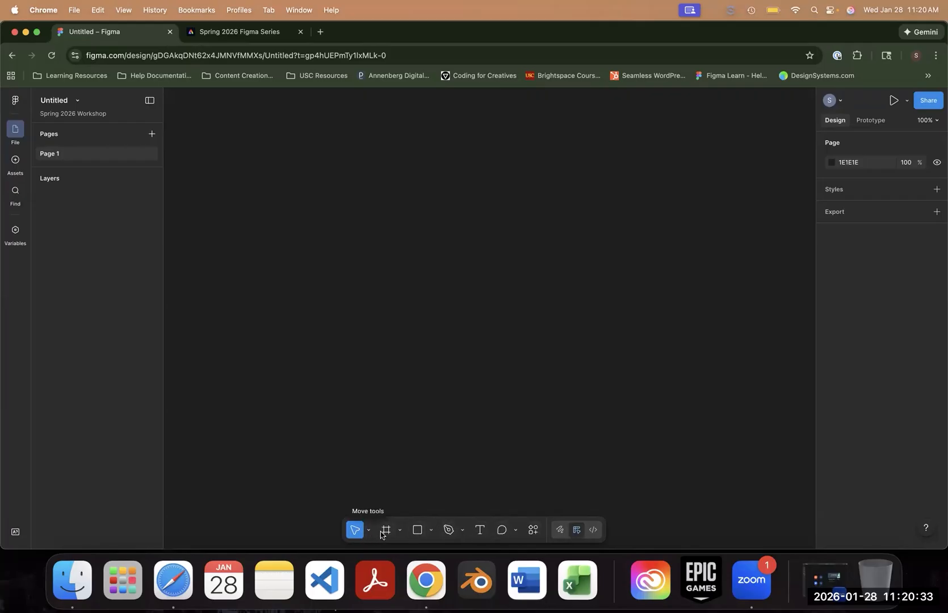
click(430, 531)
click(16, 102)
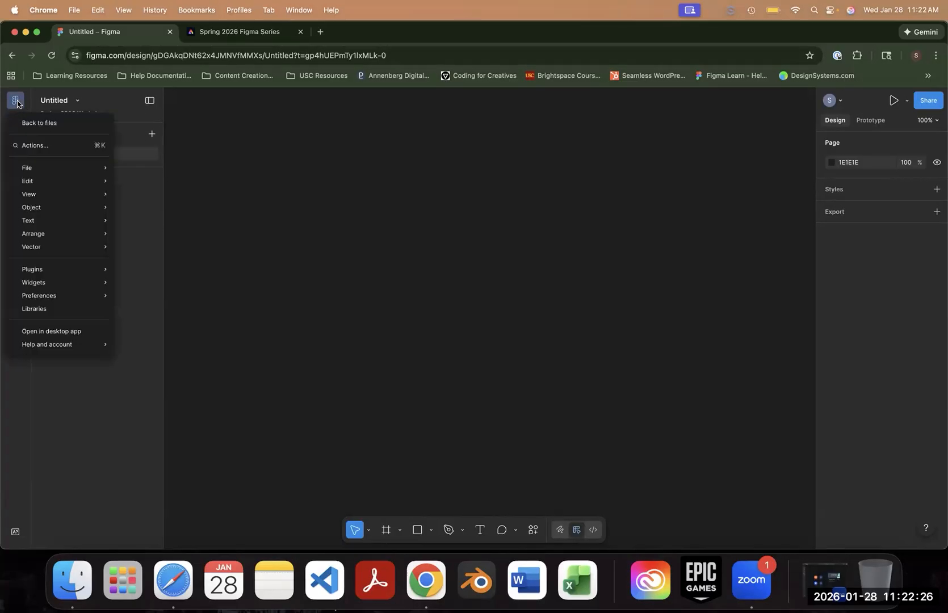
mouse_move(43, 164)
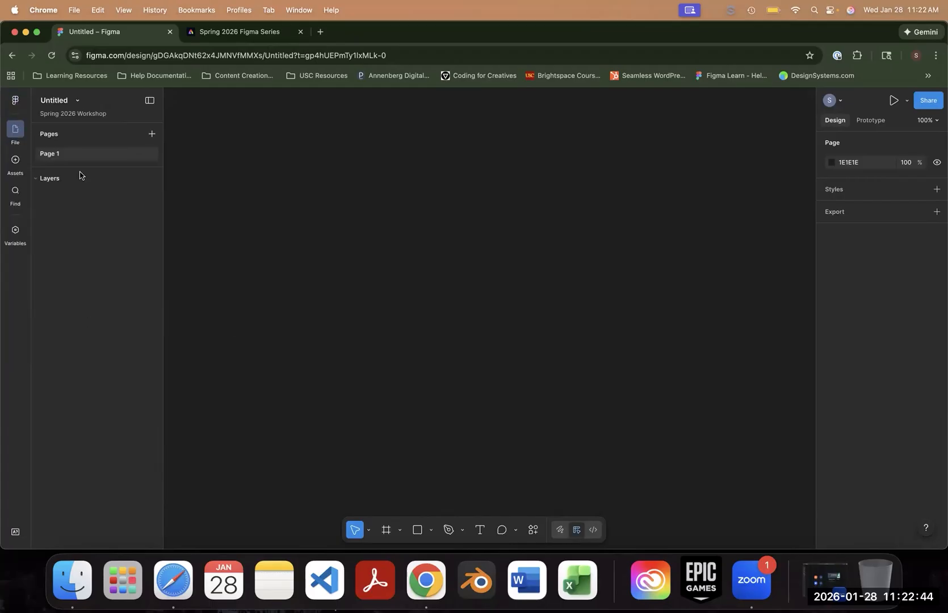
- Rename the untitled design file as "Coffee Shop Mobile App"
click(57, 104)
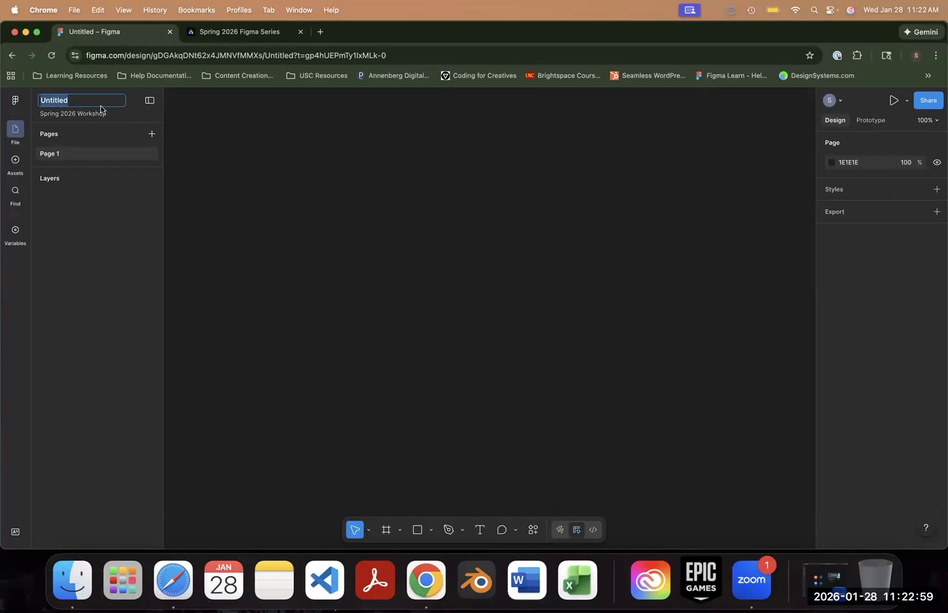
text(Coffee Sh)
text(op Mobile App)
key(Return)
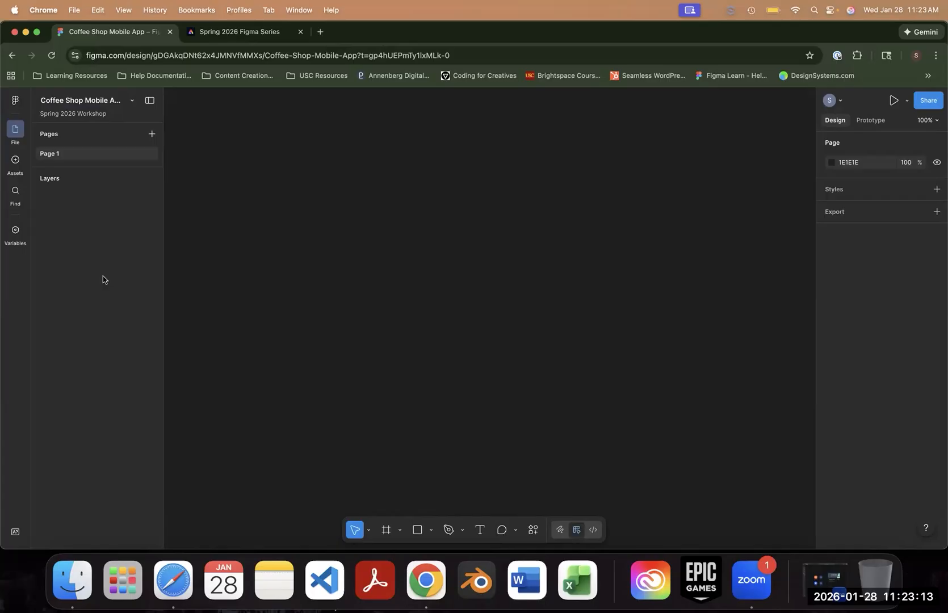
- Rename the design file as "Coffee App"
double_click(87, 101)
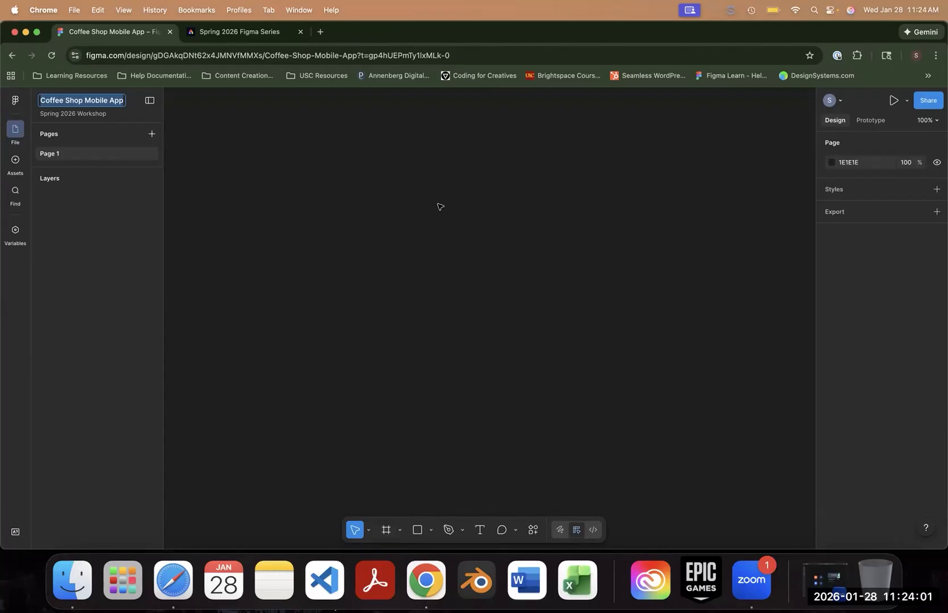
text(f)
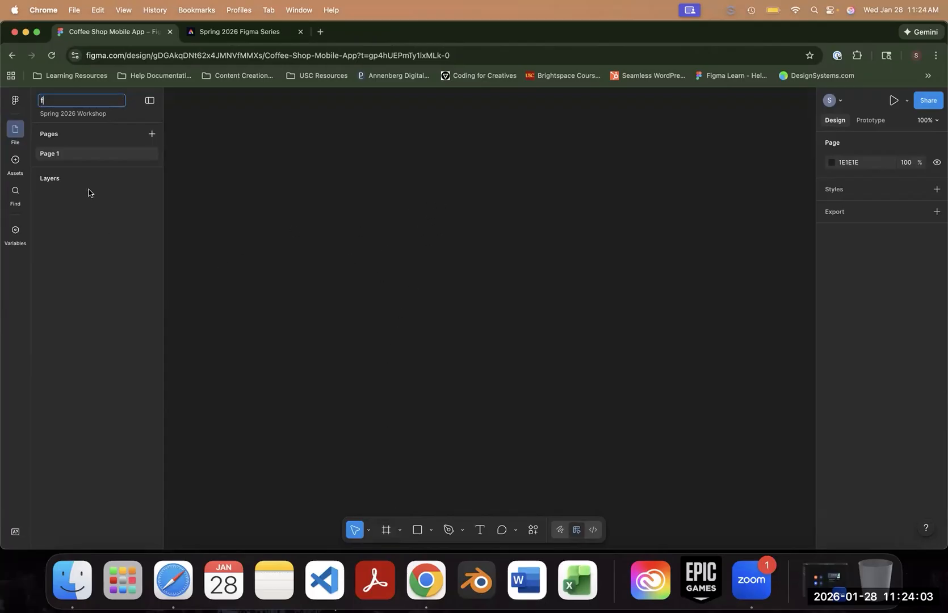
text(Cobiee App)
key(Return)
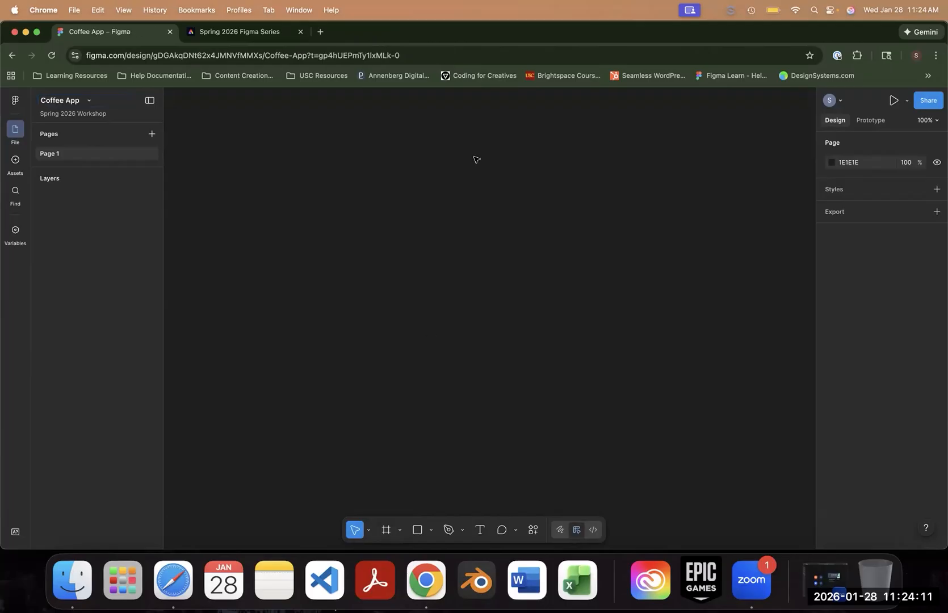
- Place a default 100 × 100 frame on the canvas and delete it
key(f)
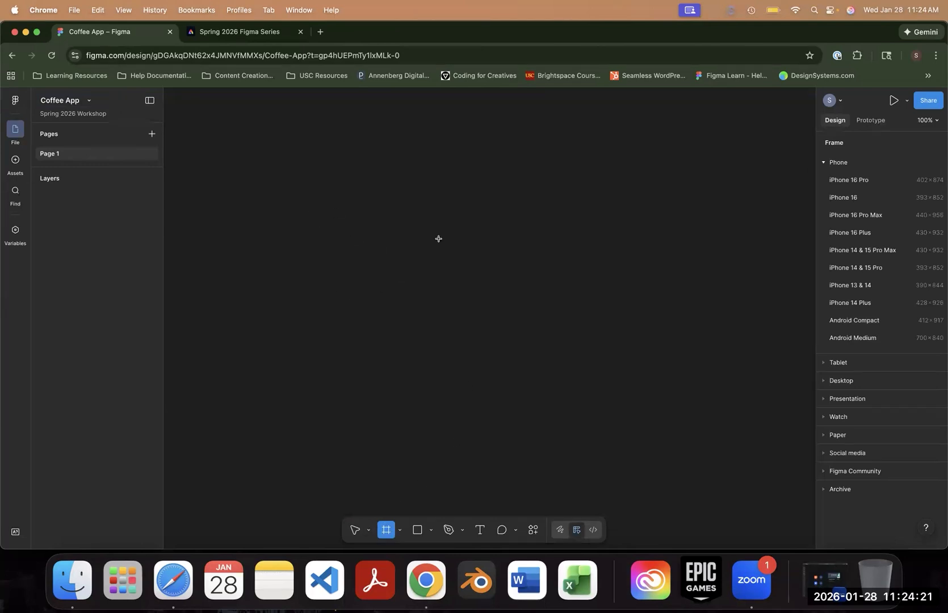
click(394, 226)
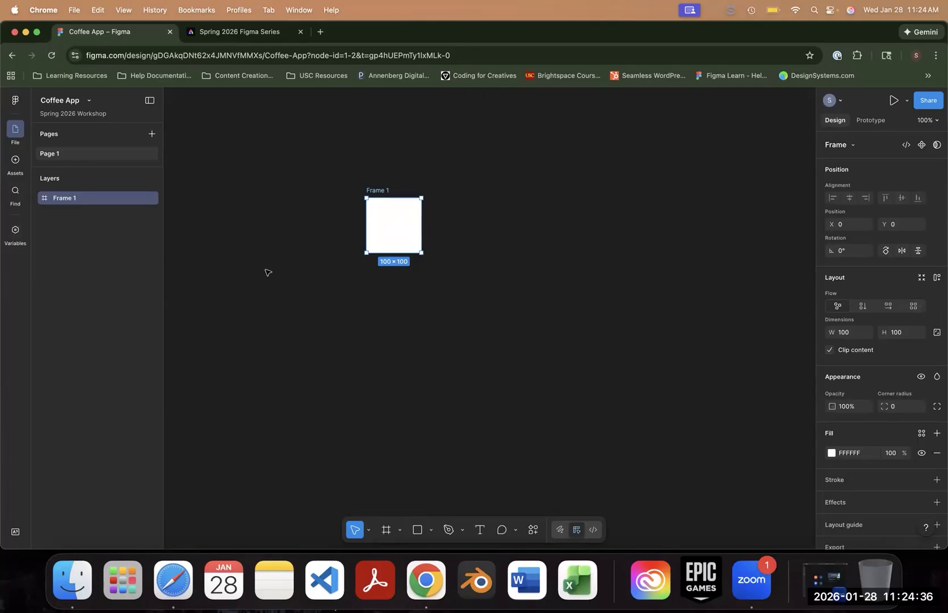
key(Delete)
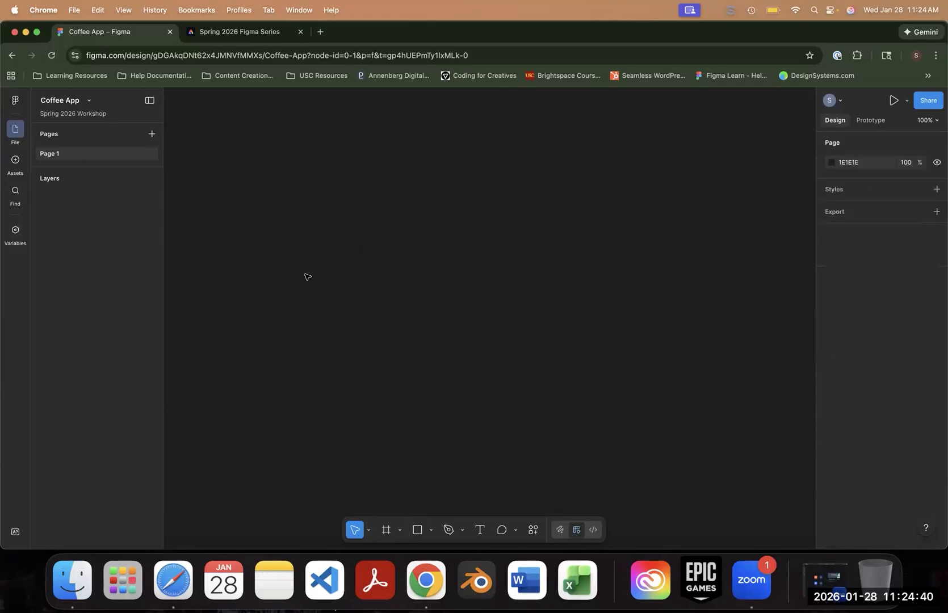
- Draw a custom frame of about 500 × 590 on the canvas and delete it
key(f)
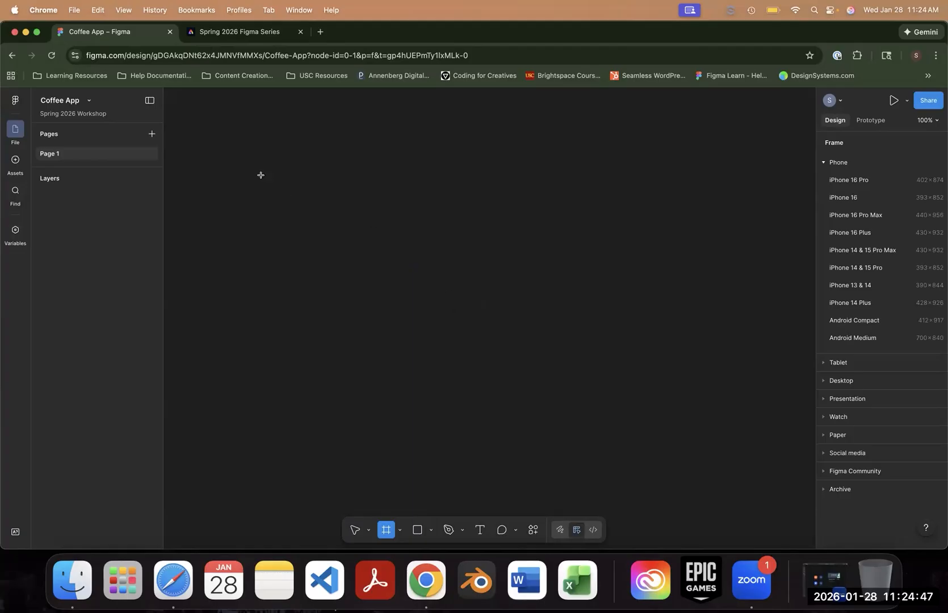
drag(210, 127, 336, 192)
drag(464, 240, 485, 449)
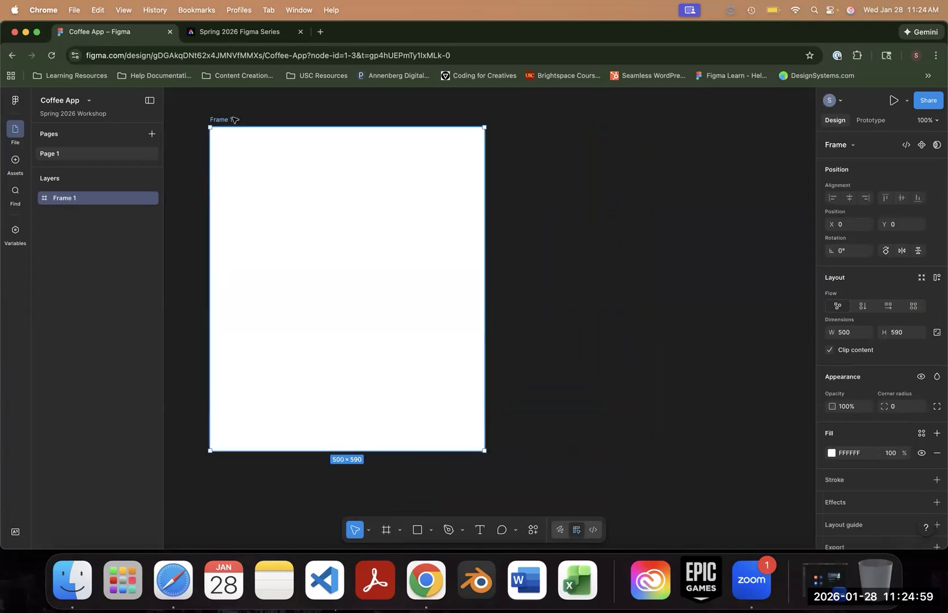
key(Delete)
- Add an iPhone 16 Pro frame to the canvas and rename it "Account Access"
key(f)
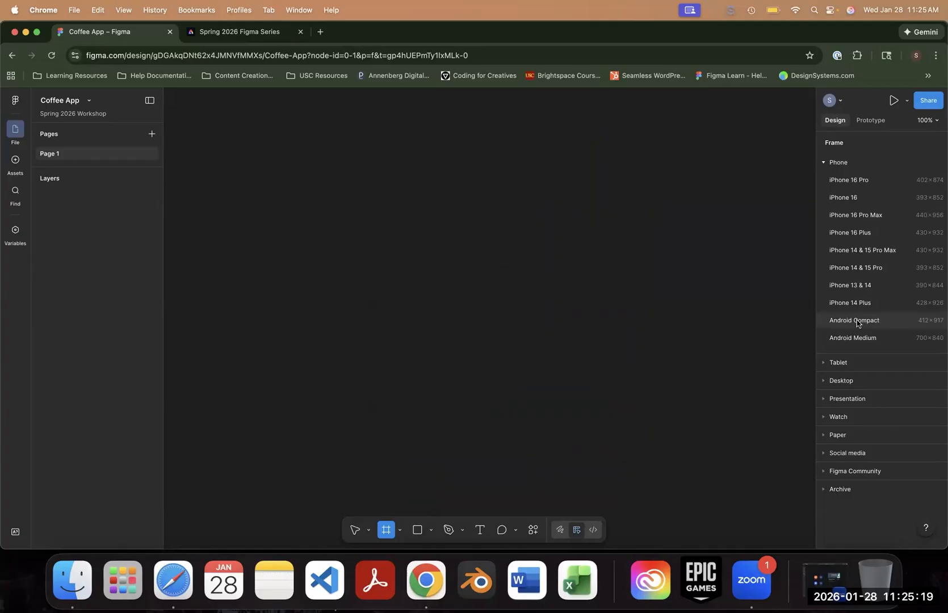
click(863, 188)
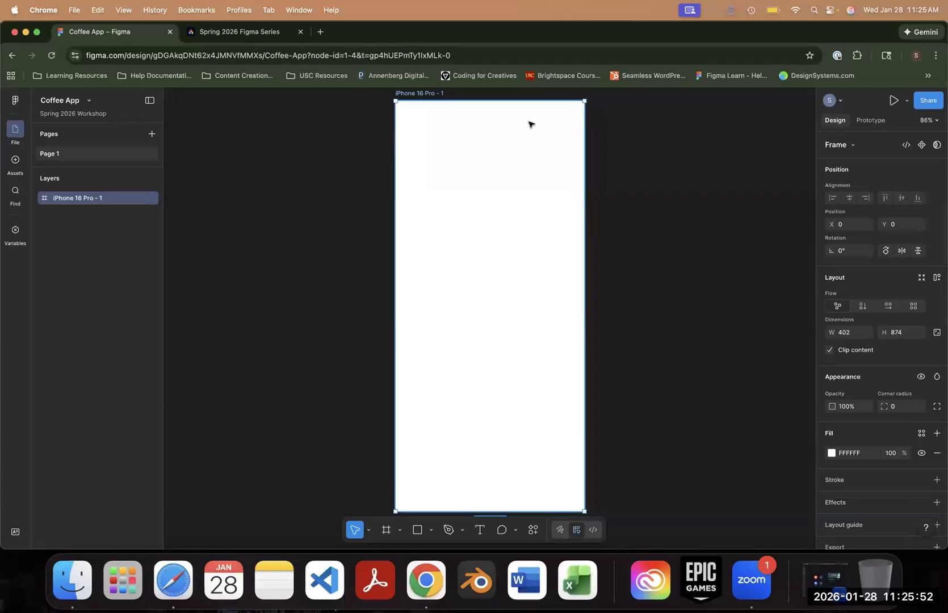
double_click(432, 93)
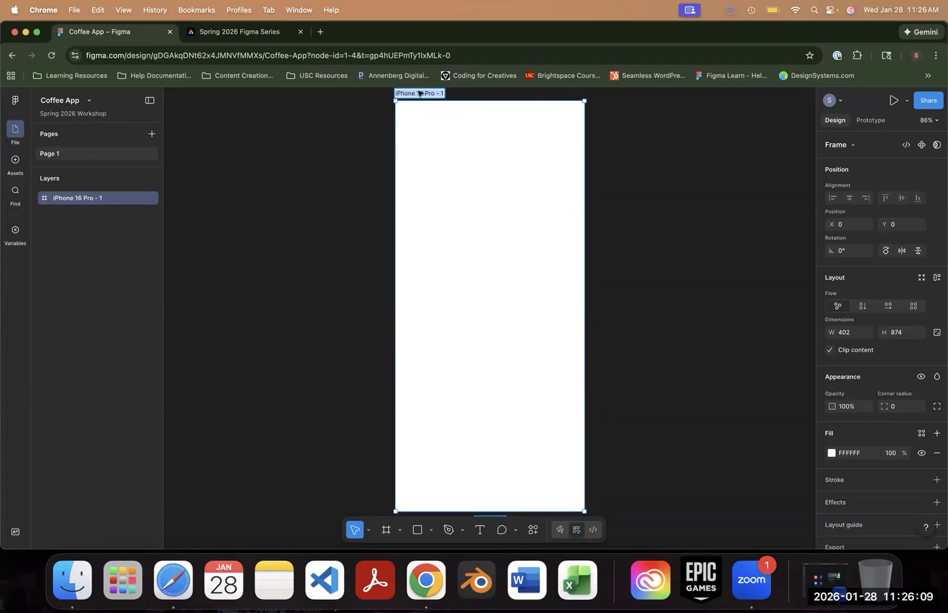
text(Account Access)
key(Return)
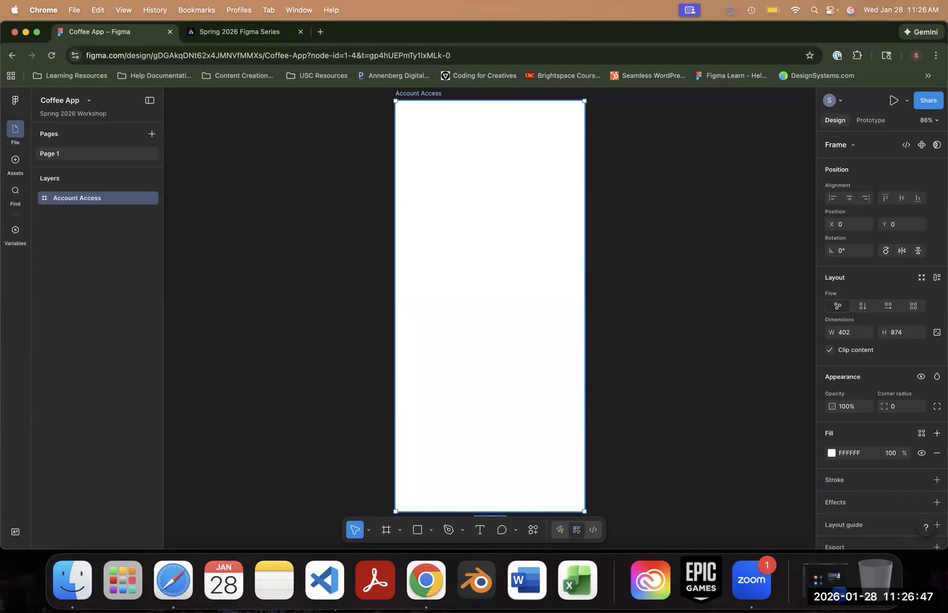
click(400, 534)
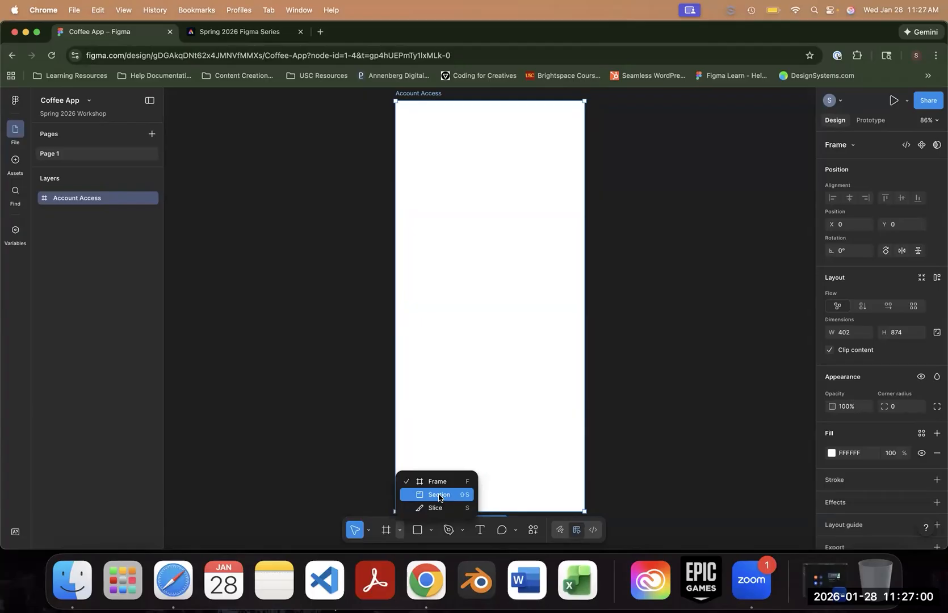
click(696, 399)
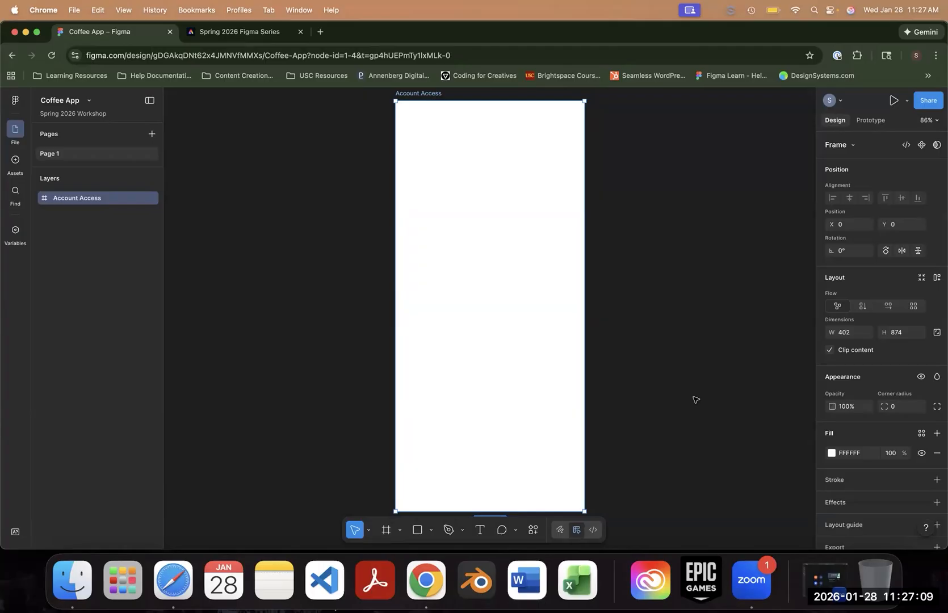
key(super+minus)
key(super+minus)
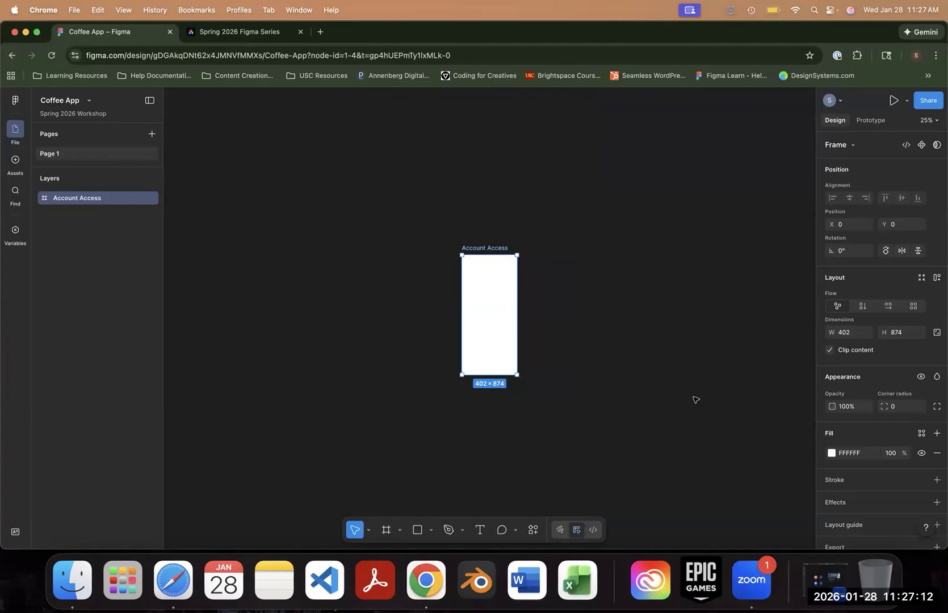
key(super+equal)
key(super+equal)
key(super+equal)
key(super+equal)
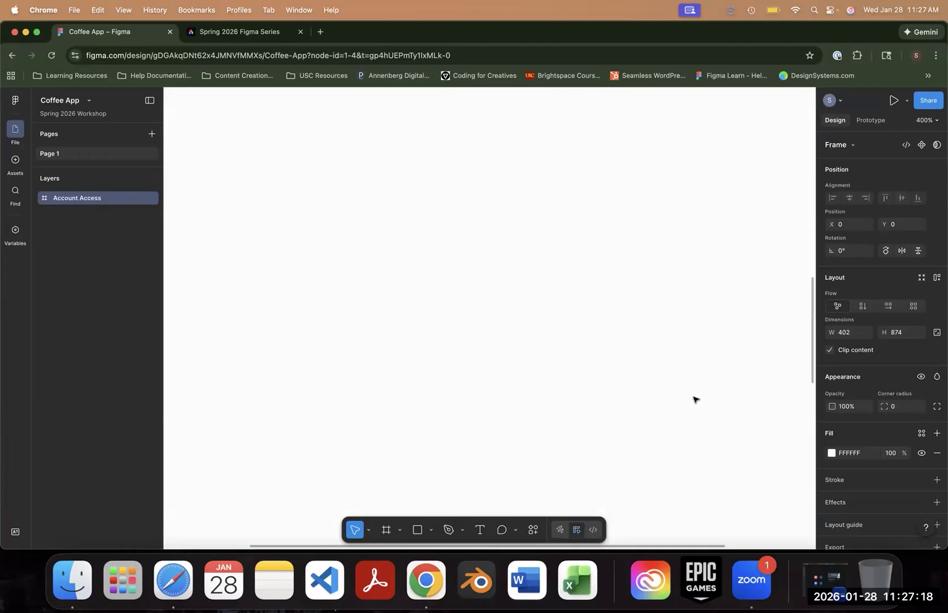
key(super+minus)
key(super+minus)
key(super+minus)
key(super+minus)
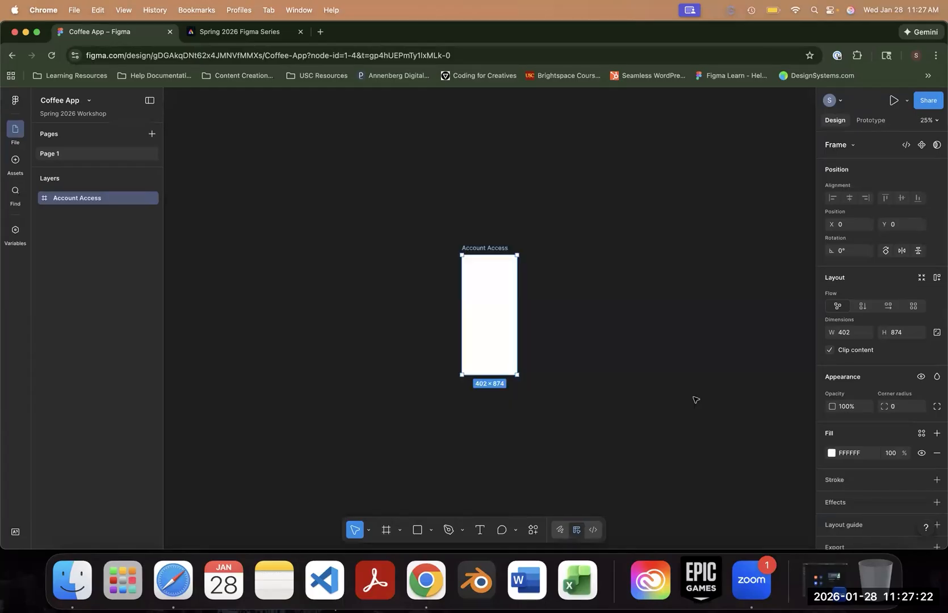
- Draw a section of about 2024 × 1280 around the Account Access frame
key(super+equal)
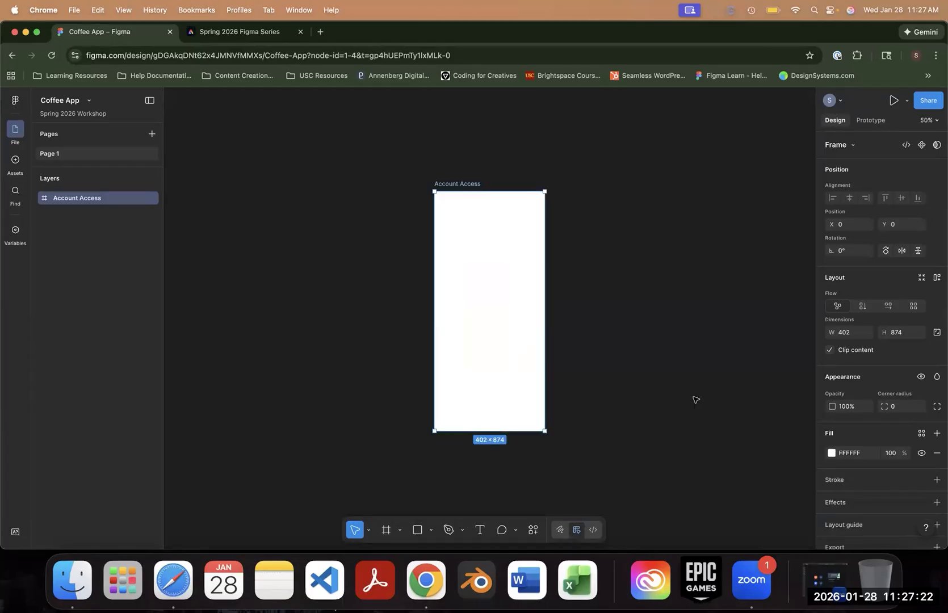
click(400, 530)
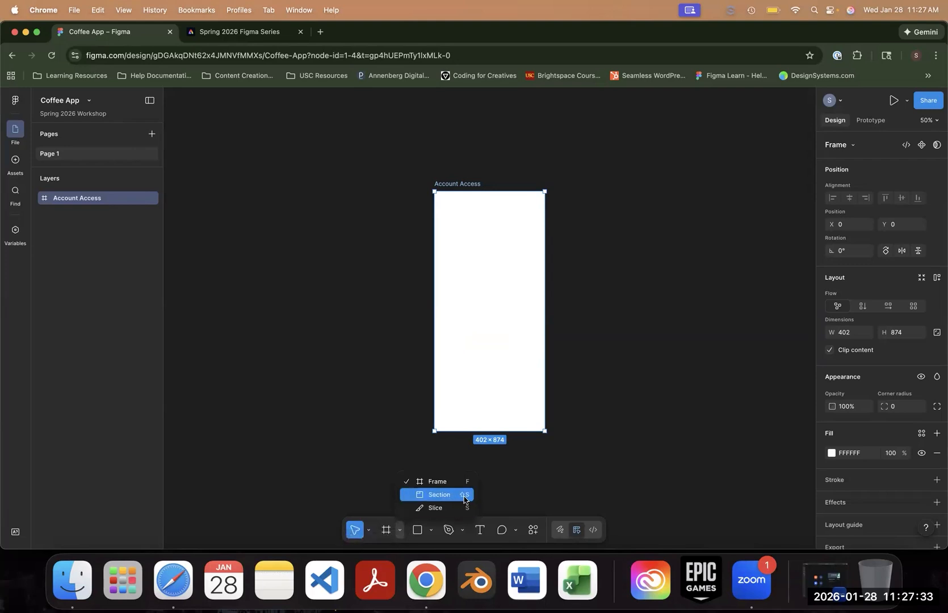
click(460, 497)
drag(239, 142, 794, 493)
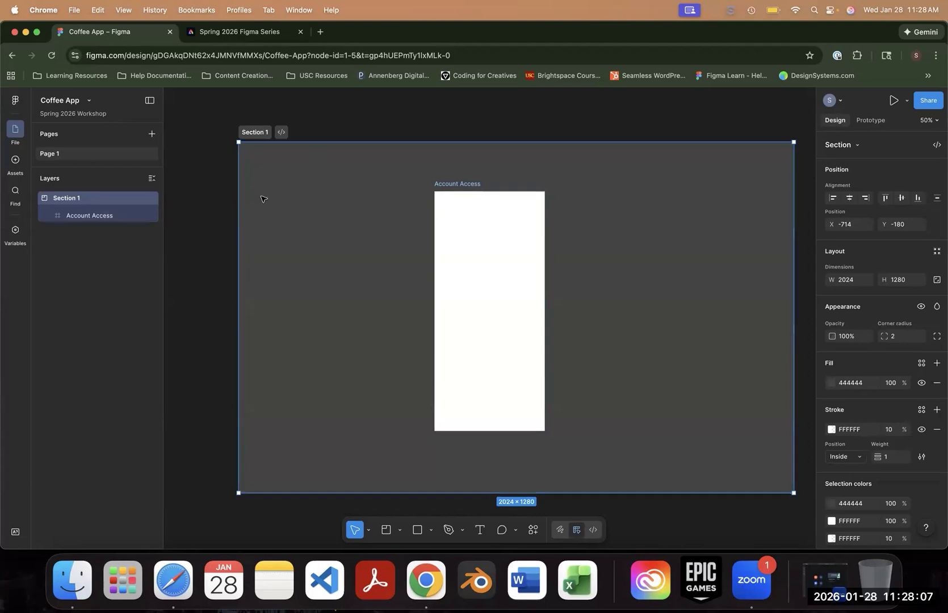
- Rename the section "iPhone App" and move the Account Access frame toward its upper-left corner, at about X 272, Y 162
double_click(257, 134)
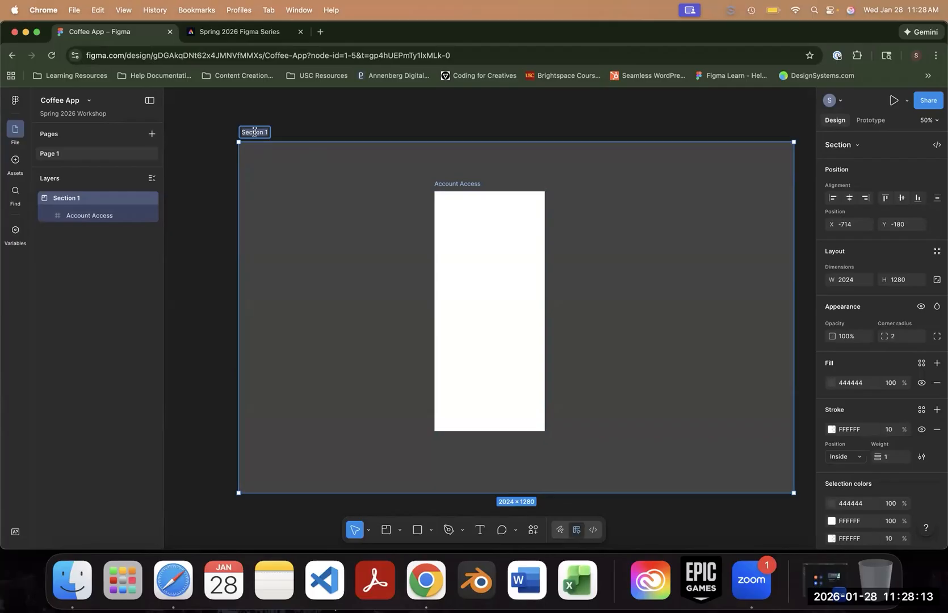
key(BackSpace)
text(iPhone App)
key(Return)
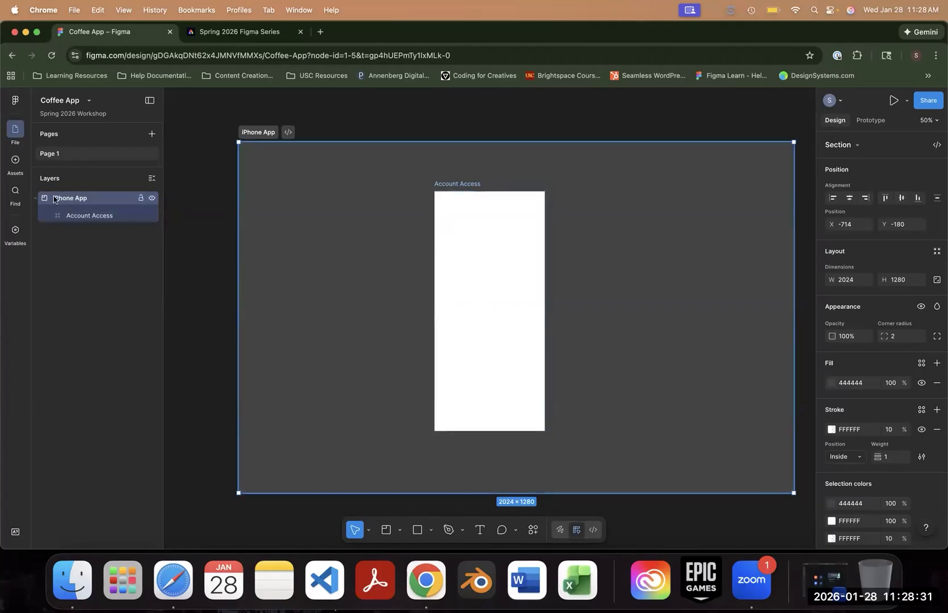
drag(469, 187, 280, 163)
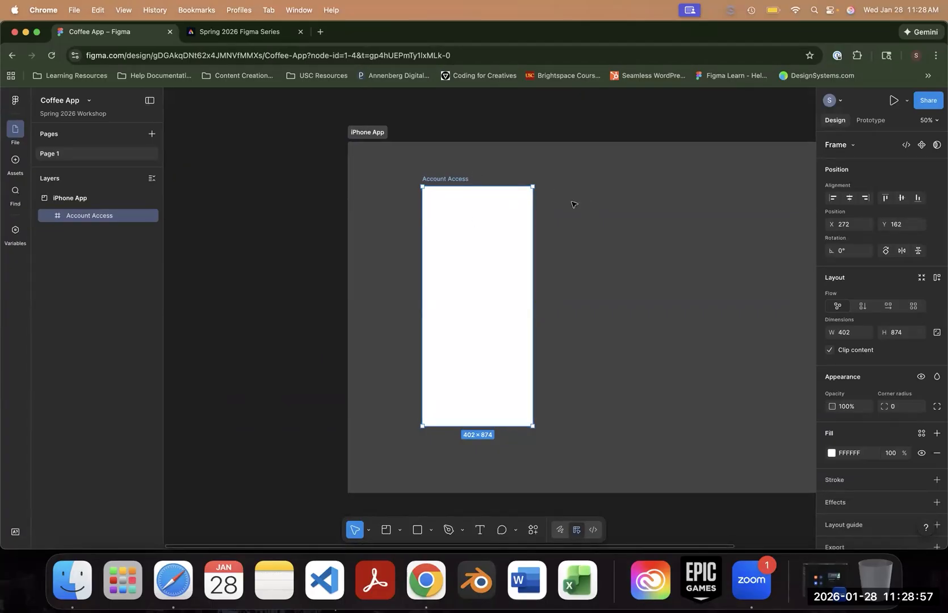
key(space)
drag(623, 206, 384, 200)
drag(565, 202, 331, 201)
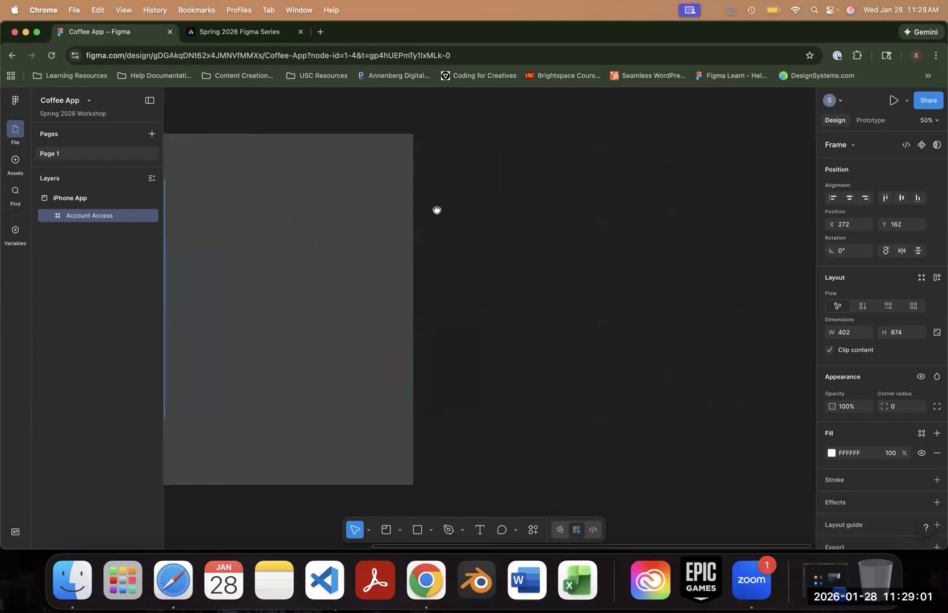
drag(438, 210, 622, 252)
mouse_move(469, 217)
mouse_down()
mouse_move(631, 197)
mouse_move(576, 185)
mouse_up()
drag(486, 195, 675, 216)
mouse_move(451, 218)
mouse_down()
mouse_move(546, 245)
mouse_move(648, 245)
mouse_up()
drag(491, 254, 275, 263)
drag(663, 243, 544, 250)
scroll(585, 249, down, 1)
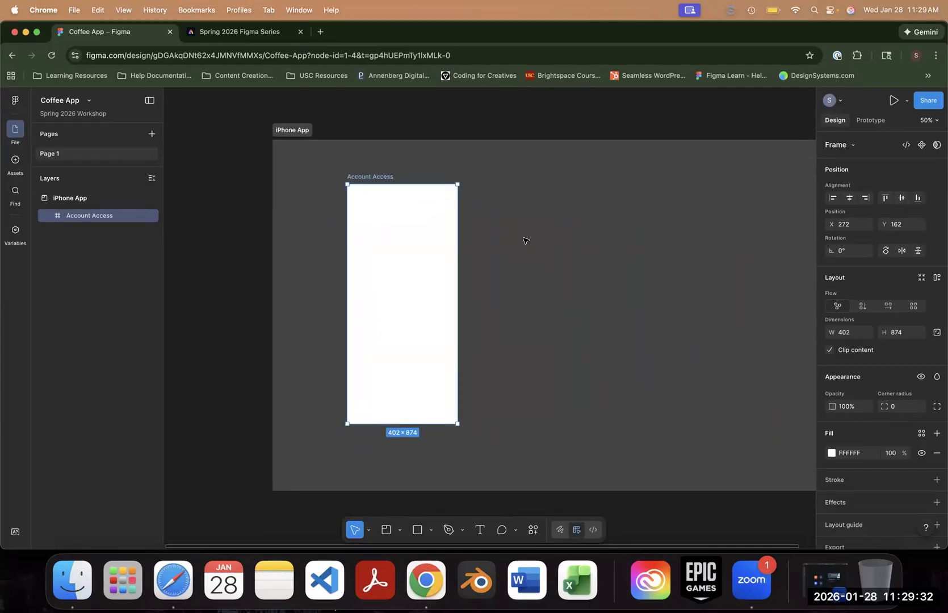
- Switch to the Adobe Express presentation, view the Wireframe slide, and return to the Coffee App file in Figma
click(198, 32)
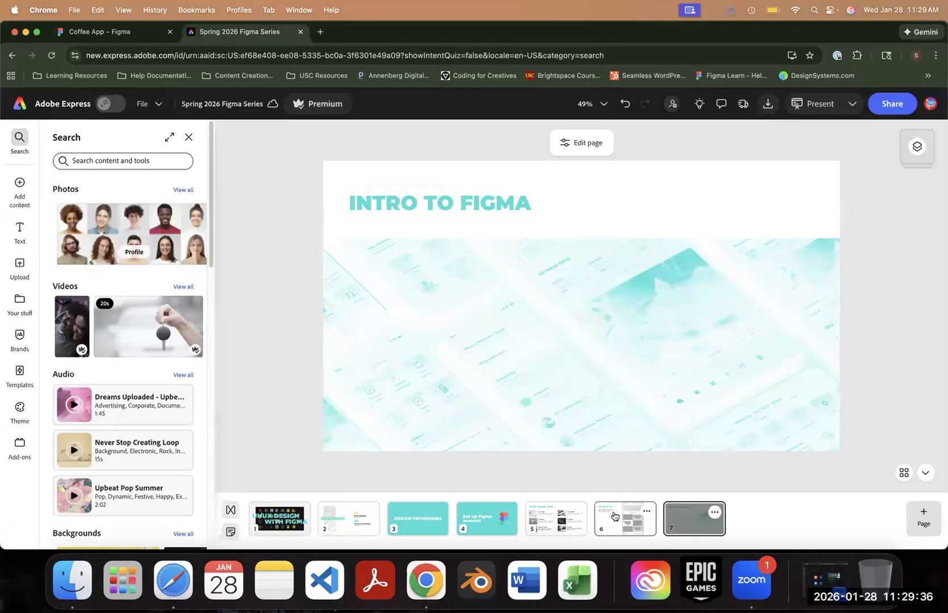
click(624, 518)
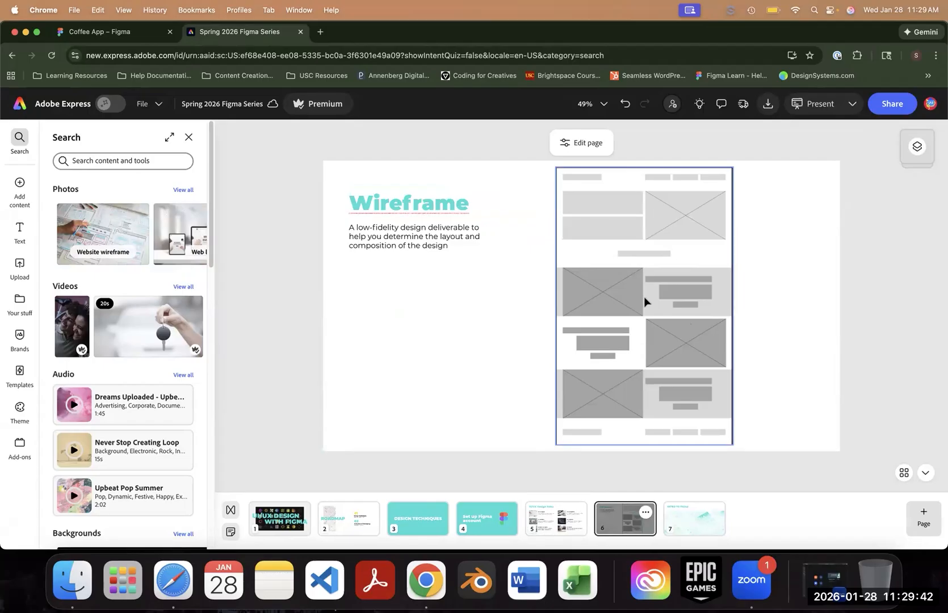
click(124, 32)
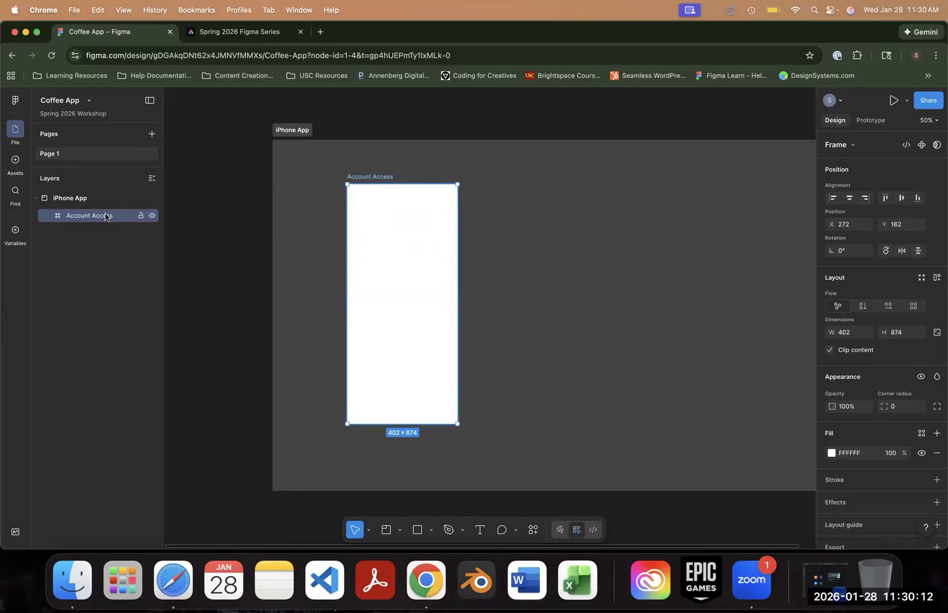
- Add a 10 px grid layout guide to the Account Access frame
scroll(880, 481, down, 2)
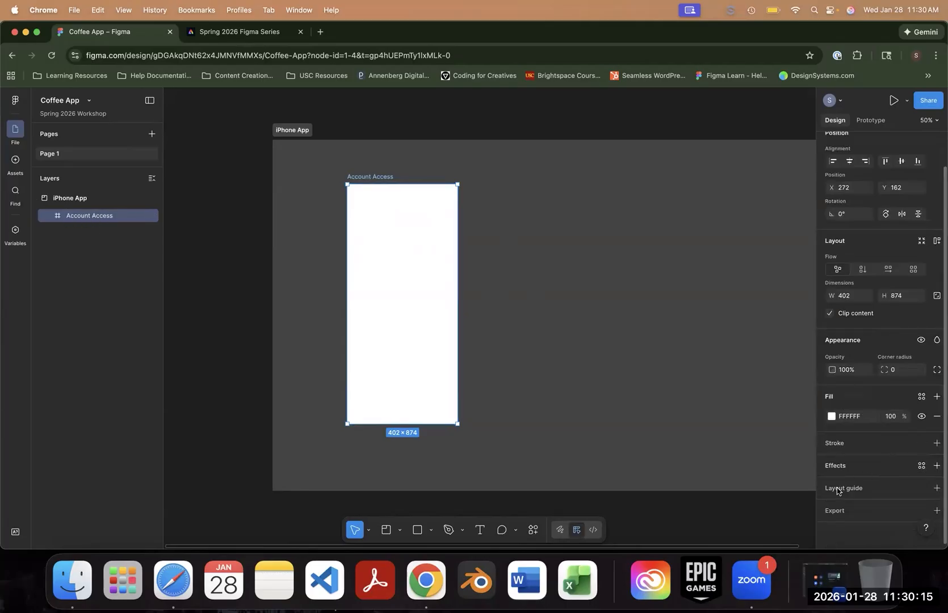
click(936, 492)
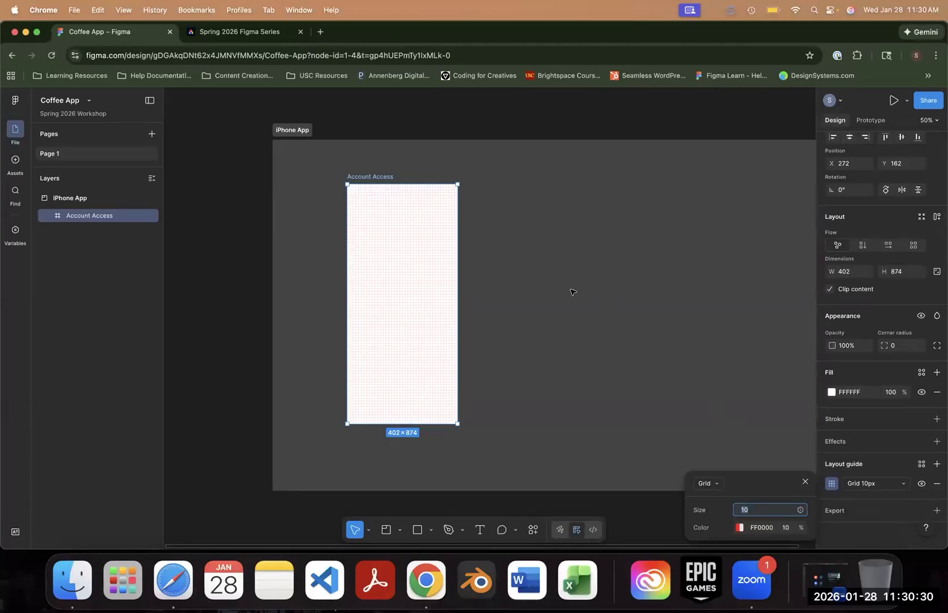
key(shift+0)
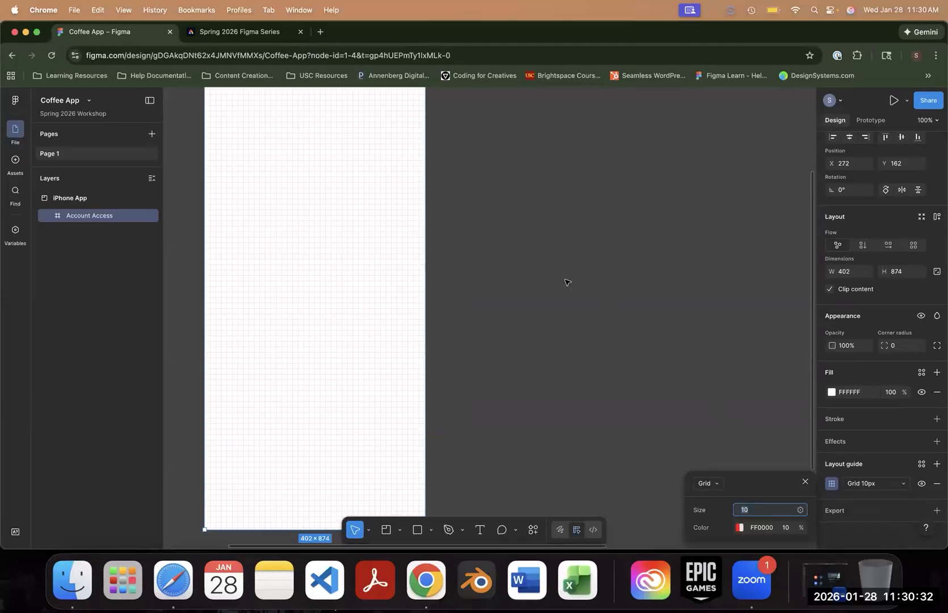
click(545, 276)
click(314, 206)
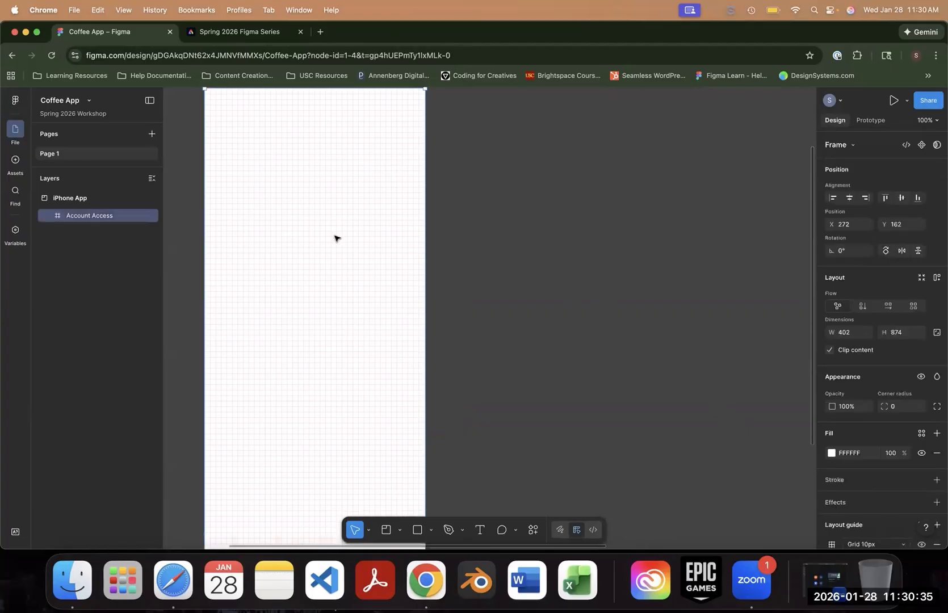
scroll(335, 237, up, 3)
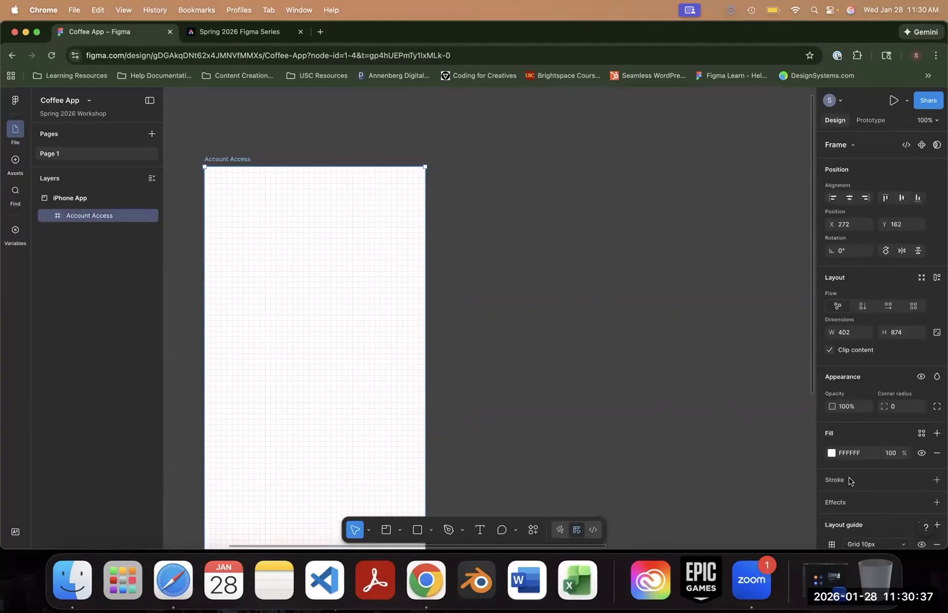
- Change the Account Access frame's layout guide from a grid to columns
click(899, 546)
click(833, 545)
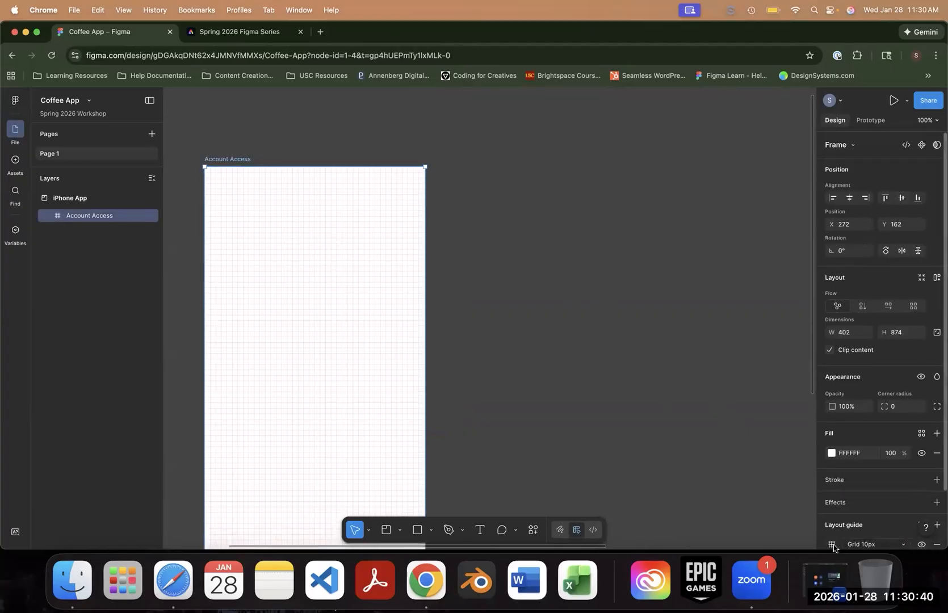
click(834, 545)
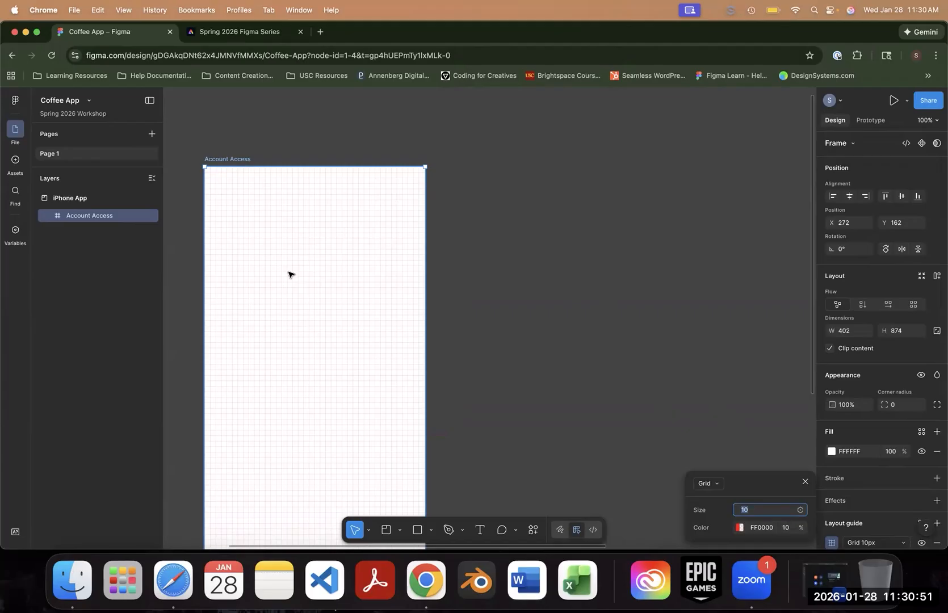
click(713, 486)
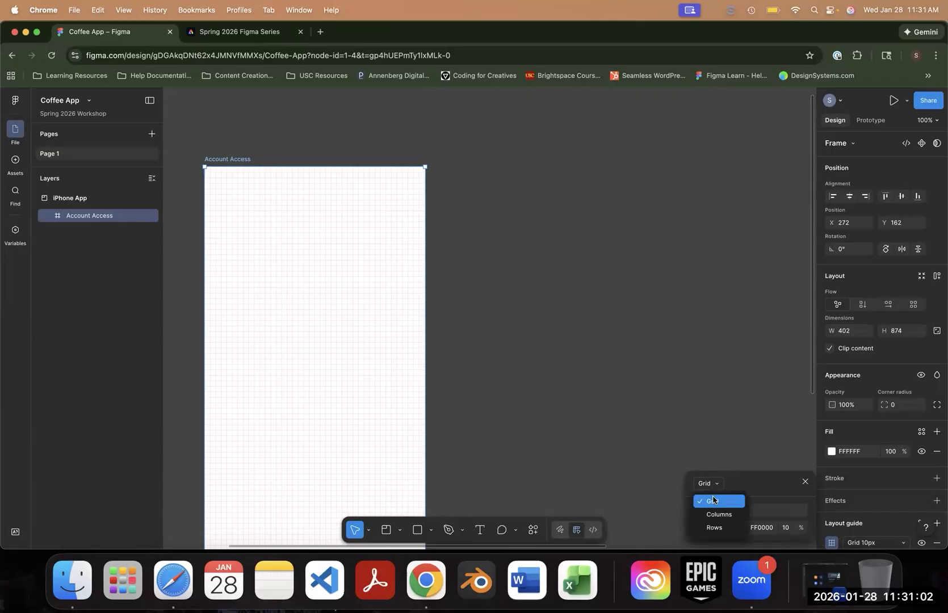
click(714, 515)
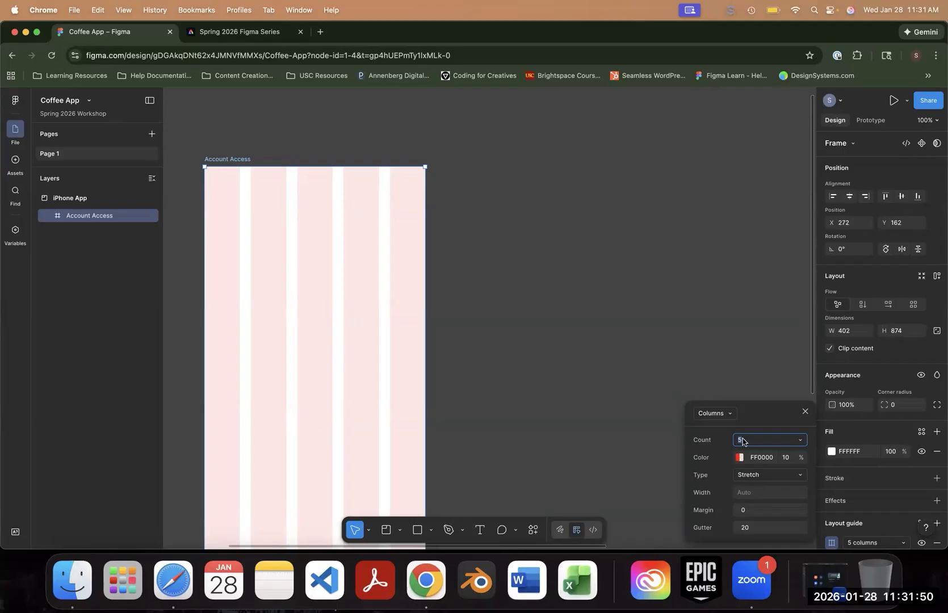
- Try a count of 12 for the column layout guide and switch it back to 5
click(800, 441)
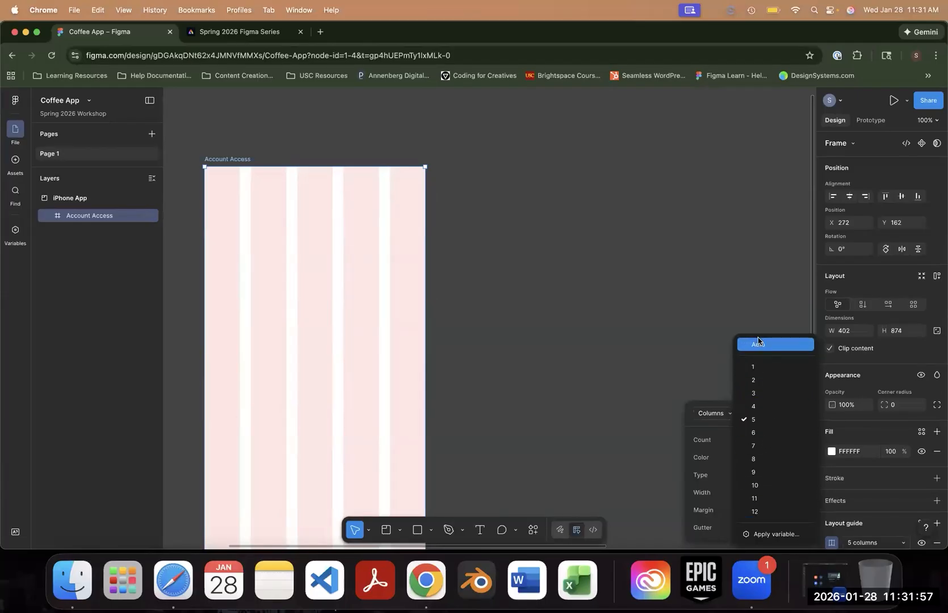
click(761, 513)
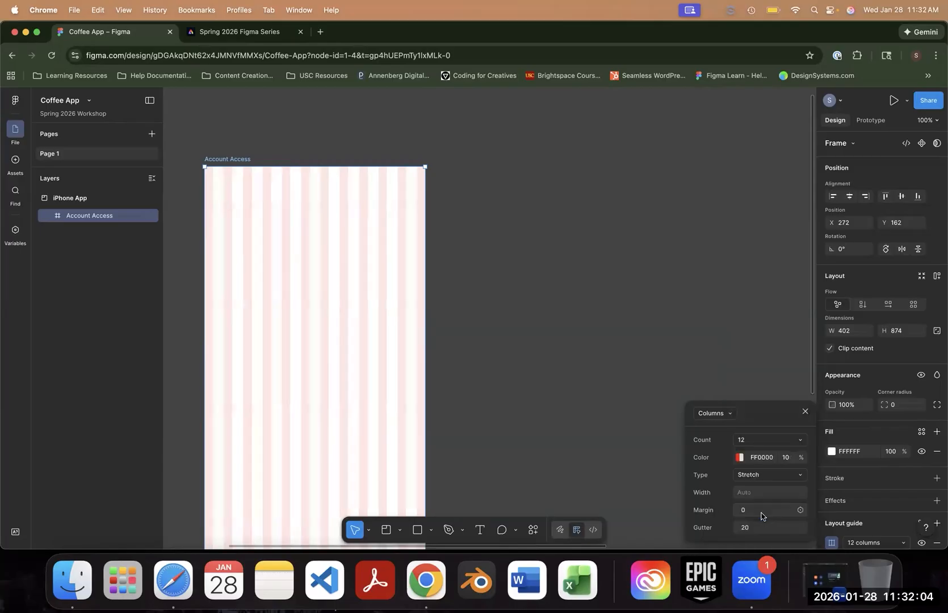
click(786, 447)
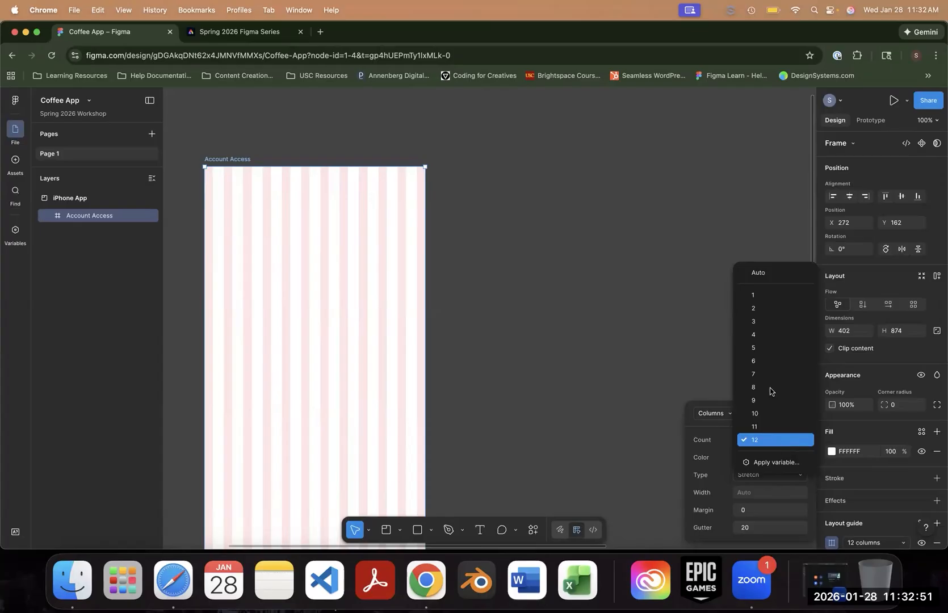
click(761, 348)
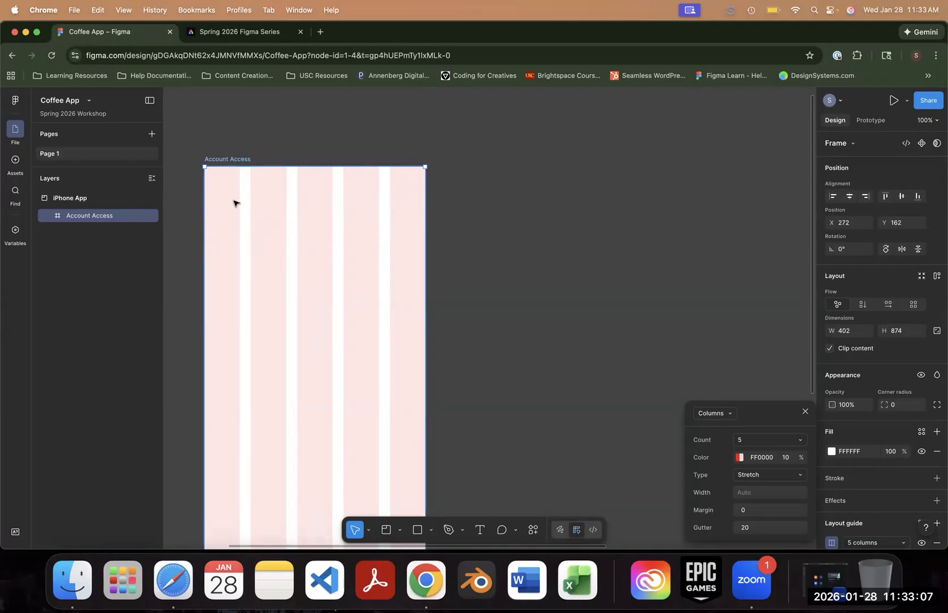
- Set the column count of the Account Access frame's layout guide to 12
click(763, 440)
click(800, 441)
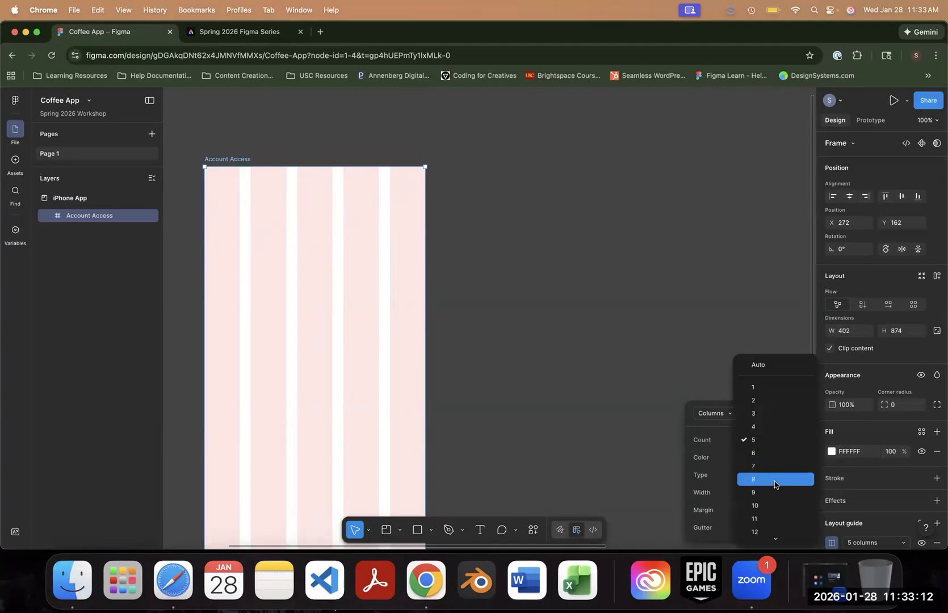
click(766, 512)
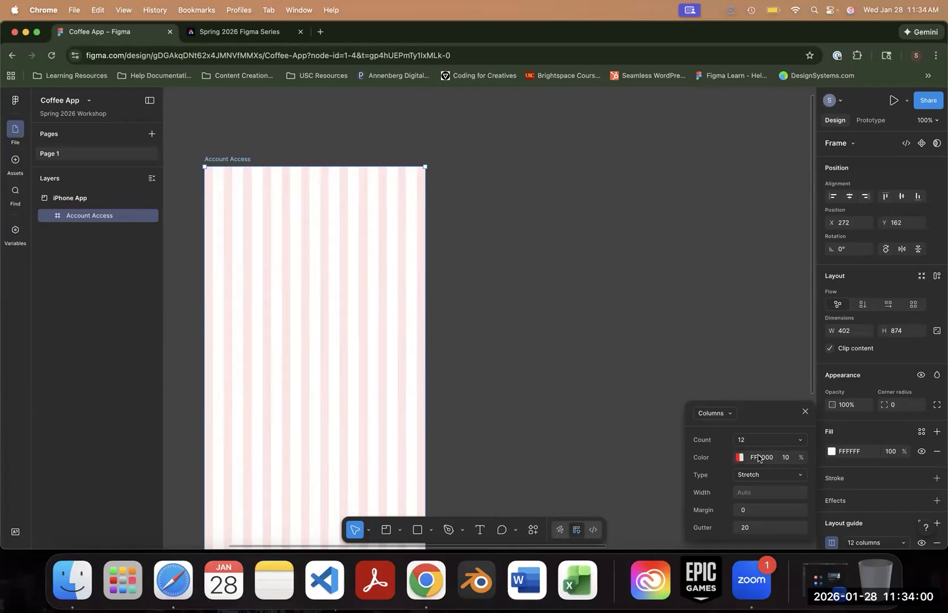
- Try C34747 and FF4545 as the column guide's color, then restore it to FF0000
click(738, 459)
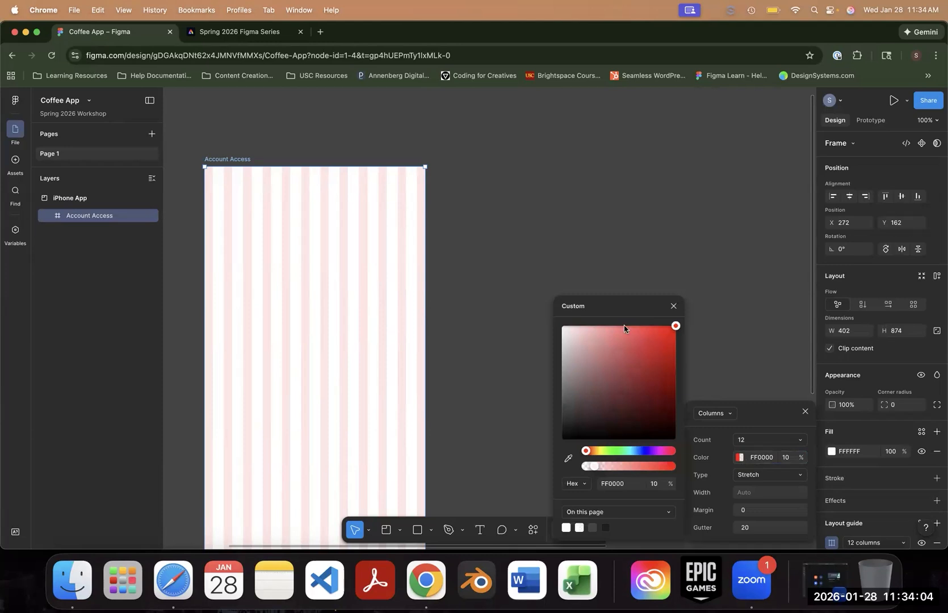
mouse_move(639, 333)
mouse_down()
mouse_move(603, 364)
mouse_move(653, 381)
mouse_move(590, 351)
mouse_move(644, 397)
mouse_move(652, 367)
mouse_move(634, 352)
mouse_up()
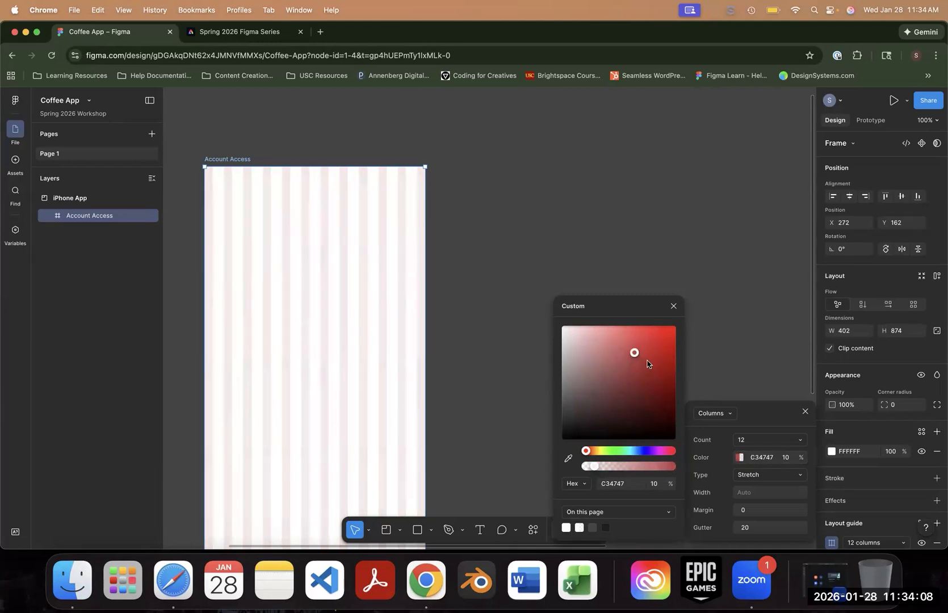
click(645, 327)
drag(614, 454, 582, 451)
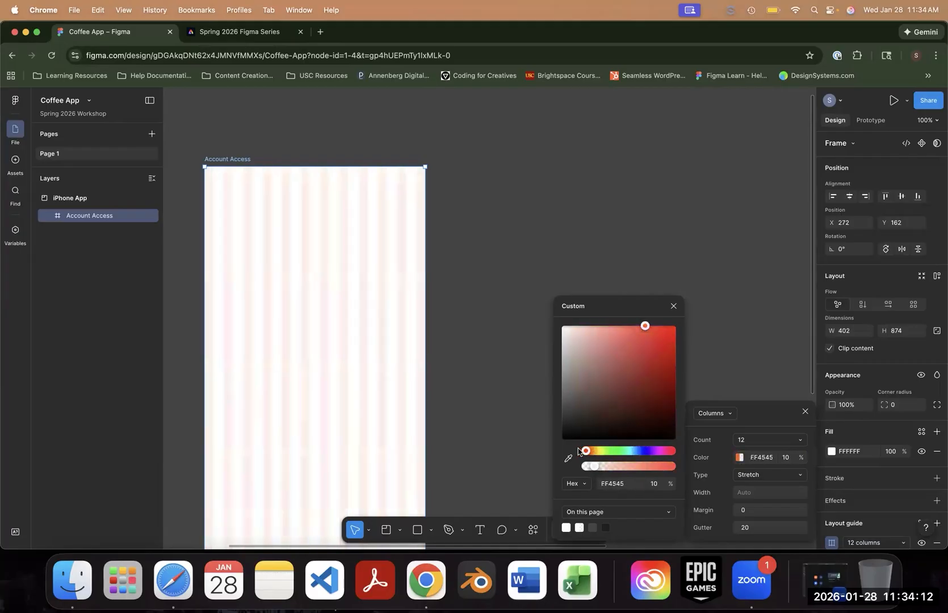
click(675, 326)
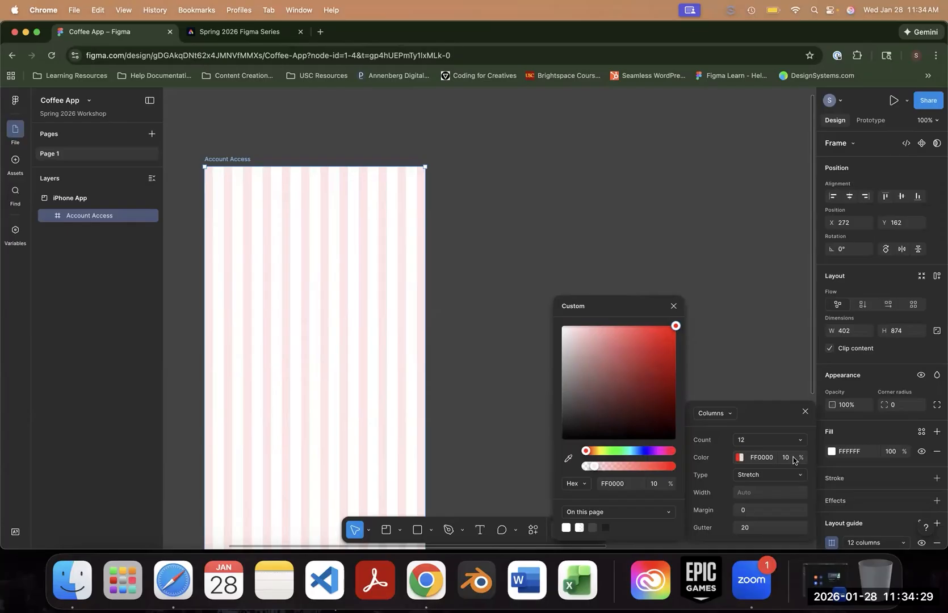
- Try the column guide's color at 0% and 100% opacity, then return it to 10%
drag(593, 466, 566, 470)
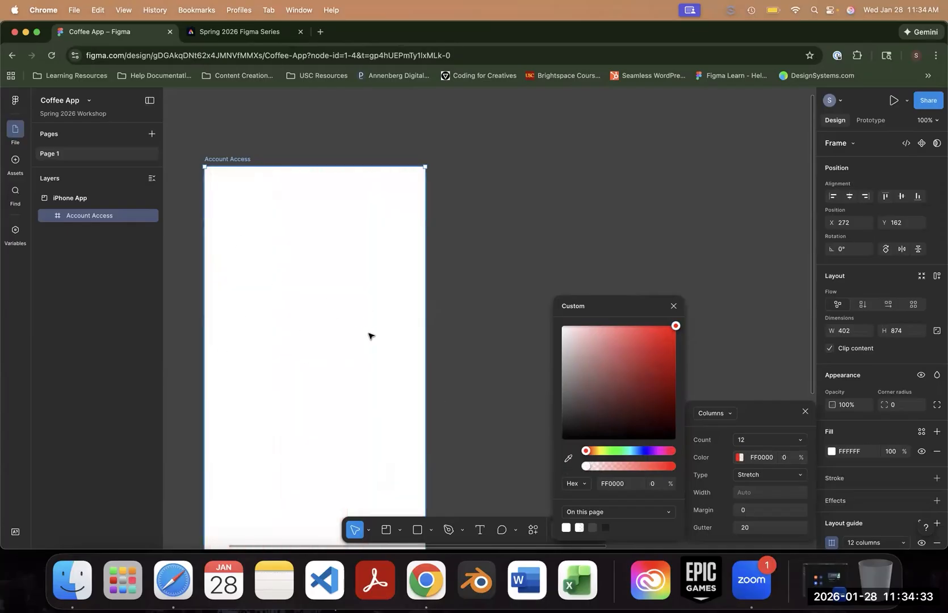
drag(587, 467, 732, 474)
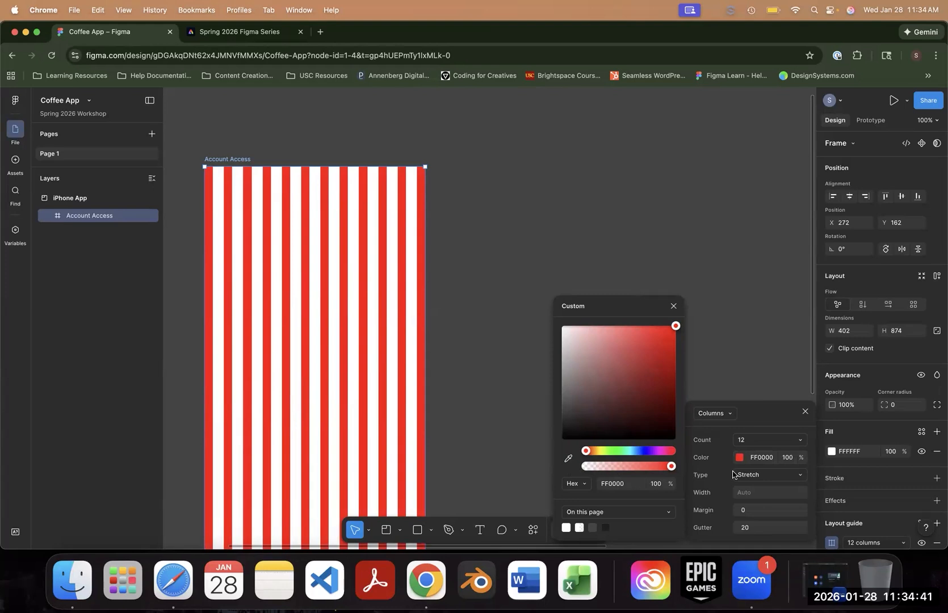
drag(671, 466, 592, 466)
click(710, 483)
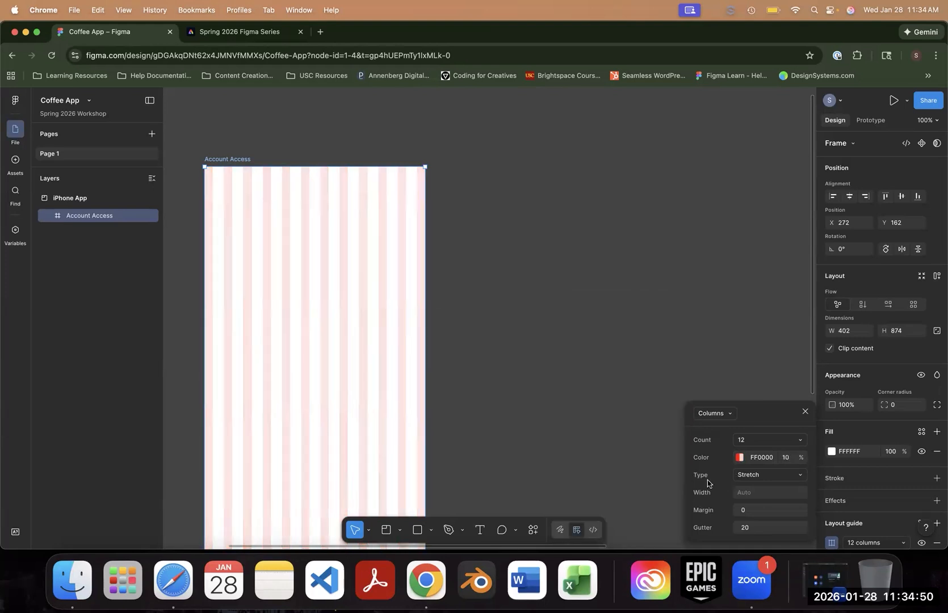
- Align the 12-column layout guide to the left with a column width of 20
click(748, 475)
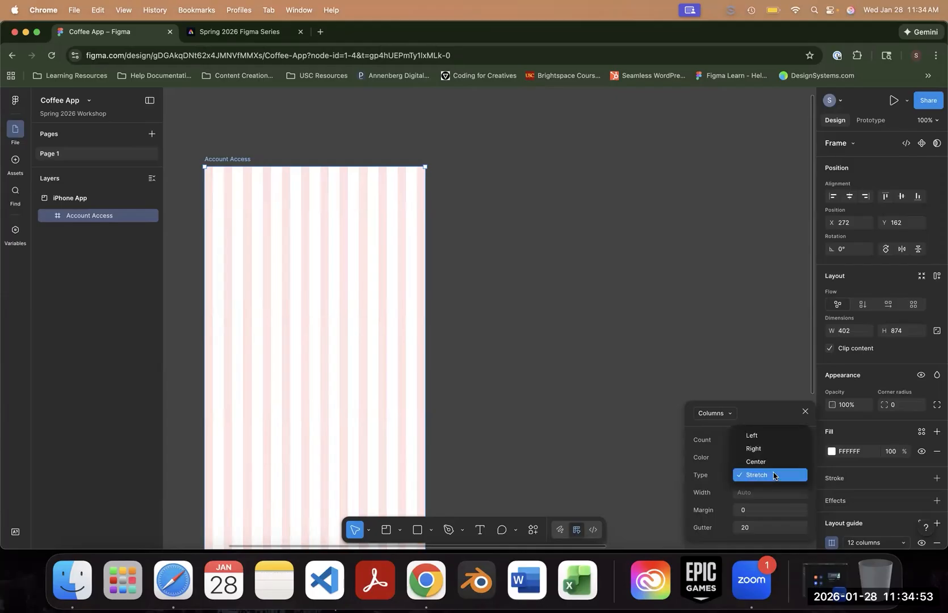
click(768, 436)
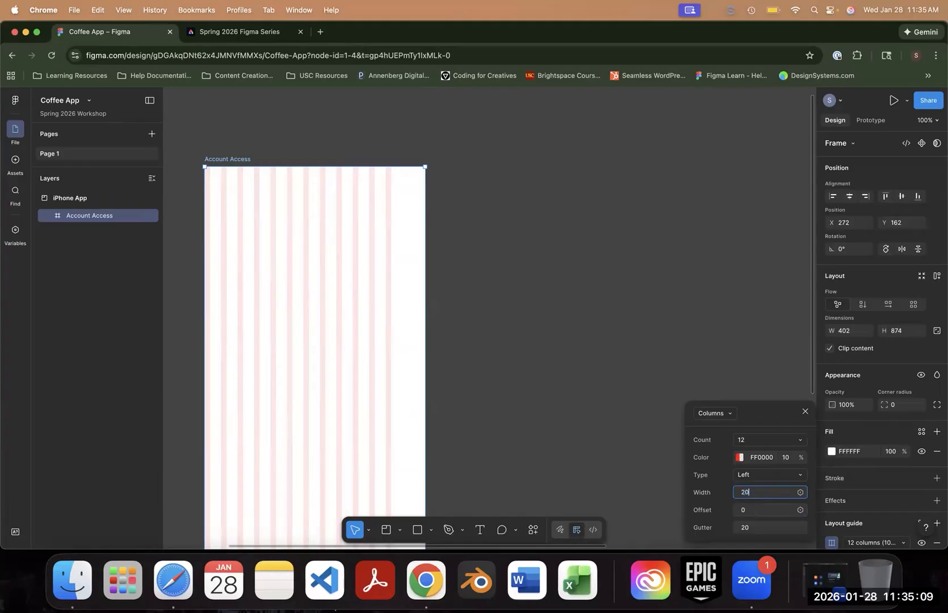
key(Return)
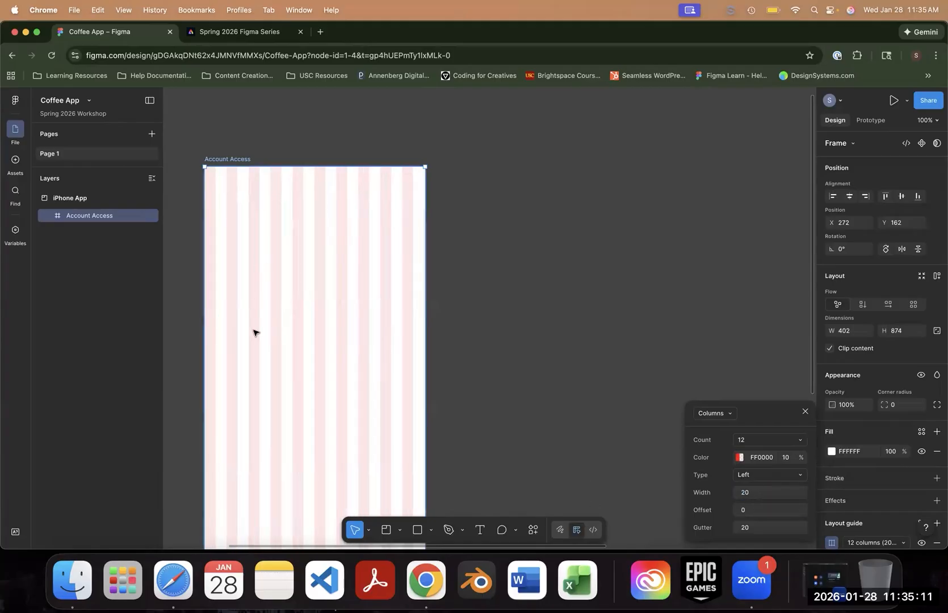
- Try the Right and Center types for the column guide, then switch it back to Stretch
click(769, 475)
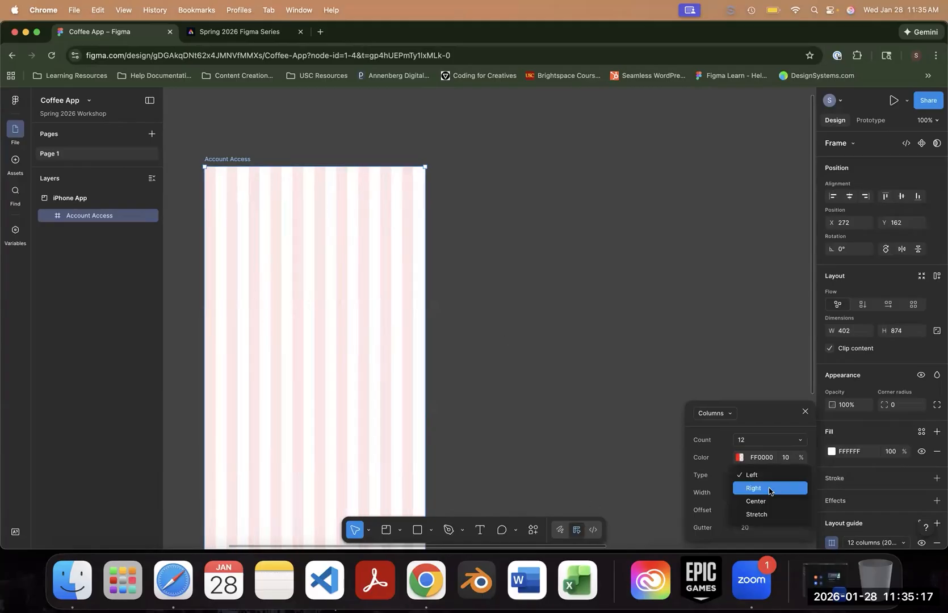
click(770, 489)
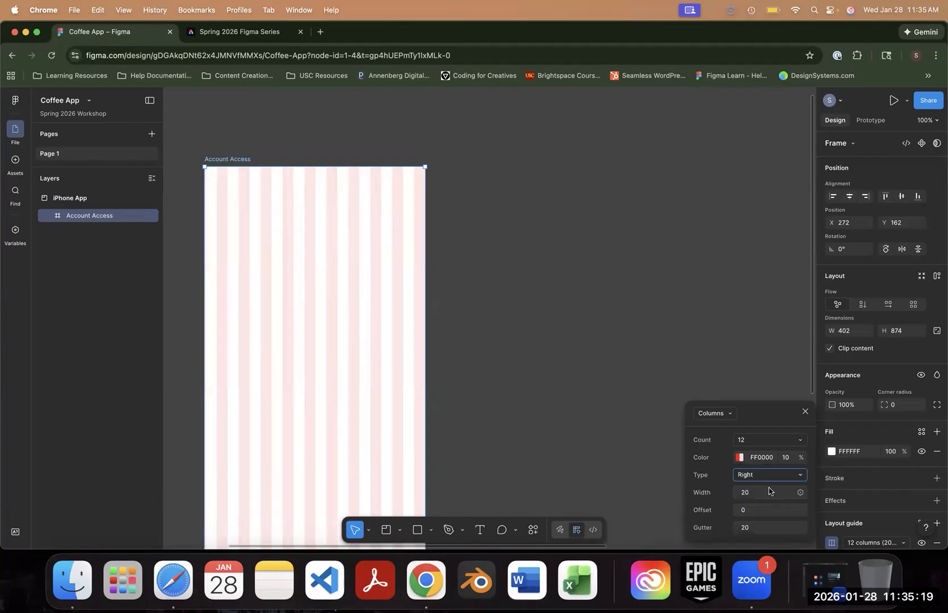
click(767, 476)
click(766, 487)
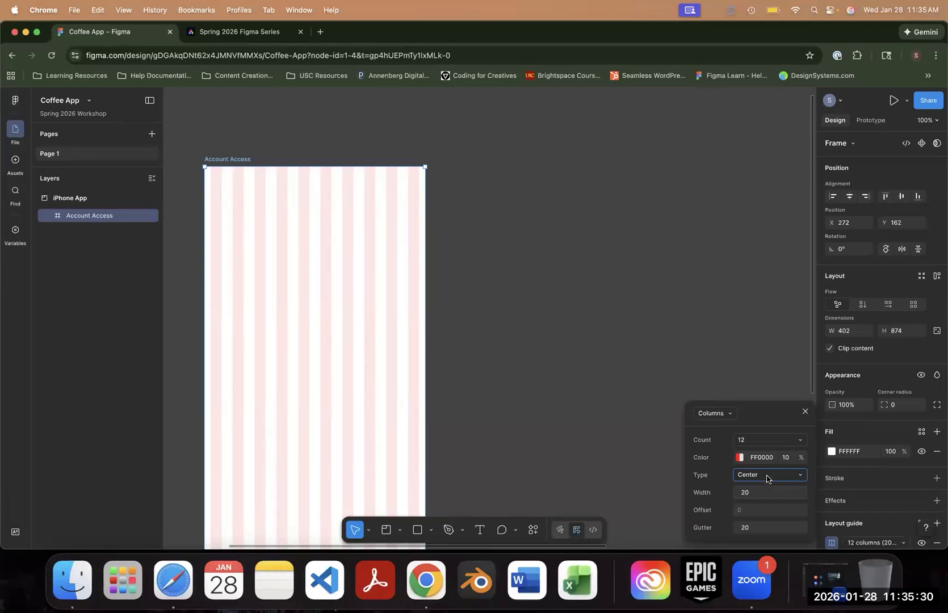
click(767, 477)
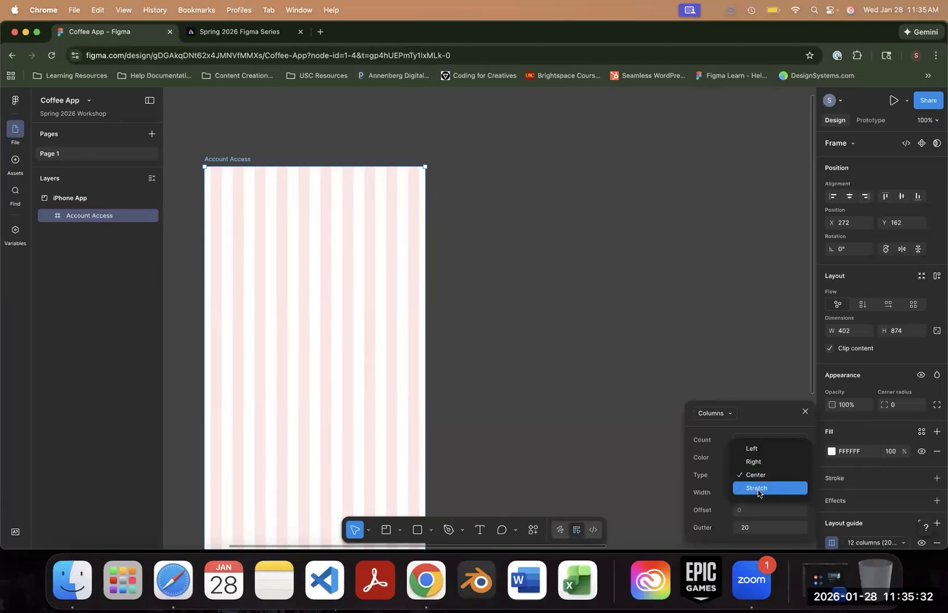
click(758, 489)
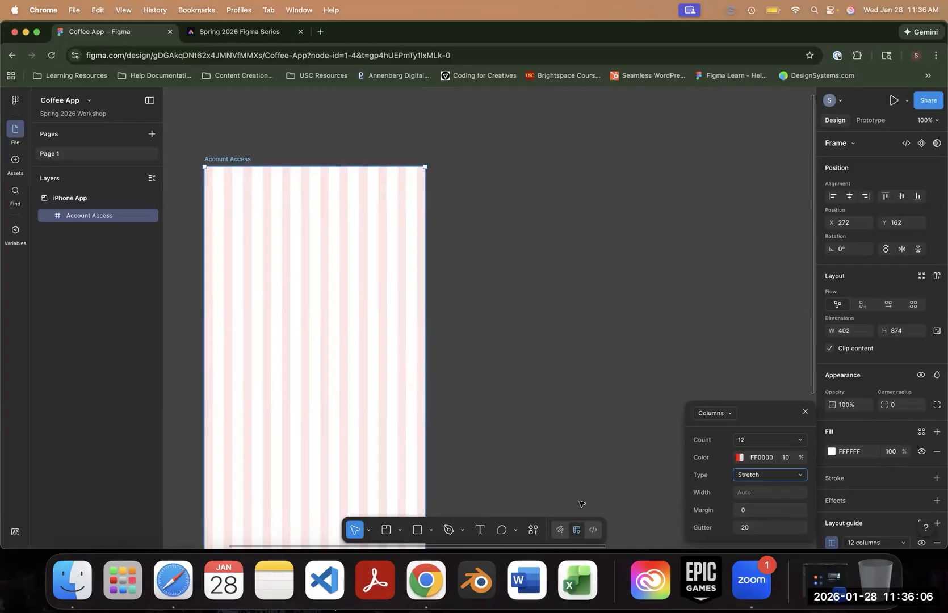
- Set the column guide's margin to 25 and its gutter to 5, then close its settings
click(749, 512)
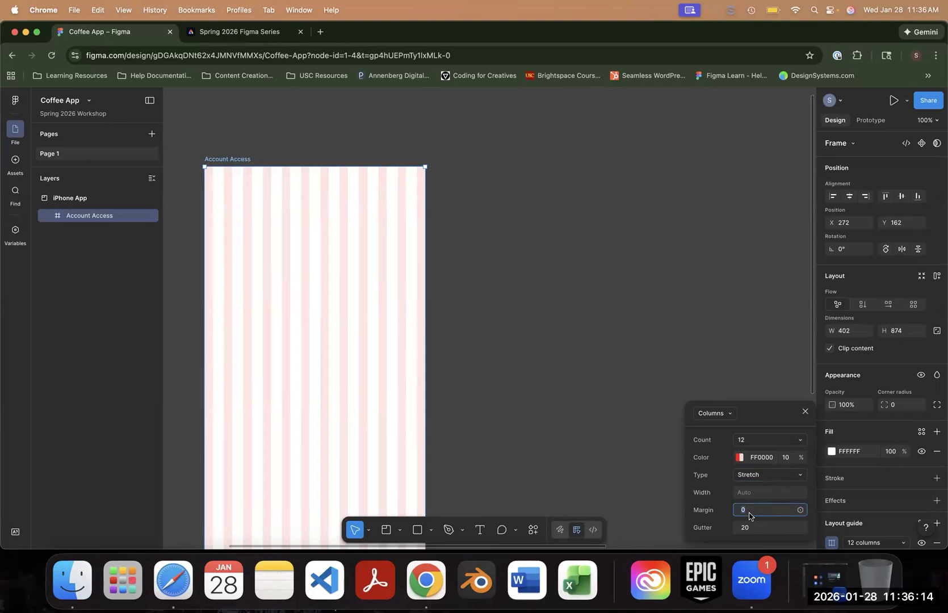
text(25)
key(Return)
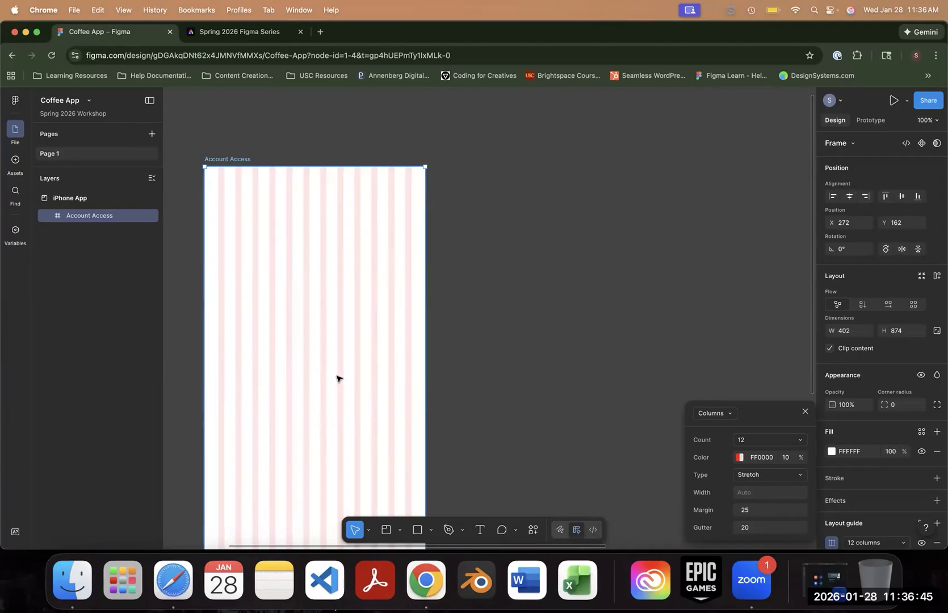
click(736, 531)
double_click(736, 531)
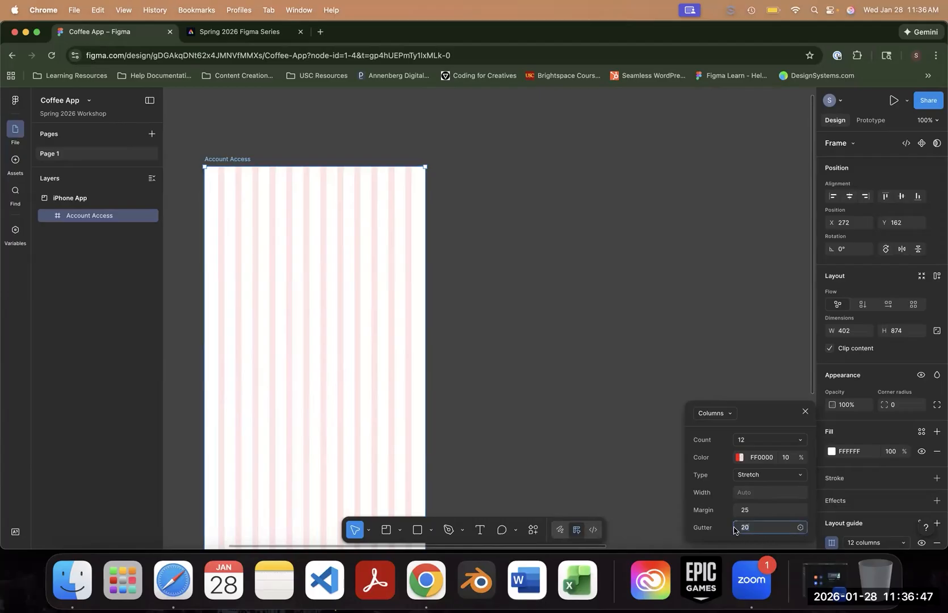
text(5)
key(Return)
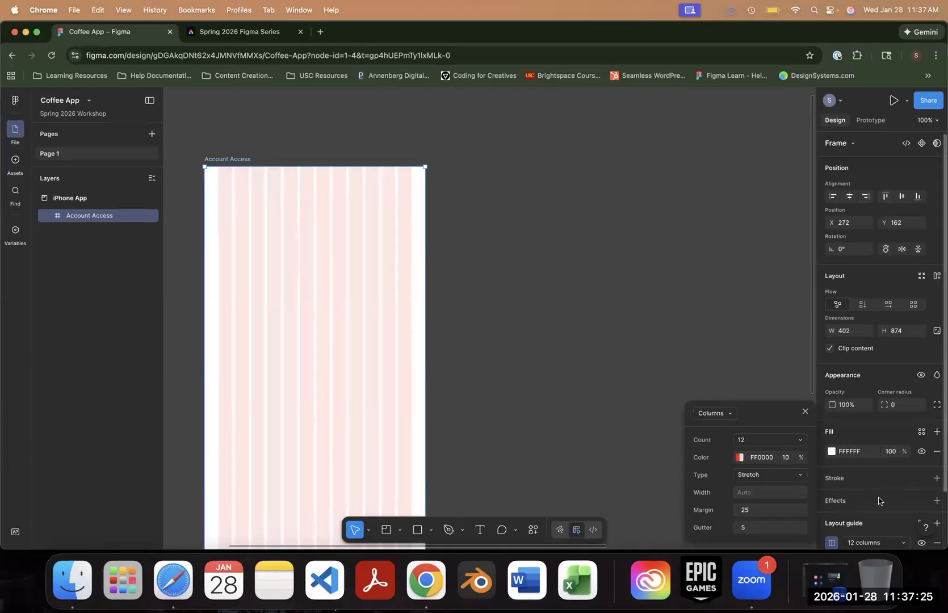
scroll(875, 448, down, 2)
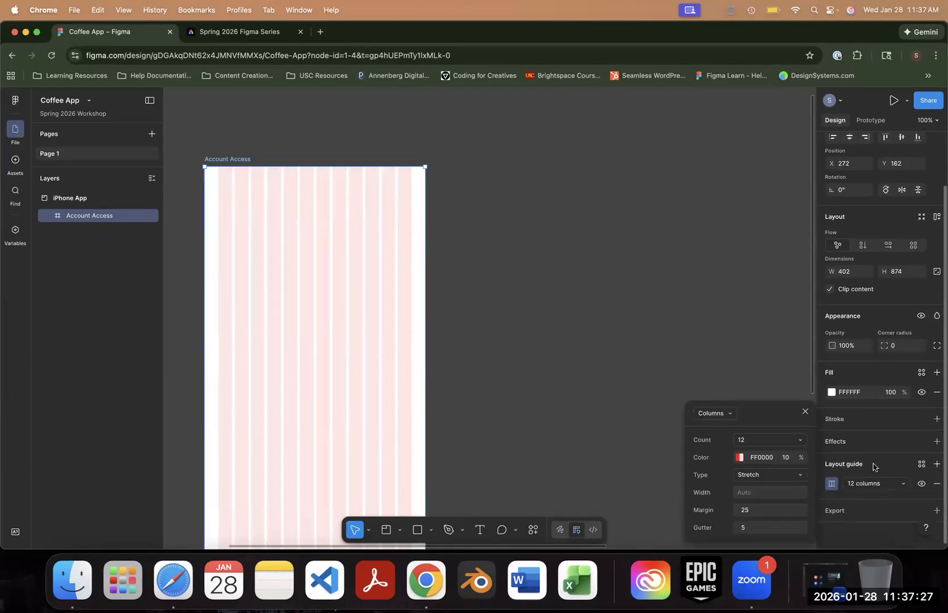
click(869, 469)
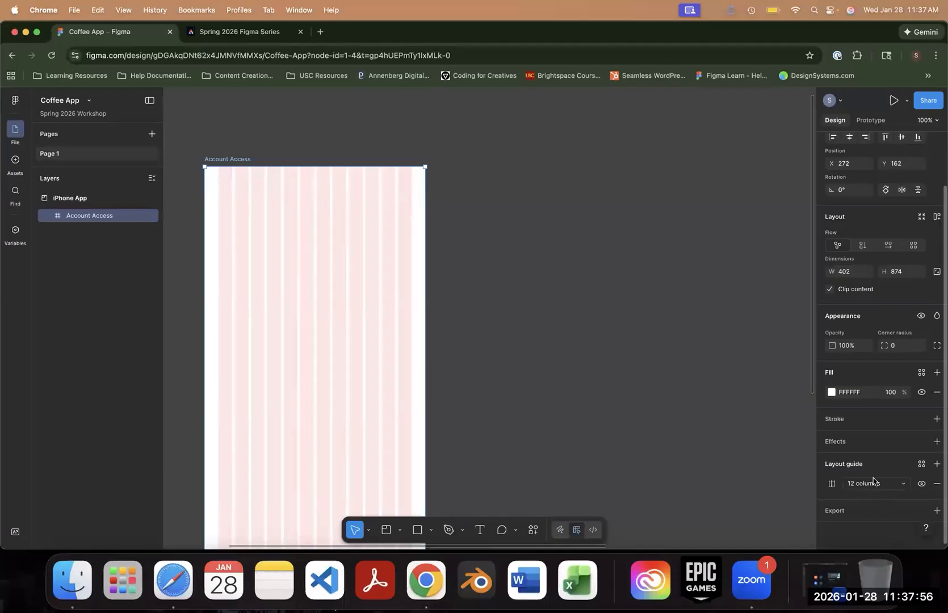
- Add a second layout guide to the Account Access frame and change it from a grid to rows
click(937, 465)
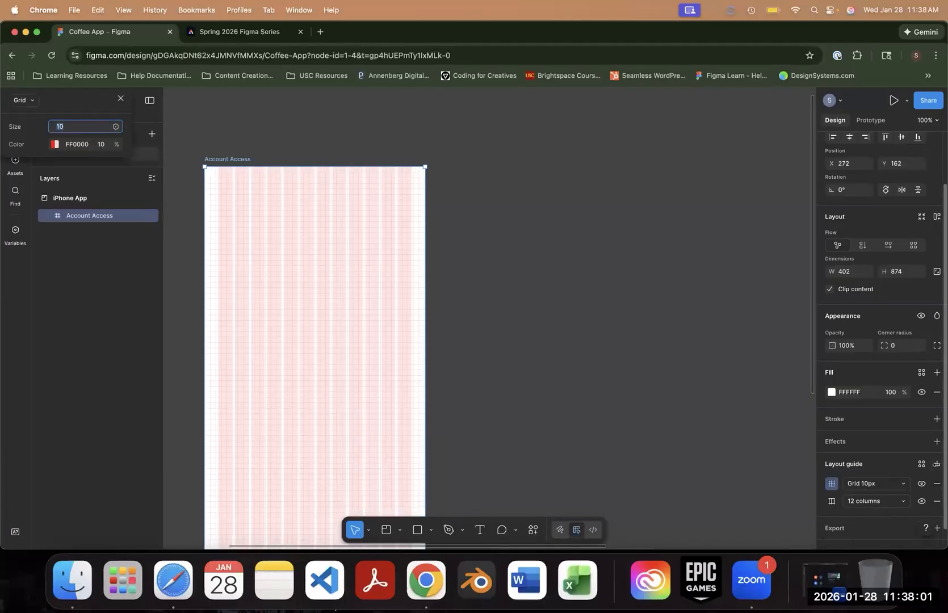
click(881, 483)
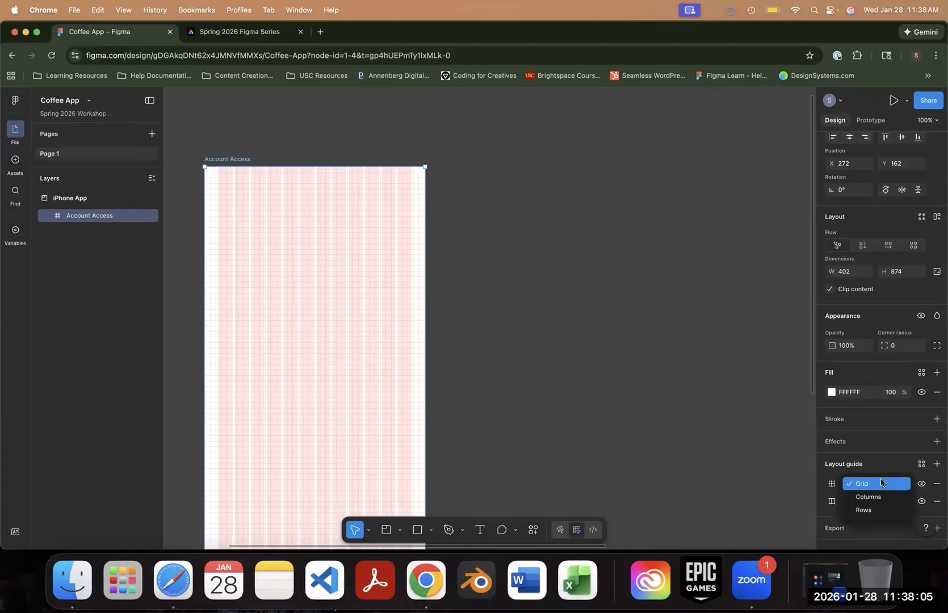
click(874, 510)
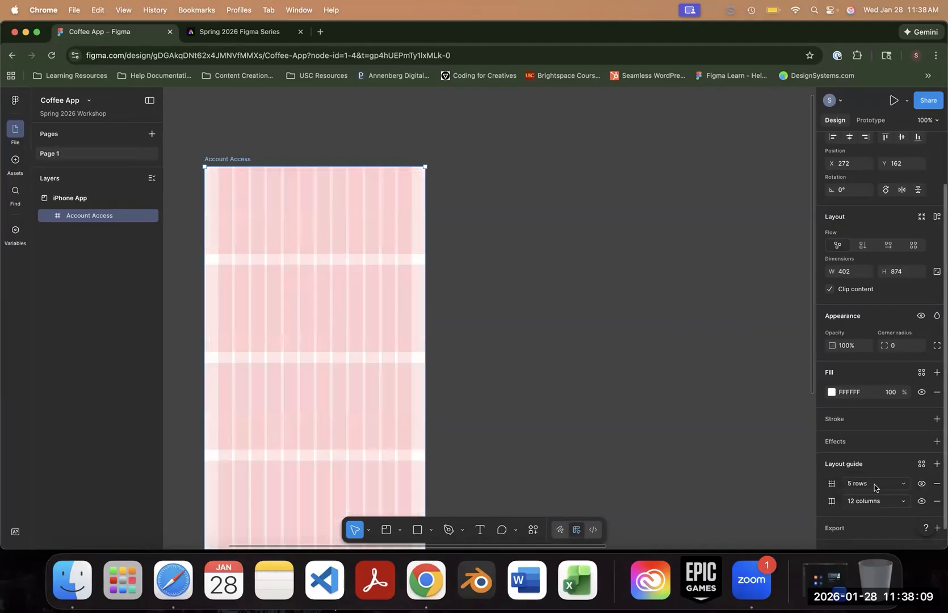
- Set the count of the Account Access frame's row layout guide to Auto
click(831, 485)
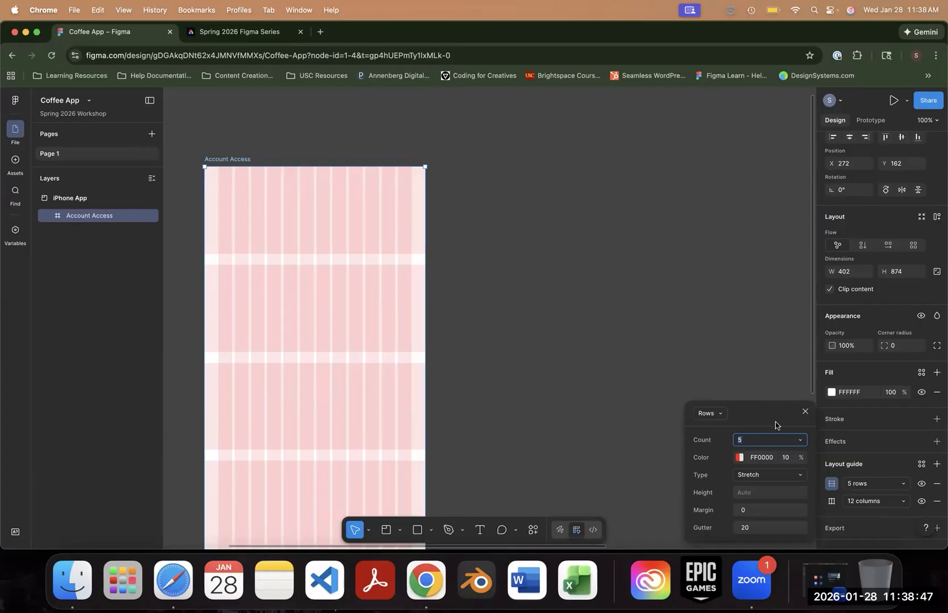
click(799, 441)
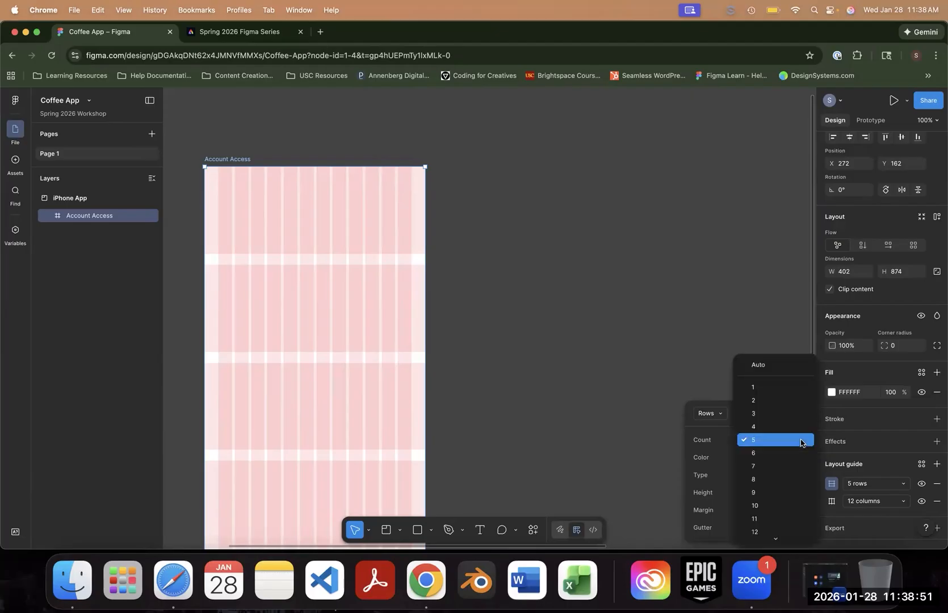
click(778, 365)
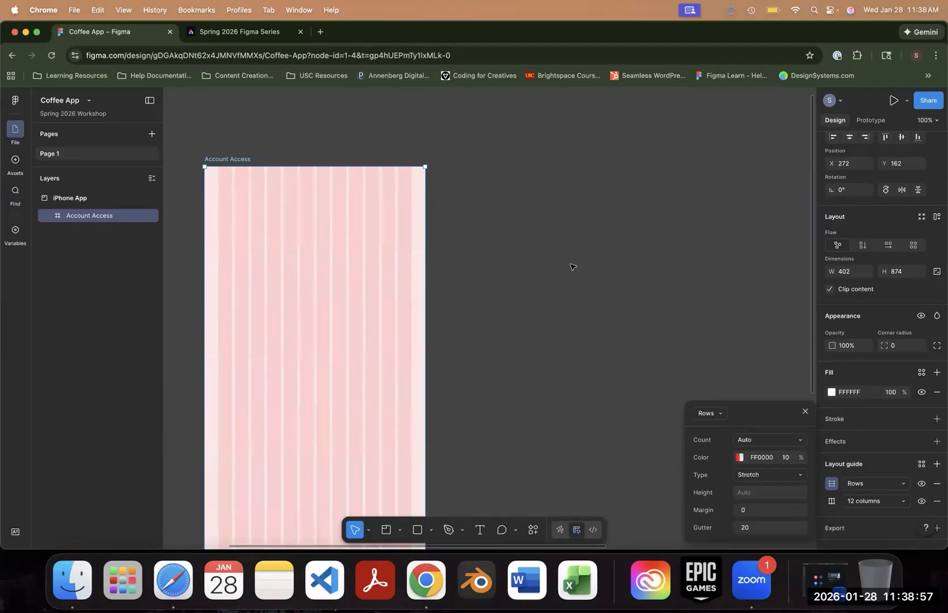
scroll(497, 290, down, 5)
scroll(473, 270, up, 3)
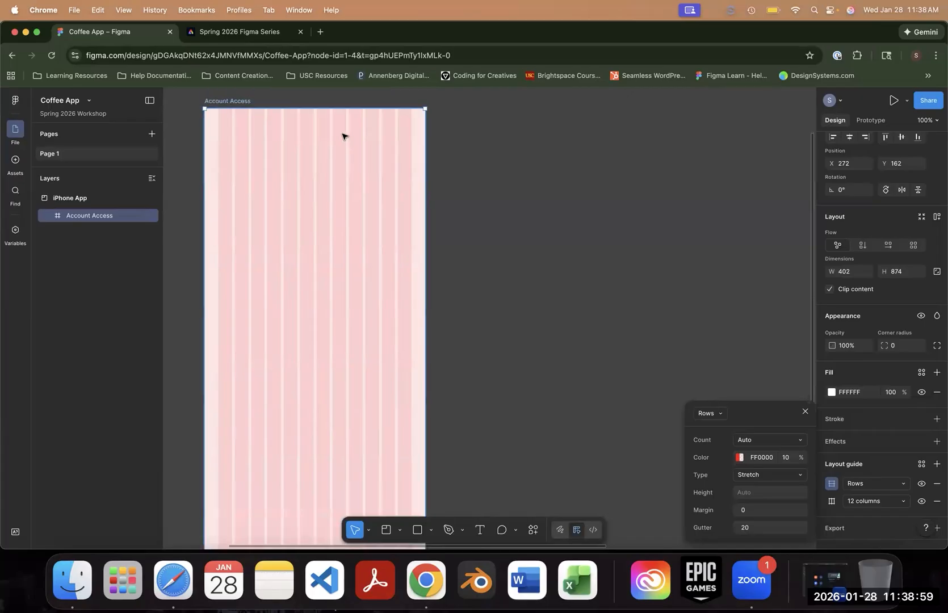
- Set the row guide's type to Top with a row height of 50
click(769, 479)
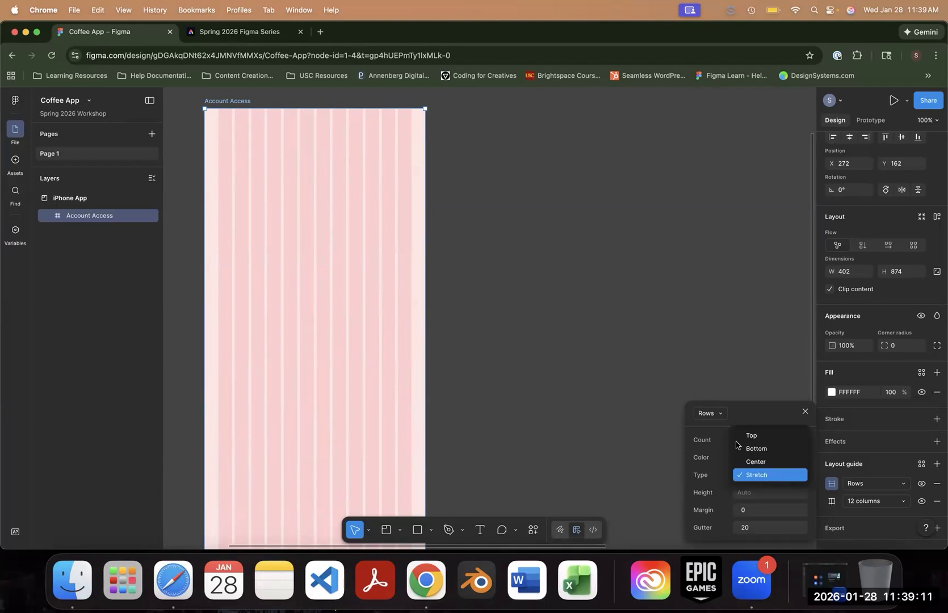
click(740, 436)
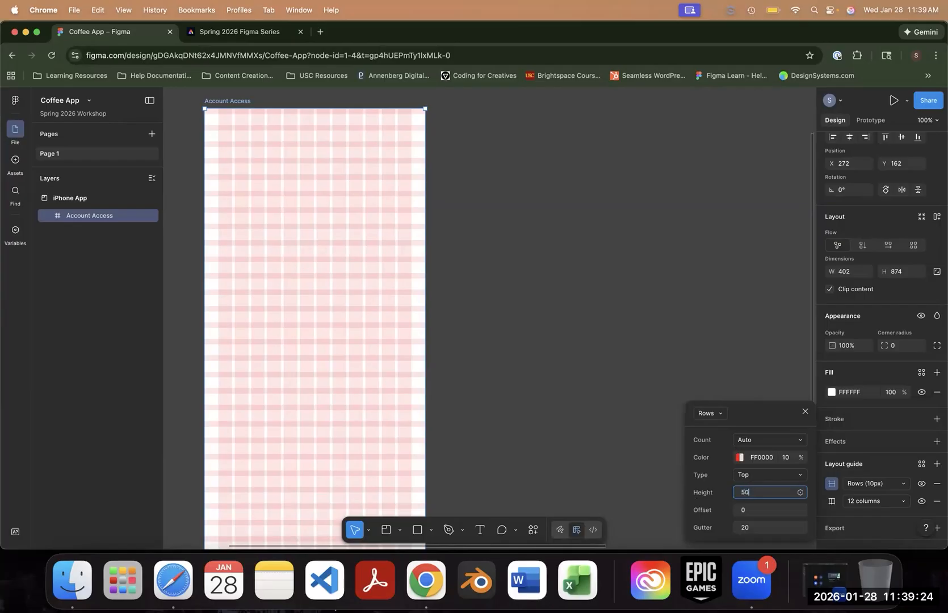
key(Return)
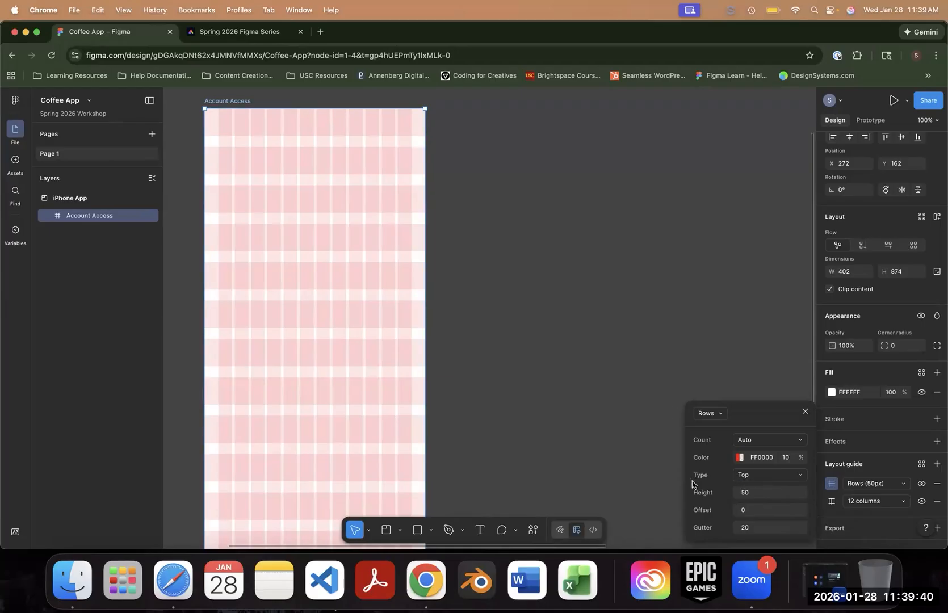
- Give the row layout guide an offset of 25 and a gutter of 5
click(745, 510)
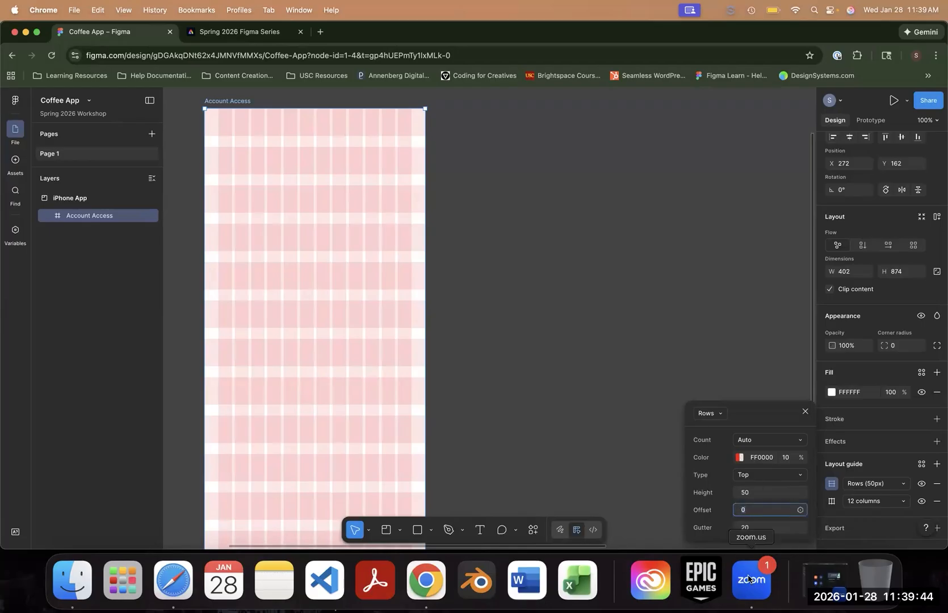
text(25)
key(Return)
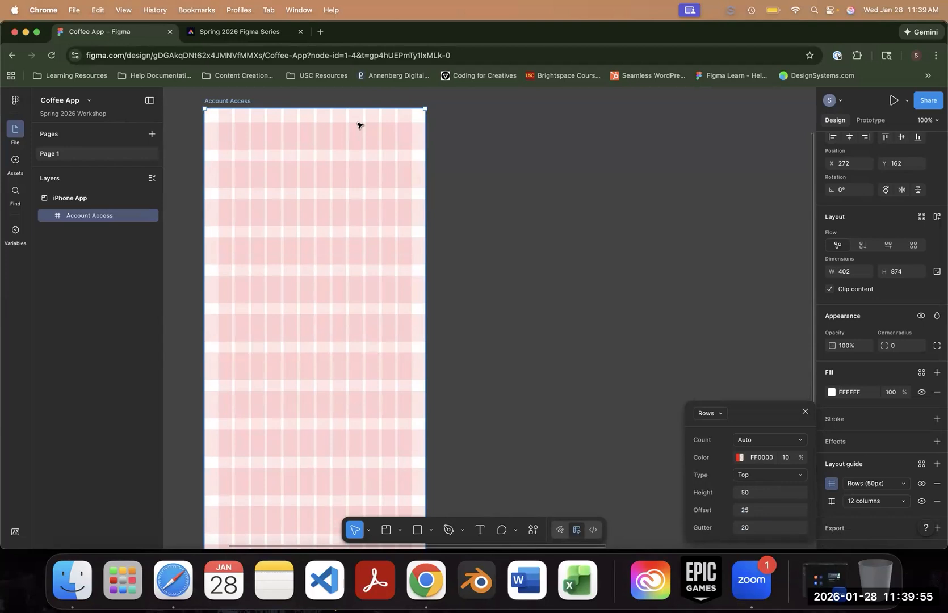
click(775, 528)
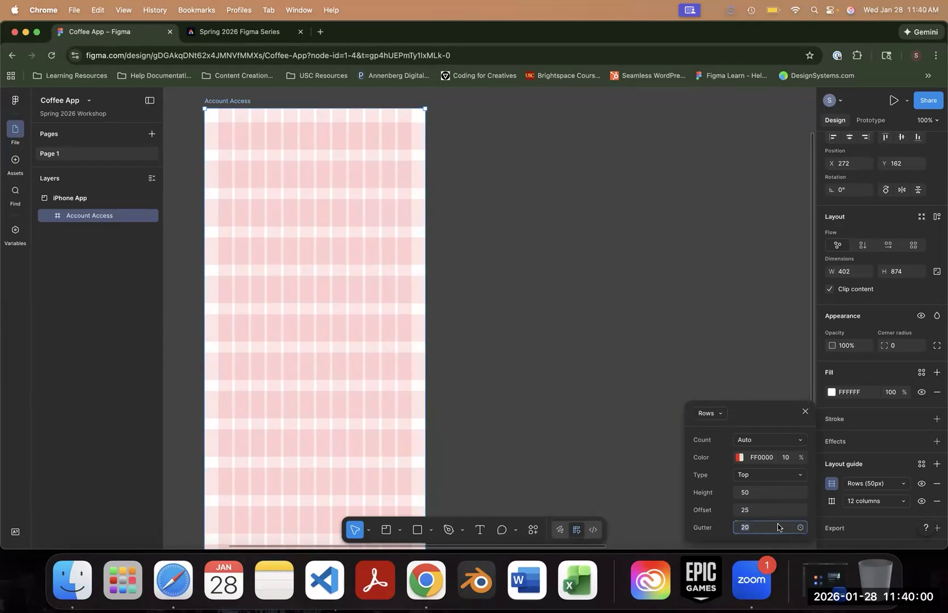
text(5)
key(Return)
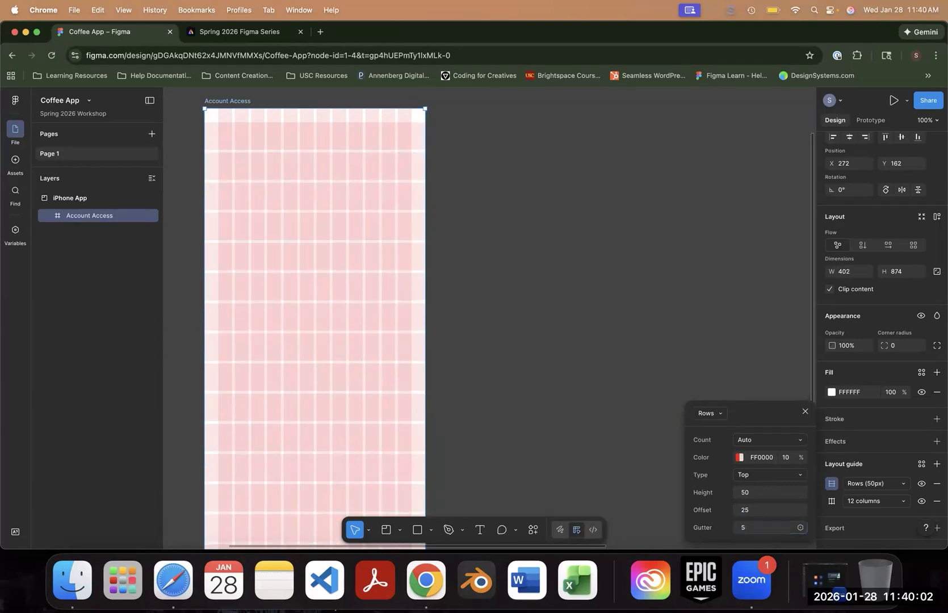
- Place a second iPhone 16 Pro frame beside the Account Access frame in the iPhone App section
click(550, 282)
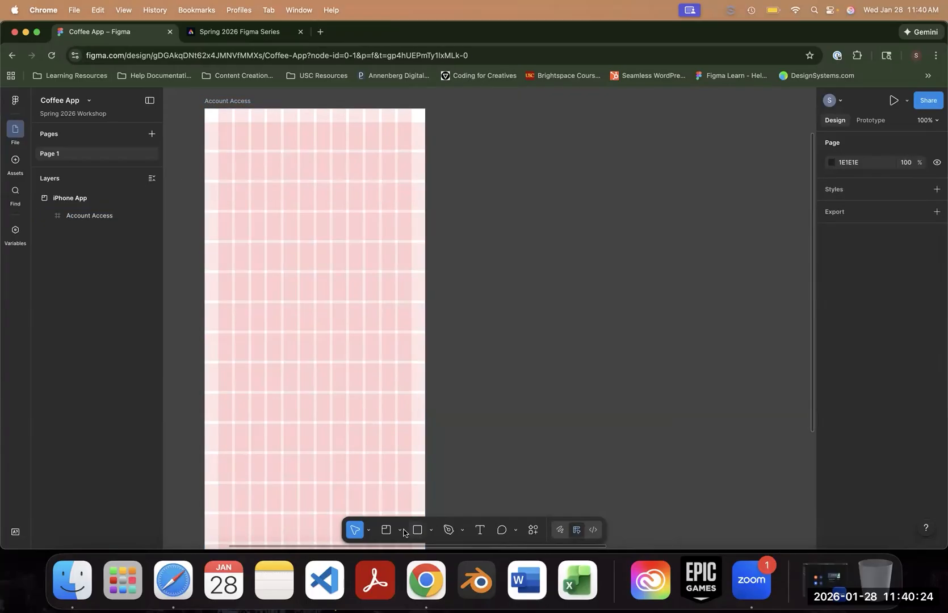
key(f)
click(849, 180)
drag(718, 173, 377, 193)
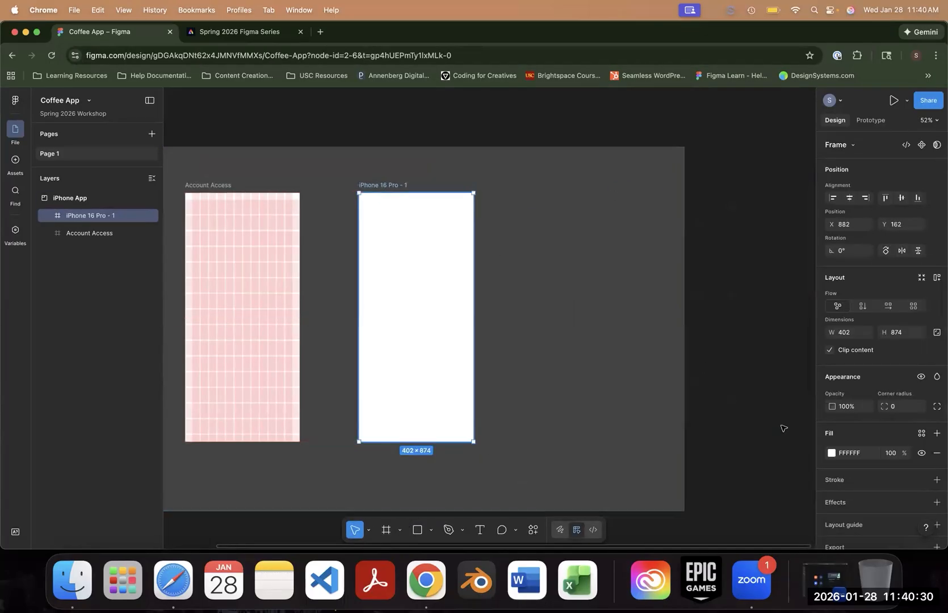
- Add a default layout guide to the second iPhone 16 Pro frame, remove it again, and delete the frame
scroll(899, 478, down, 2)
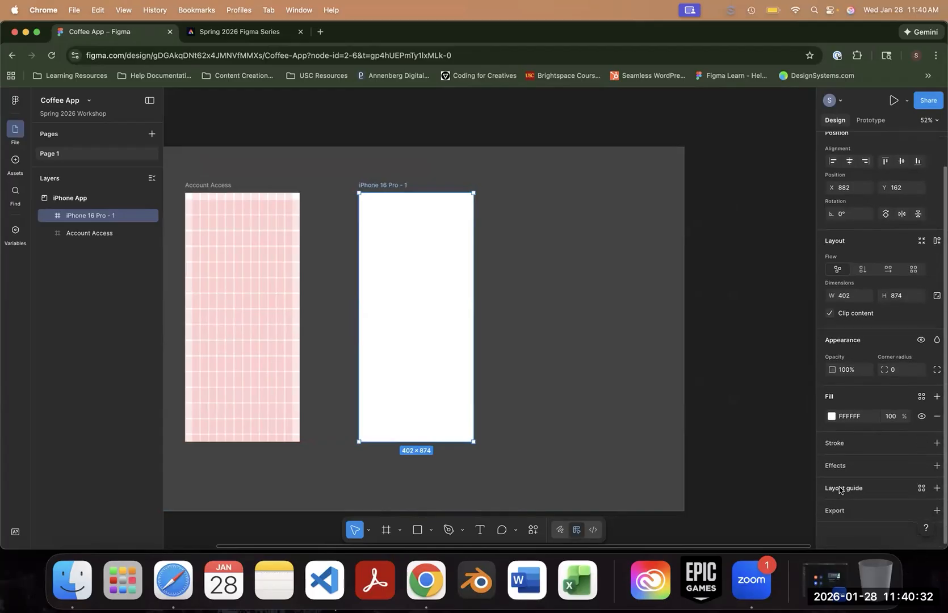
click(842, 490)
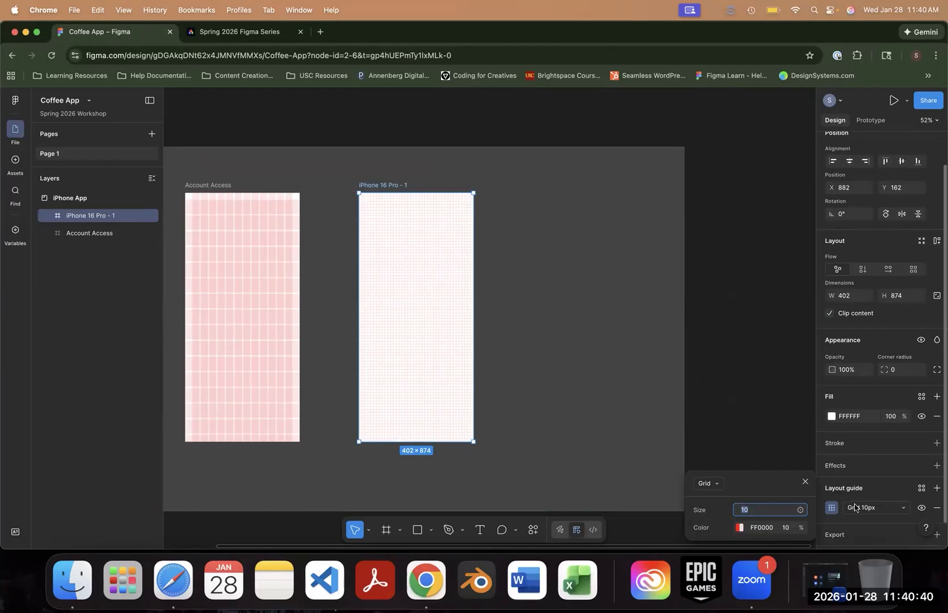
click(937, 508)
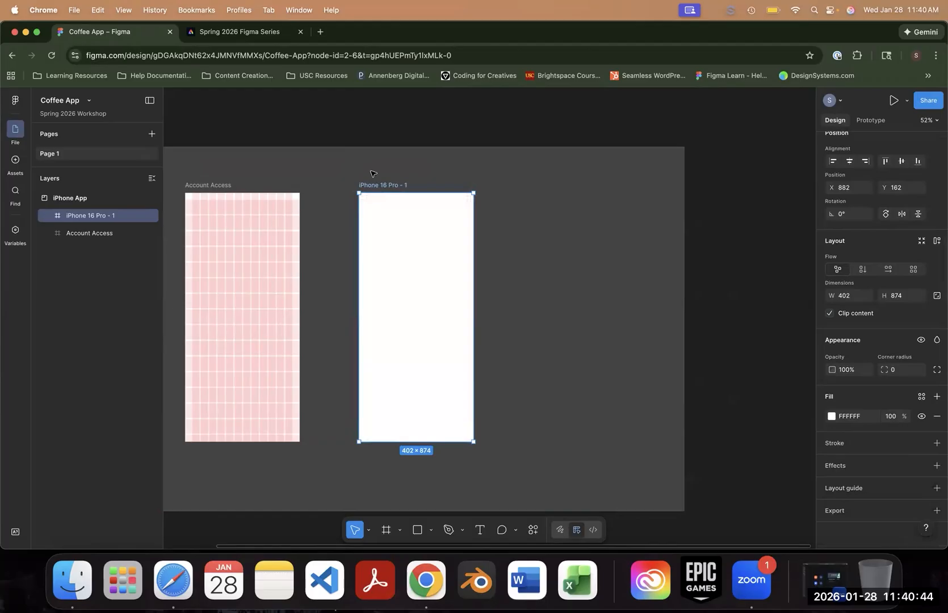
key(Delete)
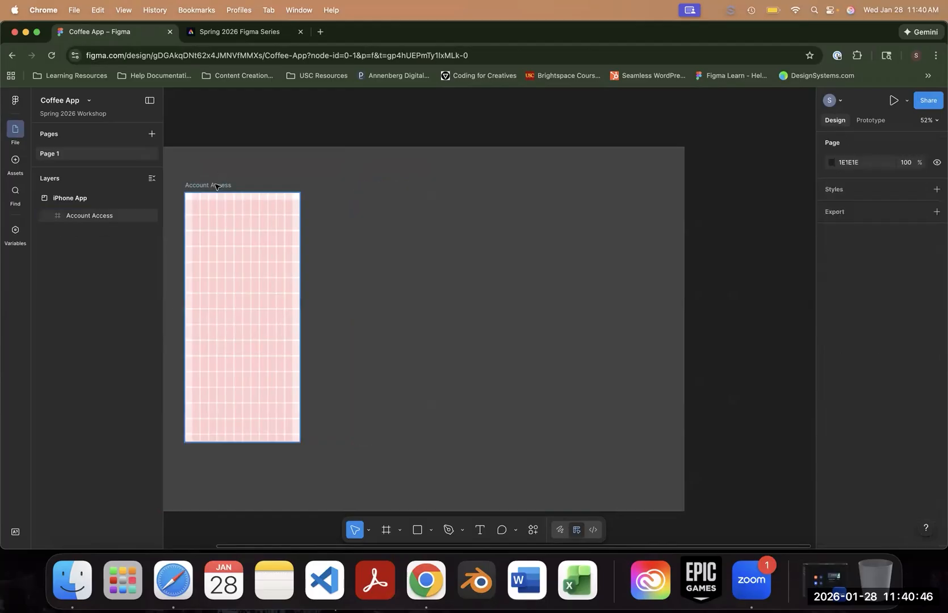
- Save the Account Access frame's layout guides as a layout guide style named "12 Columns, 50px Rows"
click(214, 187)
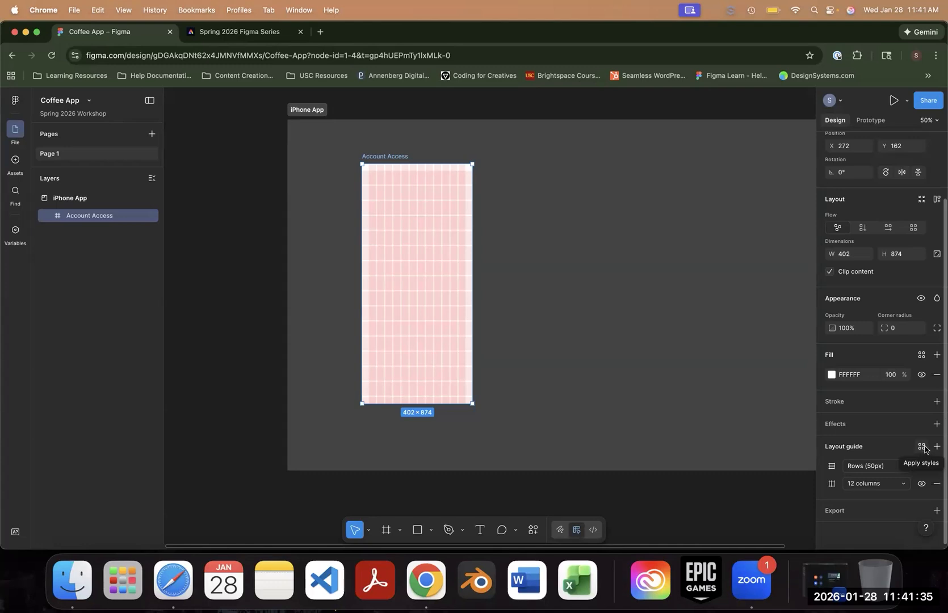
click(923, 447)
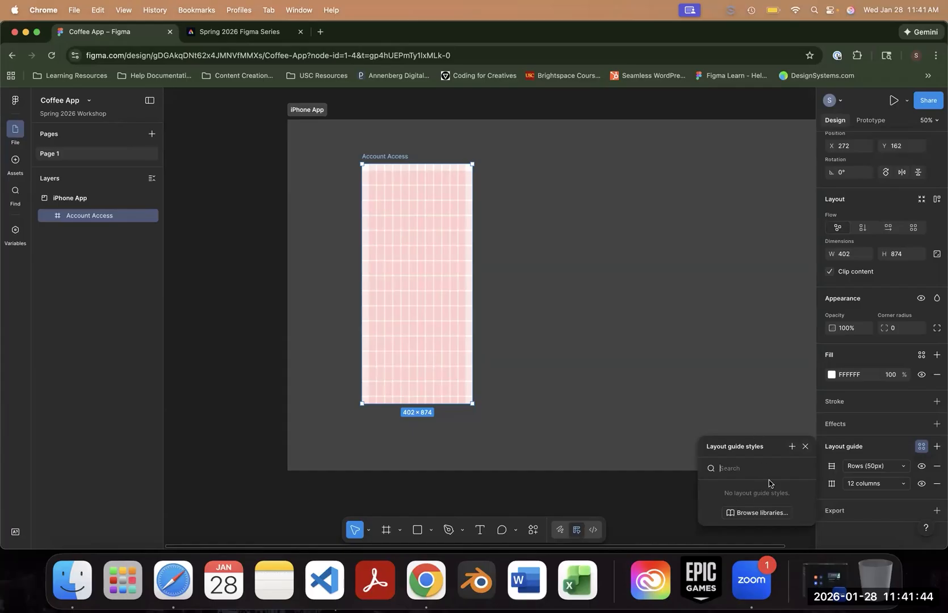
click(792, 447)
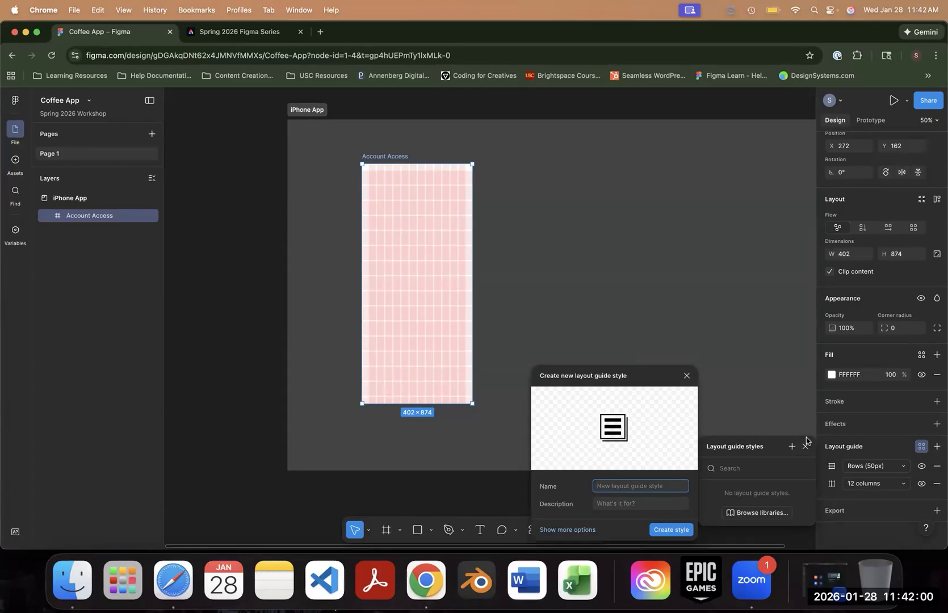
text(12 Columns, 50px Rows)
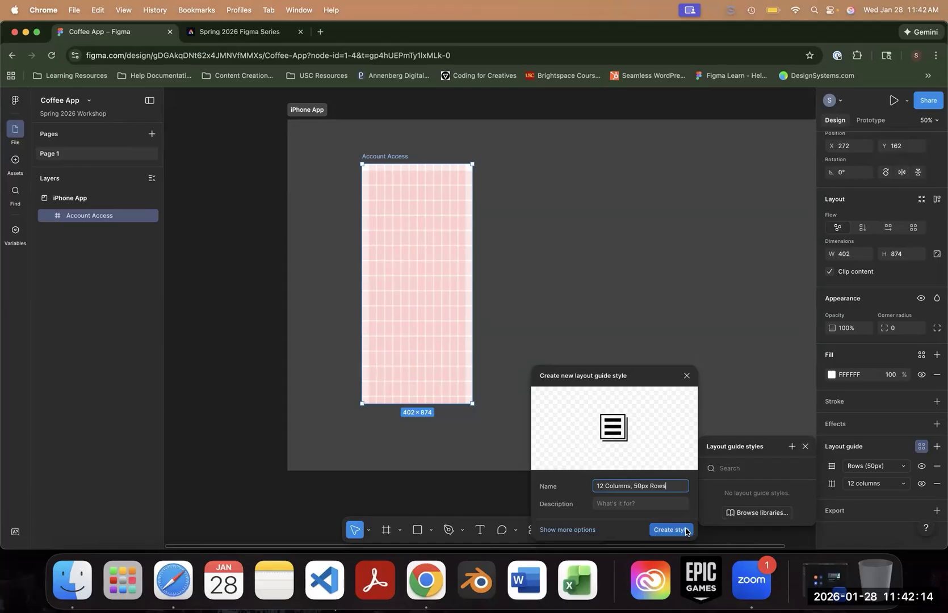
click(671, 530)
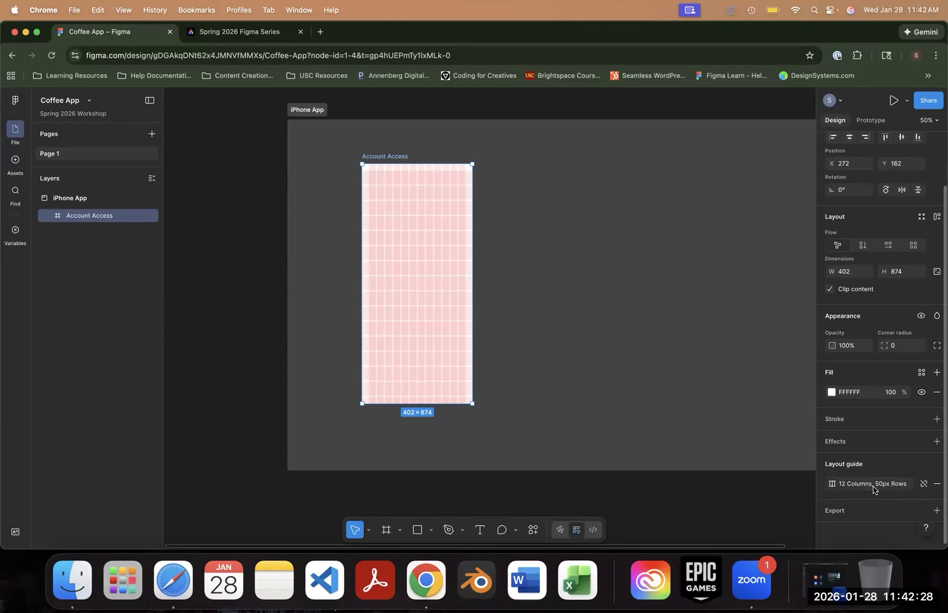
- Hide the row and column guides in the "12 Columns, 50px Rows" style and show both again
click(846, 485)
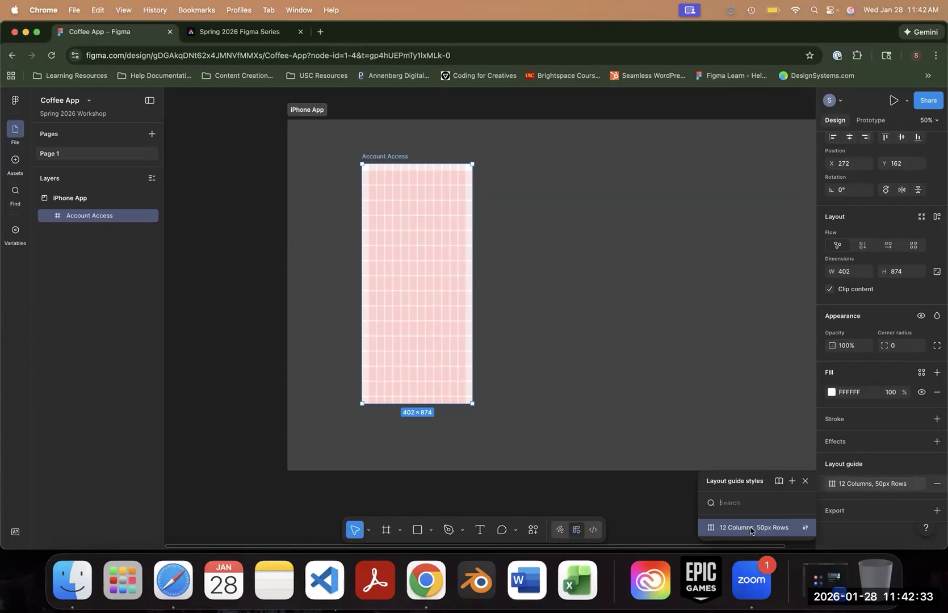
click(805, 529)
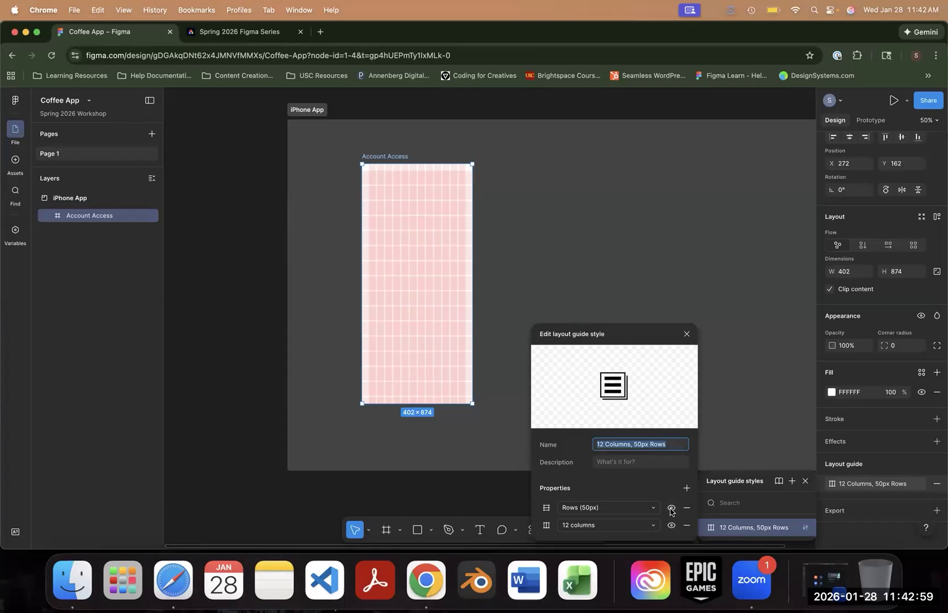
click(671, 510)
click(670, 526)
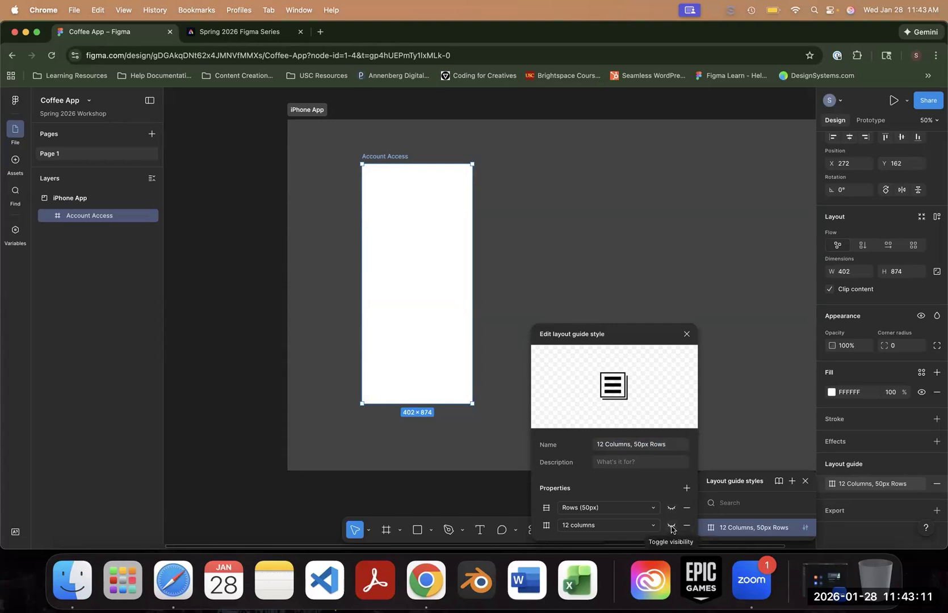
click(671, 526)
click(670, 507)
click(644, 410)
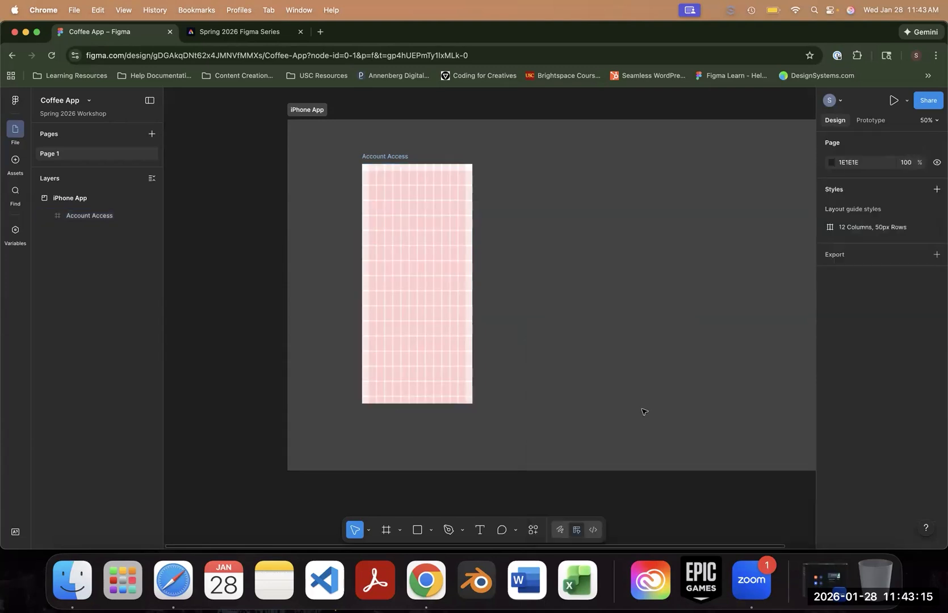
- Add an iPhone 16 Pro frame beside Account Access and apply the "12 Columns, 50px Rows" layout guide style to it
click(404, 523)
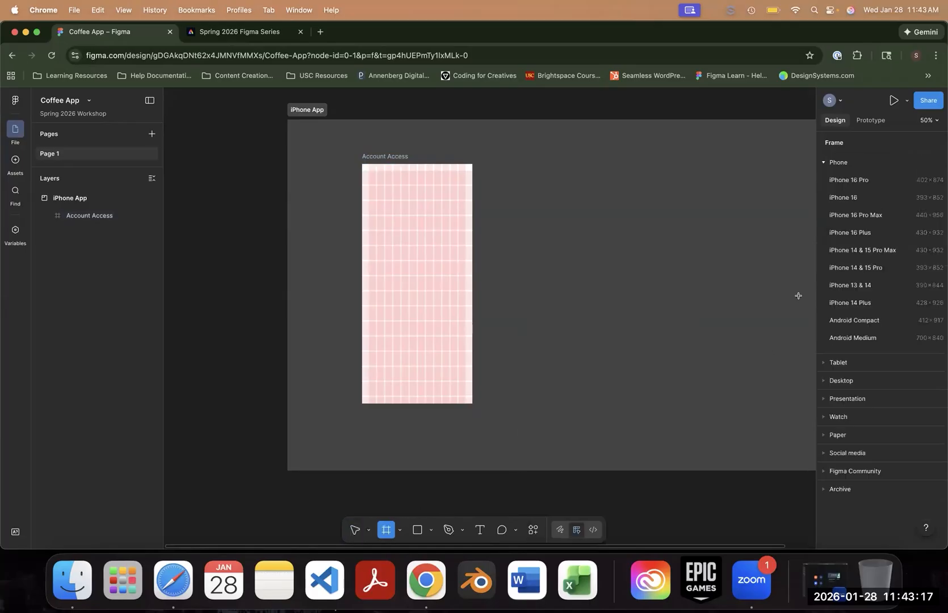
click(849, 182)
drag(479, 187, 477, 187)
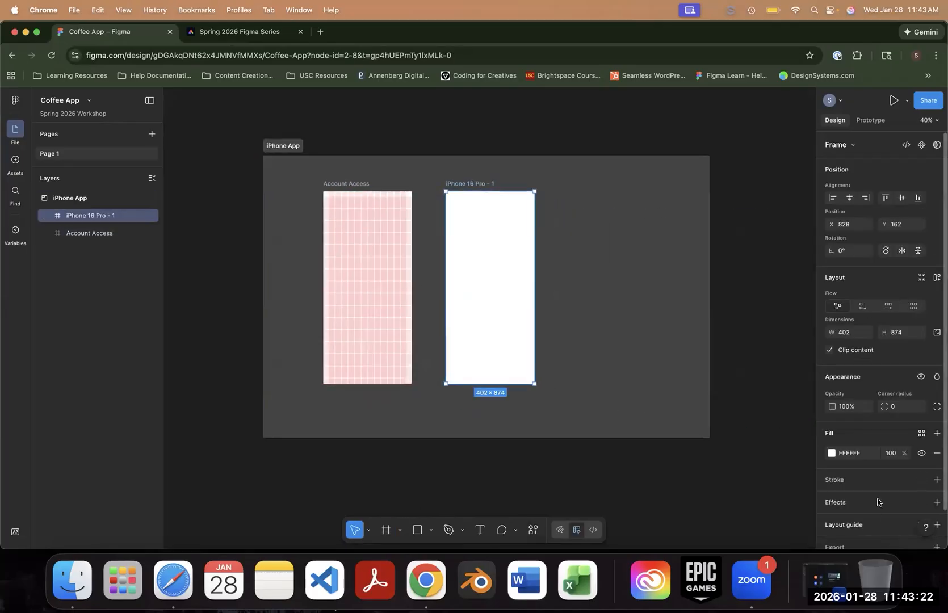
scroll(874, 512, down, 2)
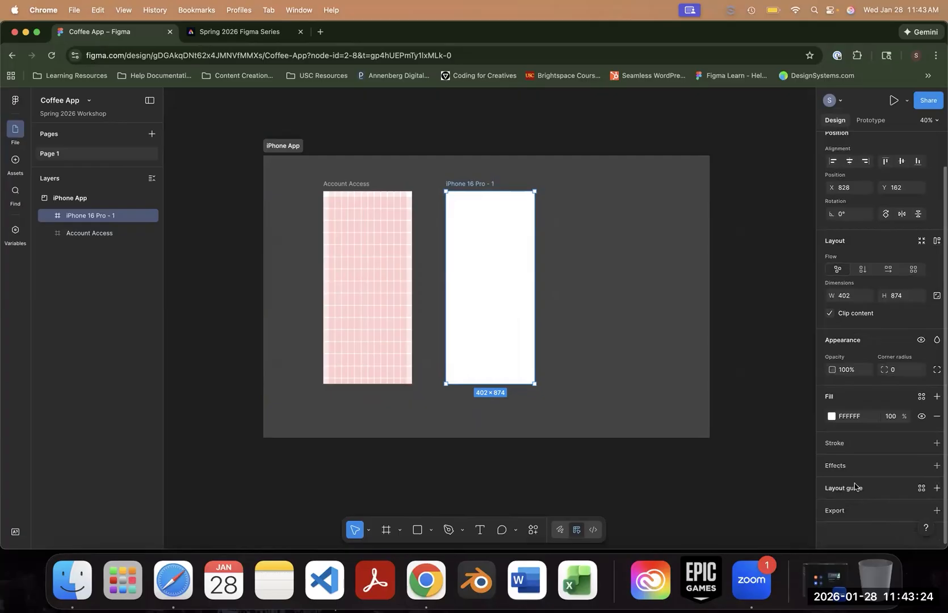
click(922, 488)
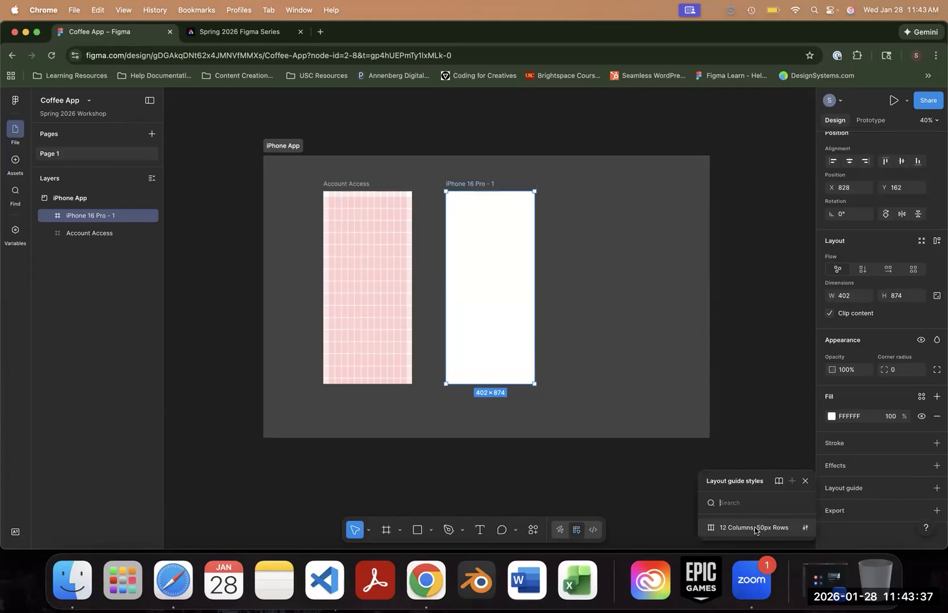
click(754, 528)
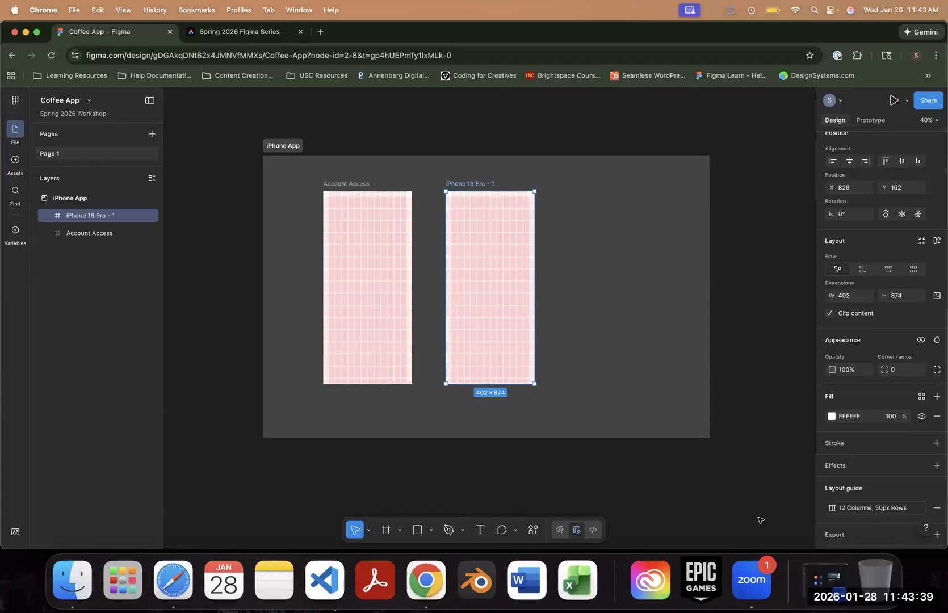
- Toggle the row guide's visibility off and back on in the shared layout guide style, and delete the extra iPhone 16 Pro frame
click(344, 186)
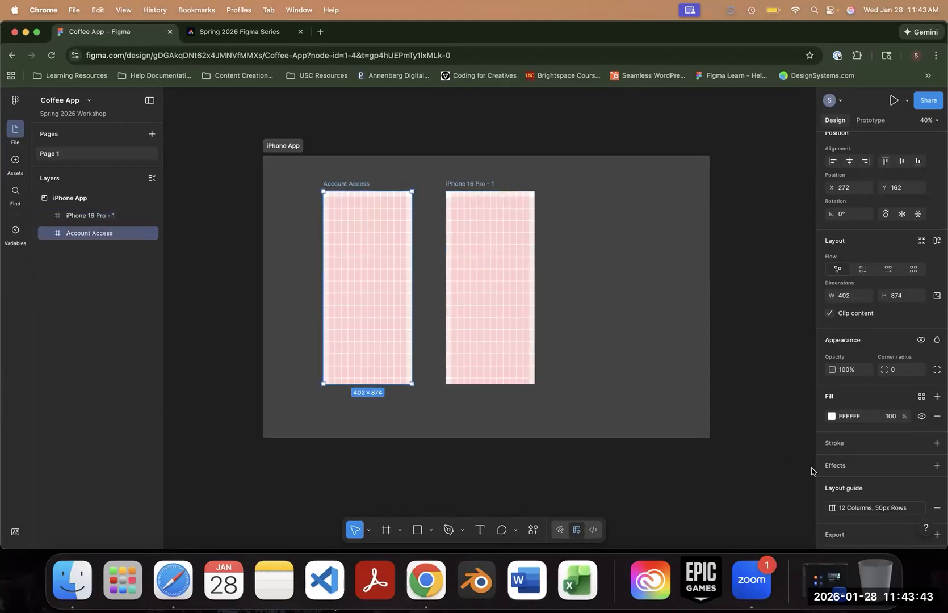
click(880, 508)
click(801, 527)
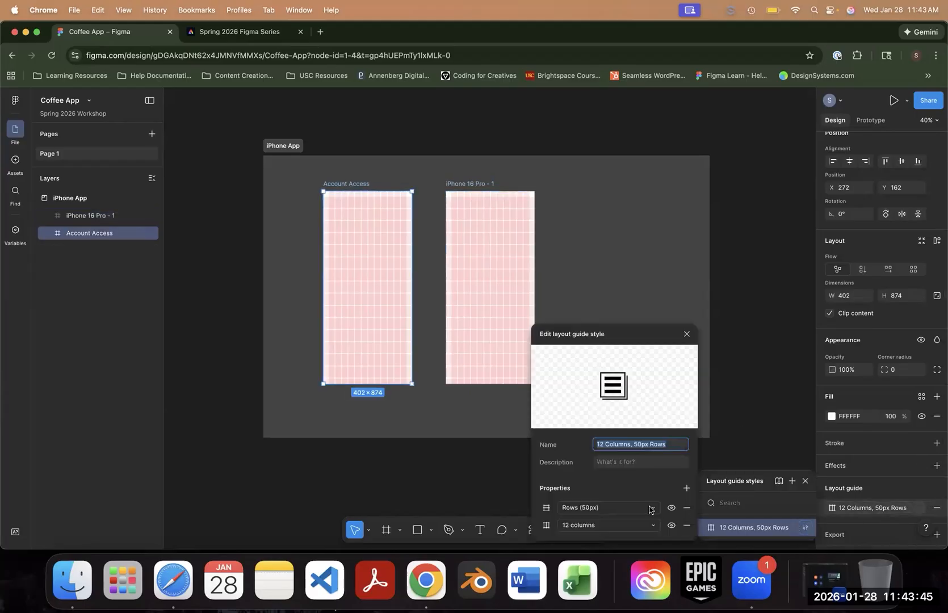
click(671, 509)
click(671, 512)
click(670, 512)
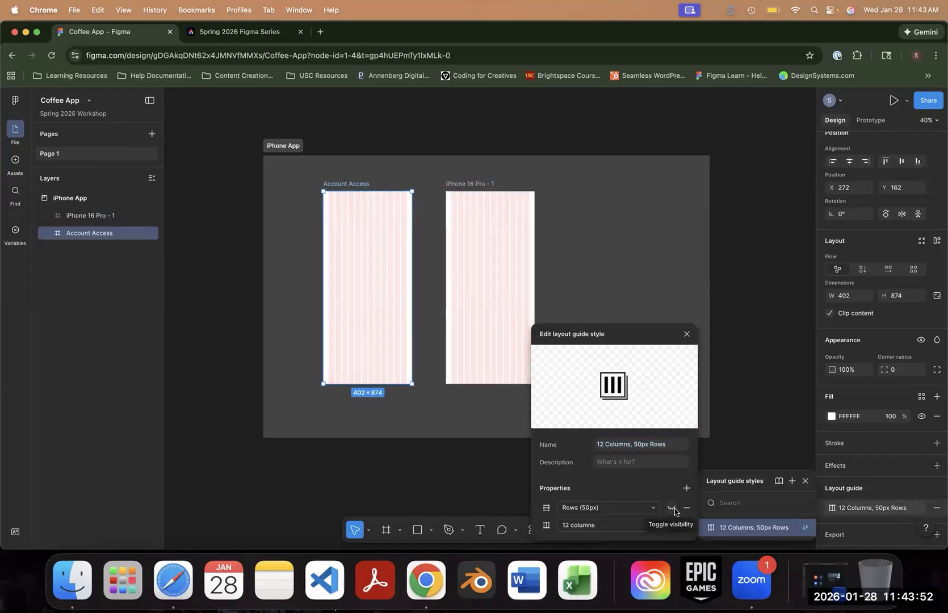
click(672, 509)
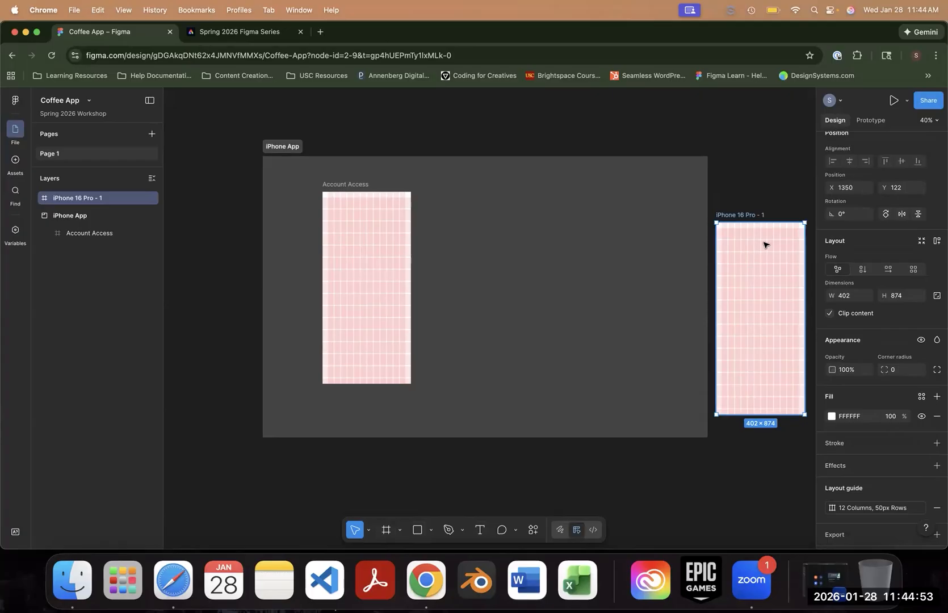
key(Delete)
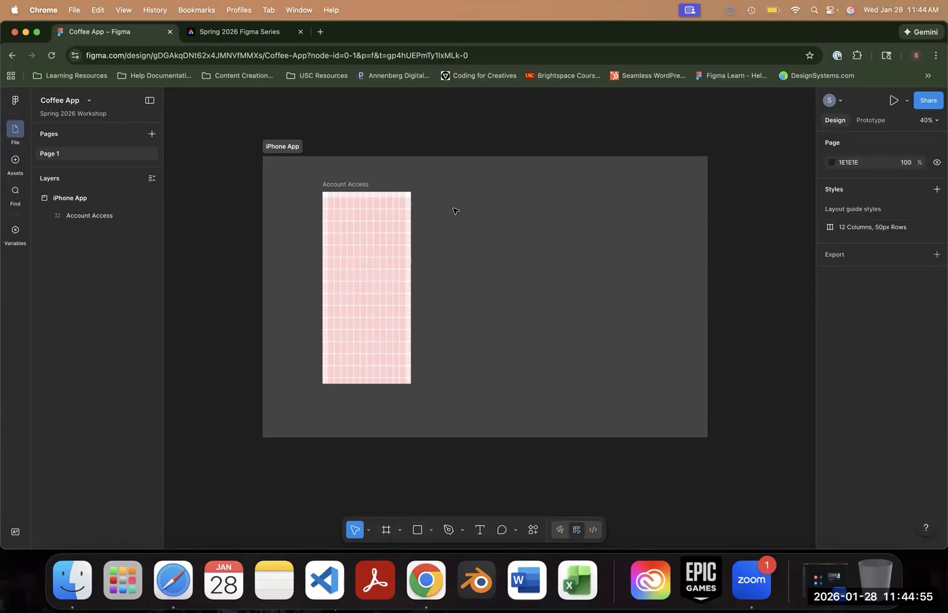
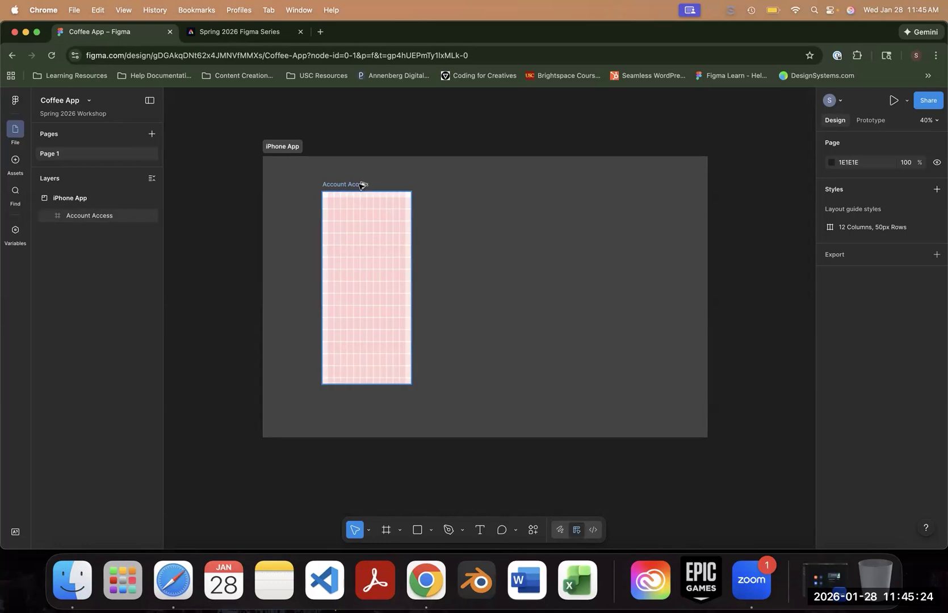
- Duplicate the Account Access frame beside the original and delete the copy, repeating this a second time
click(358, 184)
drag(376, 184, 475, 184)
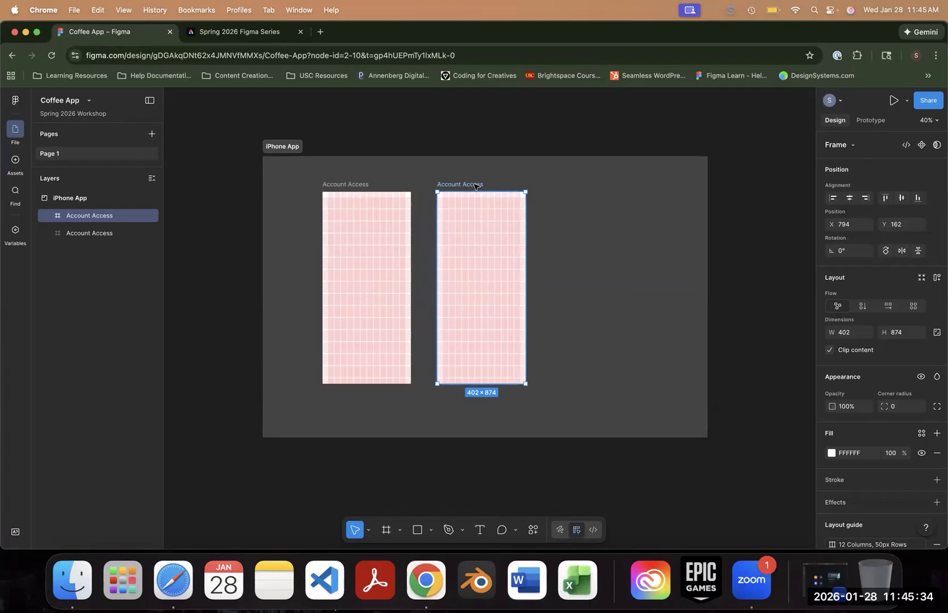
key(Delete)
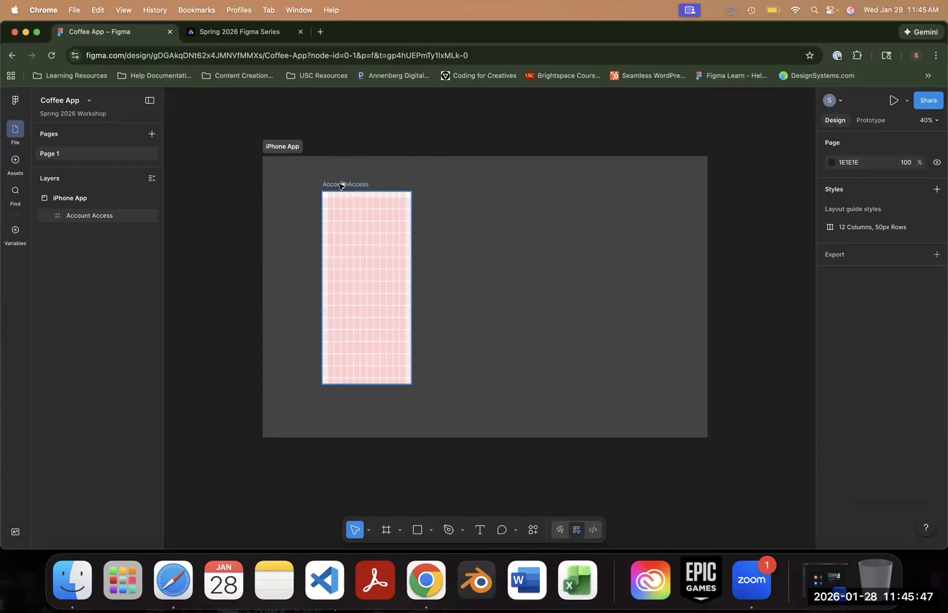
drag(341, 184, 489, 185)
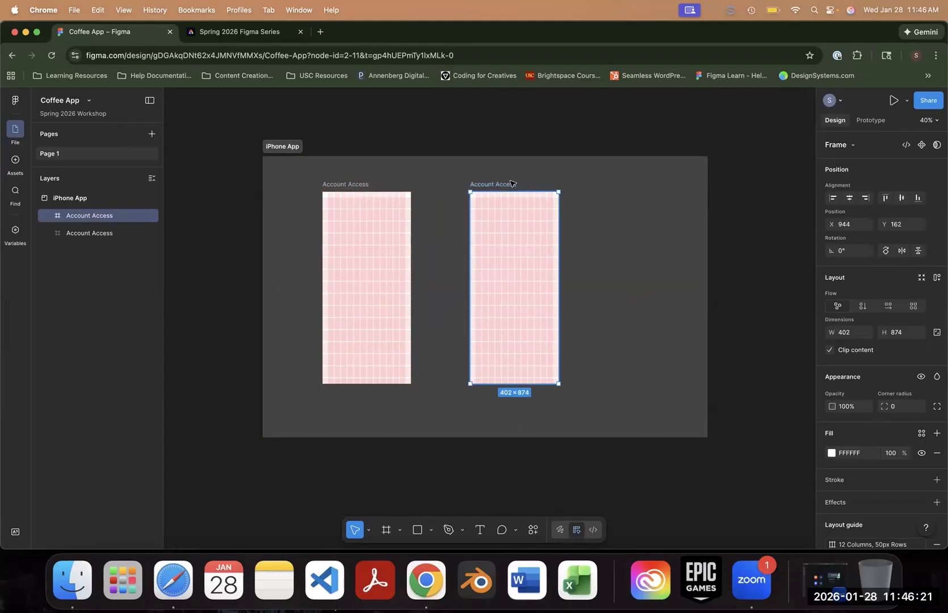
key(Delete)
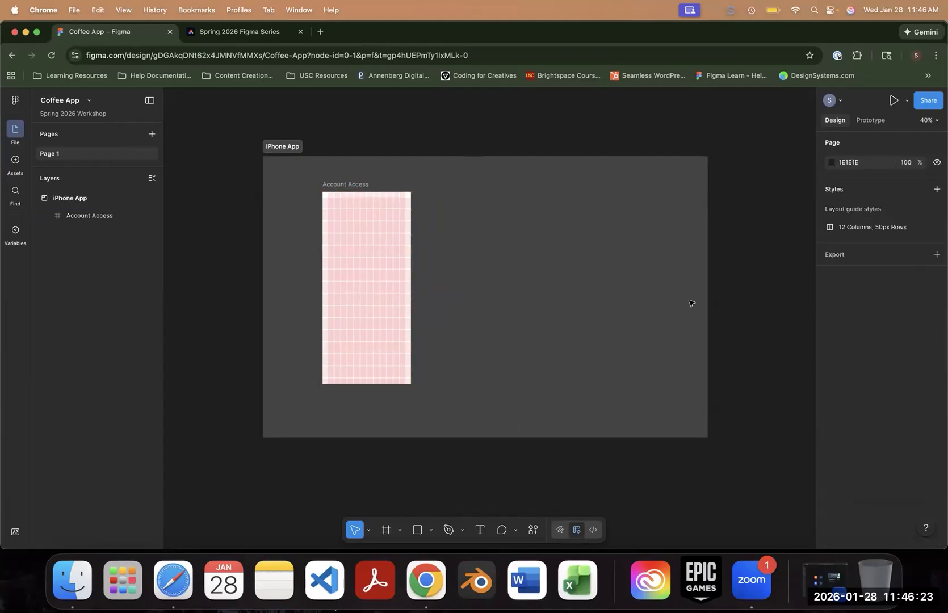
- Deselect everything on the page and start a new color style named "Dark Green"
click(342, 235)
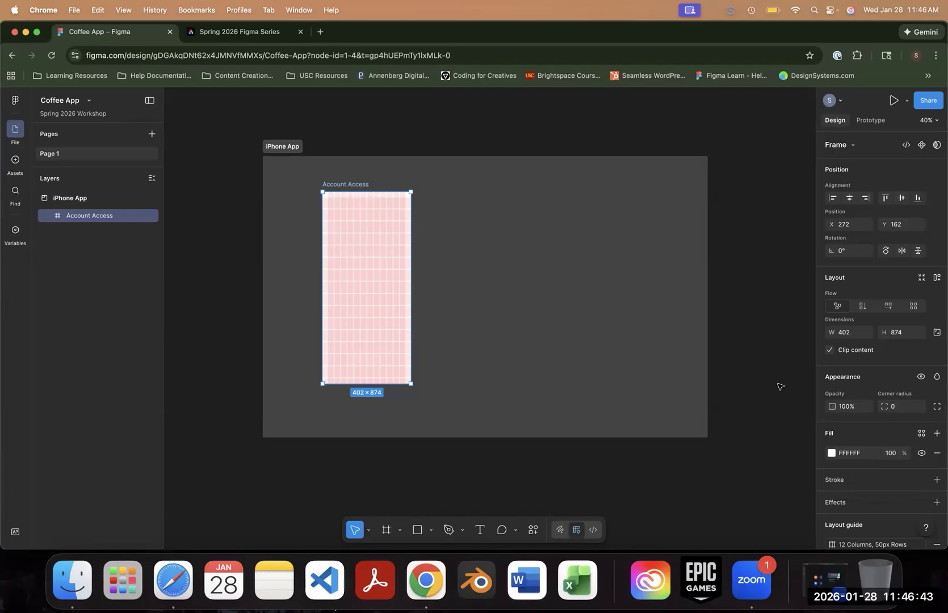
click(623, 117)
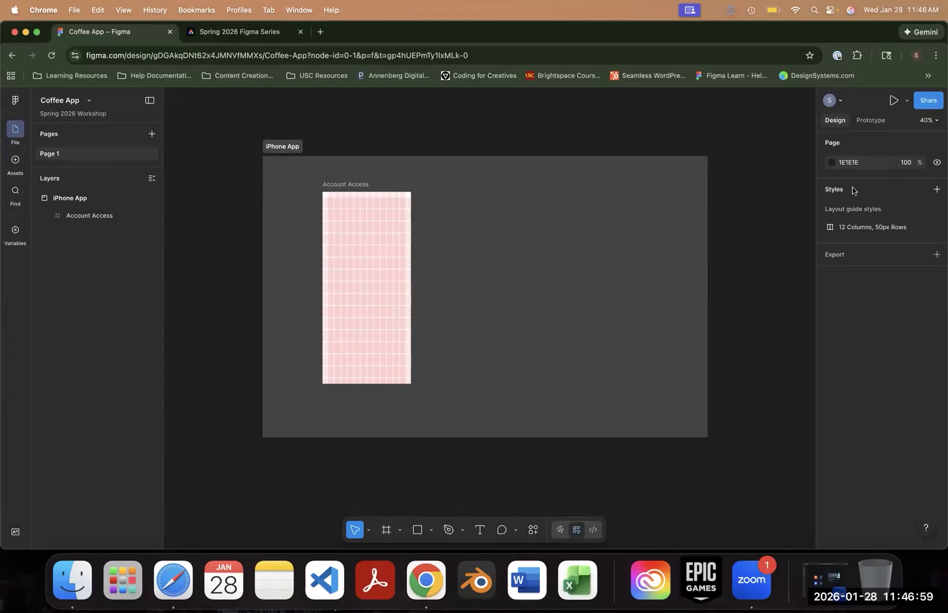
click(932, 189)
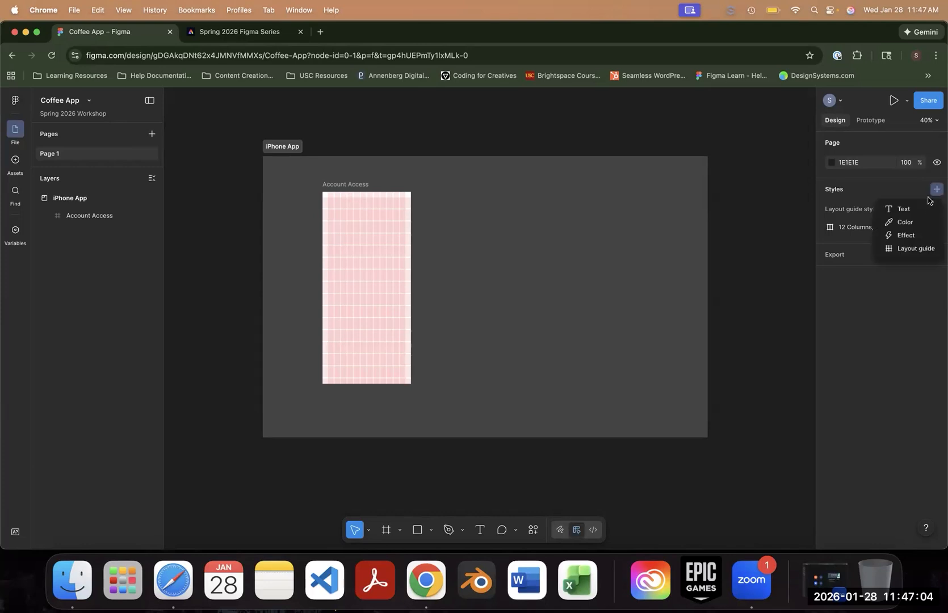
click(912, 224)
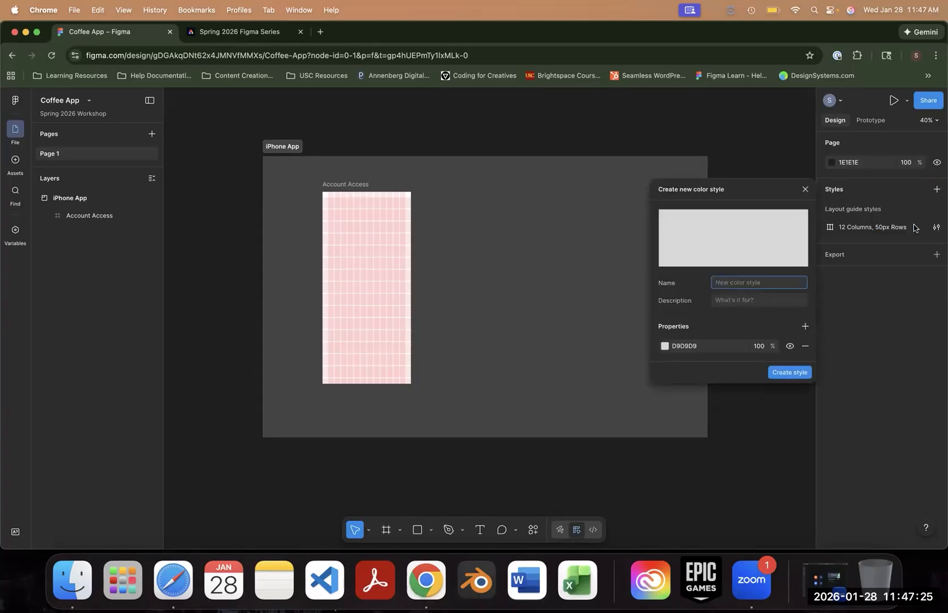
text(Dark Green)
- Try out a different hue and shade for the Dark Green style's color, and undo the change
click(664, 350)
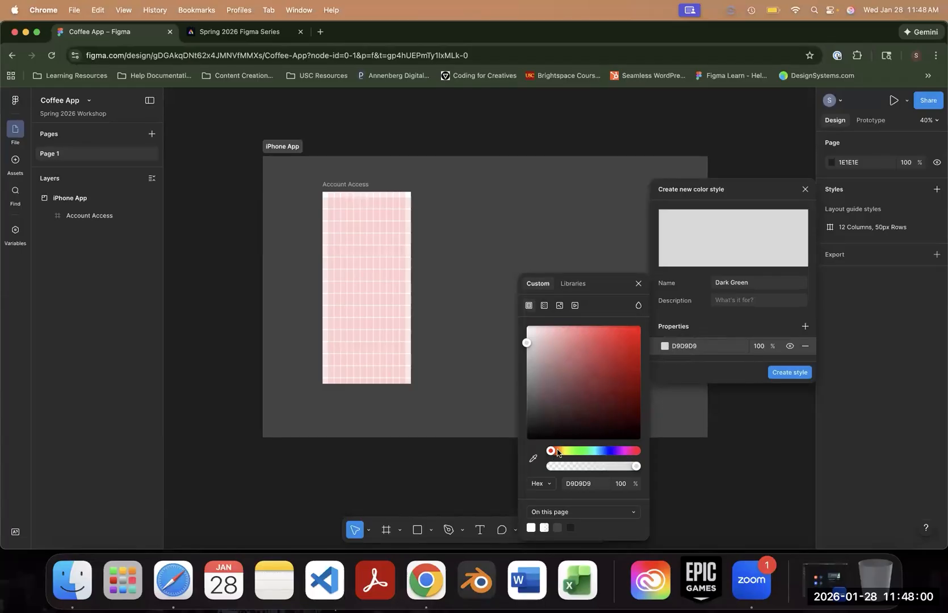
drag(553, 452, 602, 452)
mouse_move(536, 359)
mouse_down()
mouse_move(582, 338)
mouse_move(610, 358)
mouse_move(598, 372)
mouse_move(630, 366)
mouse_move(540, 337)
mouse_up()
key(super+z)
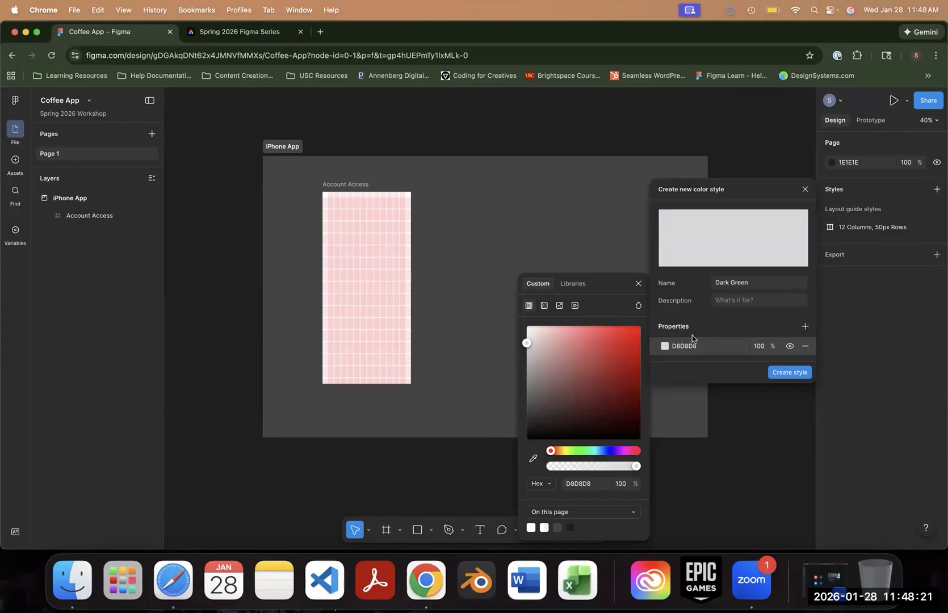
- Open the Realtime Colors website in a new browser tab and look through its home page sections
click(322, 32)
text(r)
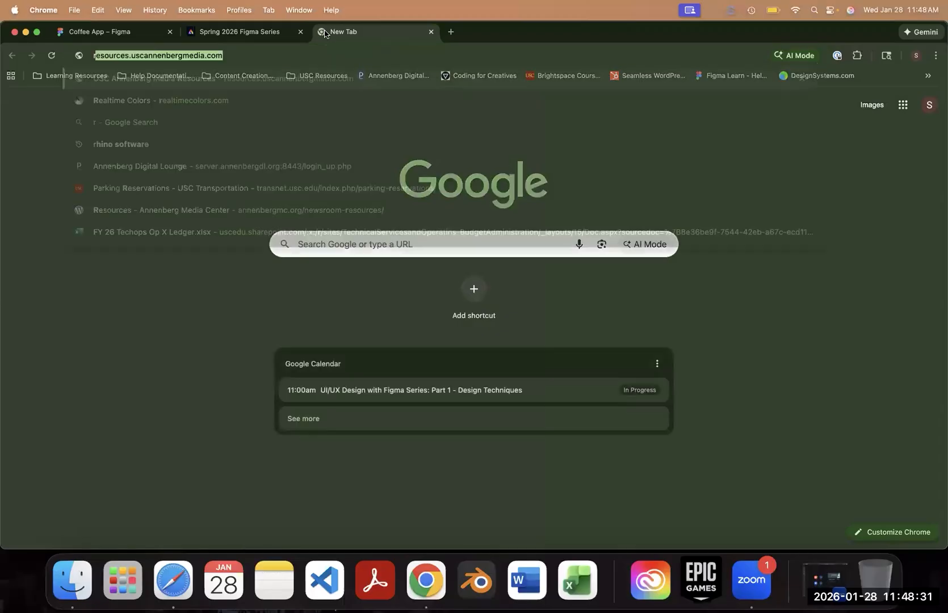
text(ealtime)
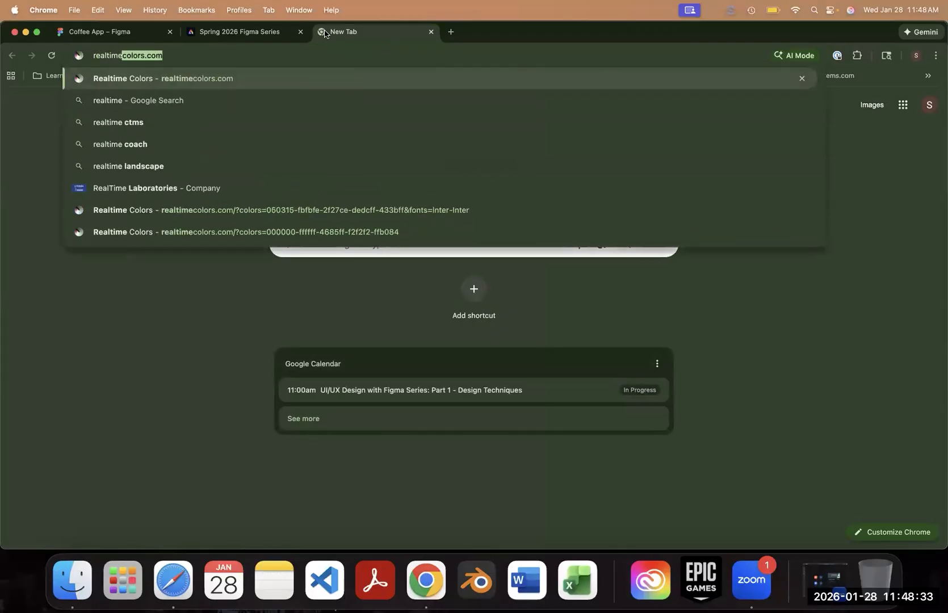
key(Return)
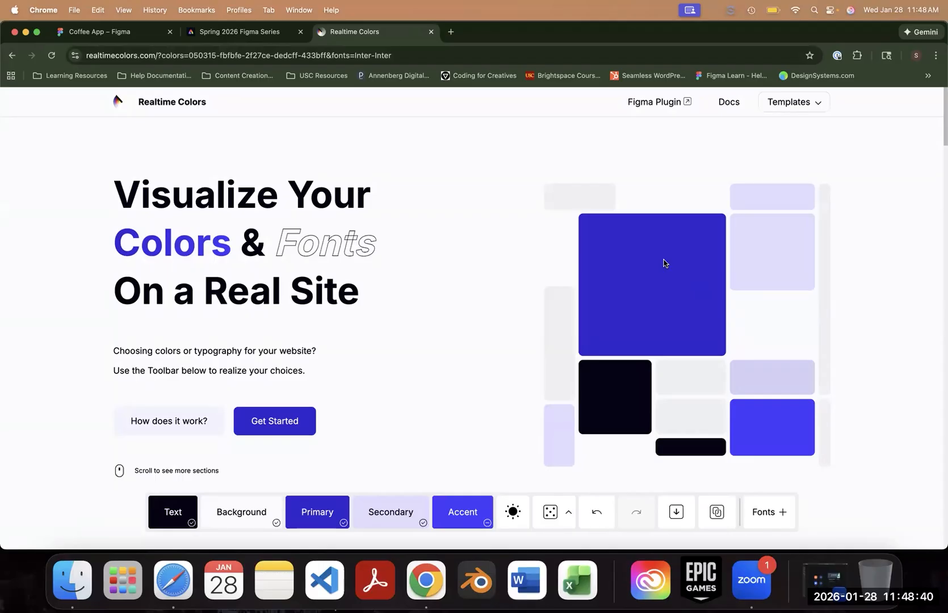
scroll(666, 263, down, 10)
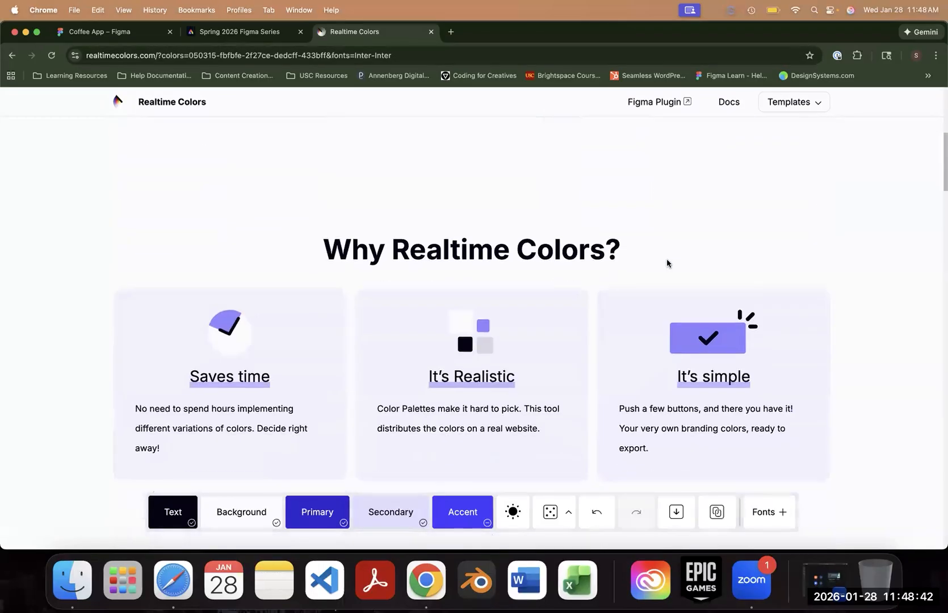
scroll(667, 263, down, 4)
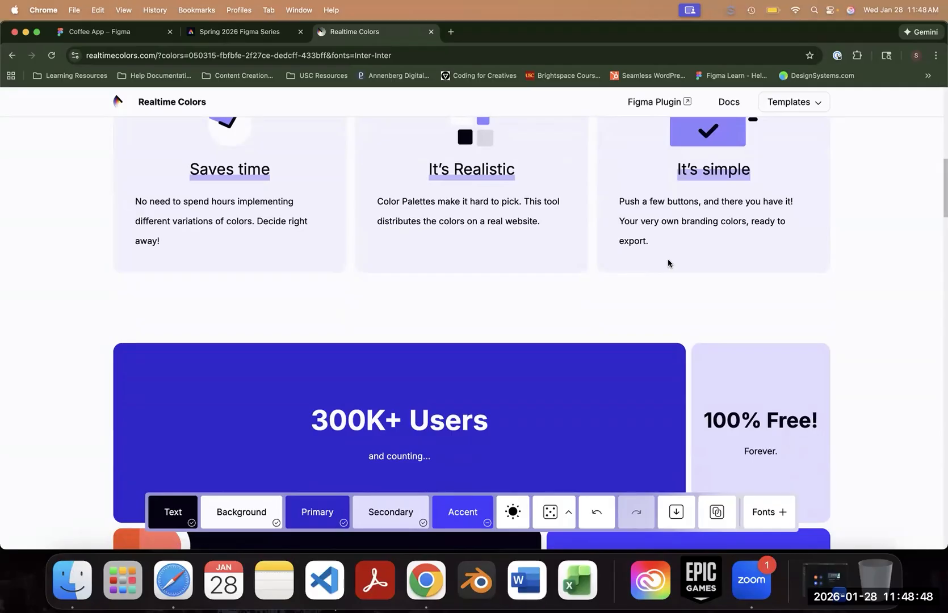
scroll(668, 263, down, 8)
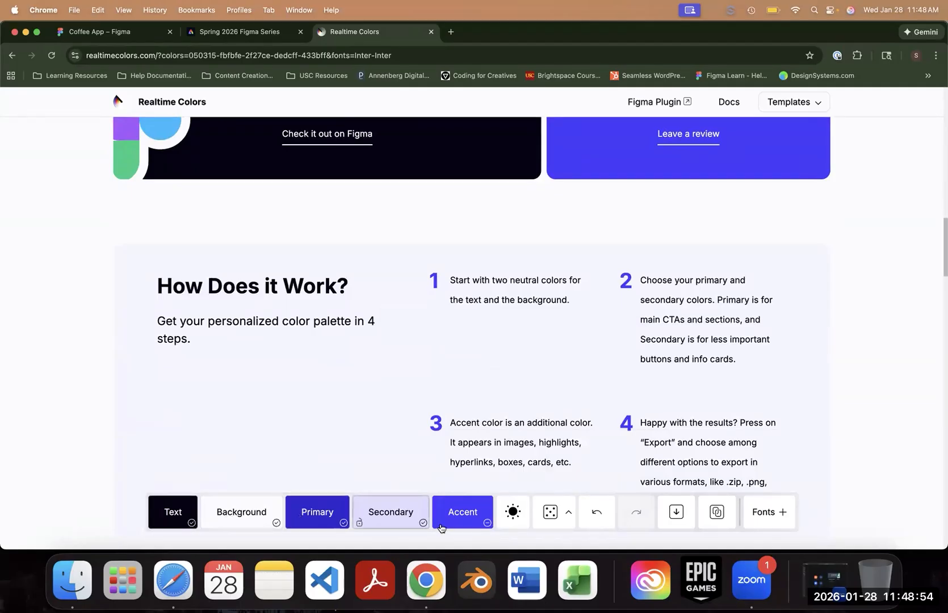
scroll(710, 311, down, 5)
scroll(728, 311, up, 15)
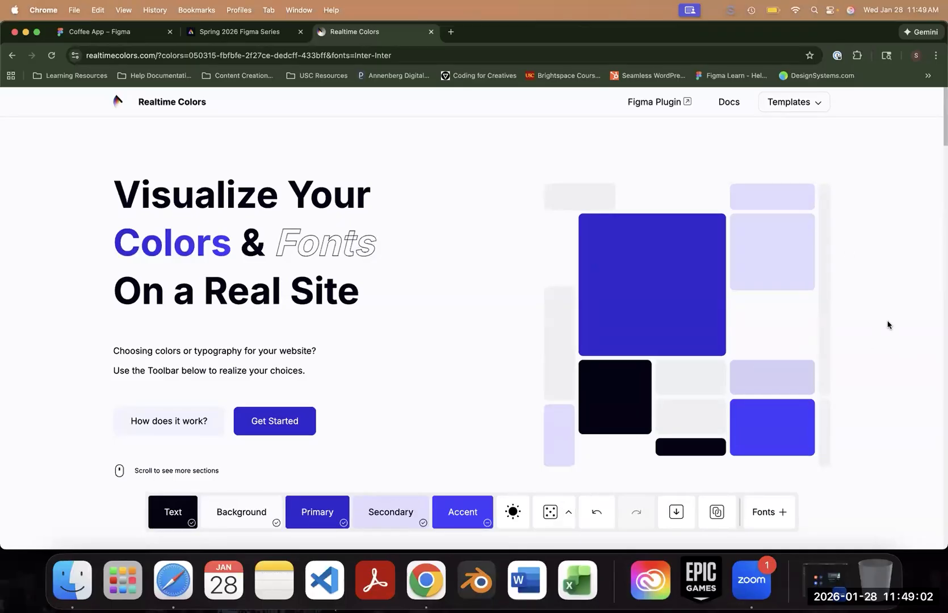
- Generate a series of random color palettes on the sample site and open the Accent color's hex value
key(space)
key(space)
key(space)
key(space)
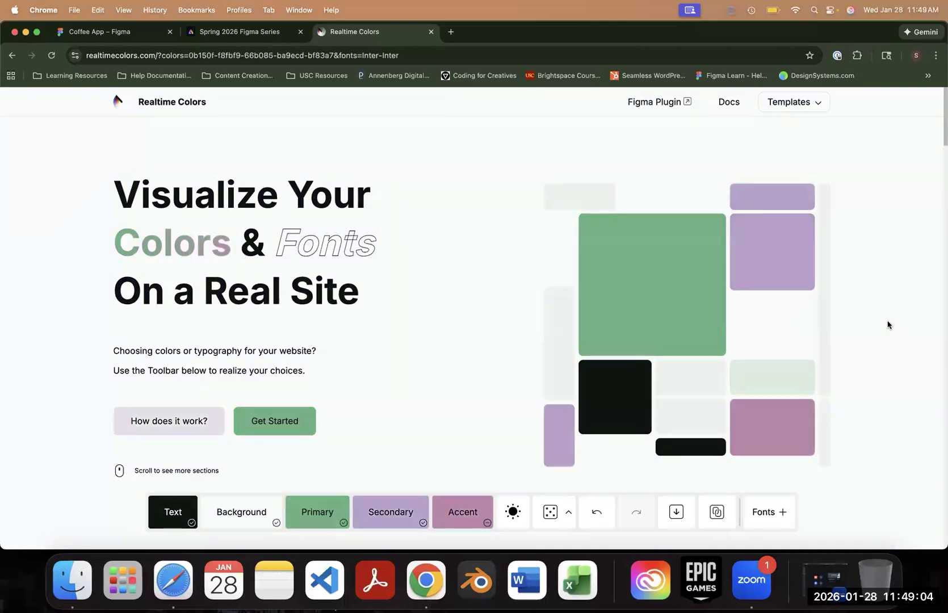
key(space)
key(space)
key(space)
key(space)
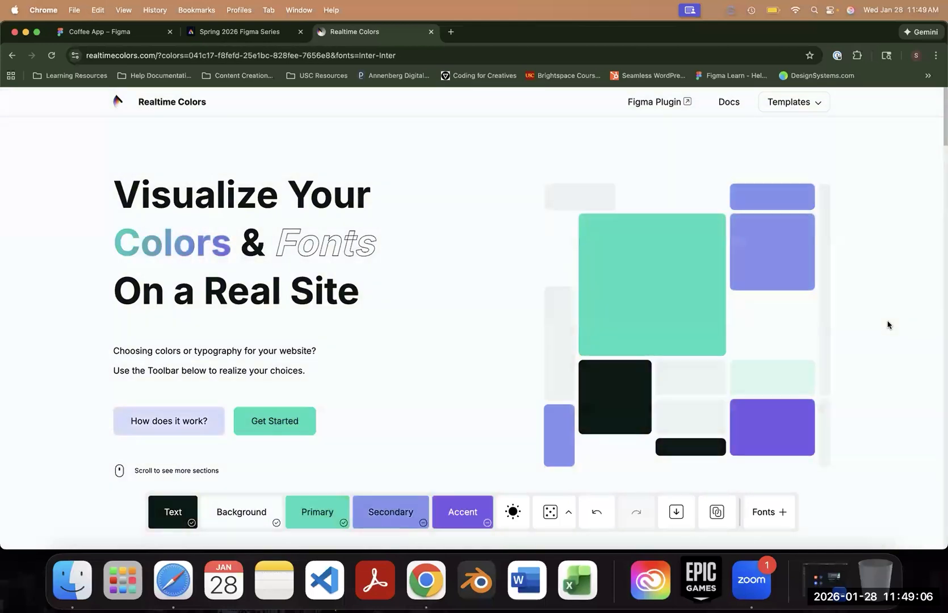
key(space)
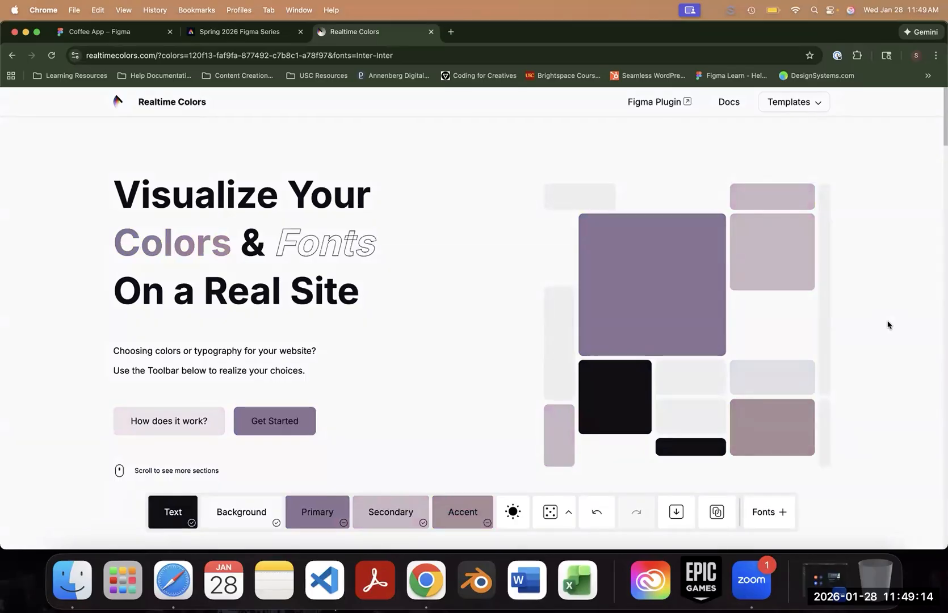
key(space)
key(space)
key(space)
key(space)
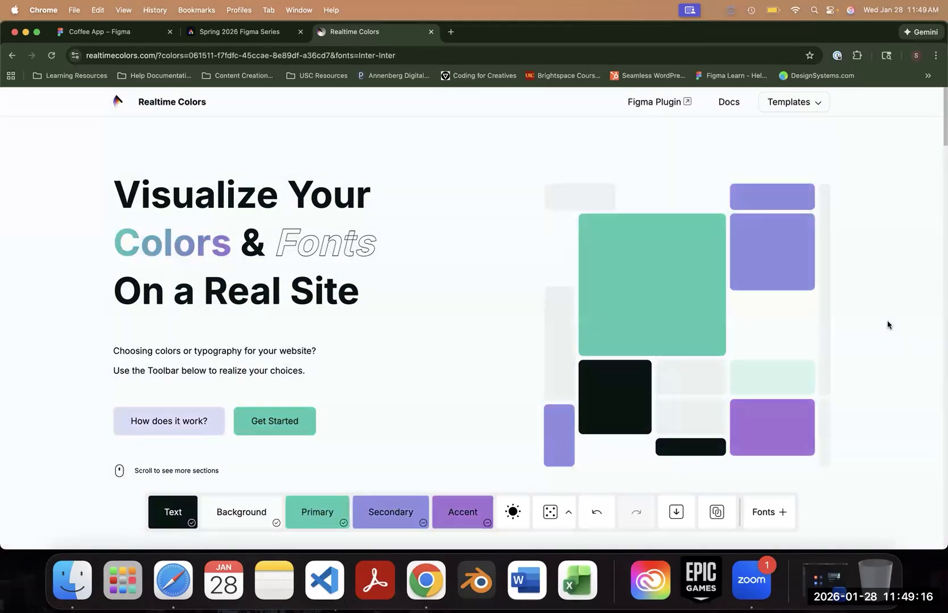
key(space)
key(space)
key(space)
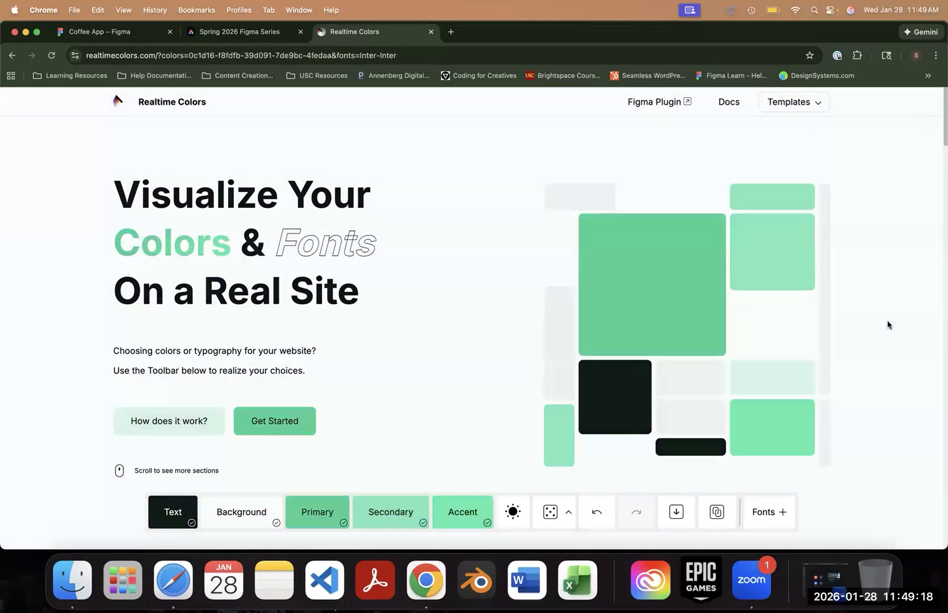
key(space)
key(space)
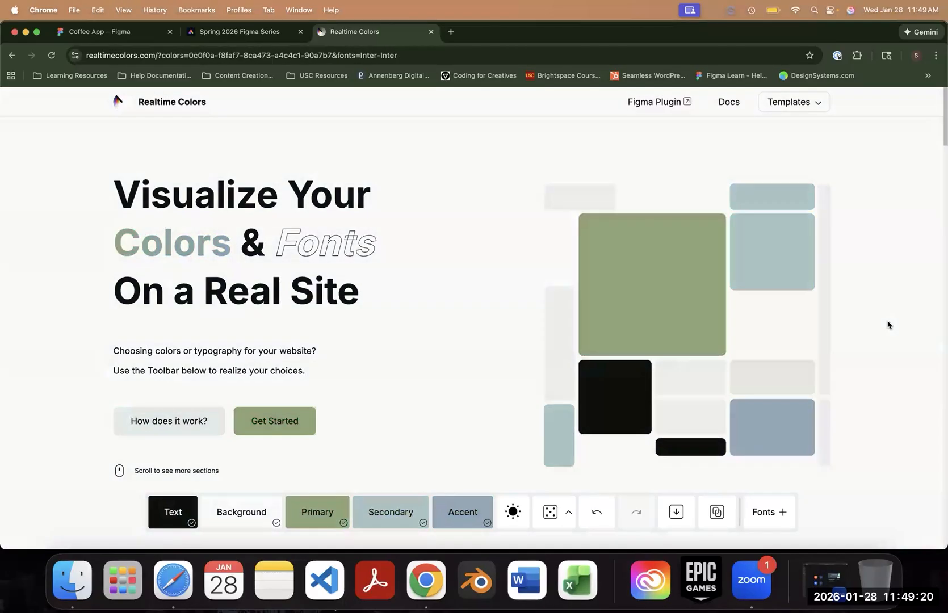
key(space)
key(space)
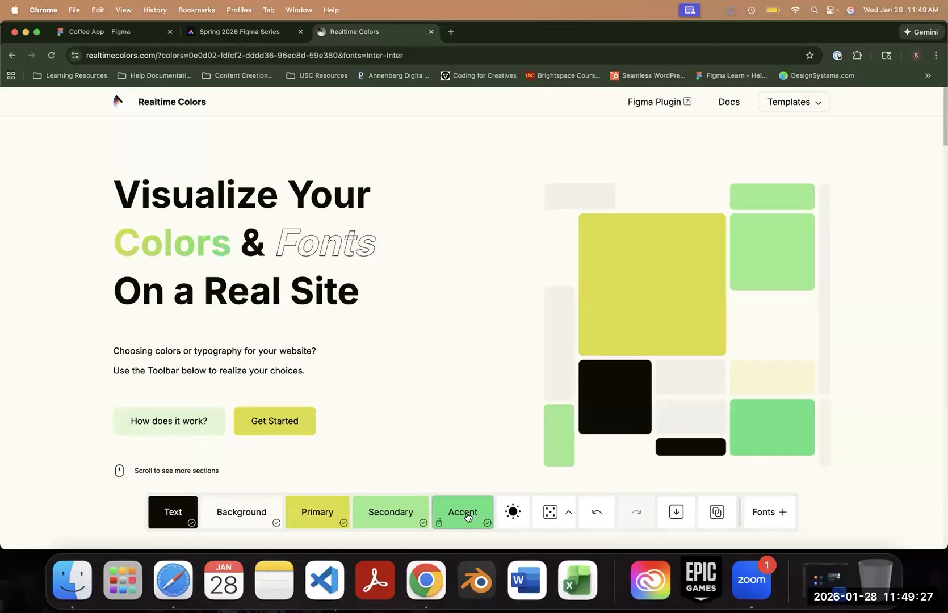
click(468, 518)
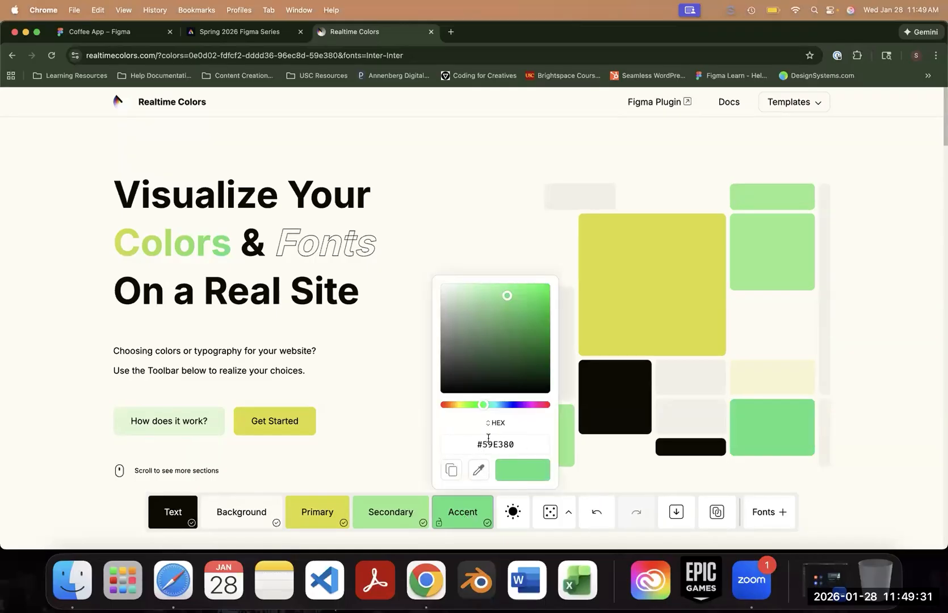
- Open Adobe Color's color wheel in a new browser tab and shift the analogous palette to pale yellow and green tones
click(452, 34)
text(colo)
key(Return)
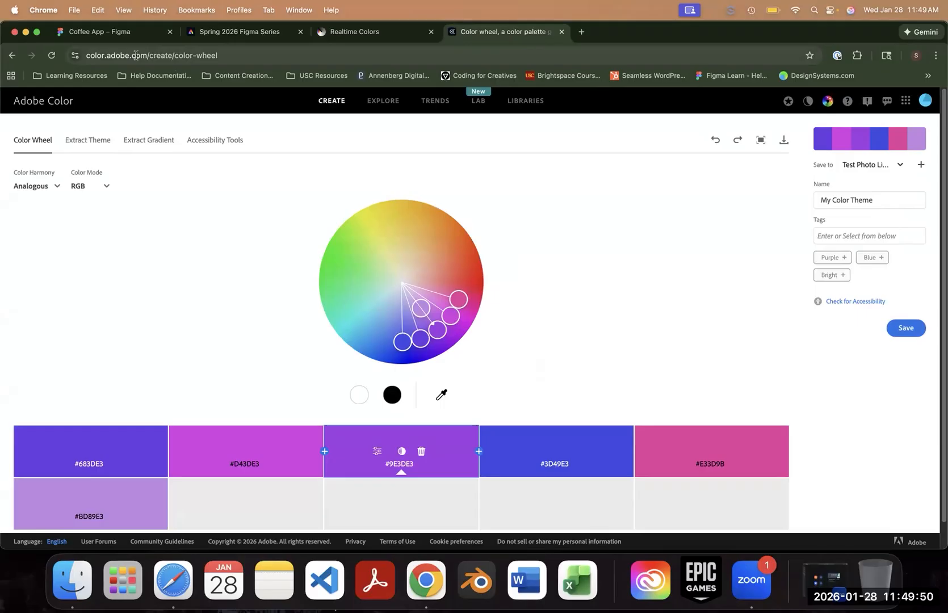
drag(412, 341, 391, 262)
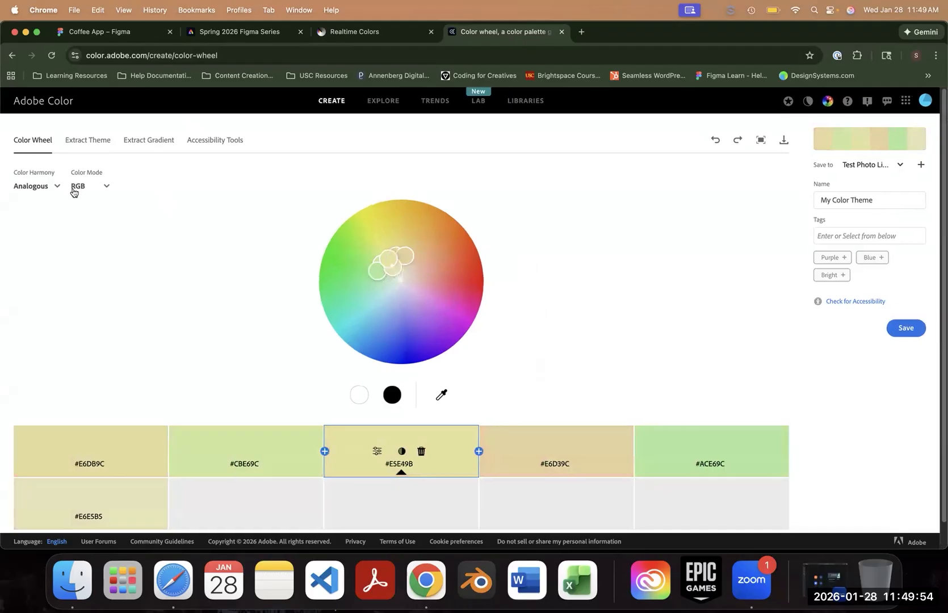
- Change the palette's color harmony to Triad and adjust its reddish color on the wheel
click(42, 187)
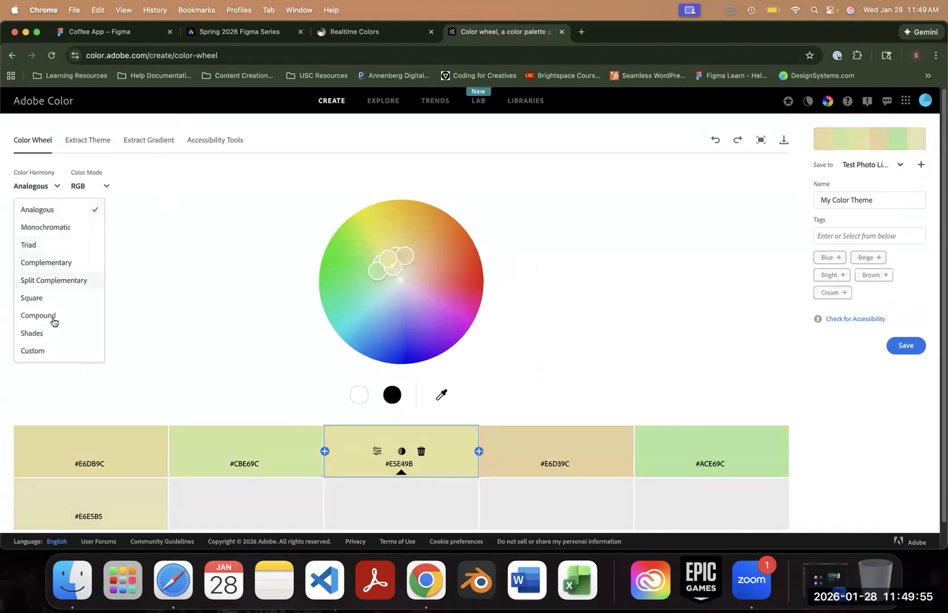
click(34, 245)
mouse_move(432, 282)
mouse_down()
mouse_move(380, 264)
mouse_move(402, 304)
mouse_move(427, 269)
mouse_up()
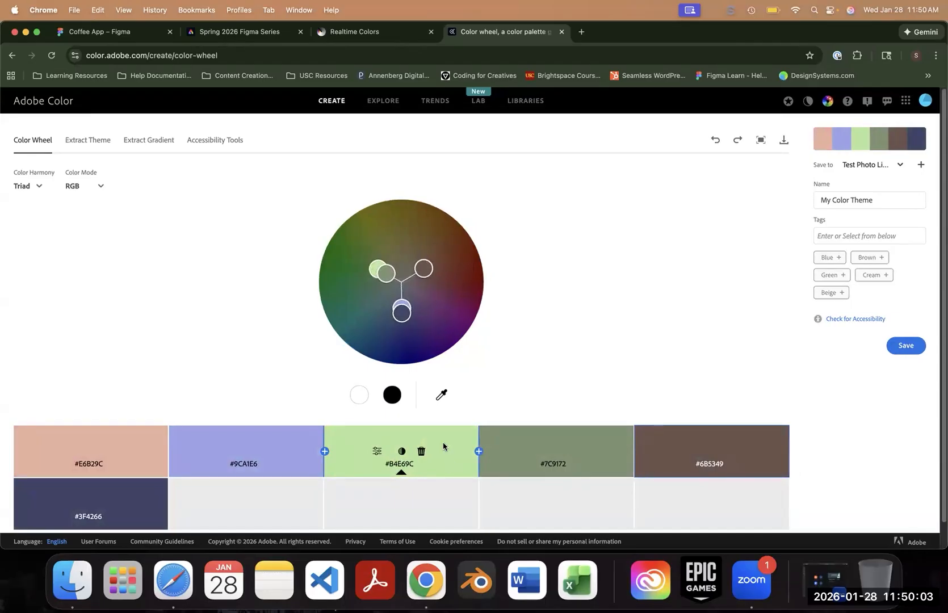
- Return to the Coffee App file in Figma, set the Dark Green style's color to 355E3B and create the style
click(355, 31)
click(263, 35)
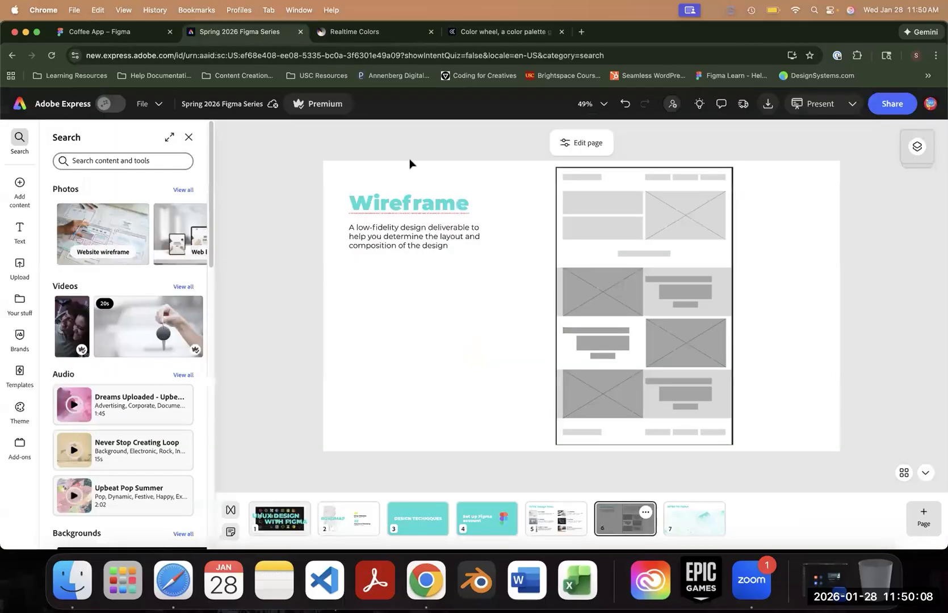
click(161, 34)
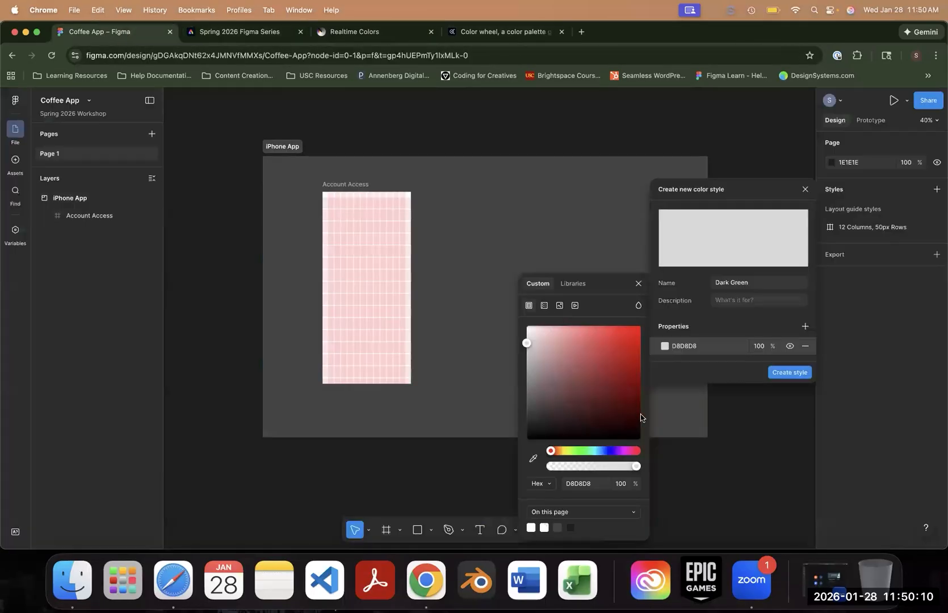
click(704, 348)
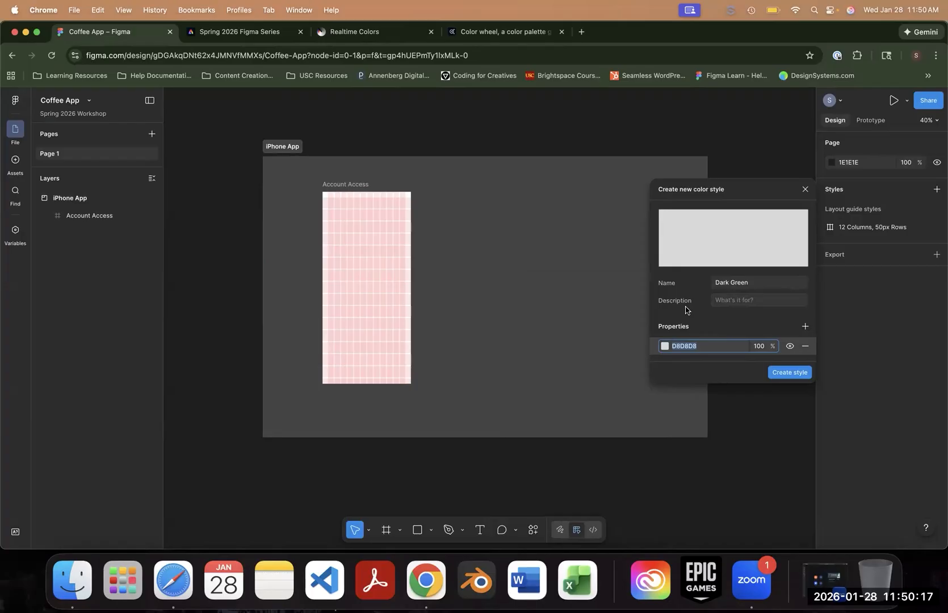
click(697, 351)
double_click(683, 347)
text(355e3b)
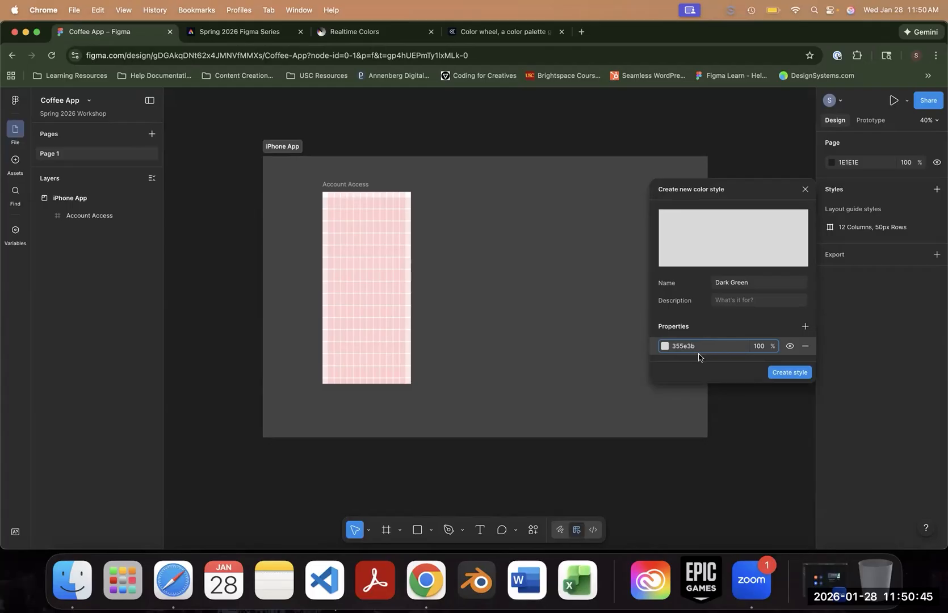
click(797, 375)
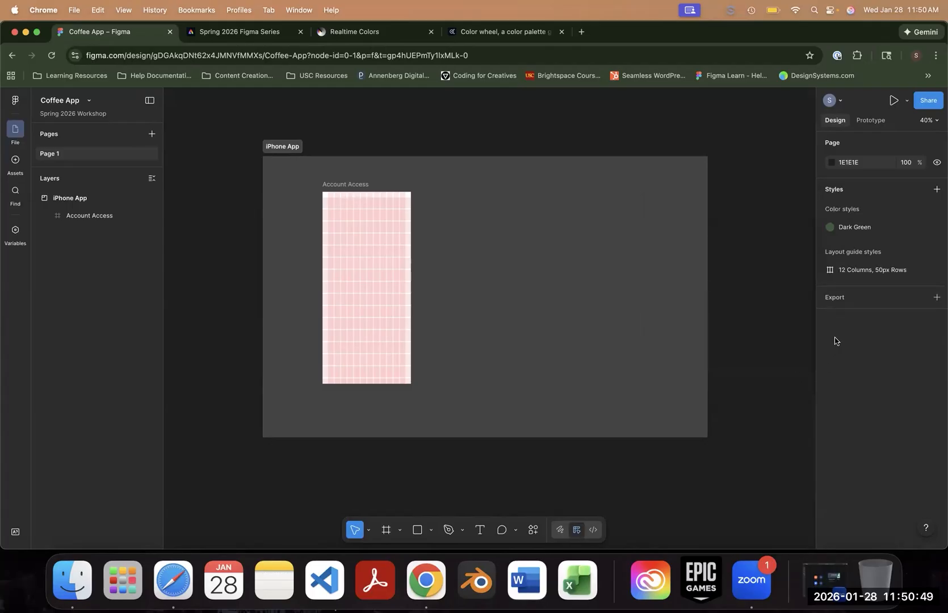
- Start a new text style named "Button Text" and open its font list
mouse_move(831, 231)
click(936, 190)
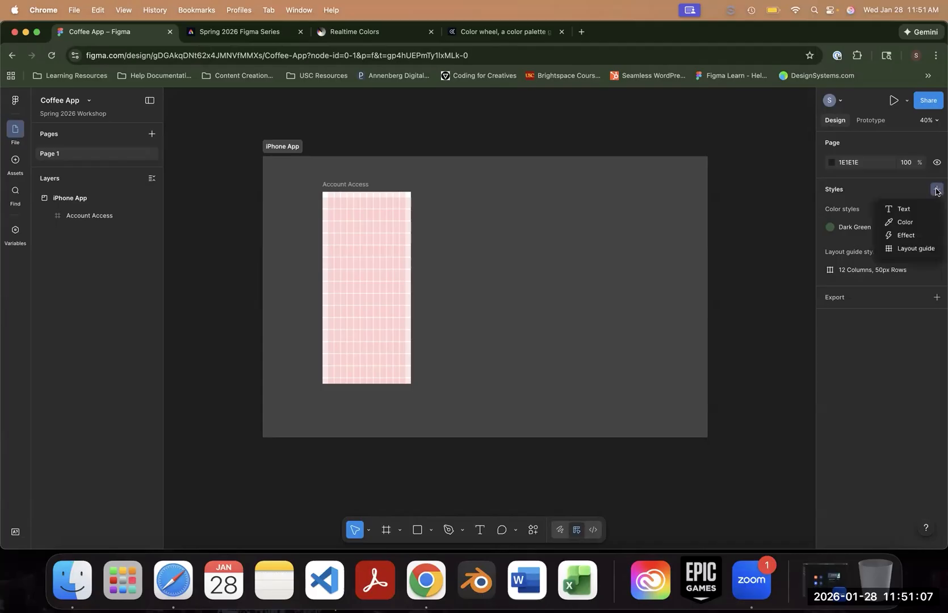
click(919, 212)
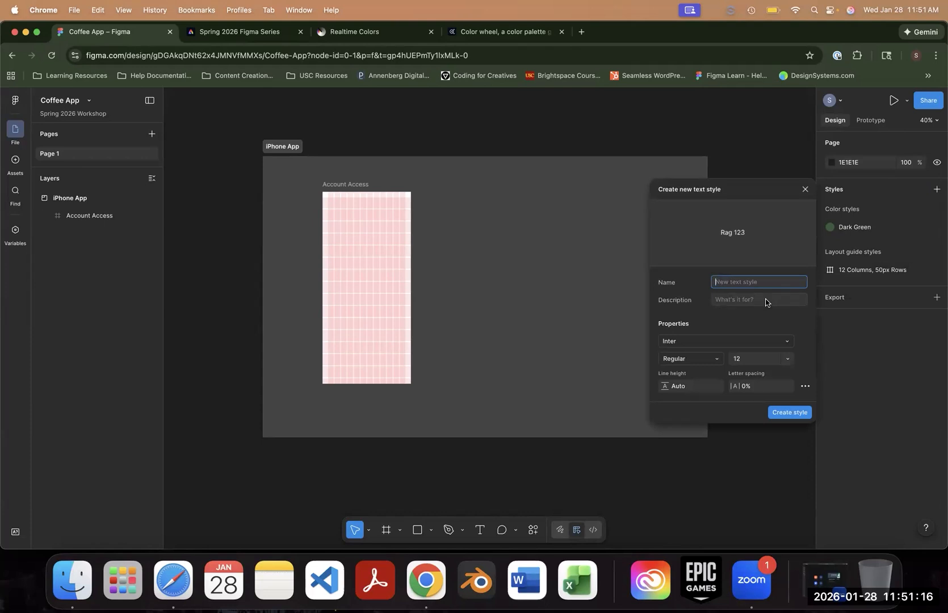
text(Button Text)
click(785, 342)
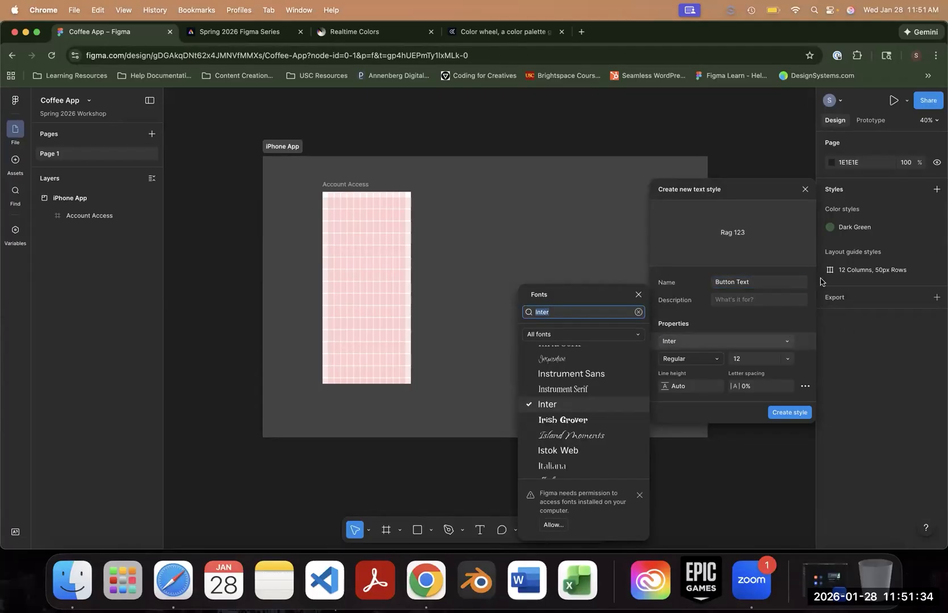
- Open the Google Fonts website in a new browser tab
click(584, 32)
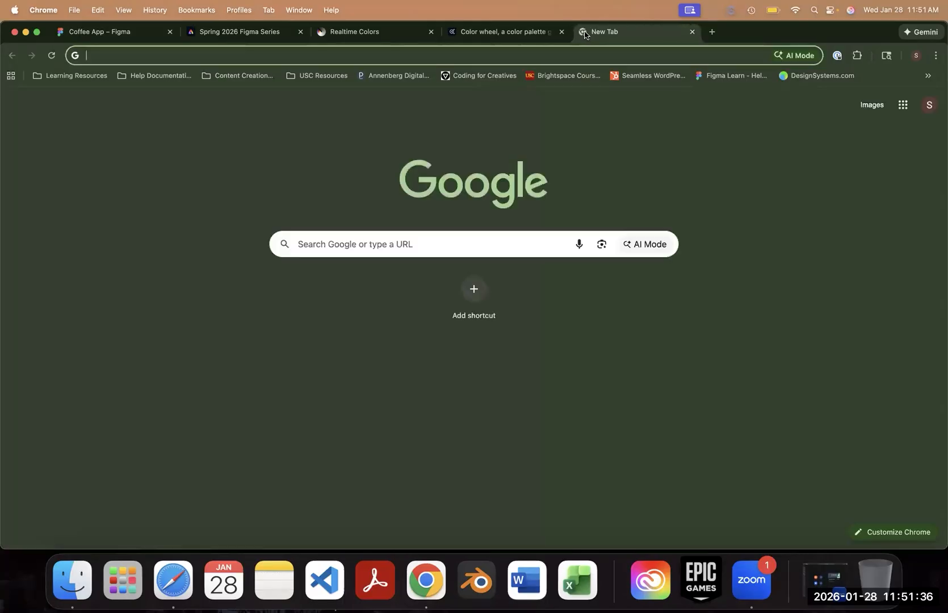
text(fonts.)
key(Return)
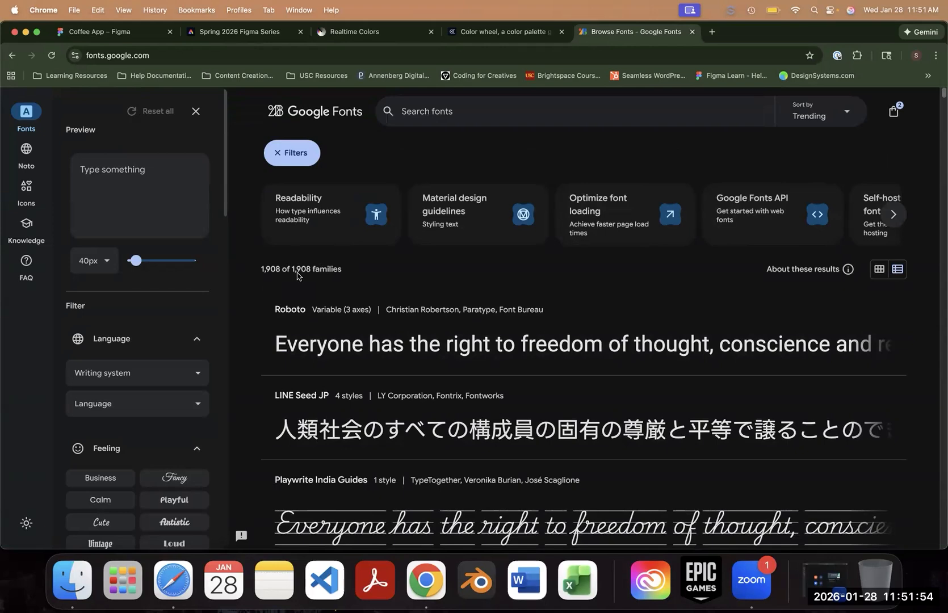
- Browse the Google Fonts list briefly, return to the Coffee App file in Figma and set the Button Text style's font to Work Sans
scroll(665, 364, down, 5)
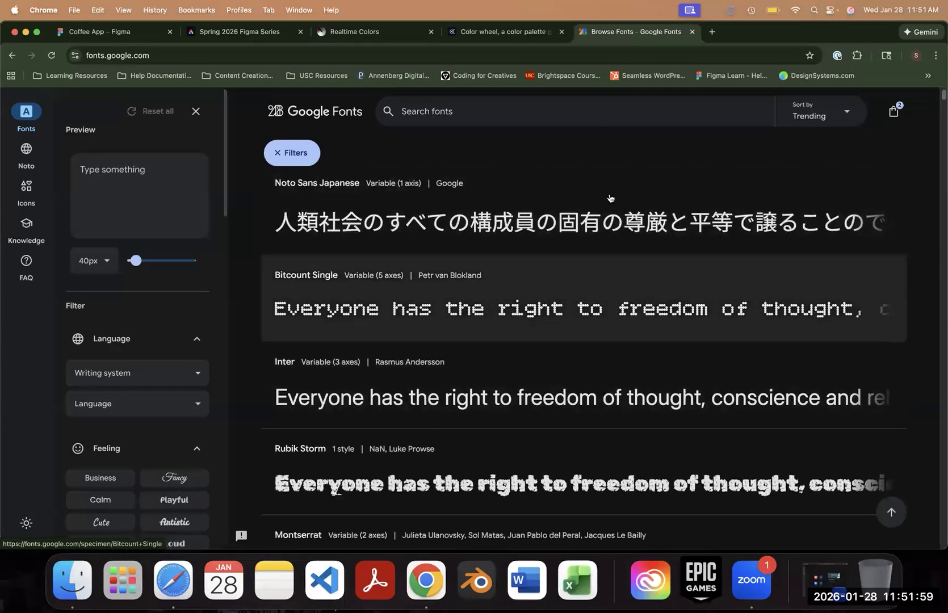
click(120, 35)
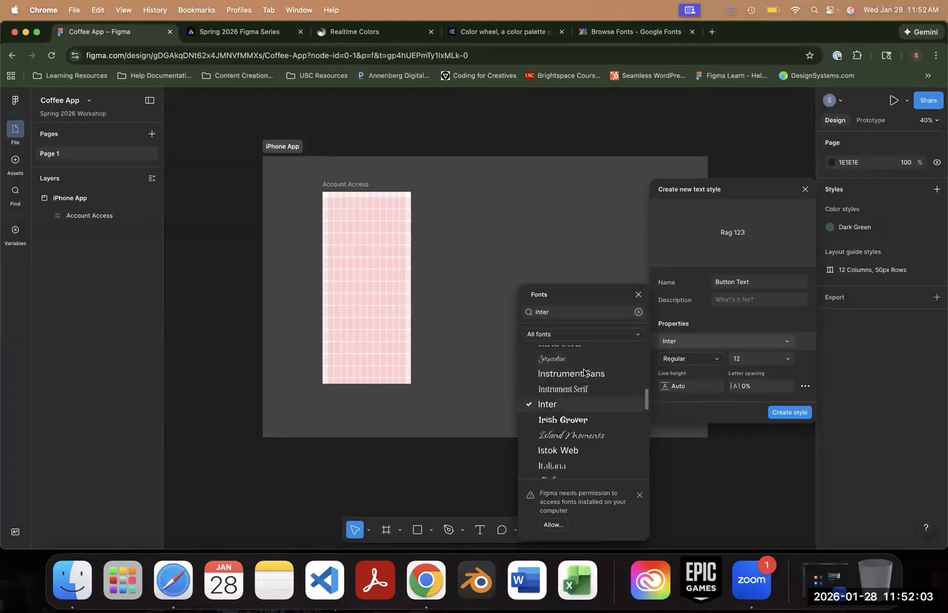
click(556, 313)
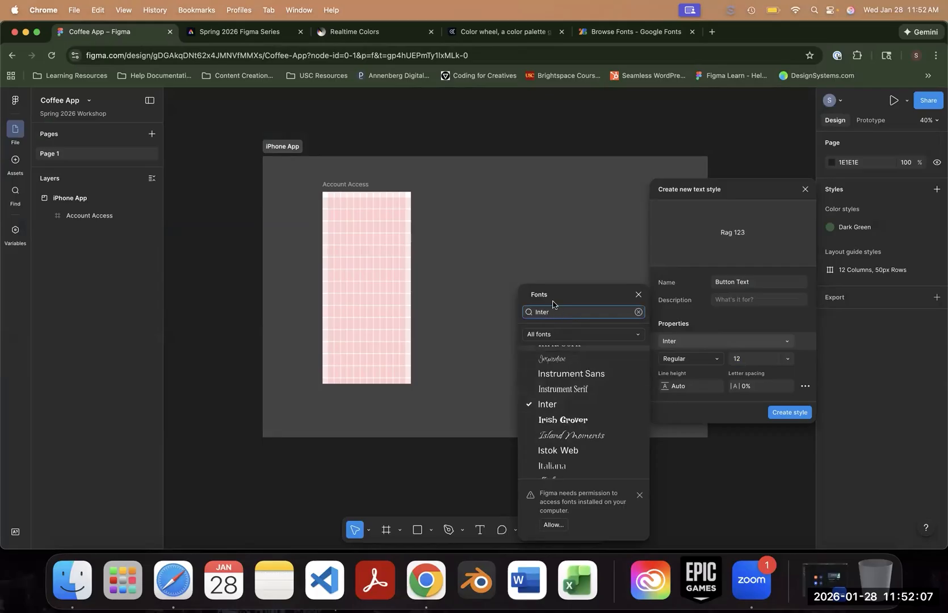
drag(548, 312, 536, 311)
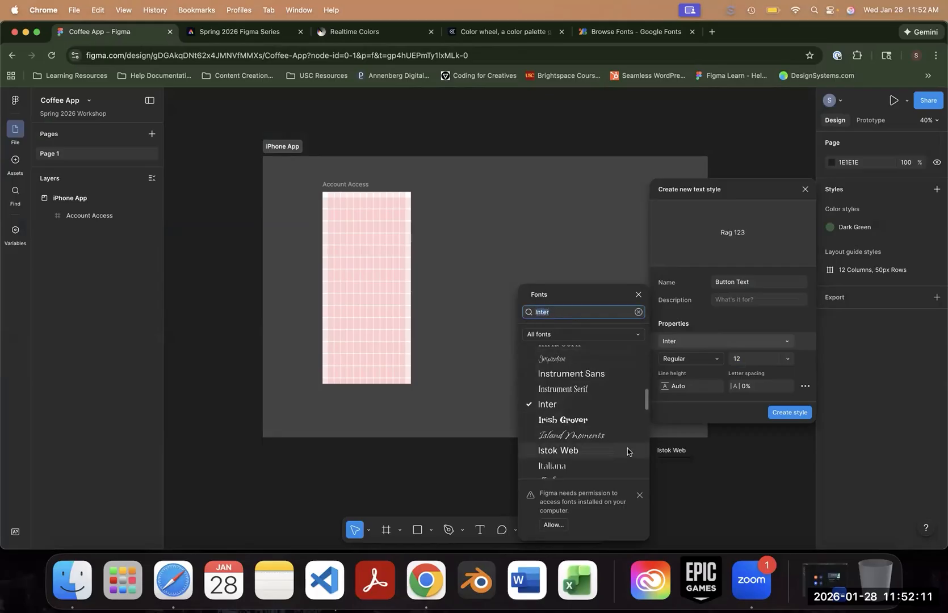
text(work)
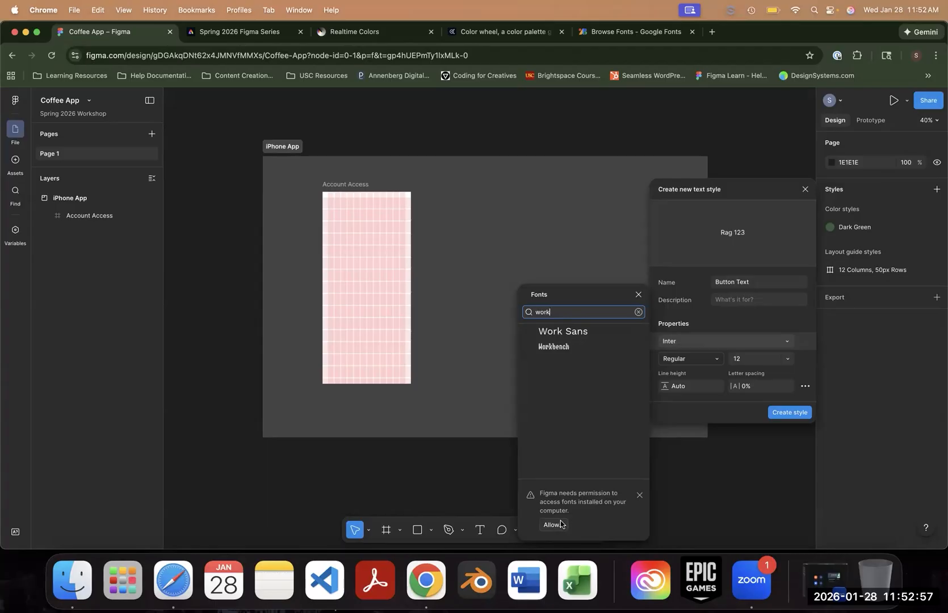
click(593, 339)
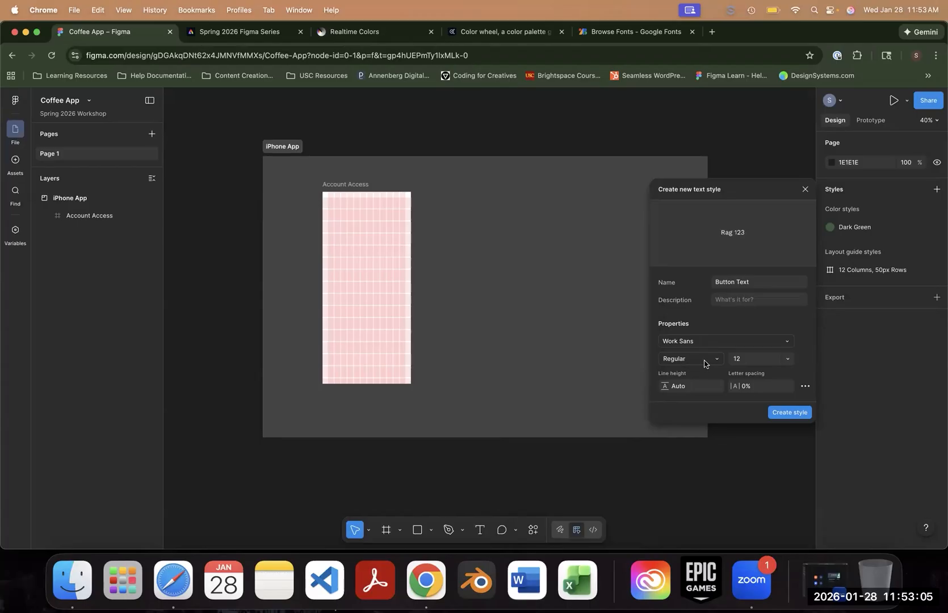
- Set the Button Text style's font weight to SemiBold
click(704, 363)
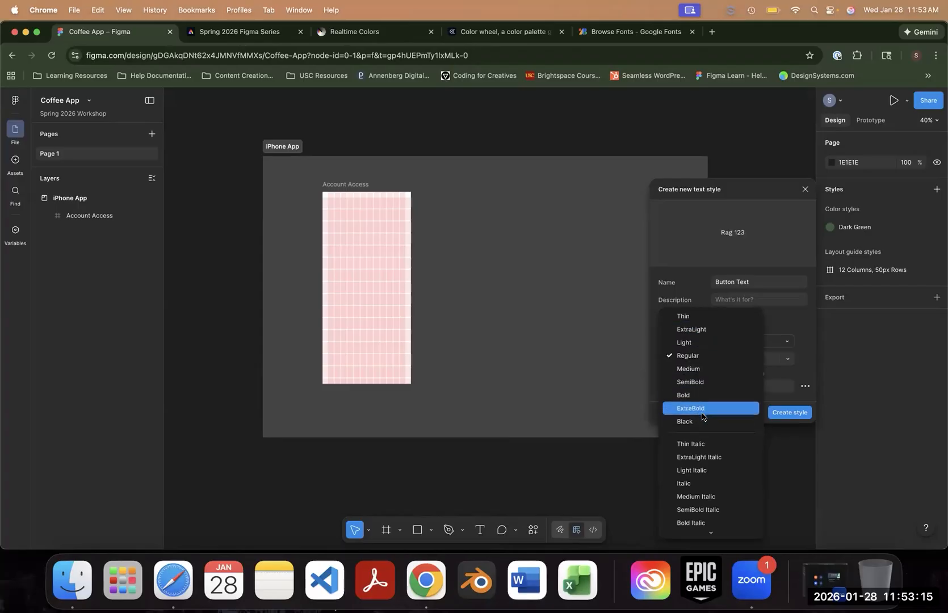
scroll(704, 423, down, 2)
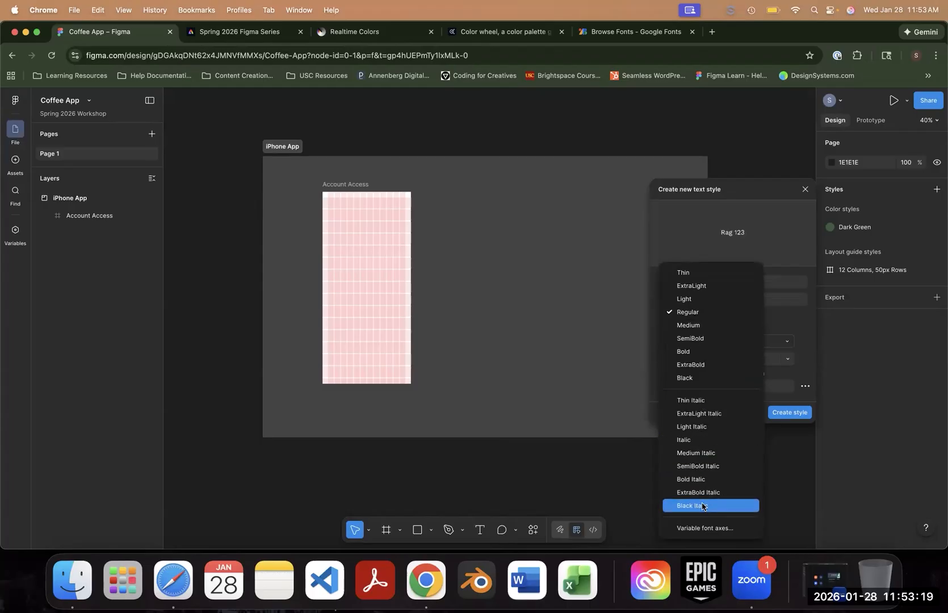
click(697, 341)
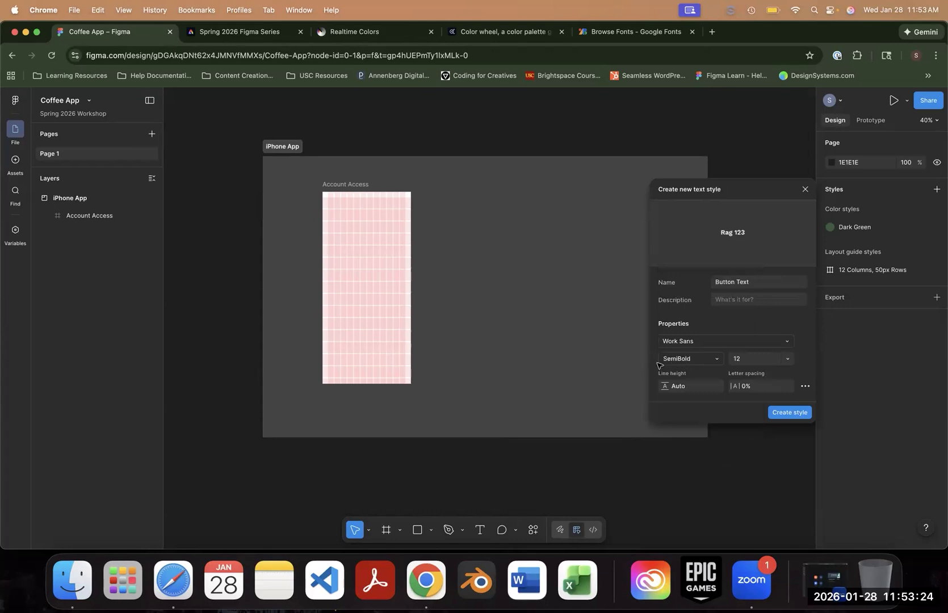
- Set the Button Text style's font size to 20 and create the style
click(787, 362)
scroll(755, 389, down, 3)
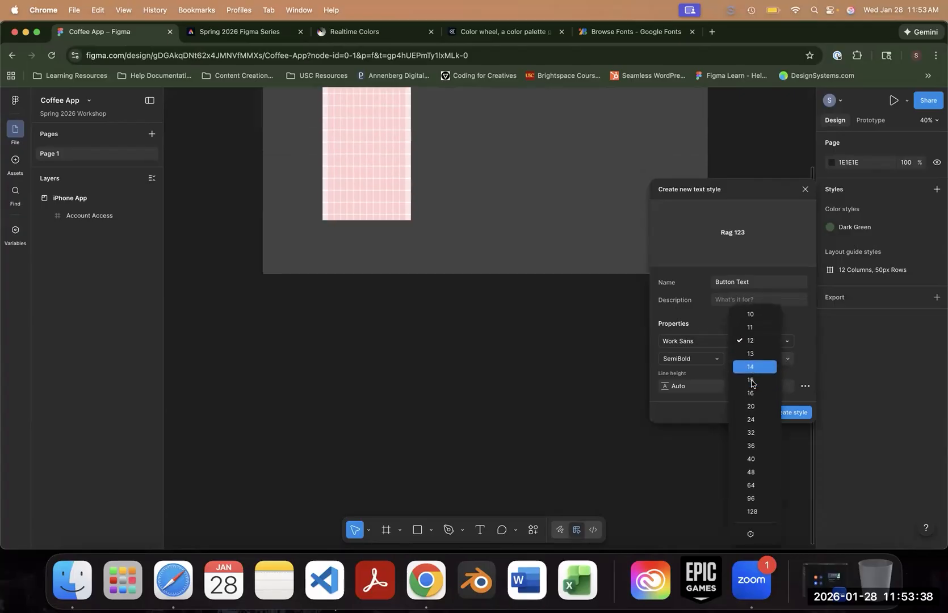
click(802, 352)
click(730, 359)
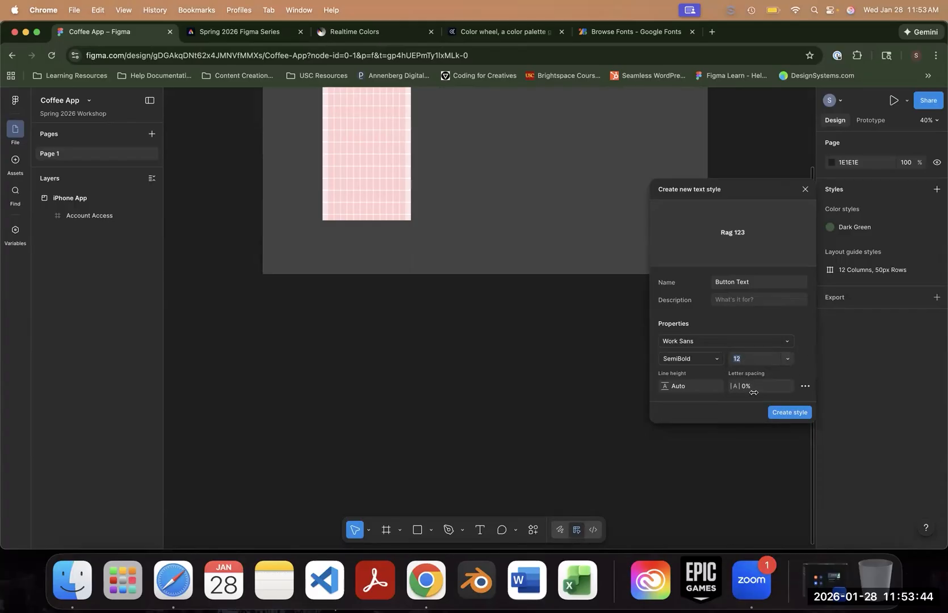
text(20)
key(Return)
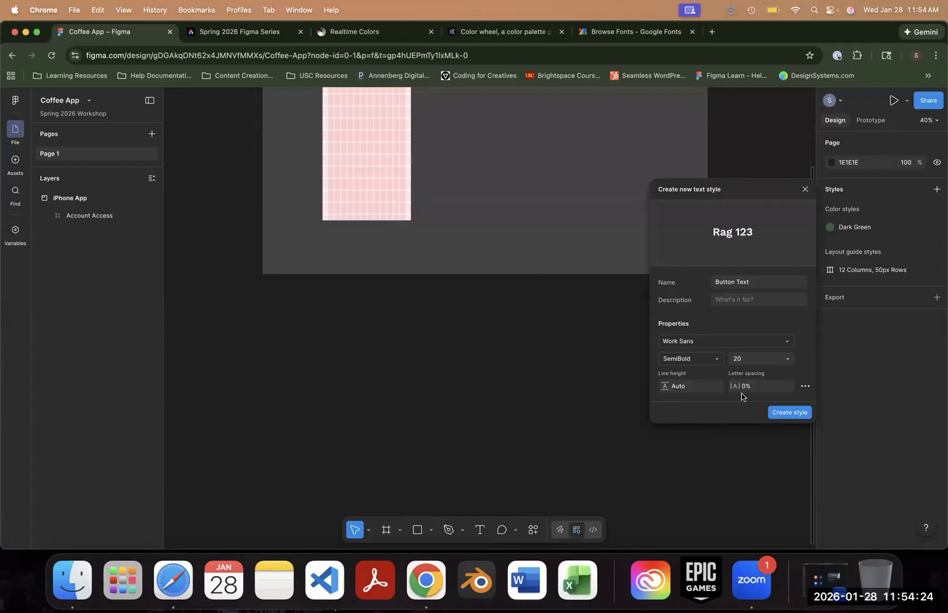
click(797, 411)
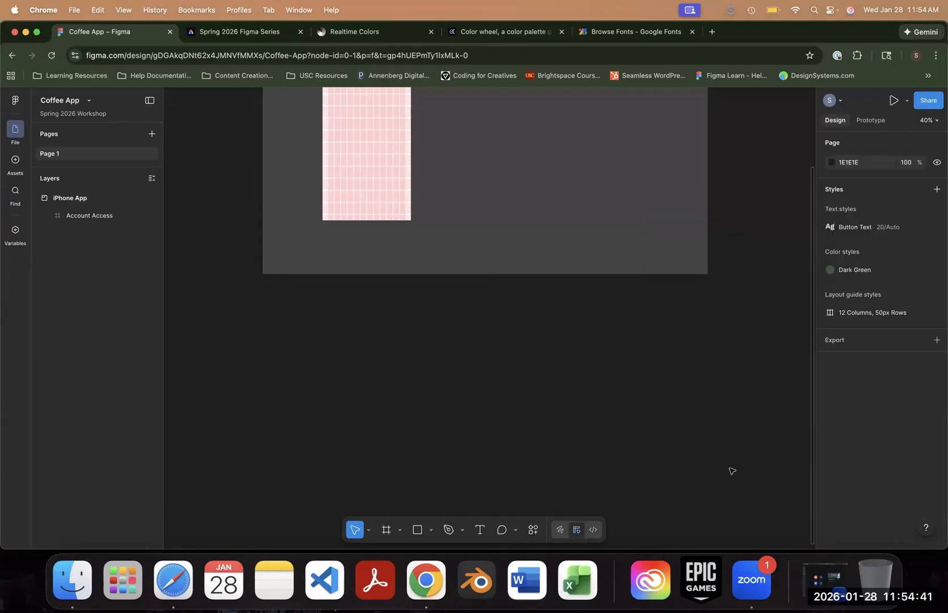
- Review the Wireframe example slide in the Adobe Express presentation and return to the Coffee App file in Figma
scroll(368, 244, up, 5)
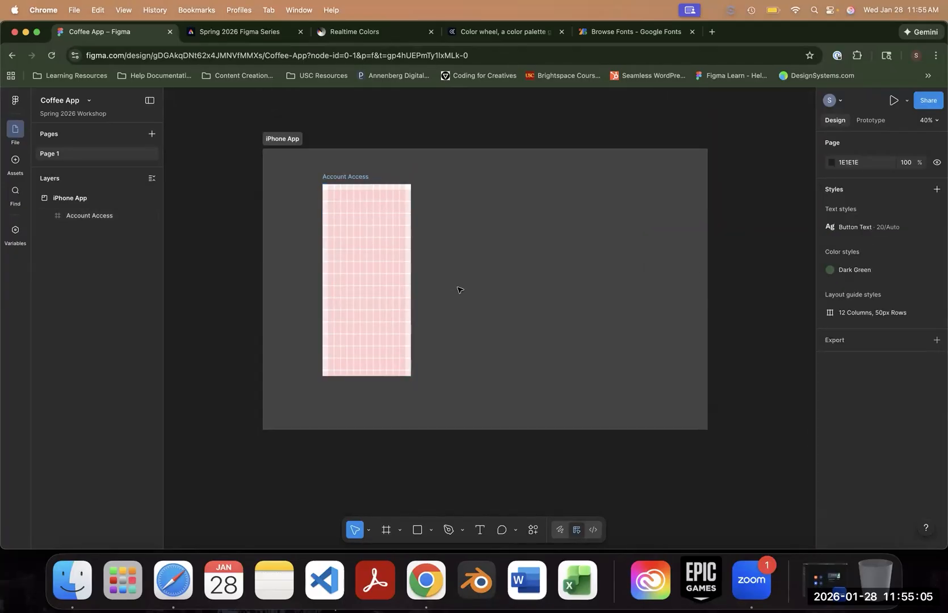
key(shift+0)
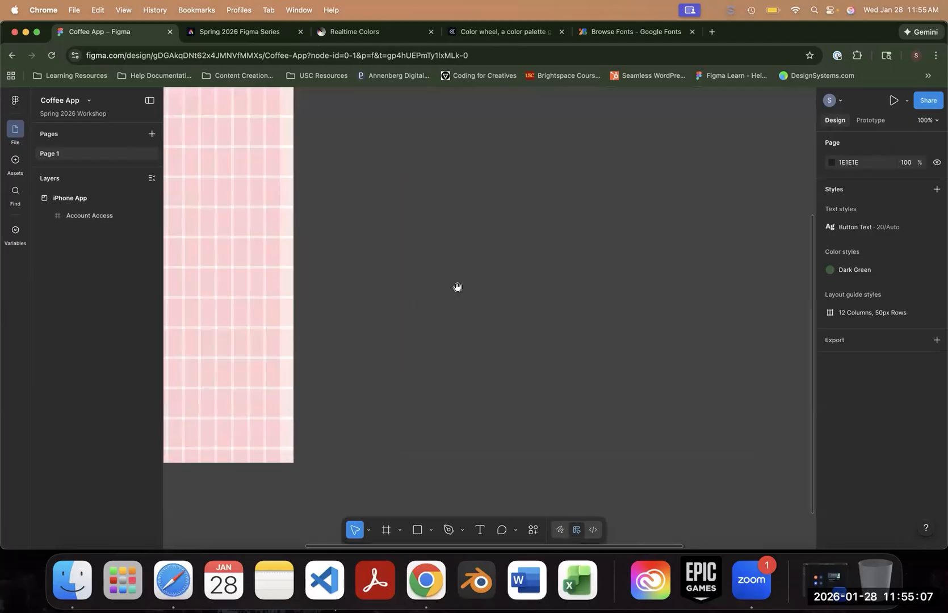
drag(402, 243, 635, 324)
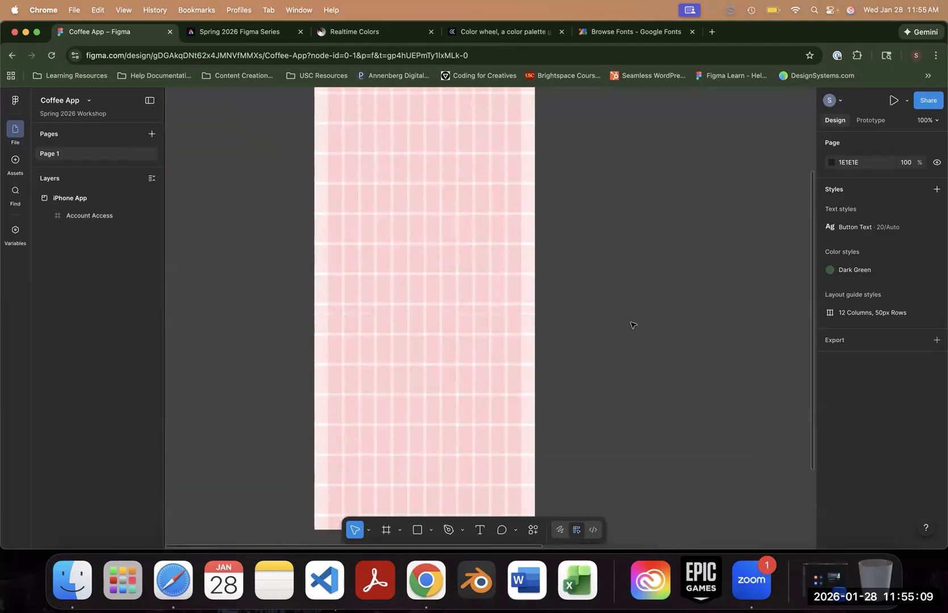
key(minus)
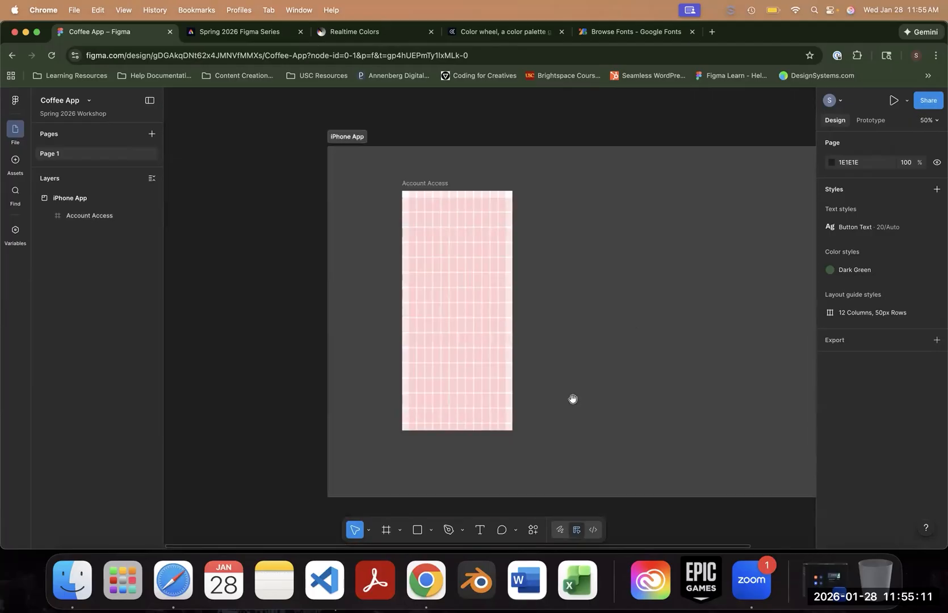
scroll(614, 324, left, 2)
scroll(613, 323, down, 2)
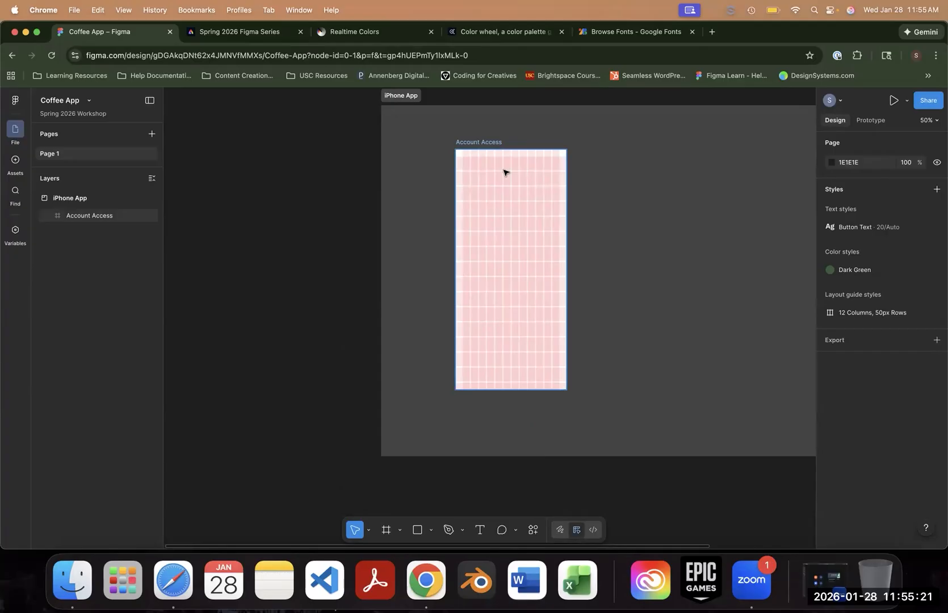
click(232, 33)
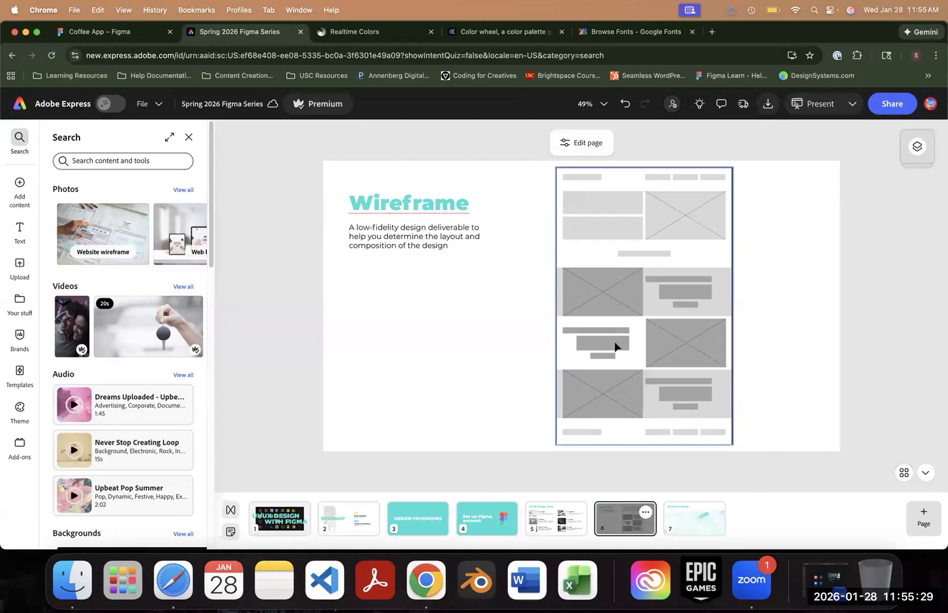
click(150, 35)
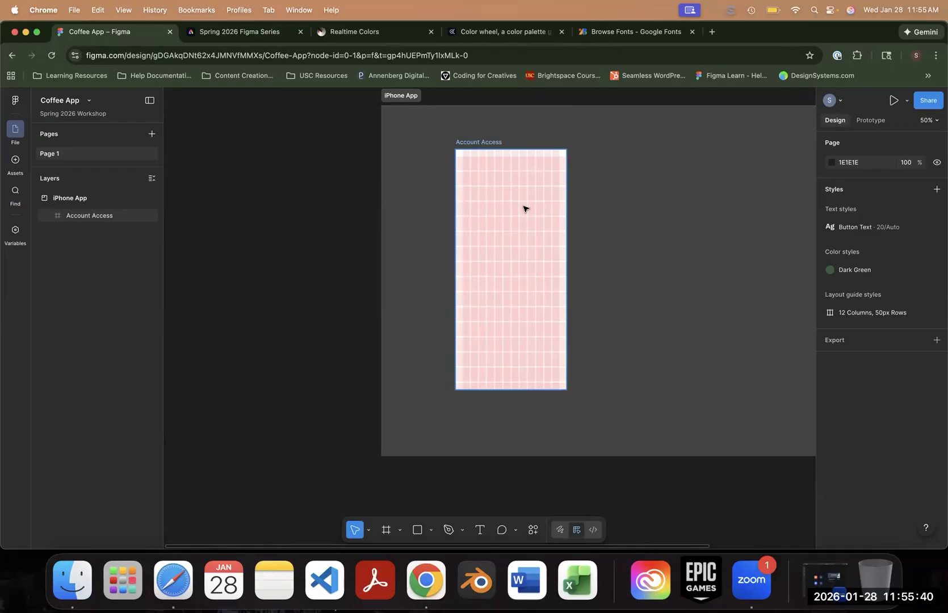
click(239, 32)
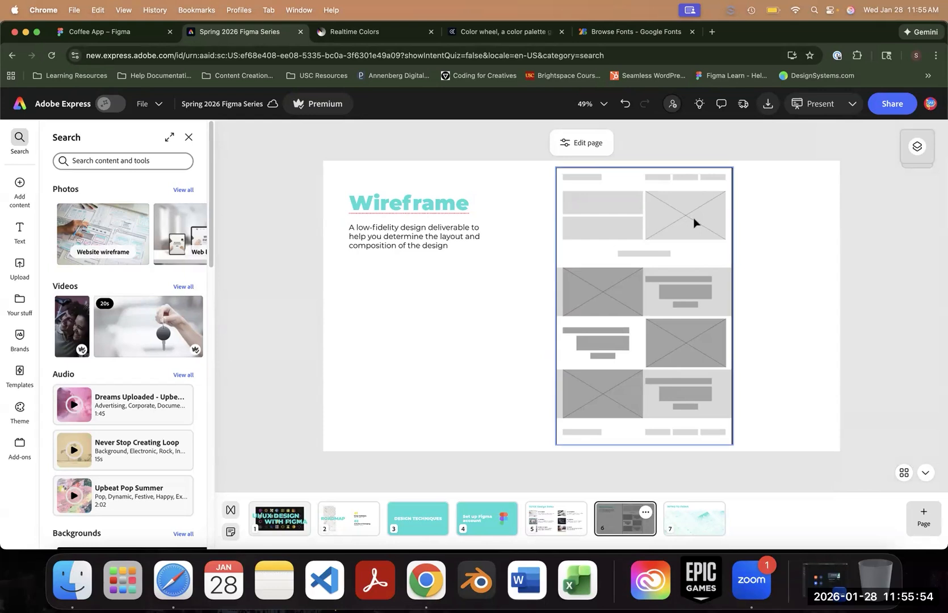
key(super+1)
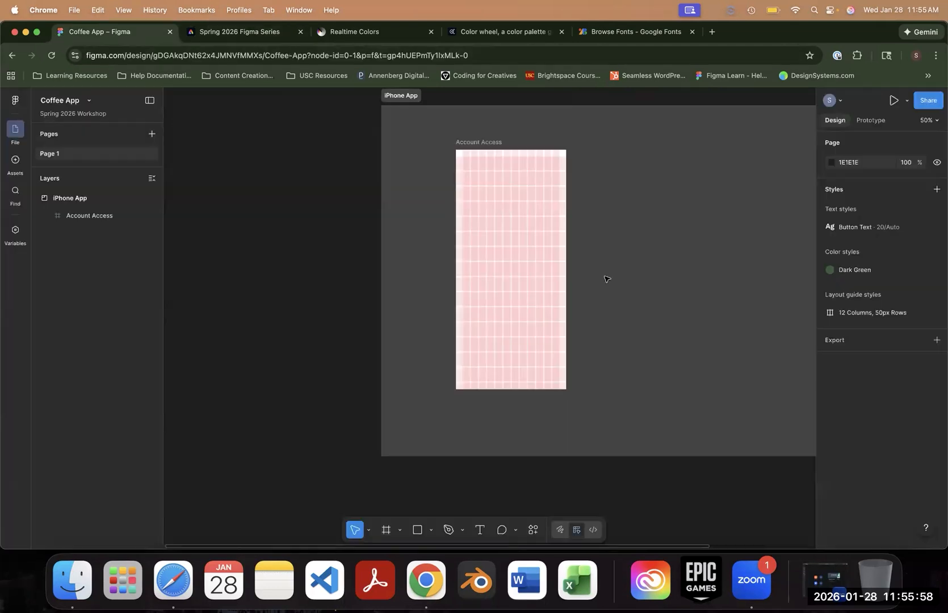
- Draw a rectangle about 174 × 160 in the upper part of the Account Access frame and delete it
click(417, 531)
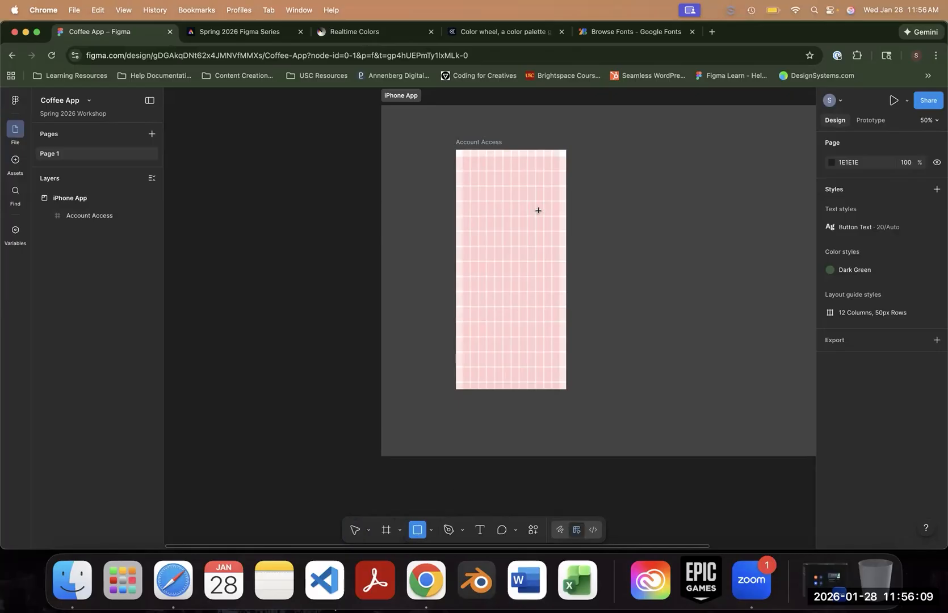
key(shift+0)
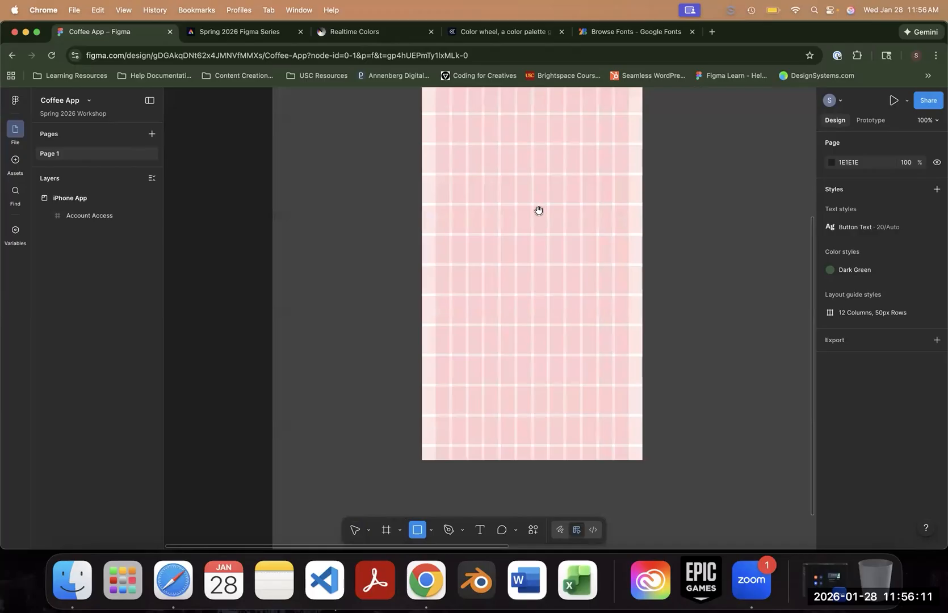
drag(537, 206, 501, 309)
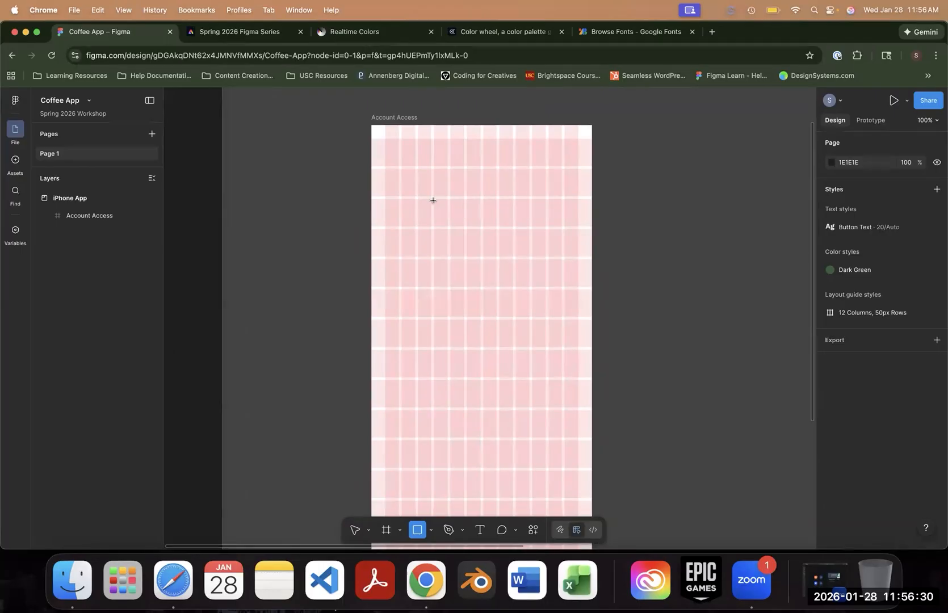
mouse_move(433, 198)
mouse_down()
mouse_move(451, 216)
mouse_move(530, 216)
mouse_move(530, 317)
mouse_move(529, 286)
mouse_up()
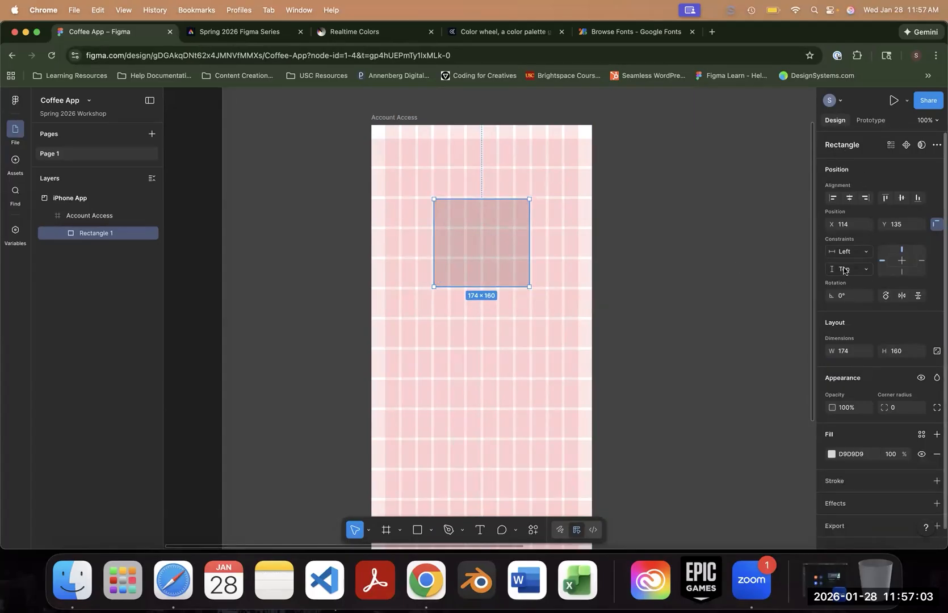
scroll(871, 378, down, 1)
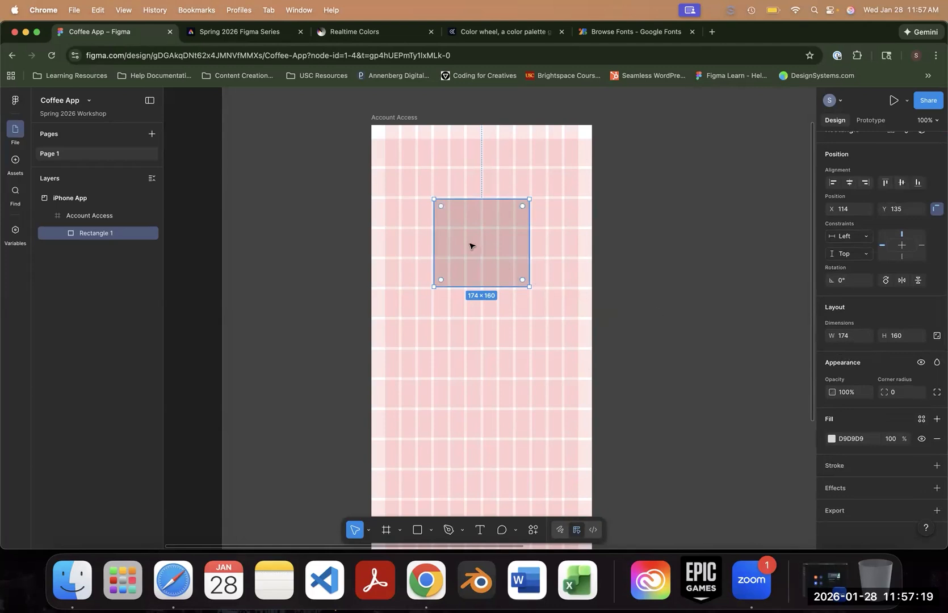
key(Delete)
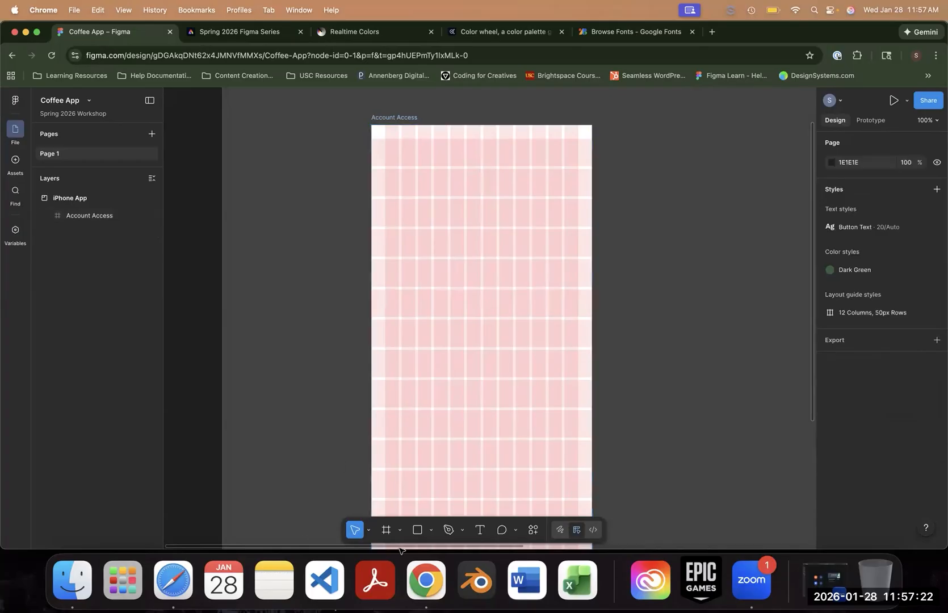
- Draw a square about 174 × 174, horizontally centred in the upper part of the Account Access frame
click(418, 530)
drag(432, 197, 487, 297)
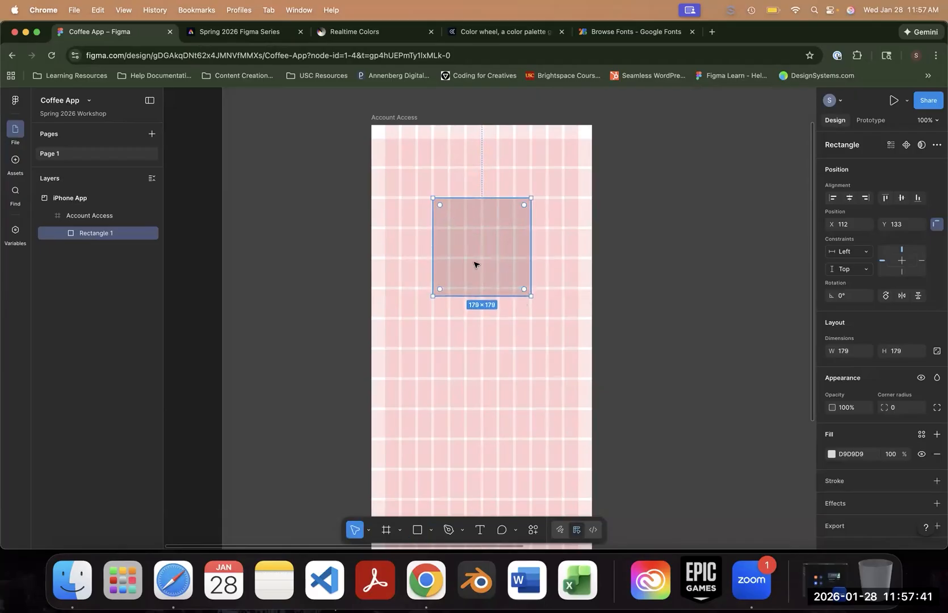
drag(483, 253, 495, 294)
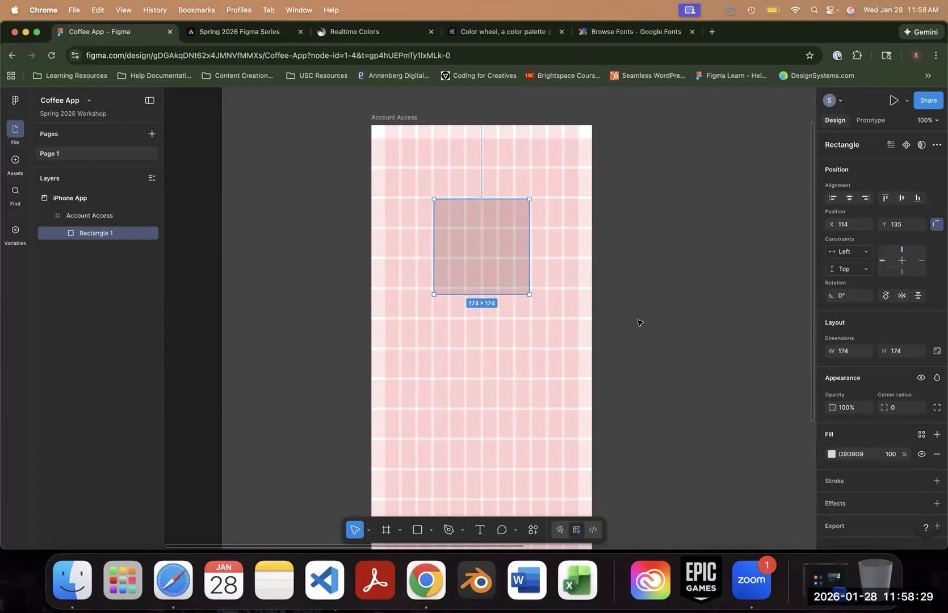
click(664, 287)
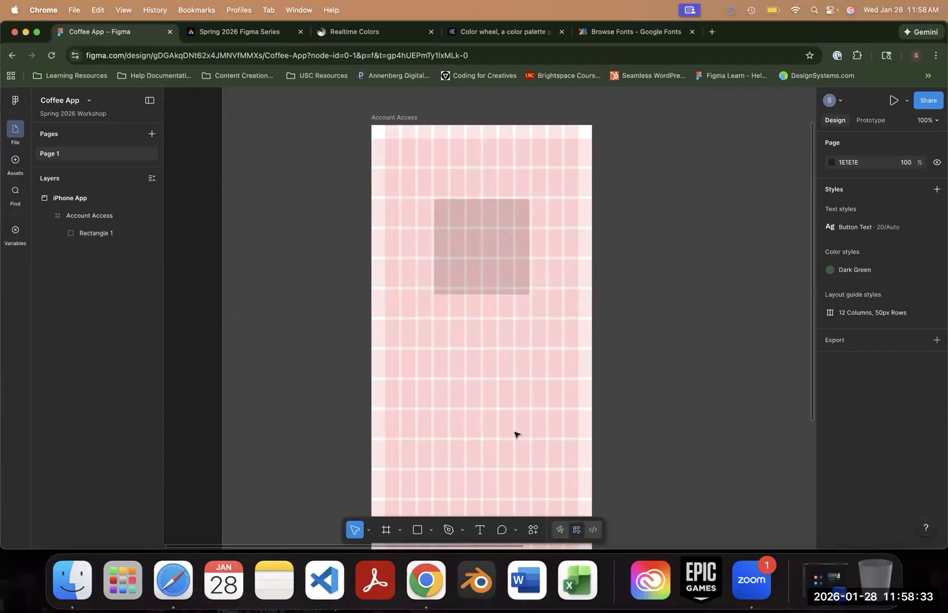
- Draw a curved path with the Pen tool from the square's upper-left corner to just below the square, and leave the tool
click(448, 530)
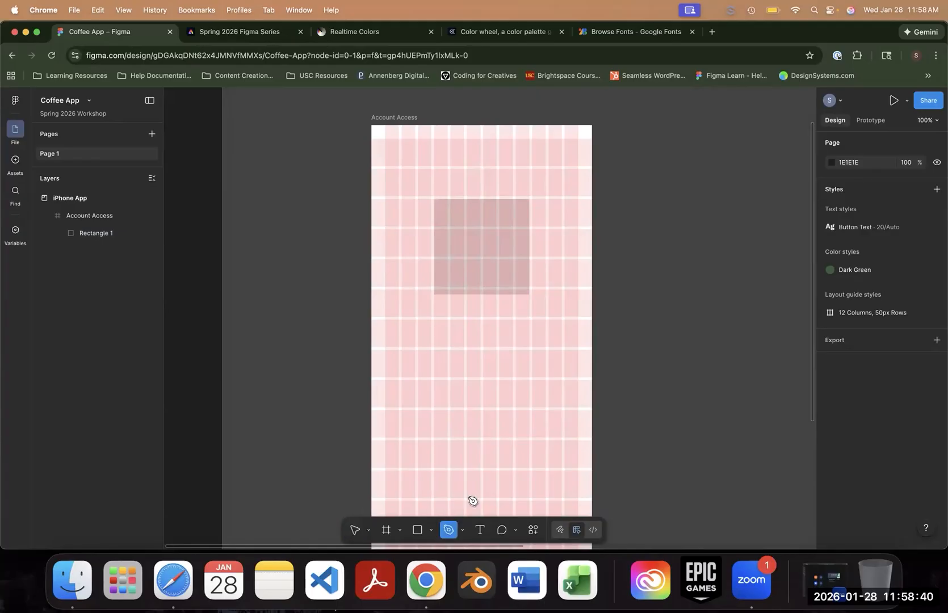
click(434, 200)
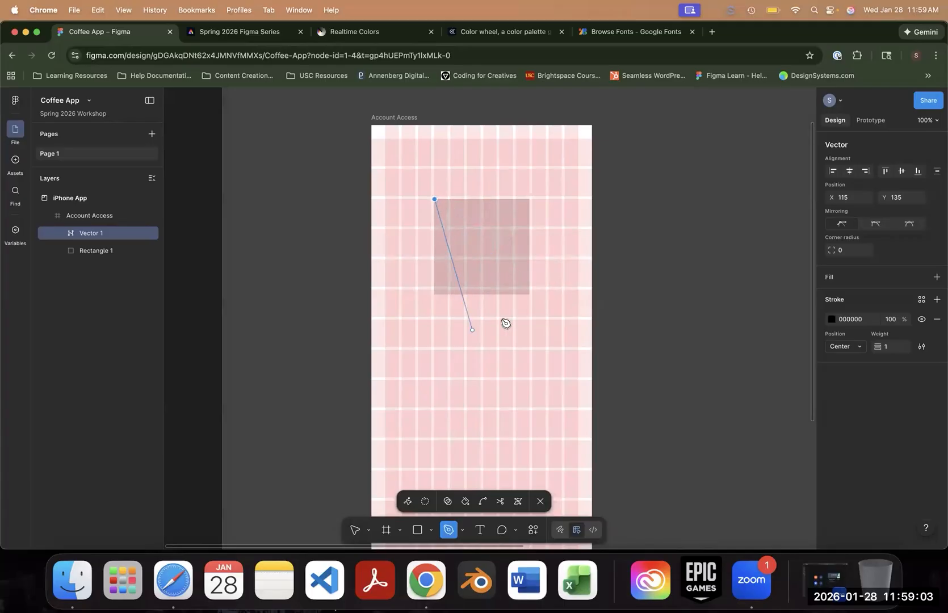
drag(513, 312, 469, 358)
drag(403, 361, 581, 269)
right_click(643, 251)
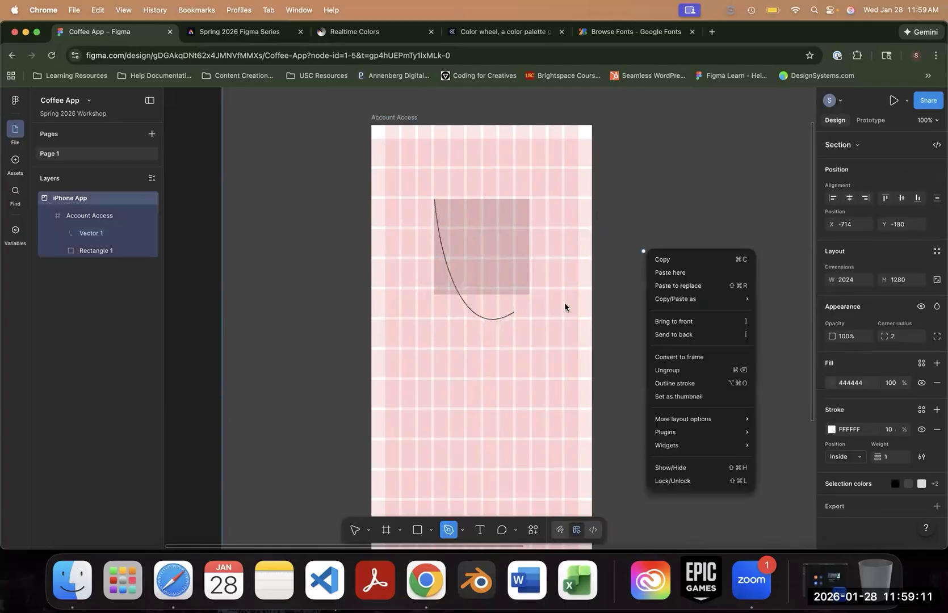
click(353, 531)
click(353, 530)
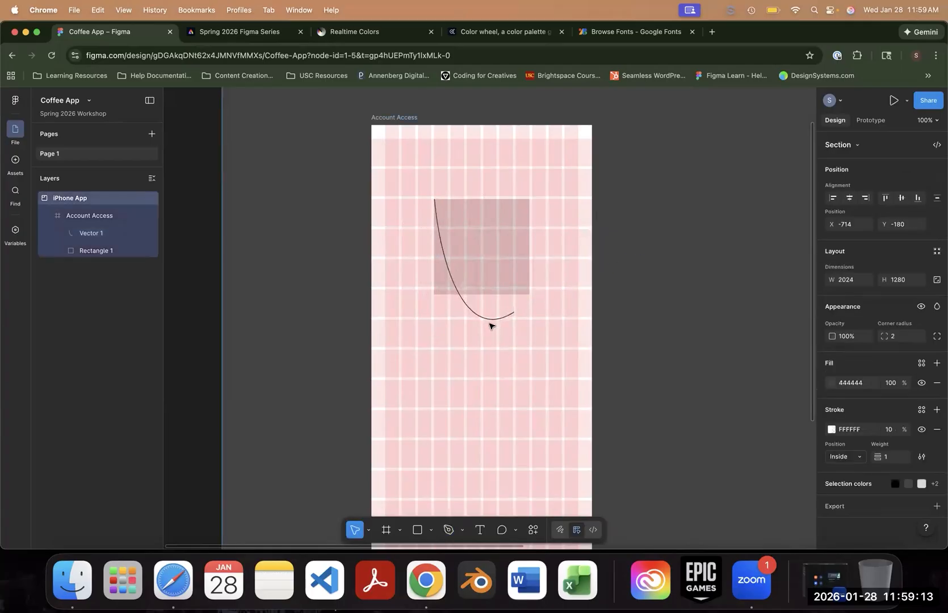
- Delete the curved path and draw a straight diagonal line from the square's upper-left corner to its lower-right corner with the Pen tool
click(489, 318)
key(Delete)
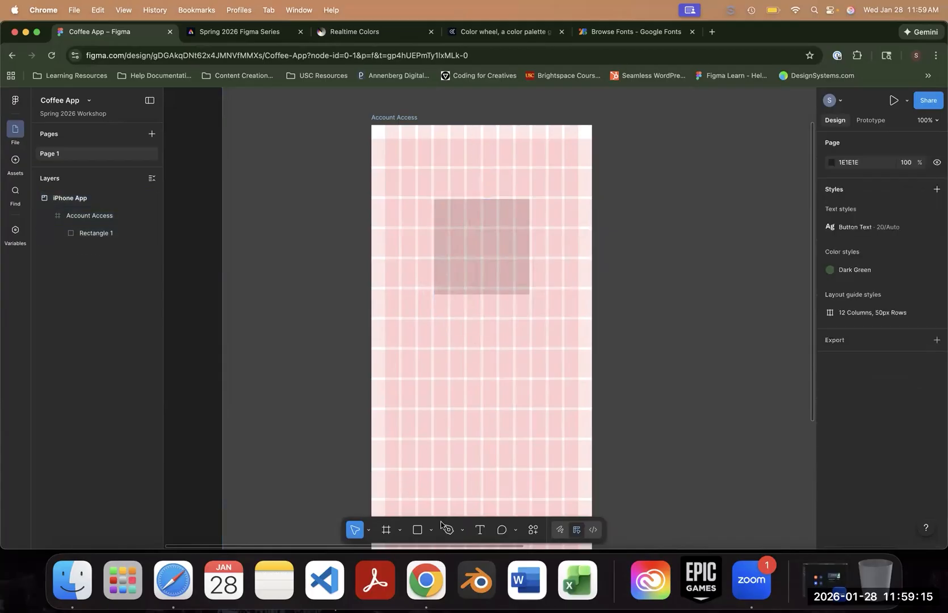
click(448, 530)
click(434, 200)
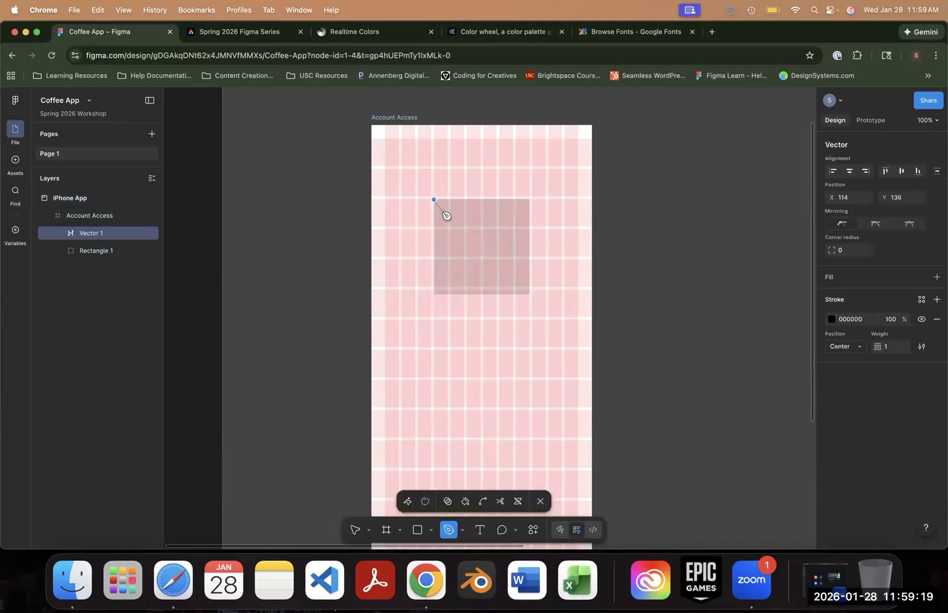
click(530, 295)
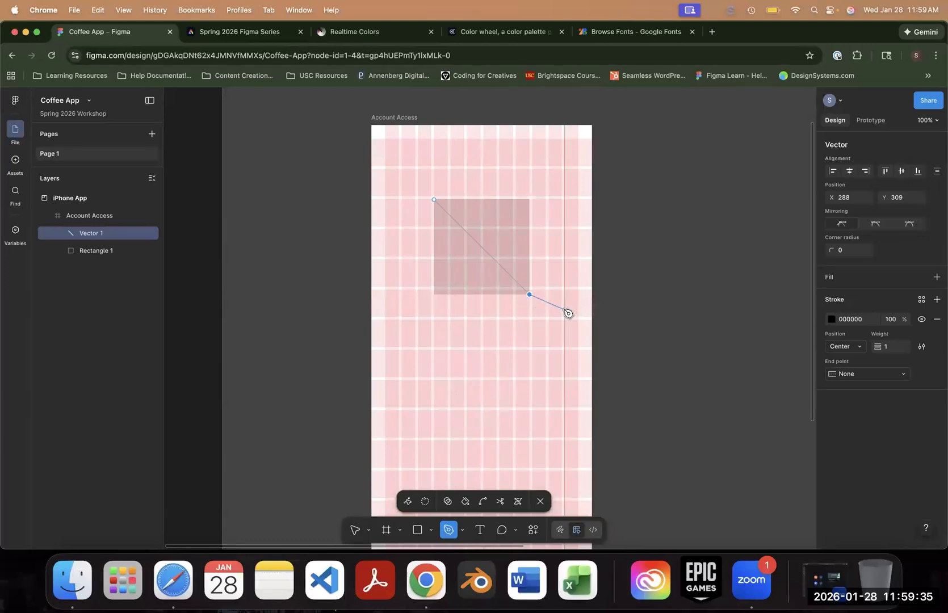
key(Escape)
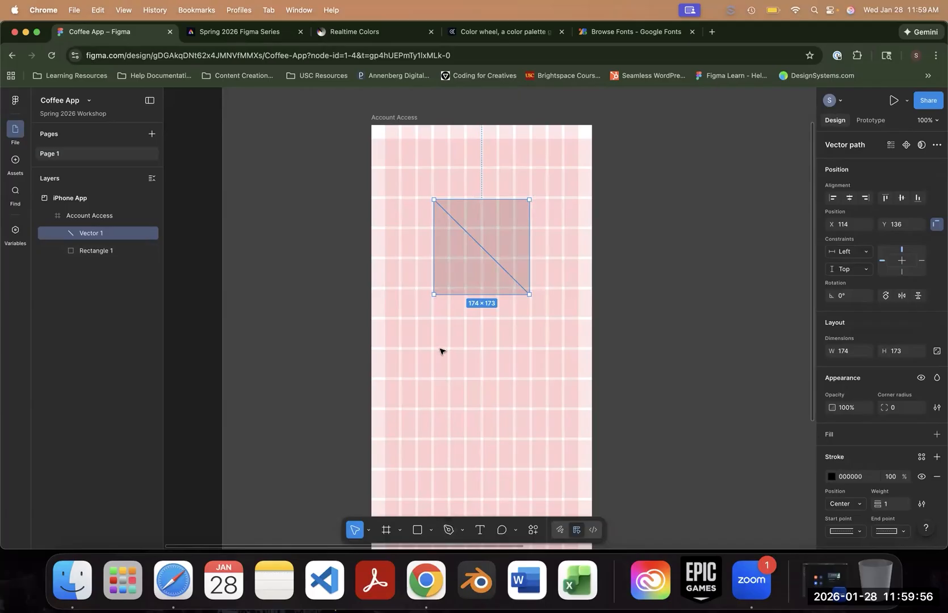
- Draw a second diagonal from the square's lower-left corner to its upper-right corner with the Pen tool, and deselect it
key(p)
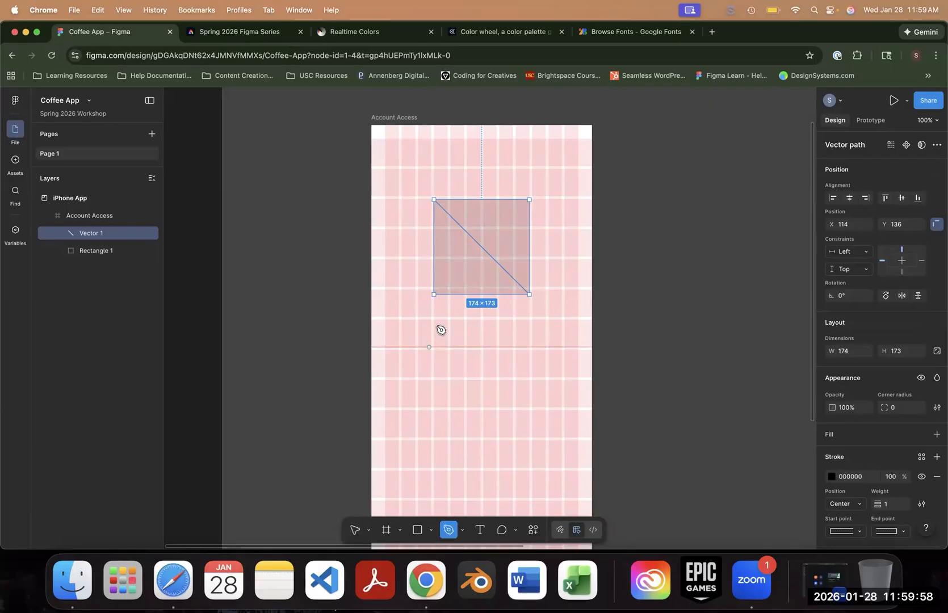
click(434, 295)
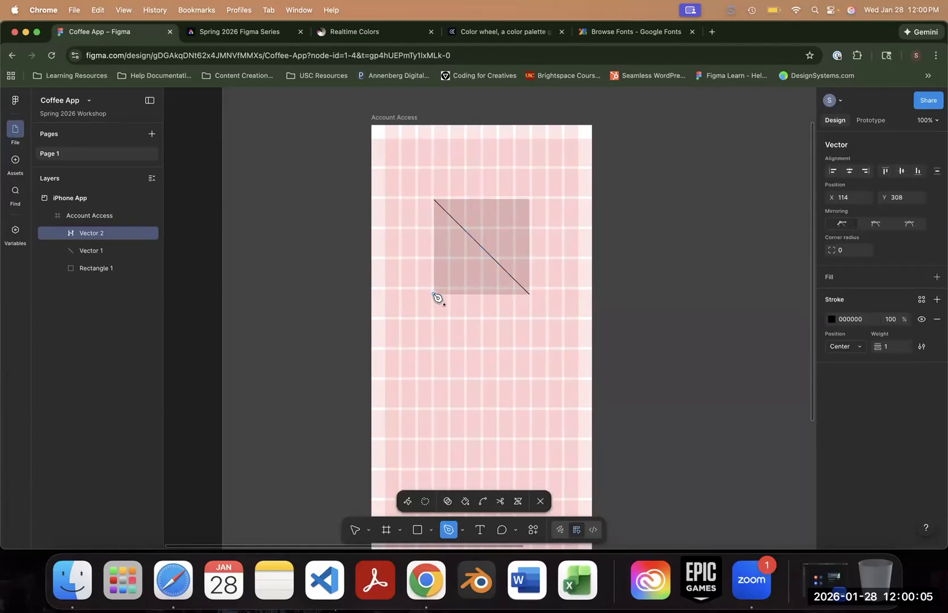
click(531, 202)
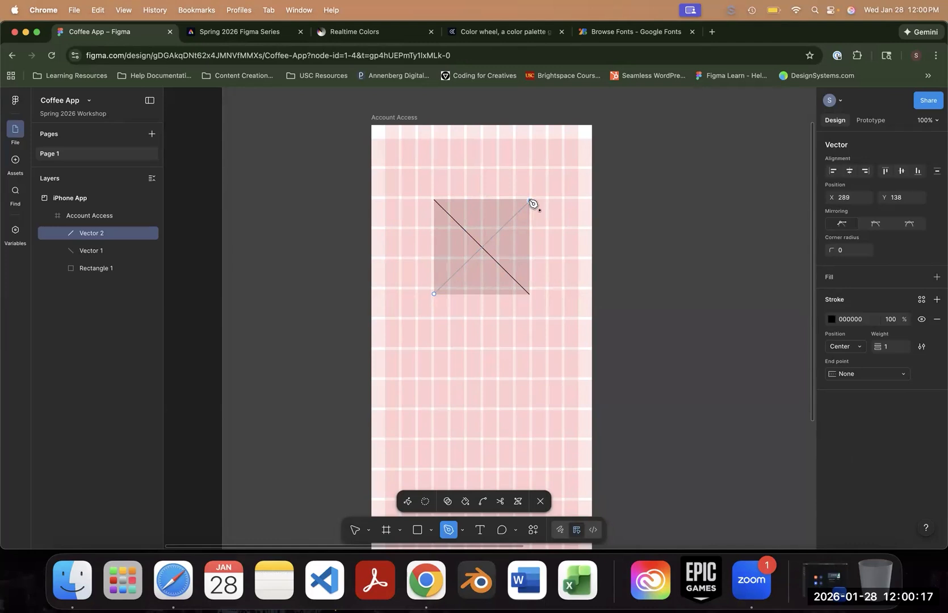
key(Escape)
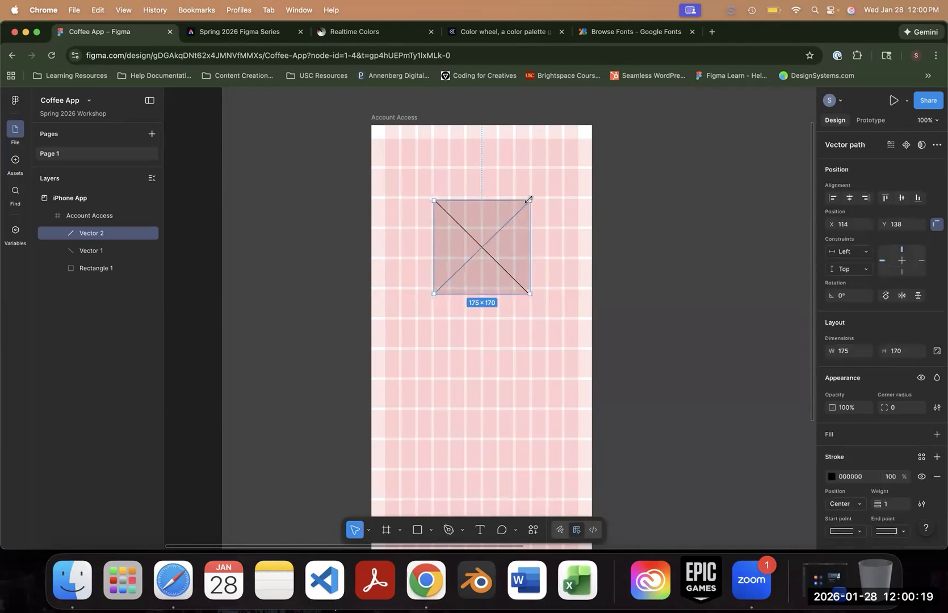
click(550, 356)
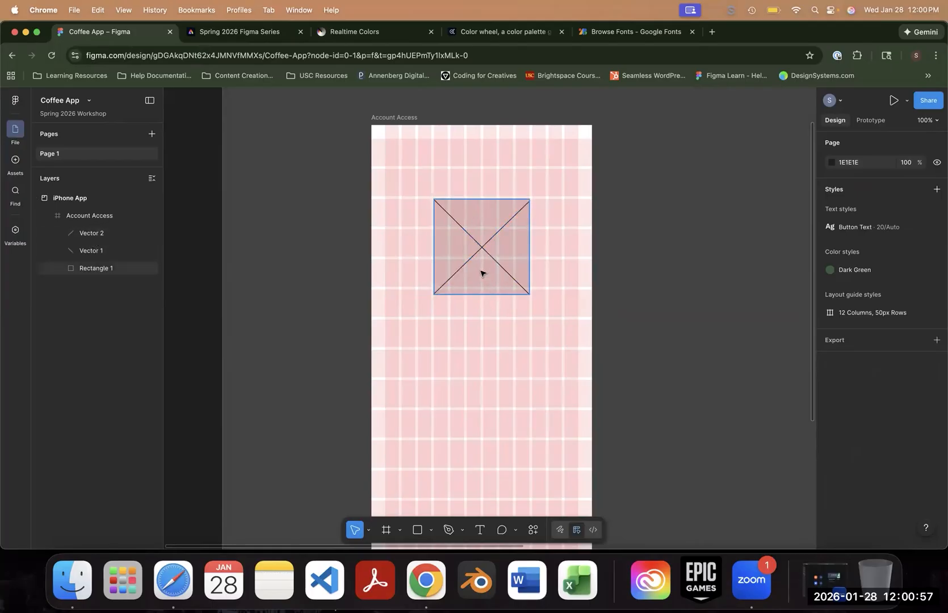
- Try to move the square on its own below the crossed diagonals, and undo the move
drag(477, 268, 467, 378)
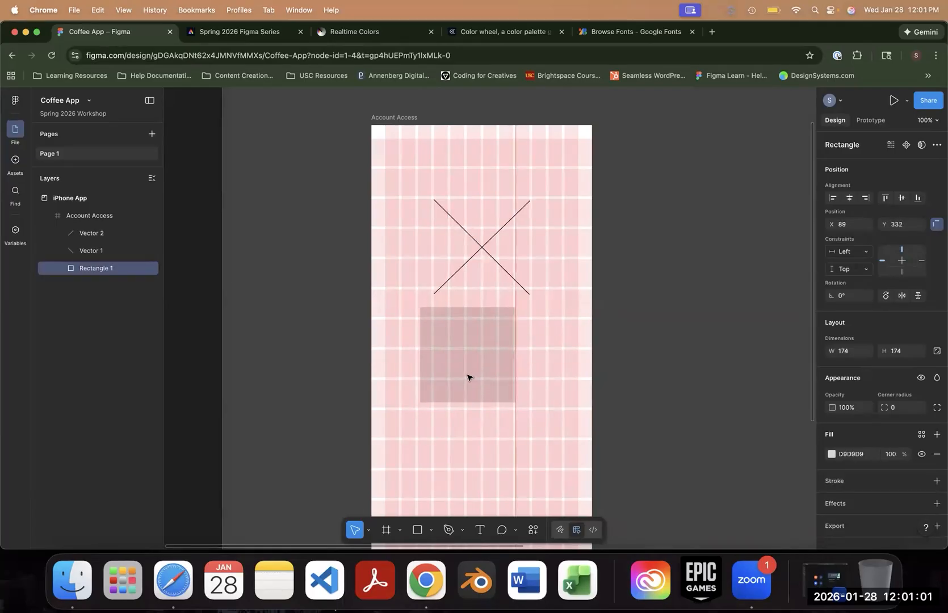
key(super+z)
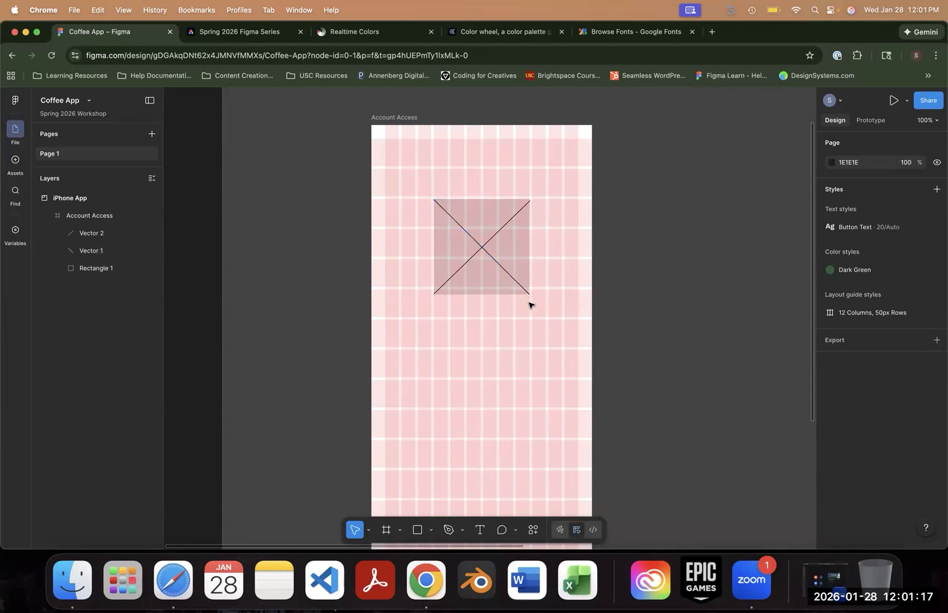
drag(410, 170, 549, 336)
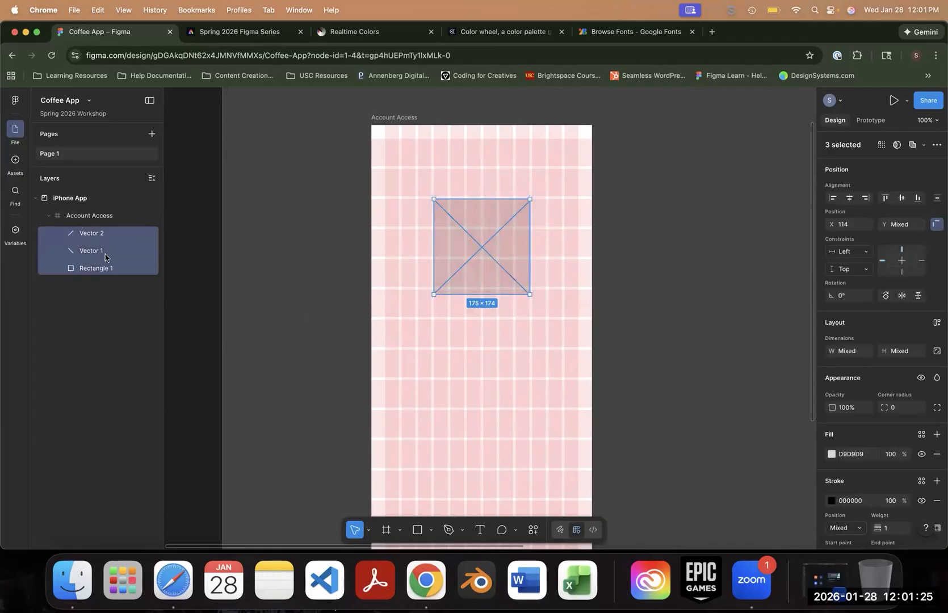
click(108, 344)
click(81, 235)
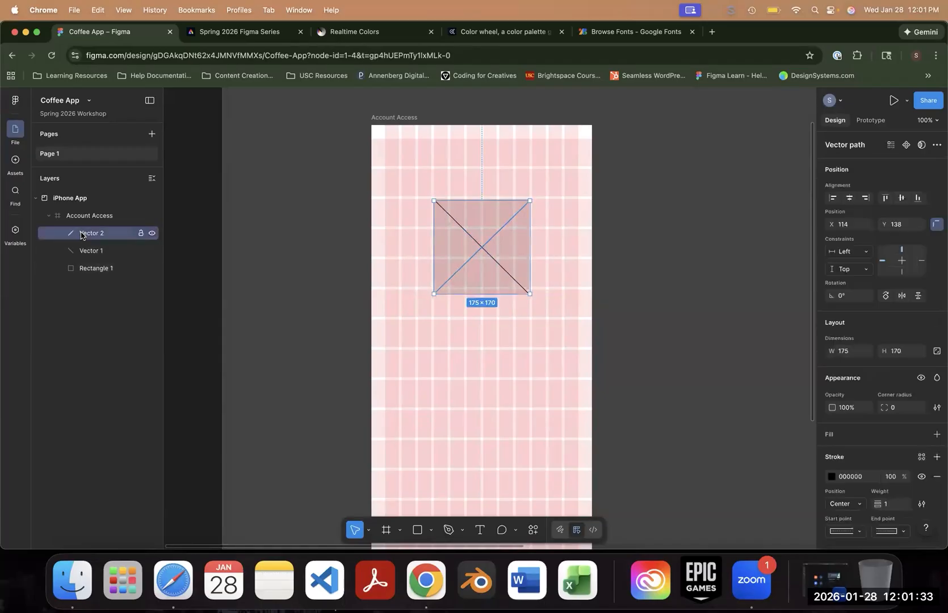
shift+click(94, 269)
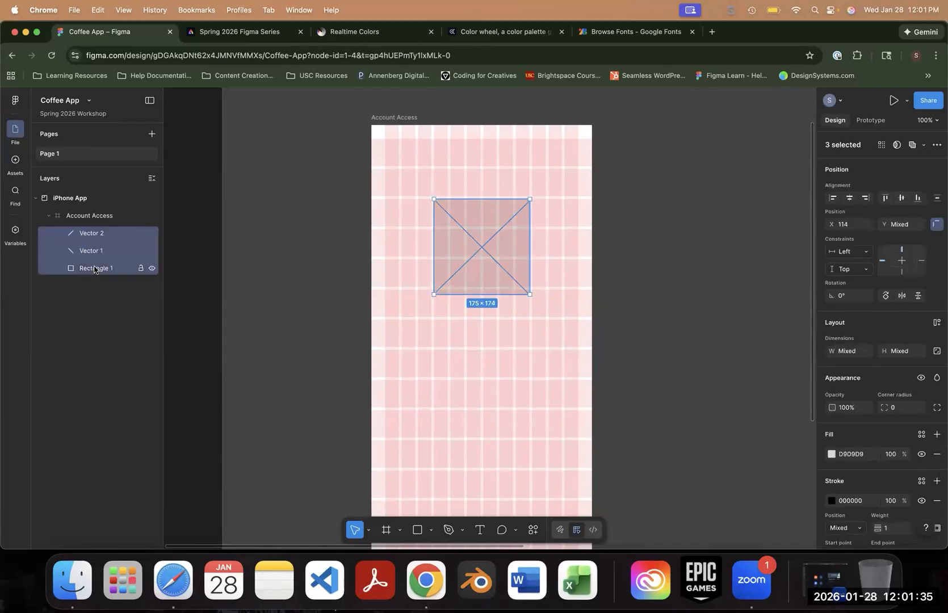
click(93, 339)
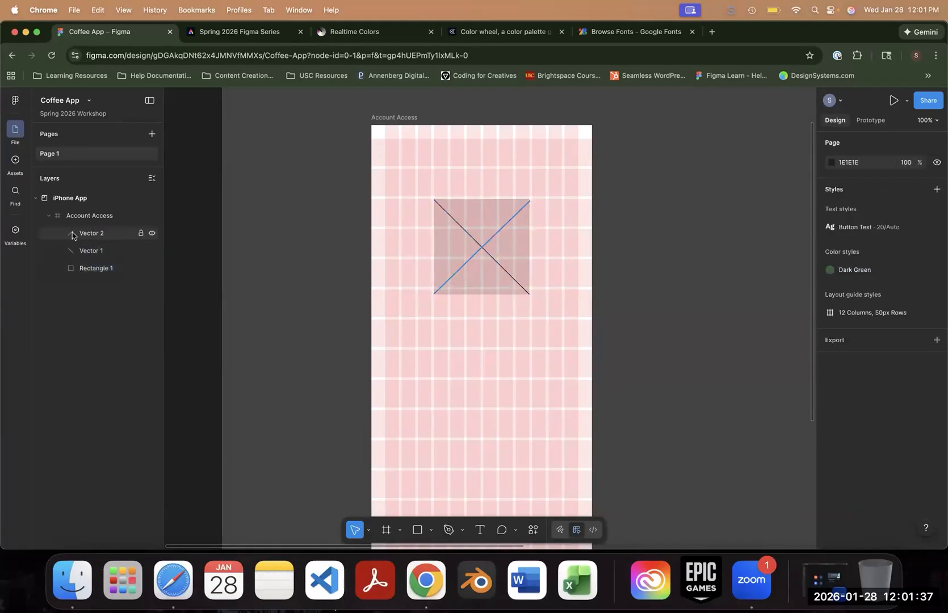
click(95, 237)
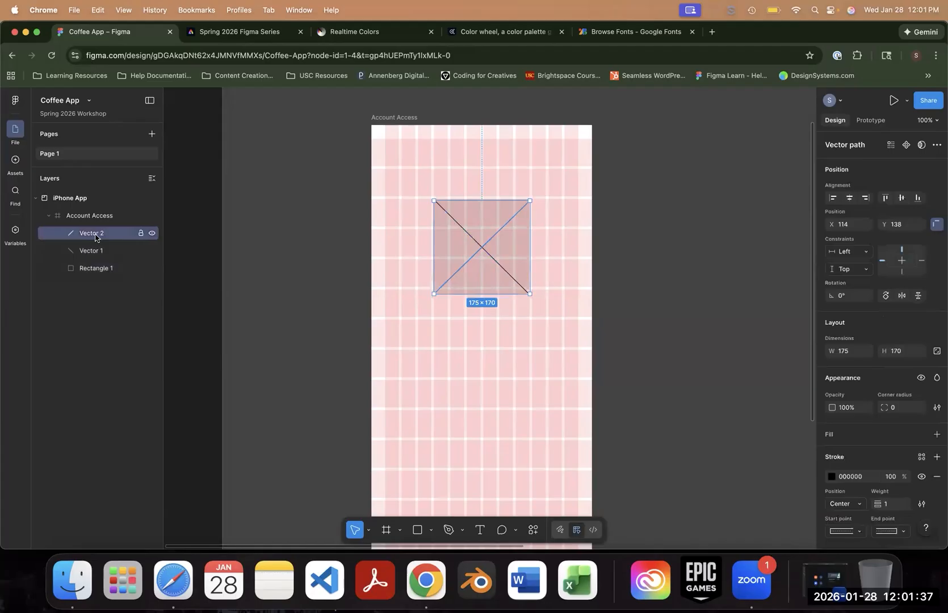
shift+click(102, 272)
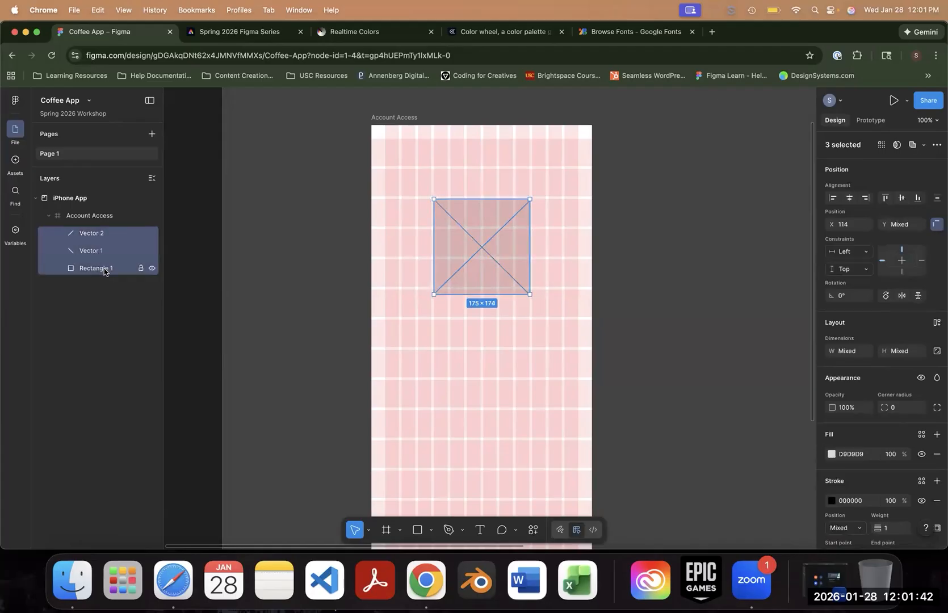
click(106, 309)
- Group the square and its two diagonal lines into one object
click(101, 234)
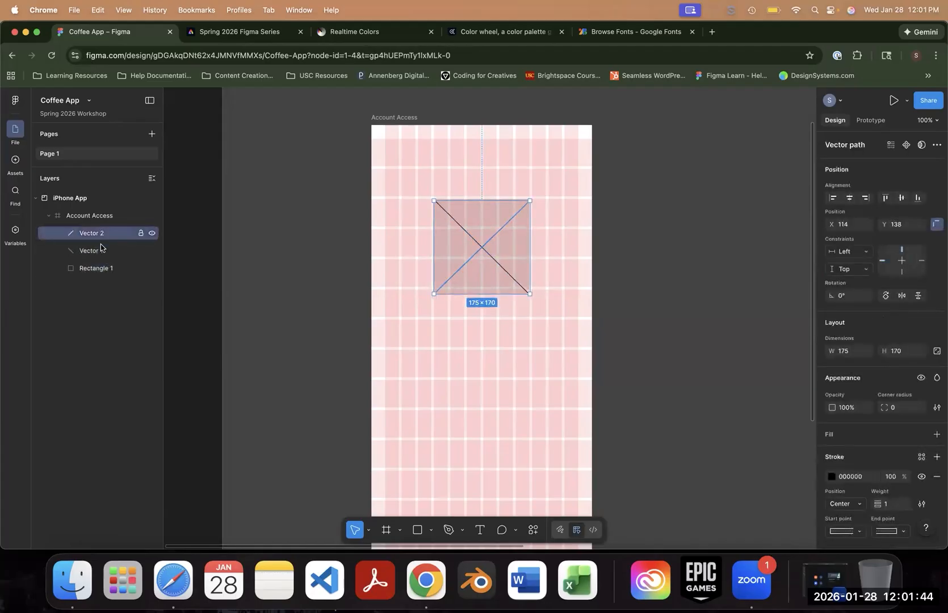
shift+click(105, 259)
shift+click(106, 266)
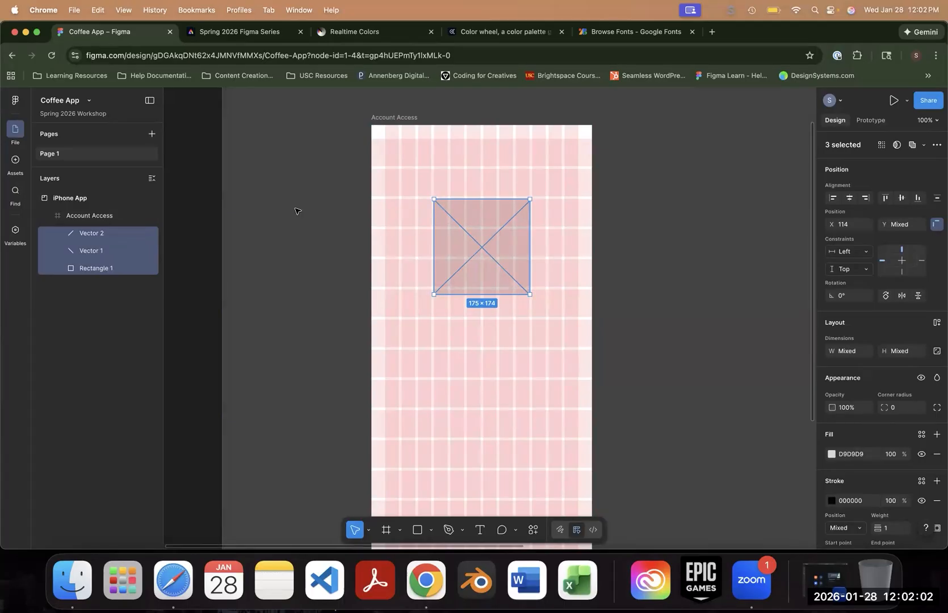
key(cmd+g)
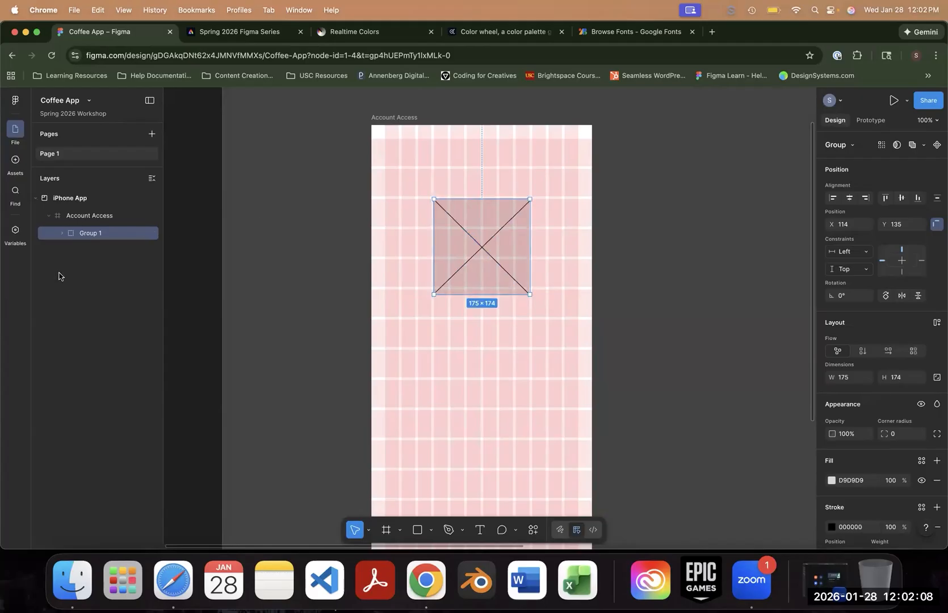
click(15, 102)
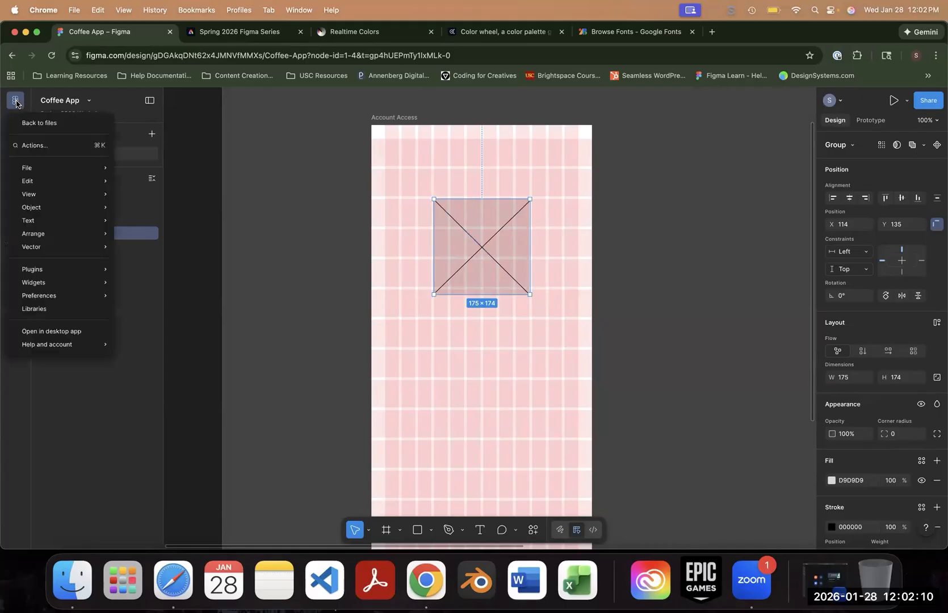
mouse_move(60, 172)
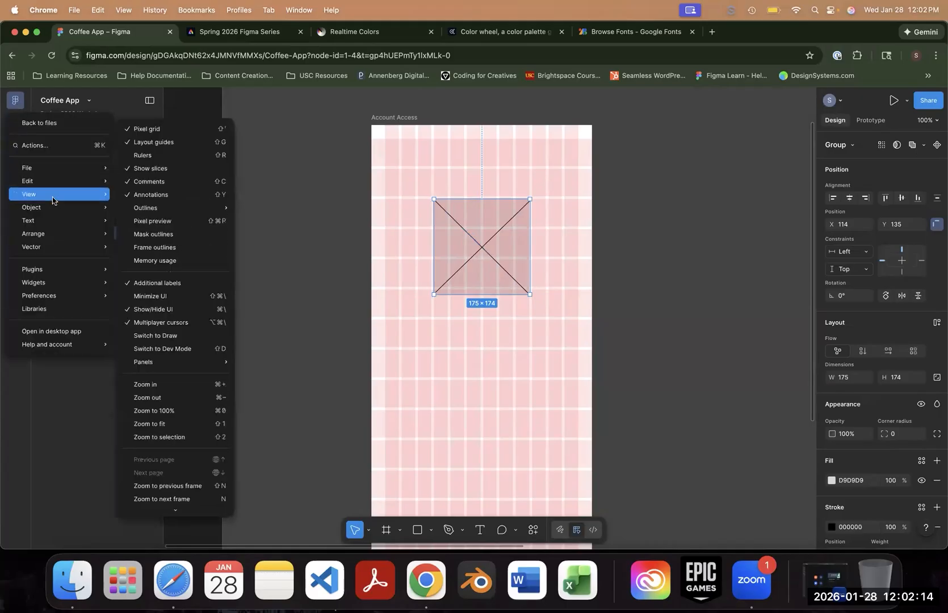
mouse_move(56, 207)
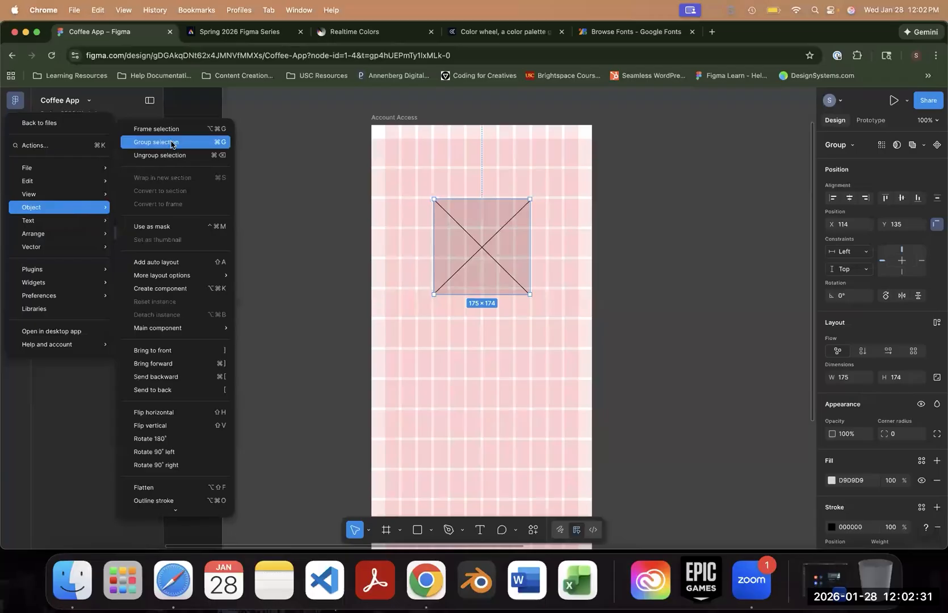
key(Escape)
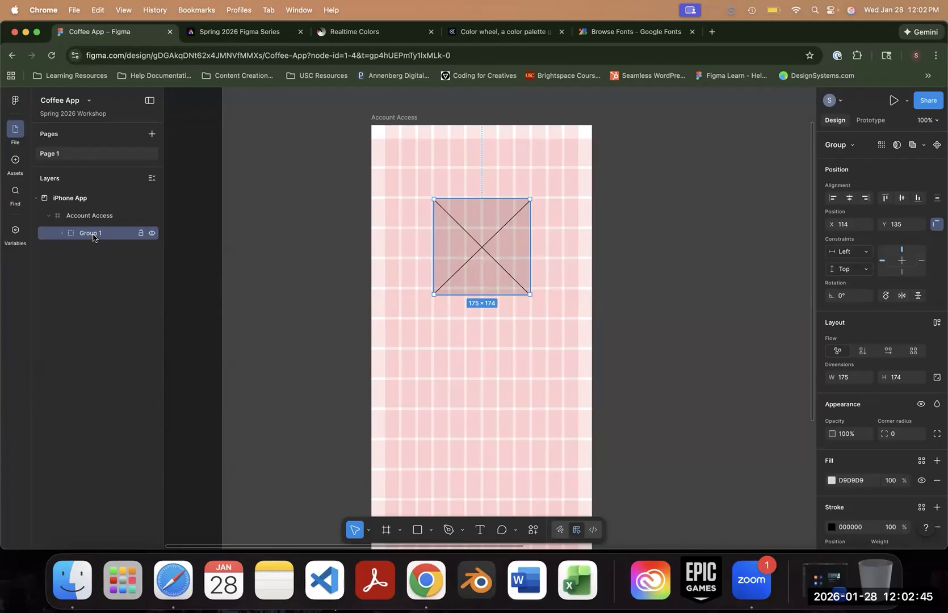
- Rename the group with the crossed square as Image
double_click(93, 237)
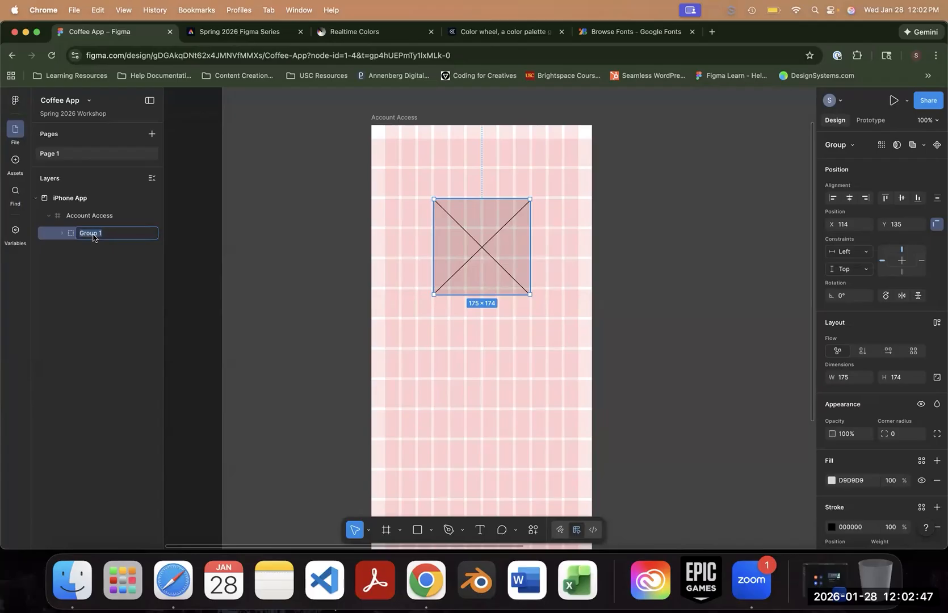
text(Image)
key(Return)
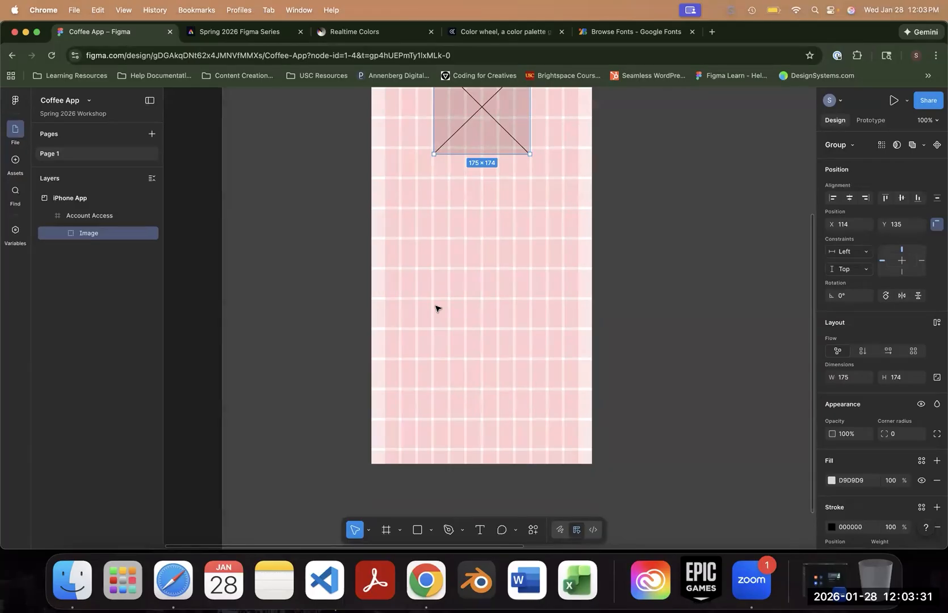
- Draw a rectangle about 233 × 50, horizontally centred in the lower part of the Account Access frame and one layout row high
scroll(442, 309, down, 1)
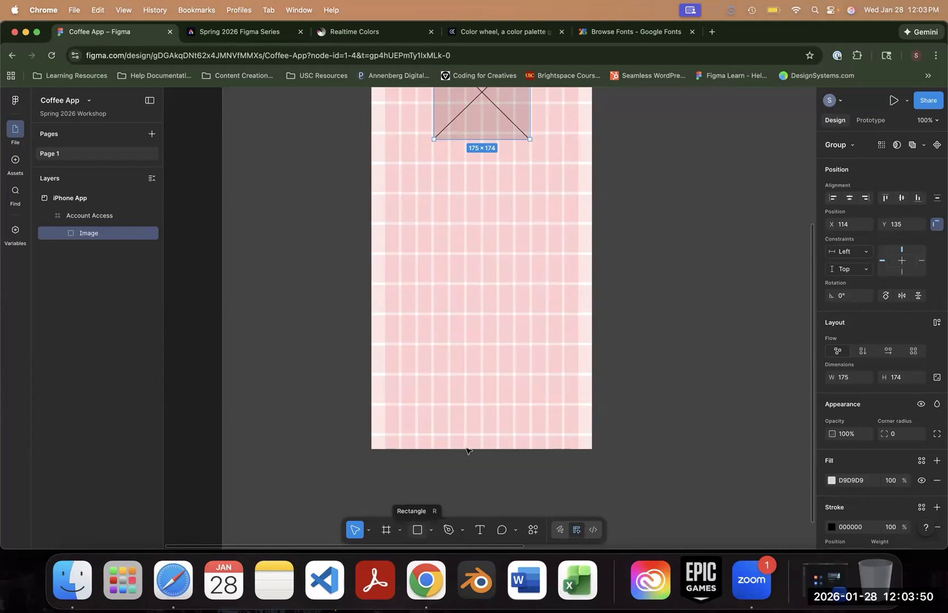
key(r)
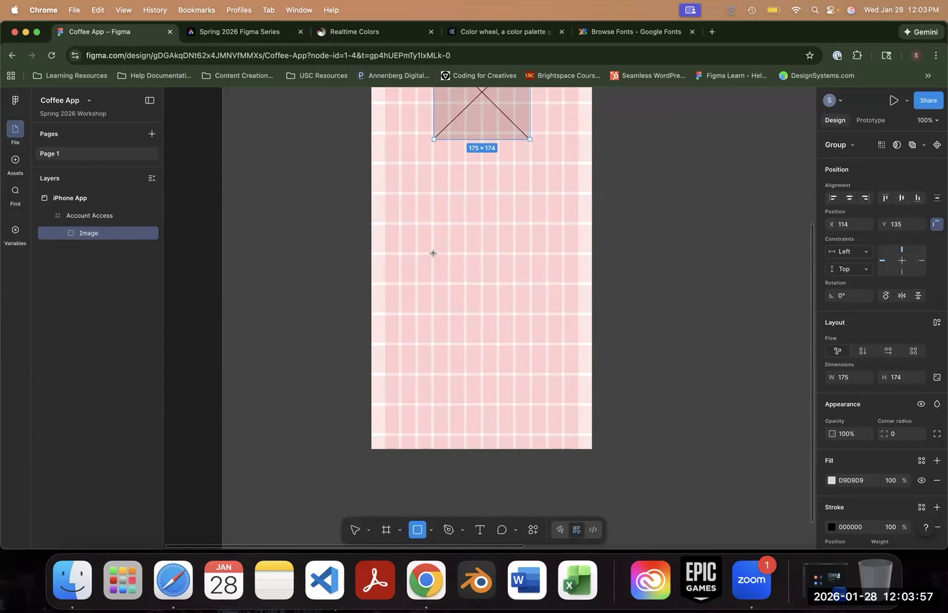
drag(418, 255, 545, 281)
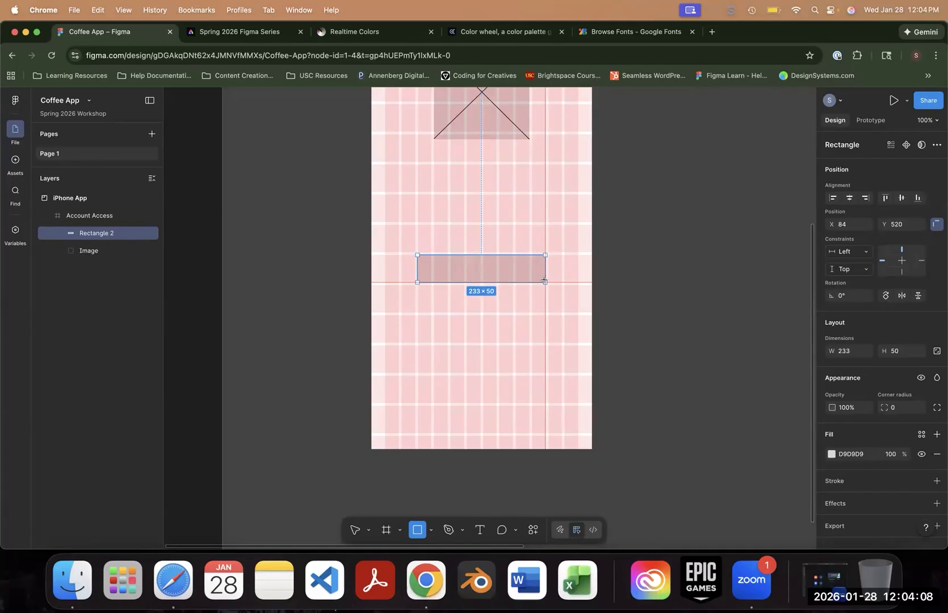
drag(543, 280, 545, 282)
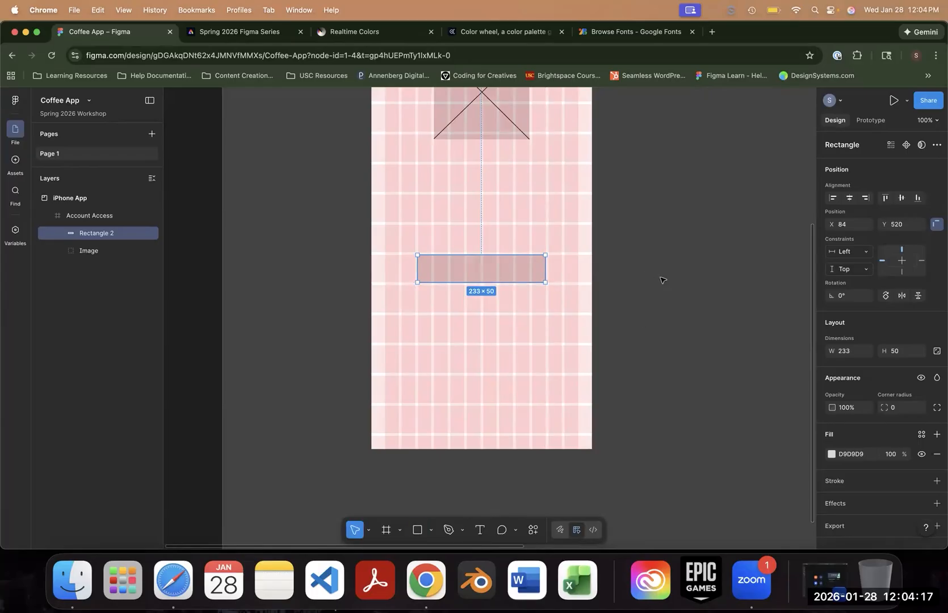
- Rename the new rectangle's layer as Login Button
key(super+equal)
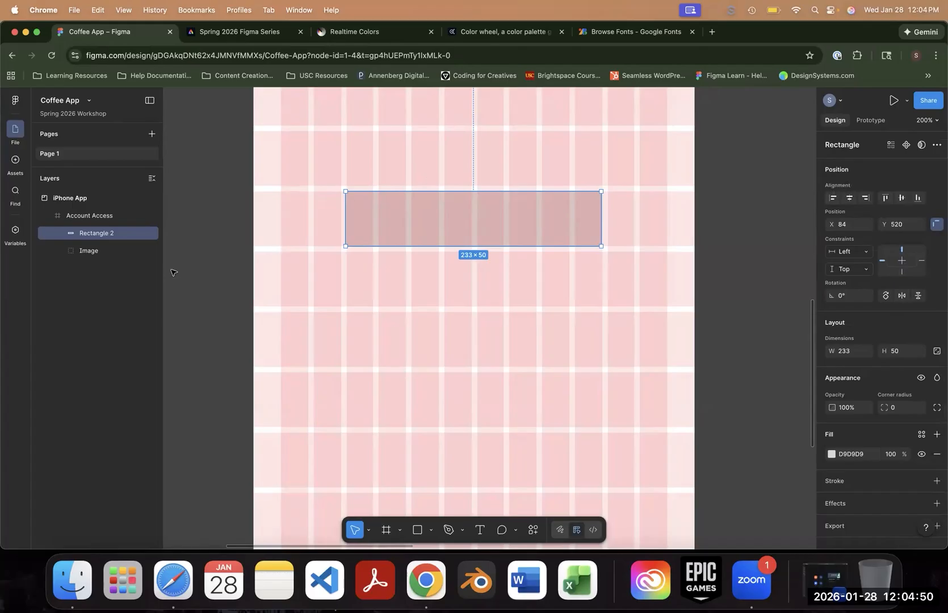
double_click(98, 236)
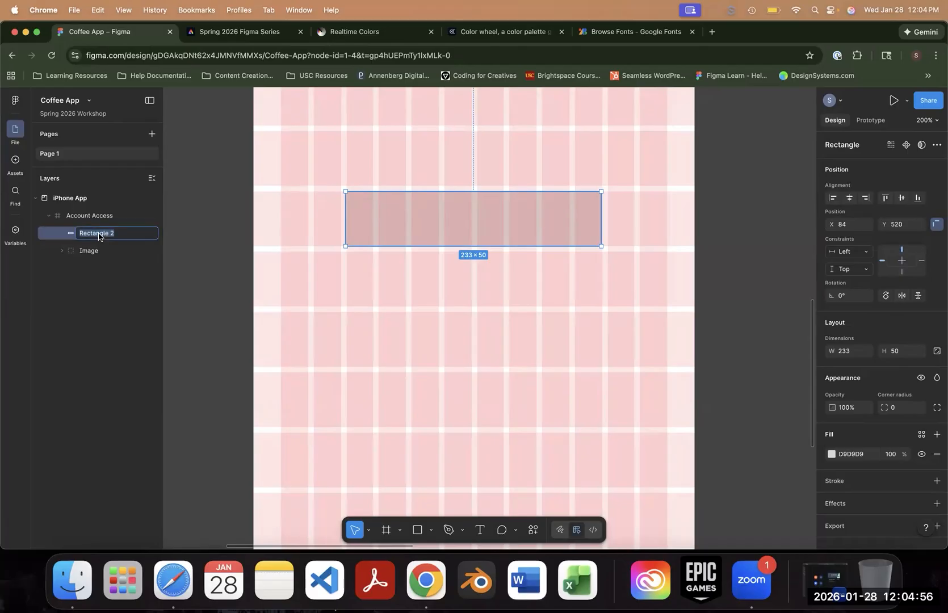
text(Login Button)
key(Return)
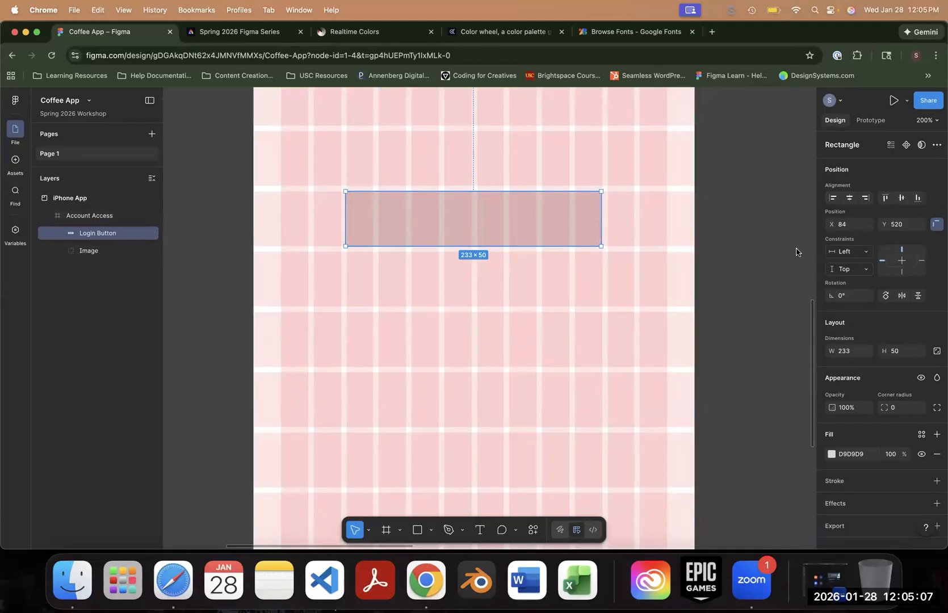
- Align the Login Button rectangle to the left edge of the Account Access frame
click(831, 198)
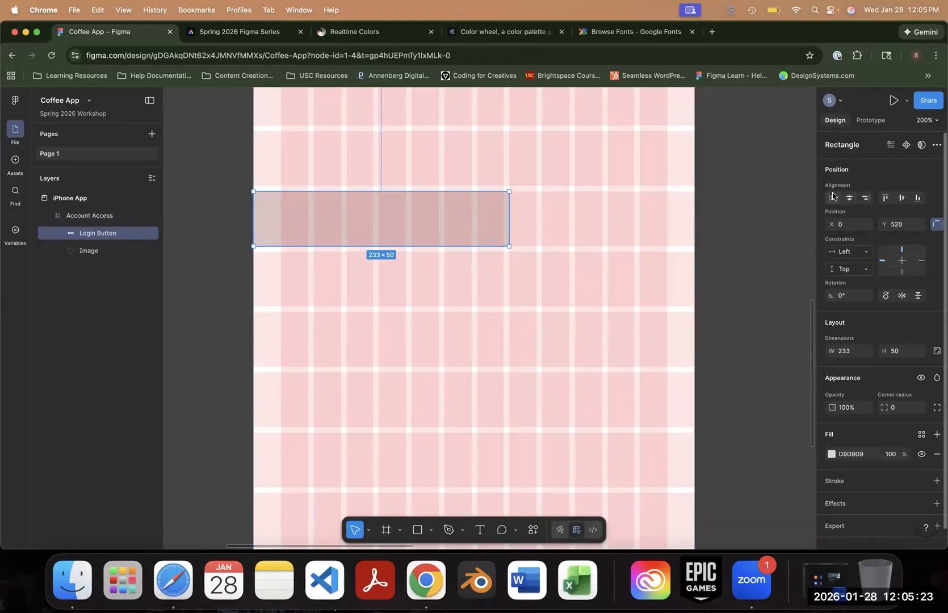
- Try right alignment on the Login Button rectangle, and center it horizontally in the Account Access frame
click(866, 199)
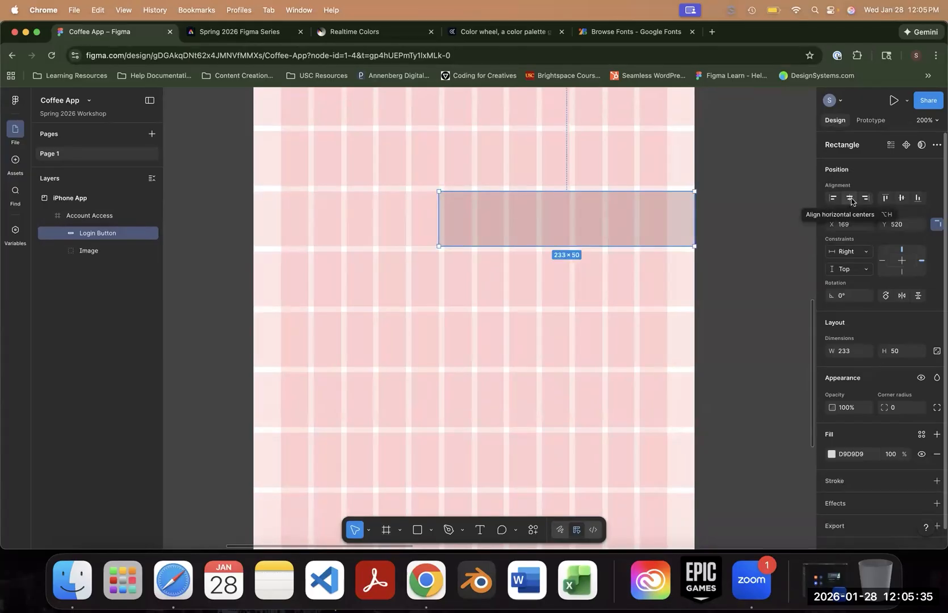
click(850, 199)
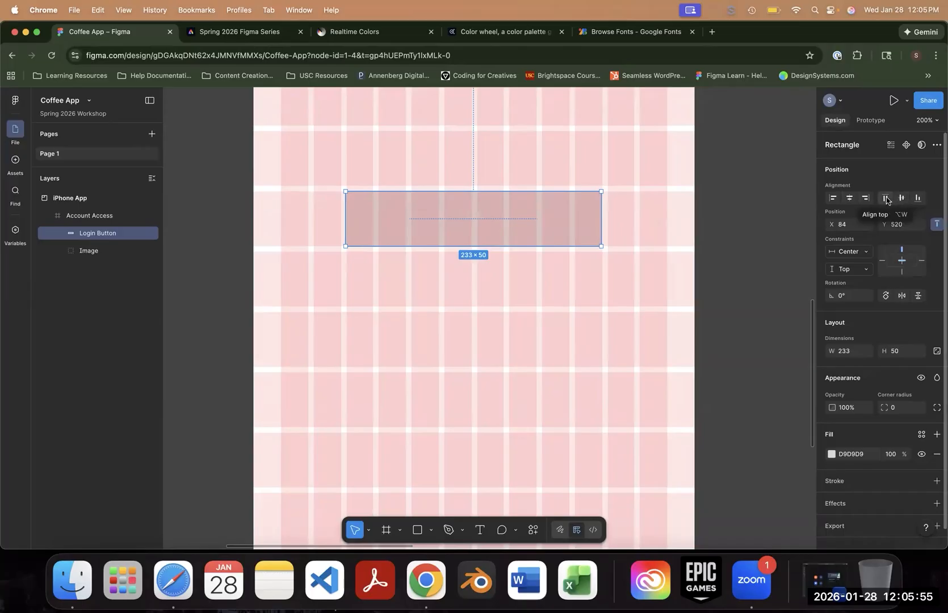
- Try top and bottom alignment on the Login Button, and align it to the frame's vertical center
scroll(650, 197, up, 8)
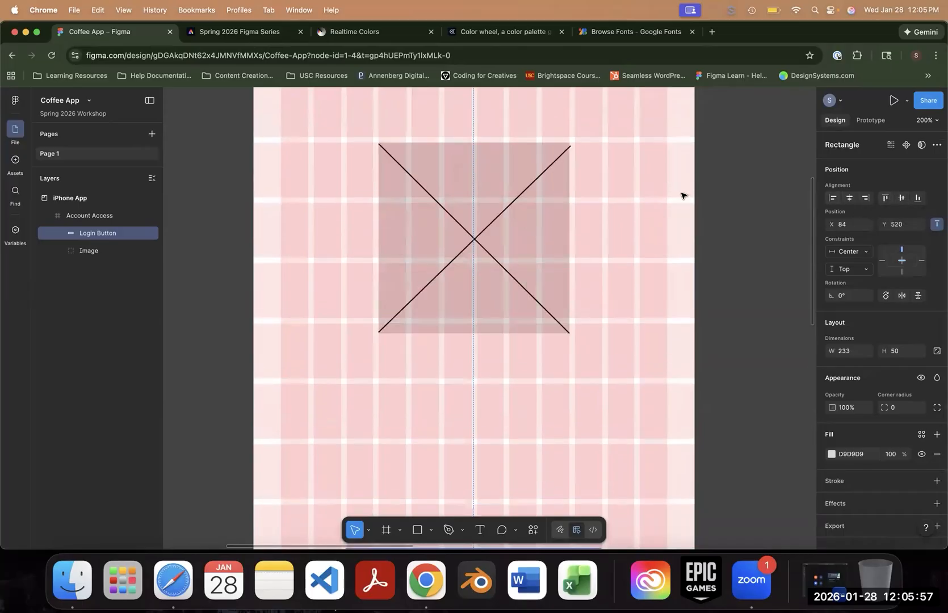
click(887, 198)
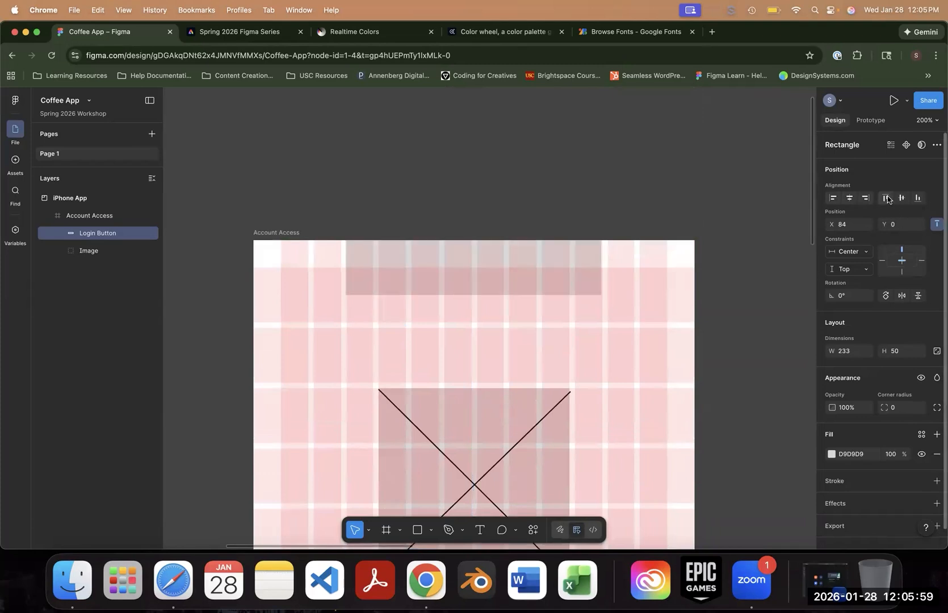
scroll(726, 233, down, 5)
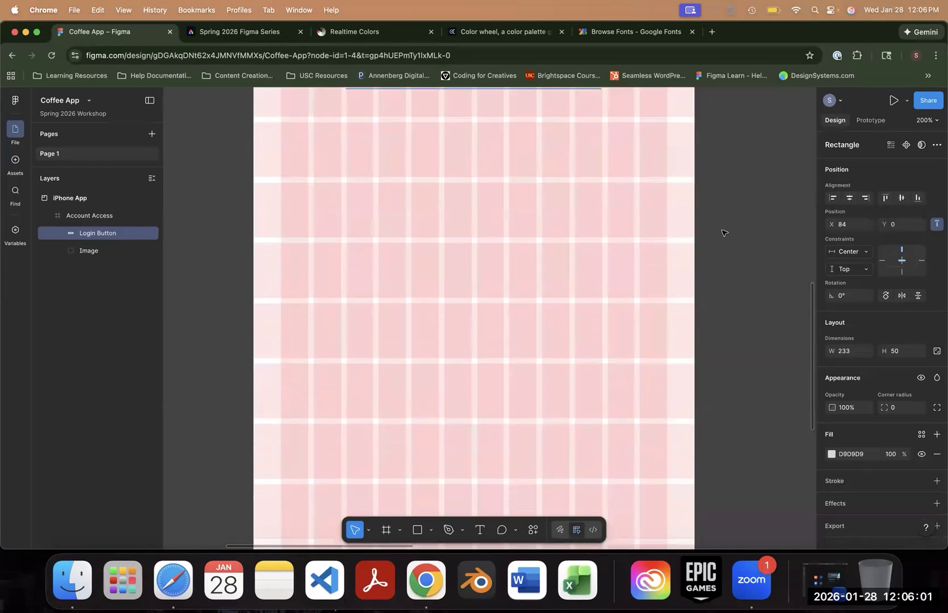
click(915, 199)
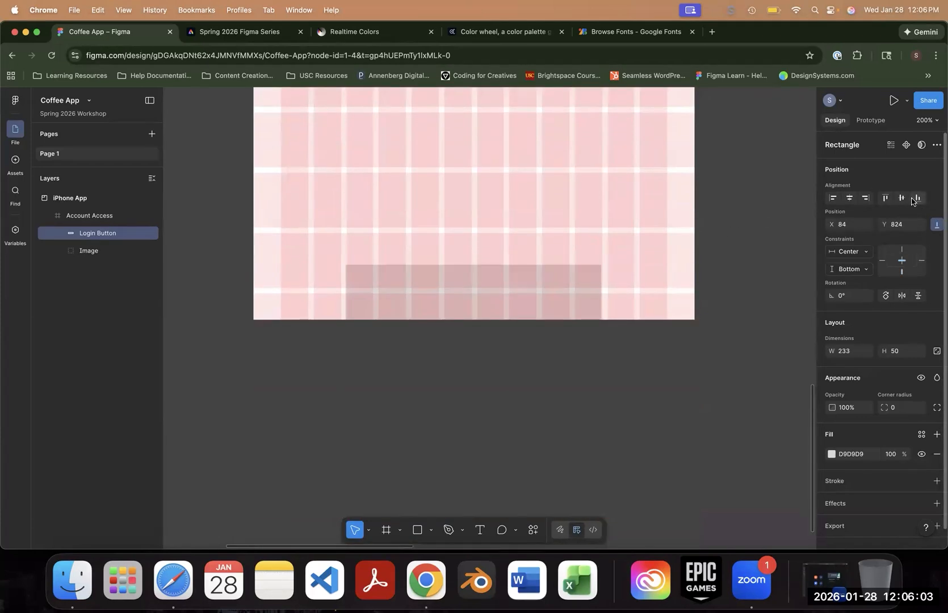
click(902, 199)
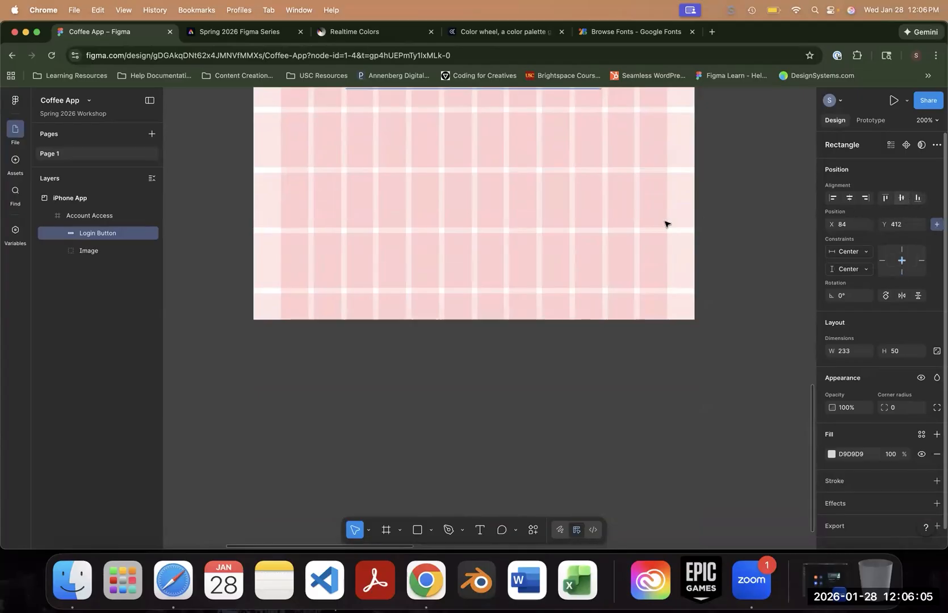
- Move the Login Button down below the image placeholder to X 84, Y 520
scroll(666, 223, up, 4)
scroll(666, 224, up, 5)
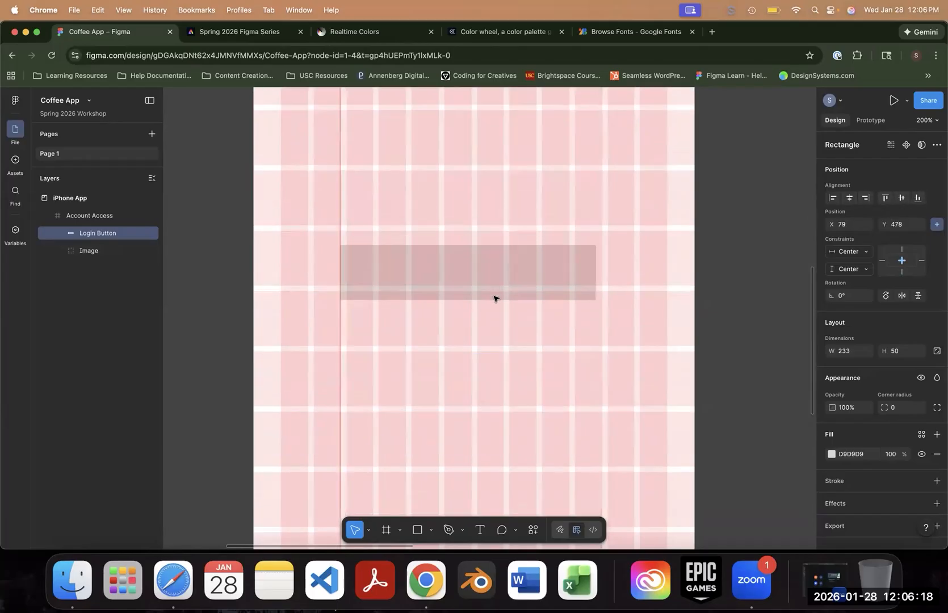
drag(494, 298, 498, 318)
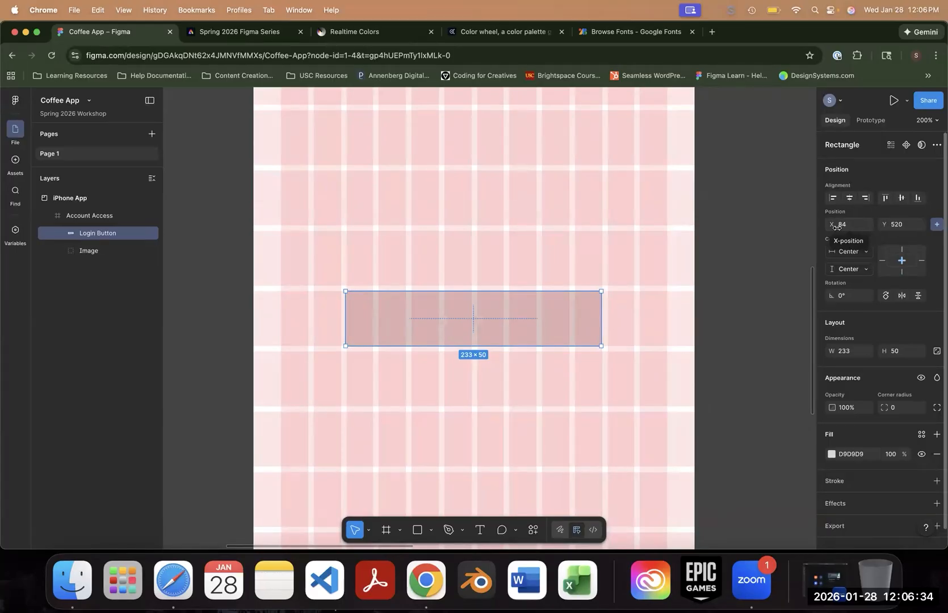
- Inspect the Account Access frame's width and height, and reselect the Login Button
scroll(384, 182, up, 10)
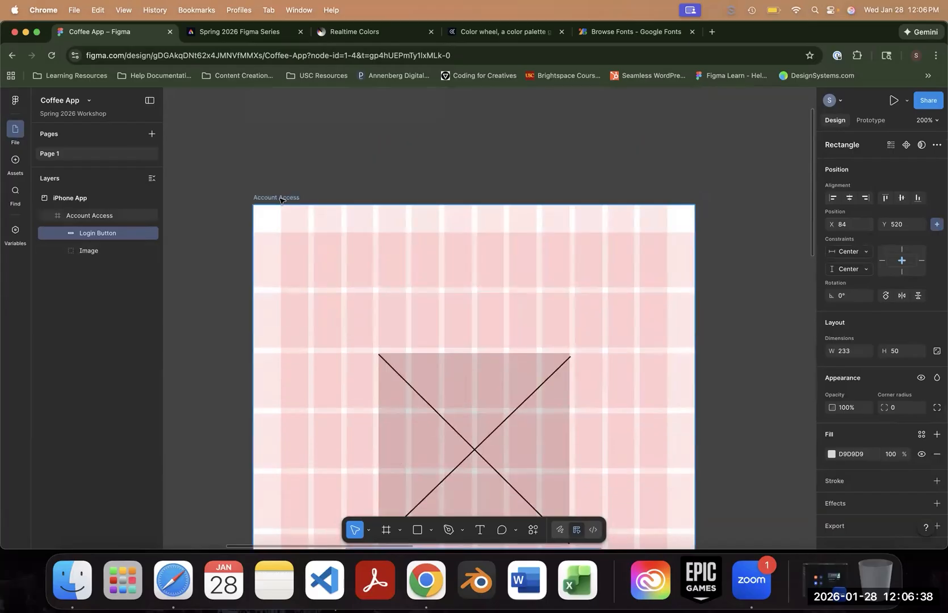
click(280, 199)
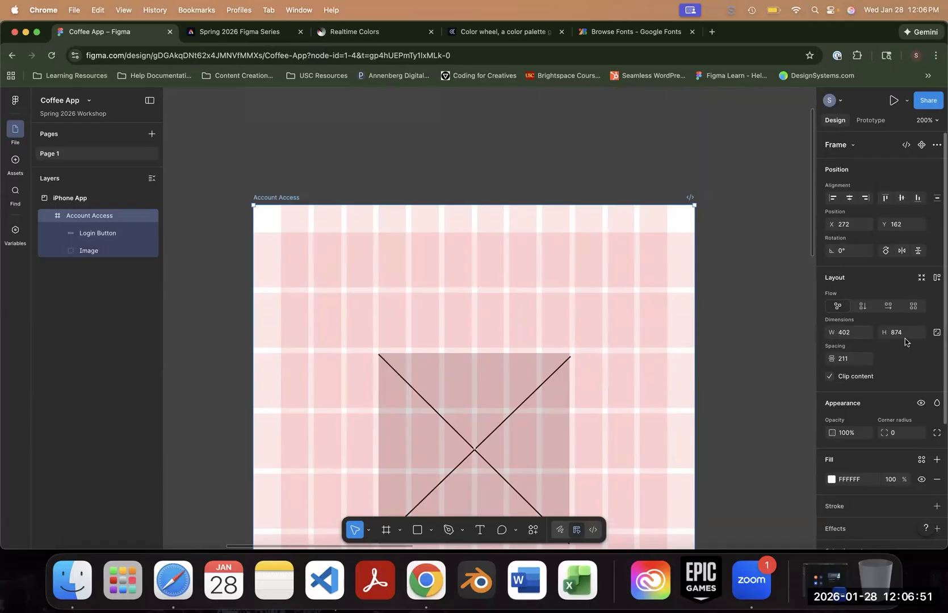
scroll(648, 279, down, 10)
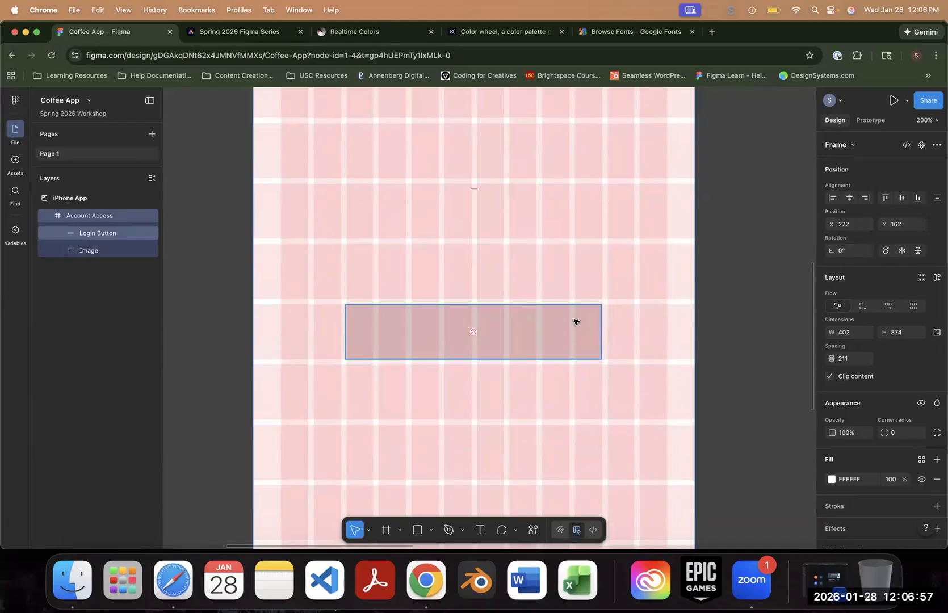
click(593, 320)
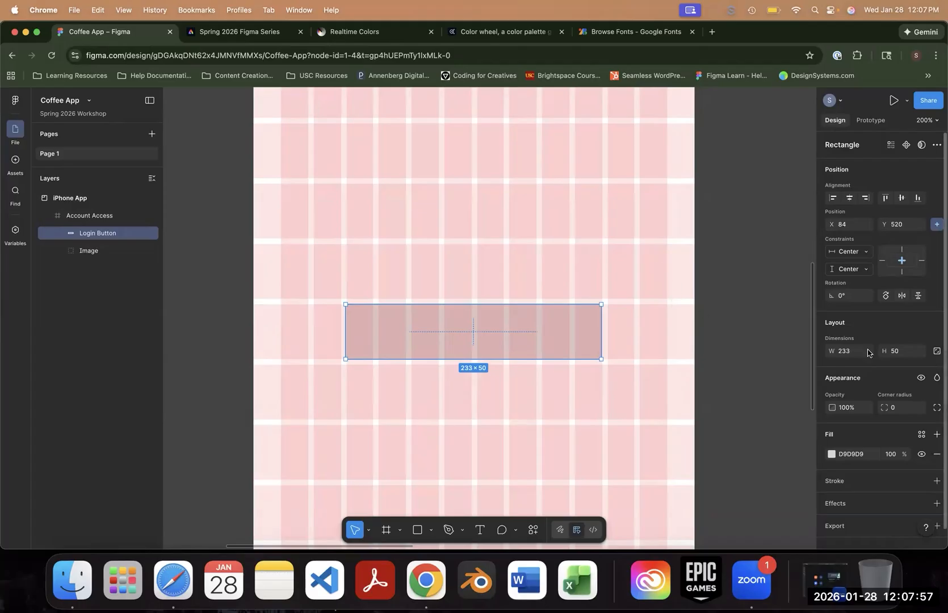
- Try rotating the Login Button in 90° increments and bring it back to 0°
mouse_move(831, 295)
mouse_down()
mouse_move(862, 296)
mouse_move(830, 298)
mouse_up()
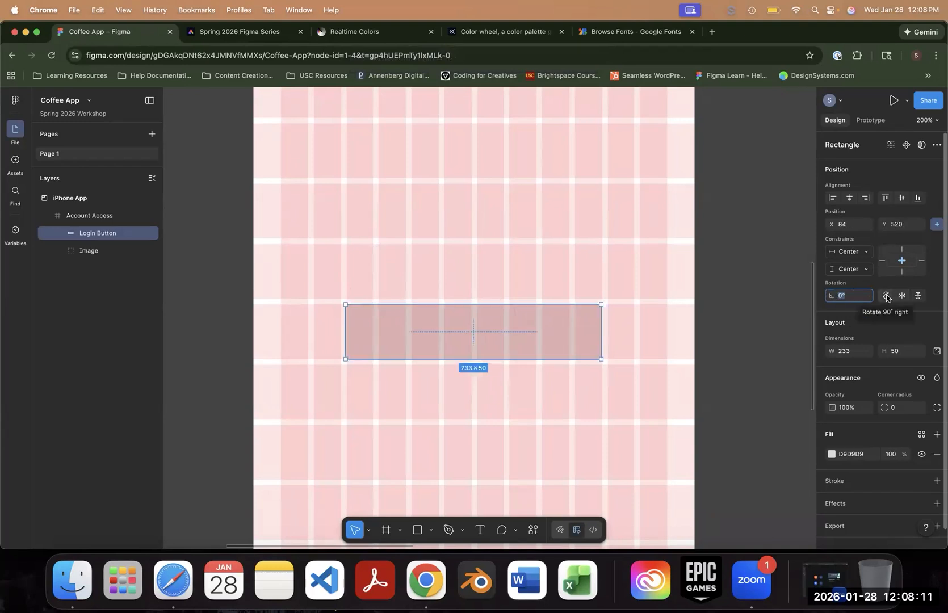
click(887, 296)
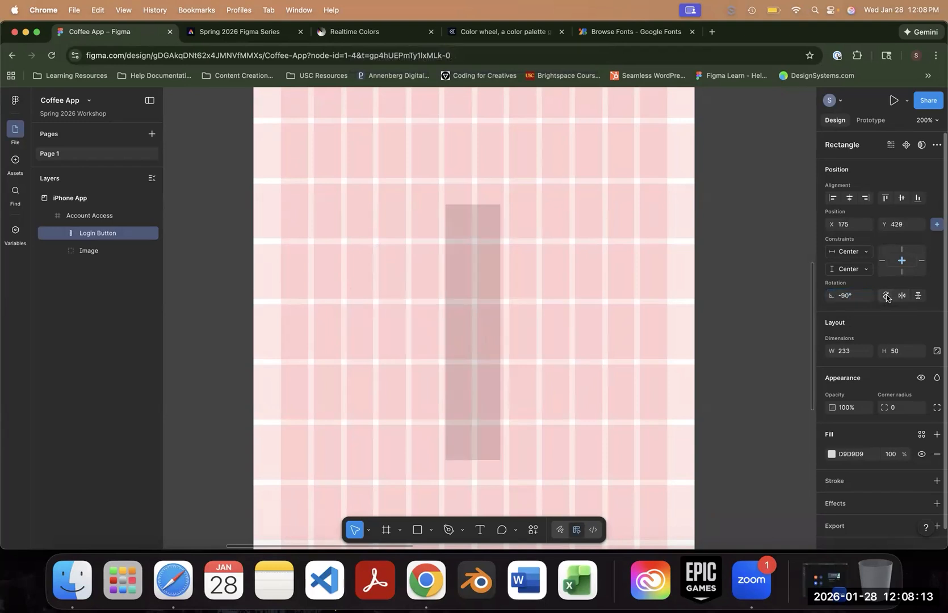
click(886, 295)
click(887, 296)
click(886, 295)
click(886, 295)
click(886, 296)
- Flip the Login Button horizontally and vertically
click(903, 296)
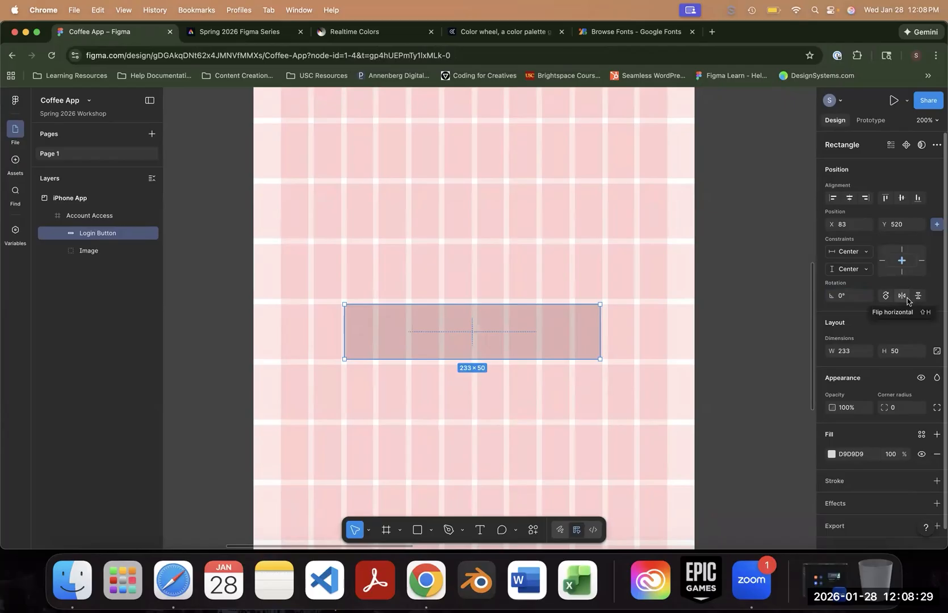
click(918, 296)
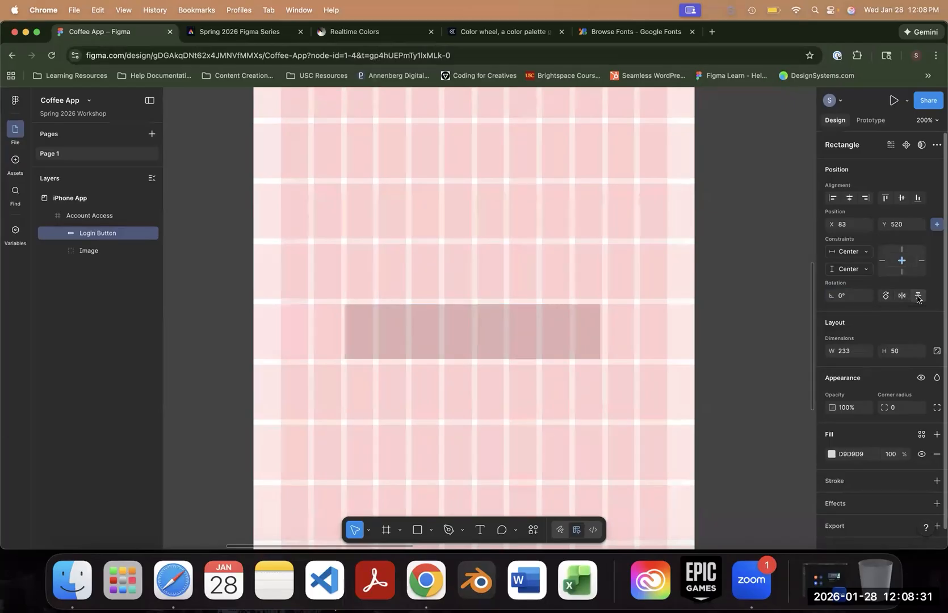
- Shift the Login Button horizontally to X 84, keeping it at Y 520
scroll(897, 340, down, 1)
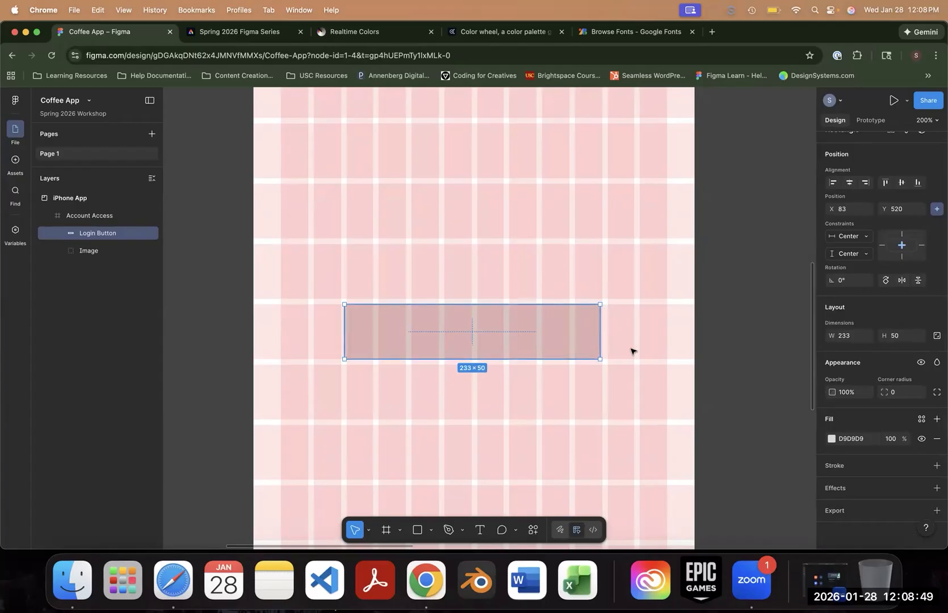
key(plus)
key(plus)
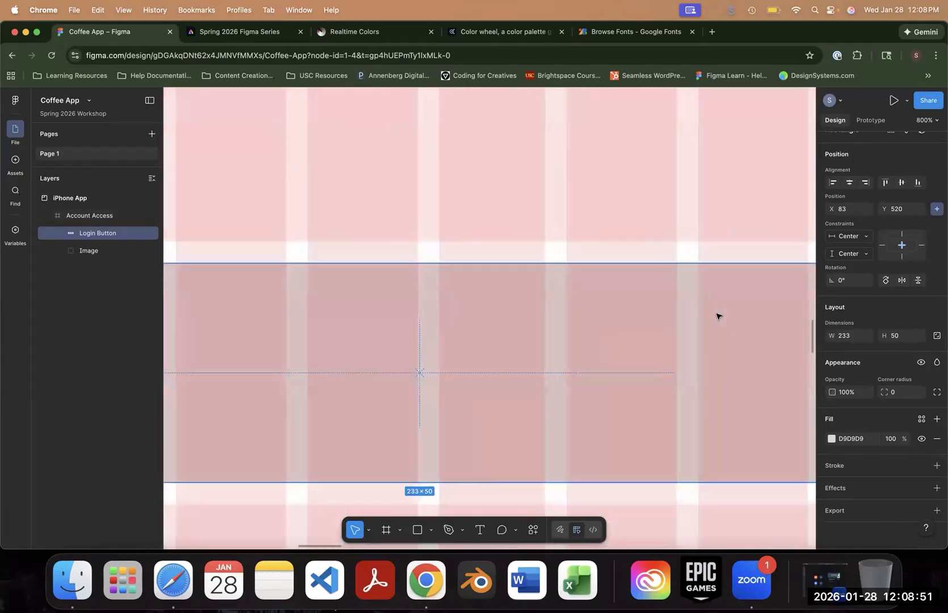
scroll(349, 393, right, 5)
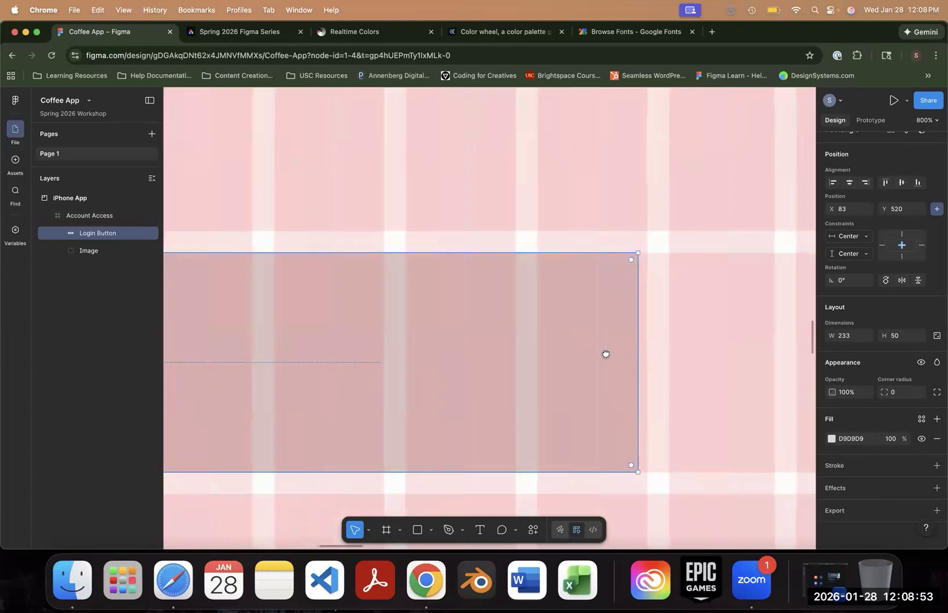
drag(542, 298, 546, 300)
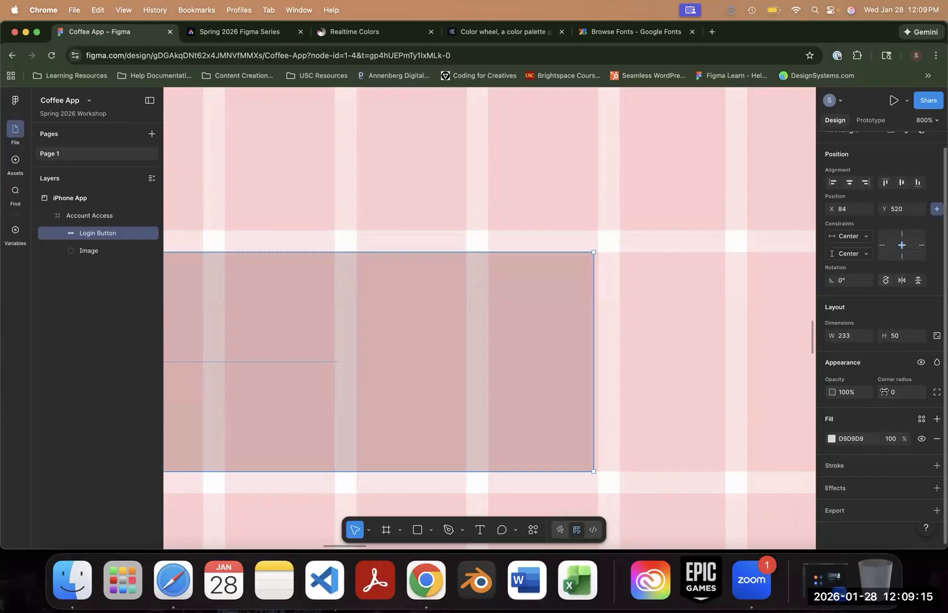
- Try a corner radius of 52 on the Login Button and bring it back to 0
drag(884, 392, 505, 393)
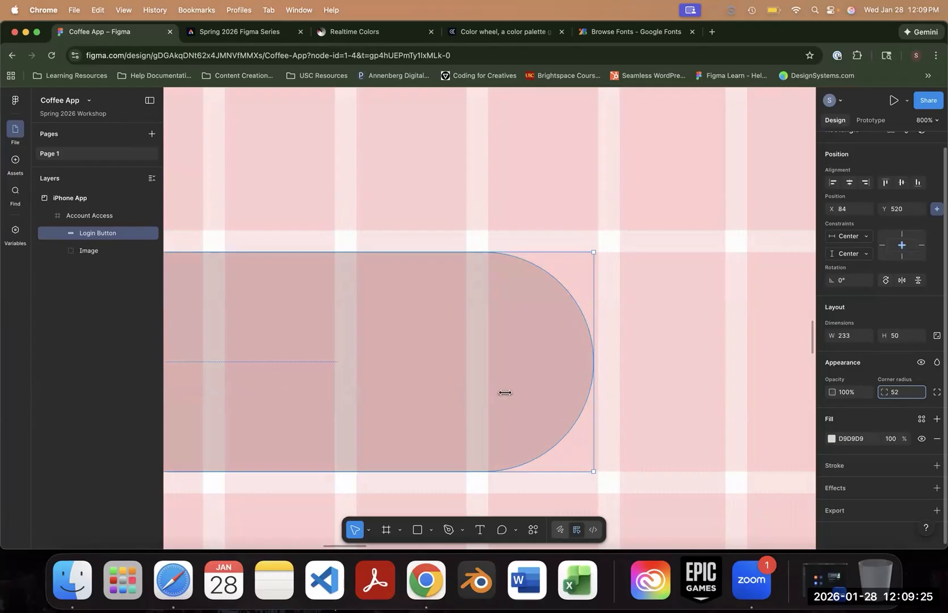
drag(504, 392, 11, 365)
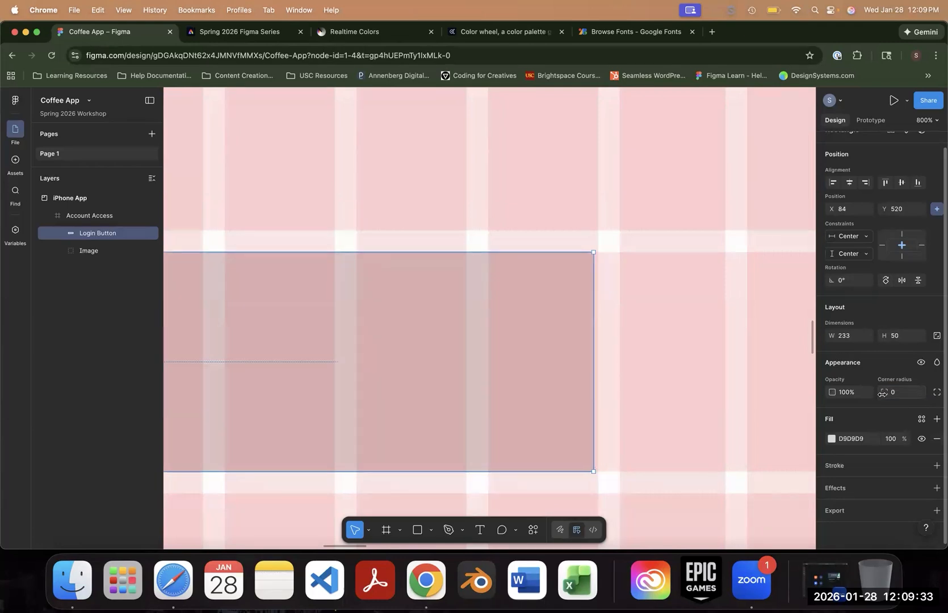
drag(883, 392, 844, 392)
- Try a corner radius of 30 on the Login Button and reset it to 0
click(899, 397)
text(5)
key(Return)
drag(938, 400, 261, 426)
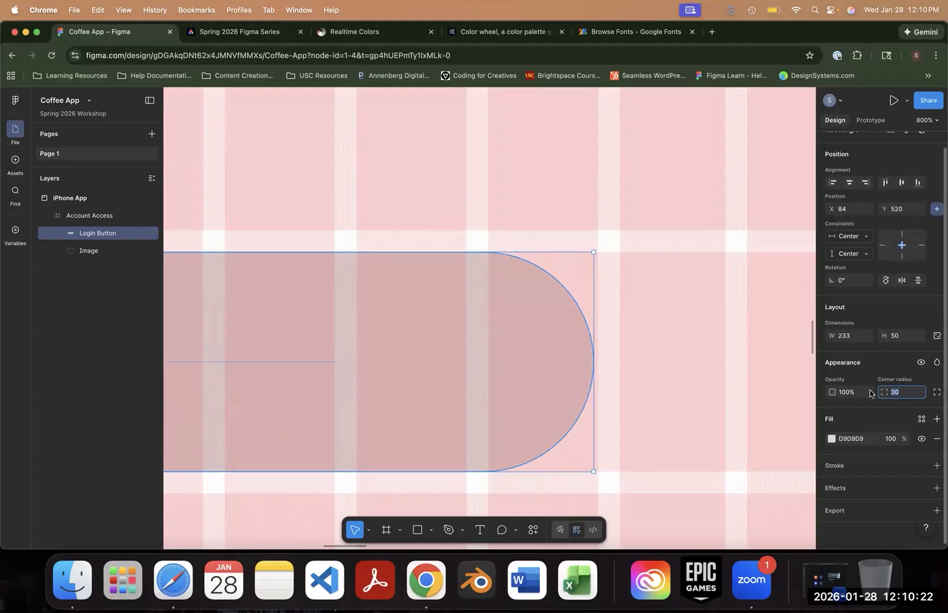
drag(884, 392, 386, 367)
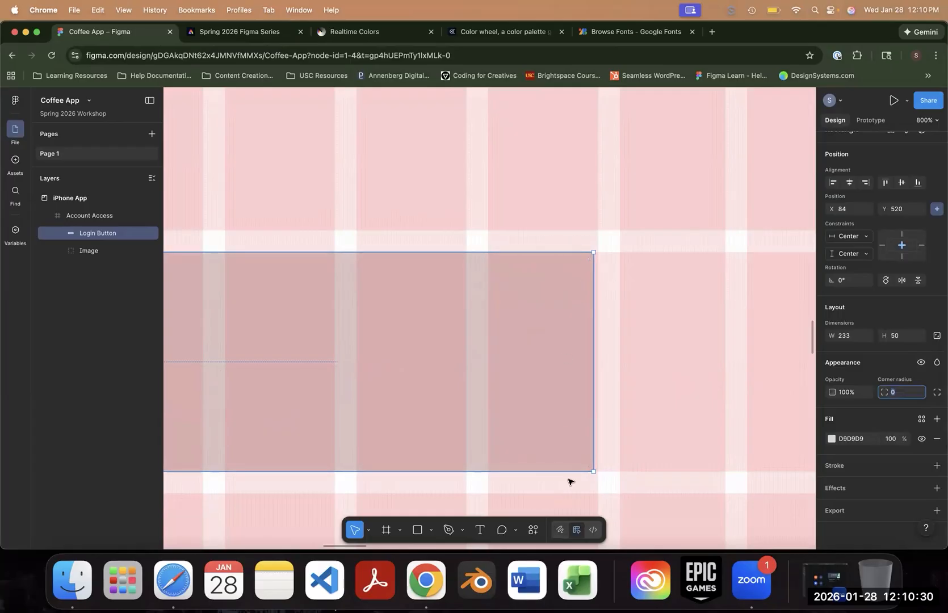
- Round the Login Button's corners to a radius of 25 and show its individual corner settings
drag(584, 468, 465, 351)
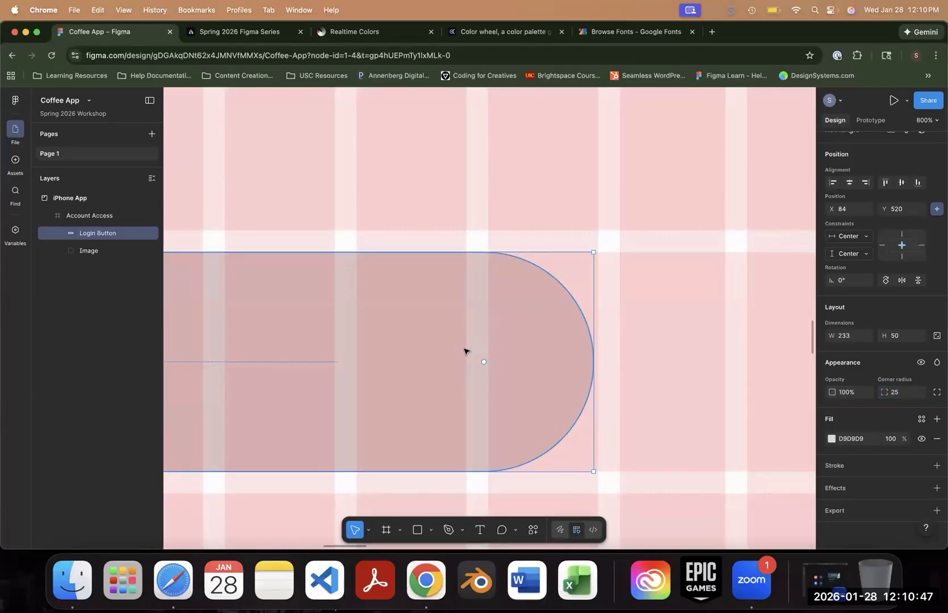
key(super+minus)
key(super+minus)
key(space)
drag(417, 277, 456, 251)
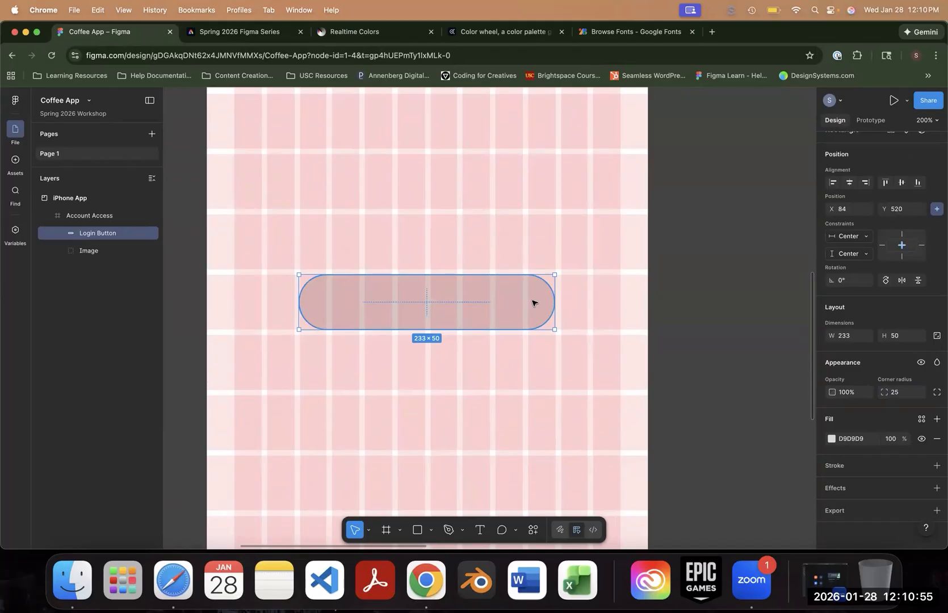
click(936, 392)
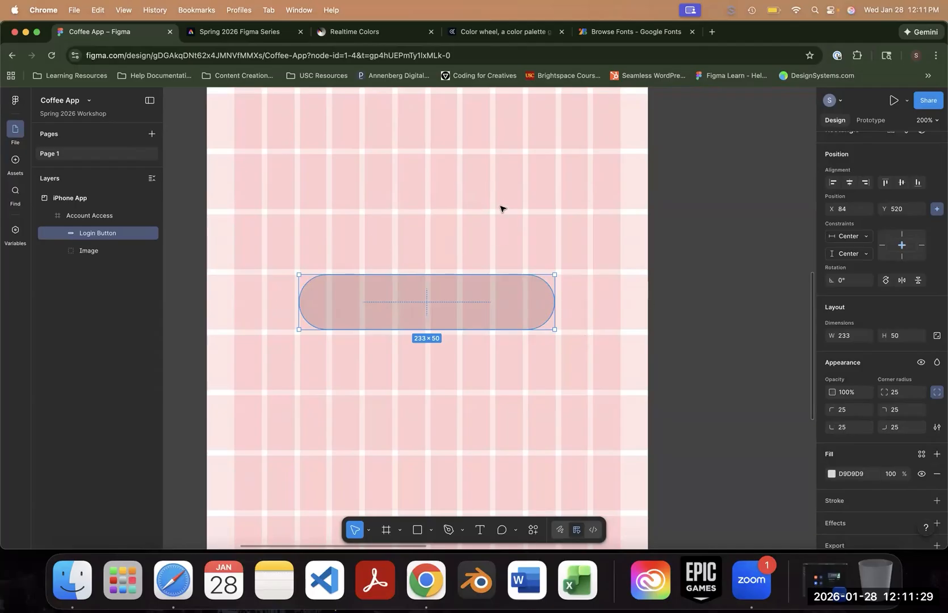
- Hide the 50px rows and the 12 columns in the "12 Columns, 50px Rows" layout guide style
click(758, 250)
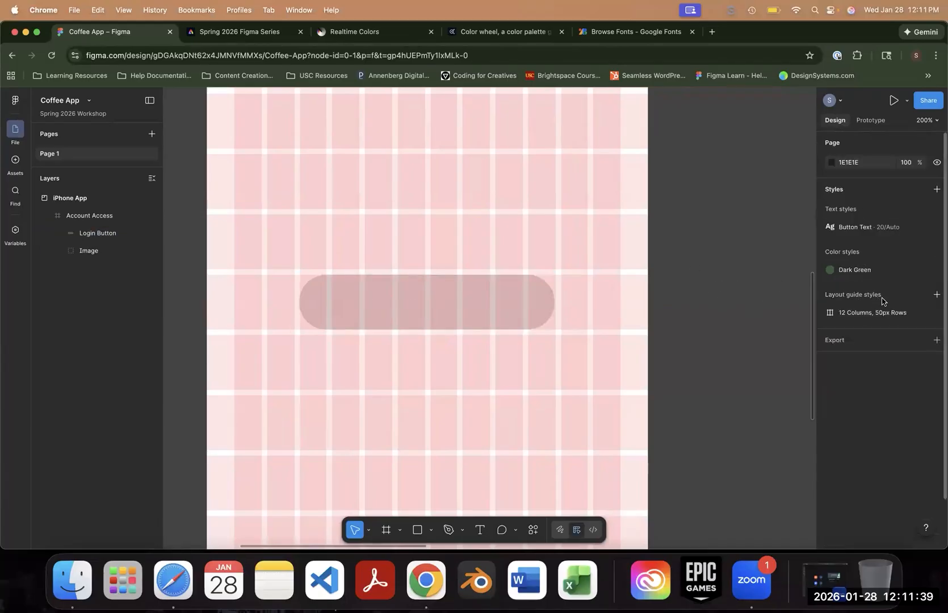
mouse_move(890, 314)
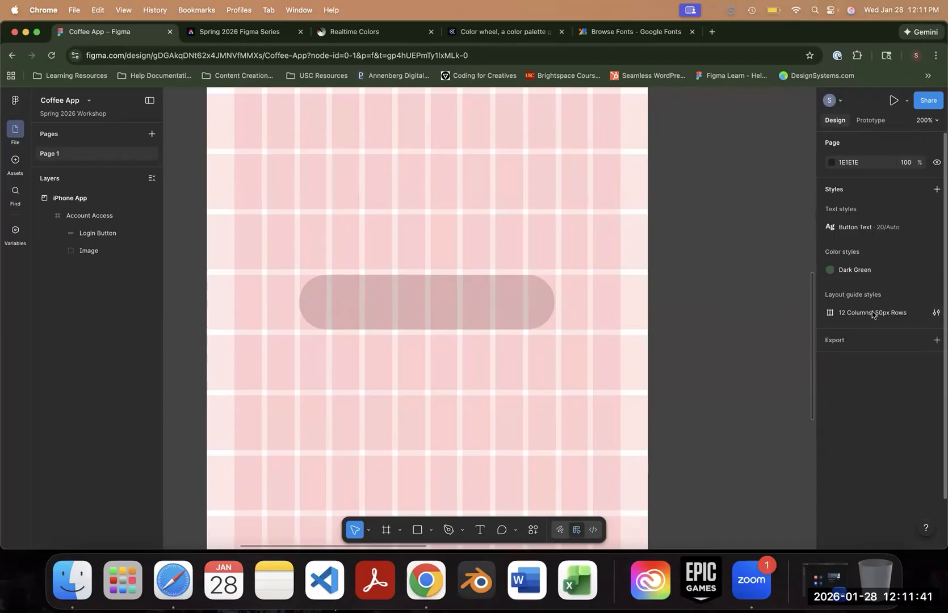
click(935, 313)
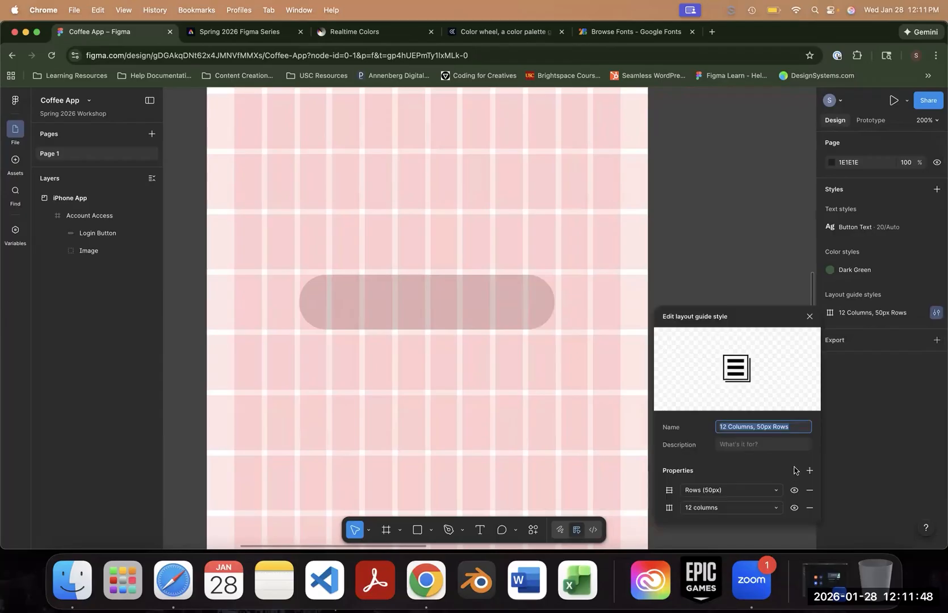
click(794, 491)
click(795, 508)
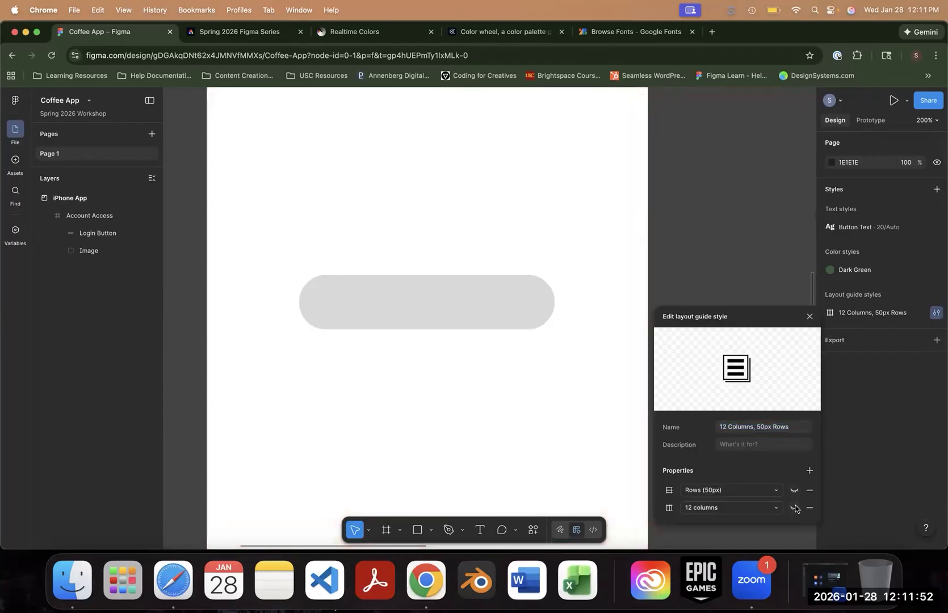
- Add a black (000000) inside stroke of weight 1 to the Login Button
click(443, 297)
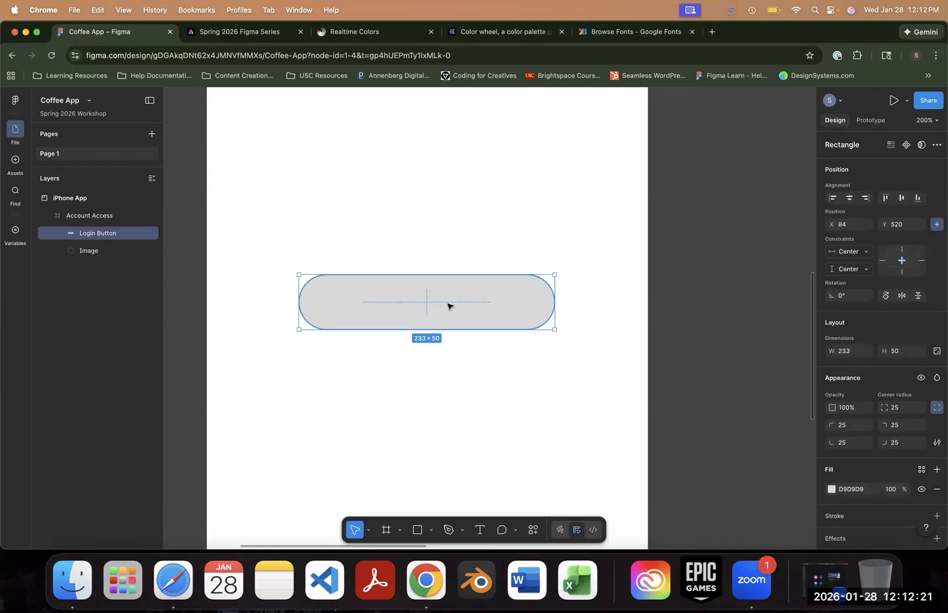
scroll(880, 343, down, 2)
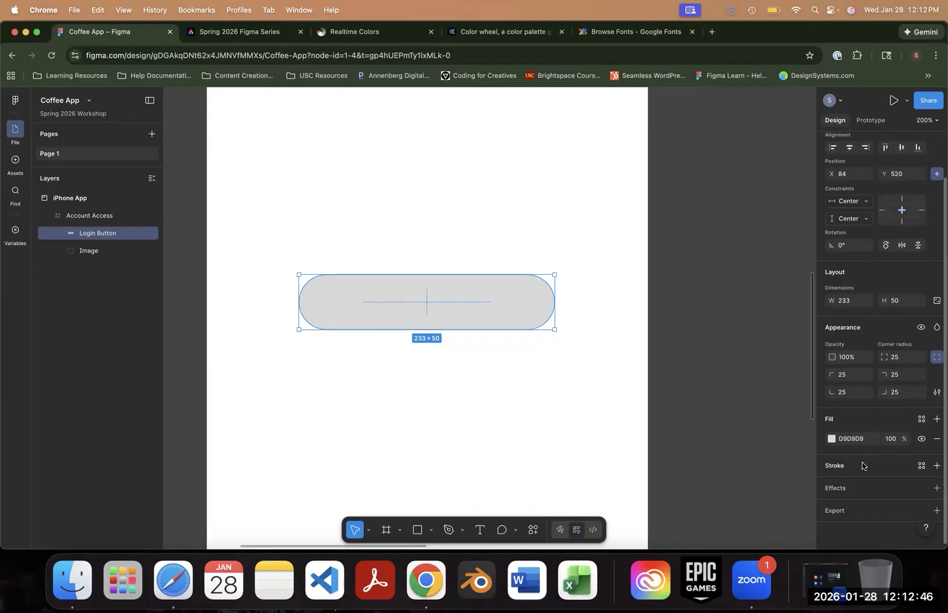
click(937, 466)
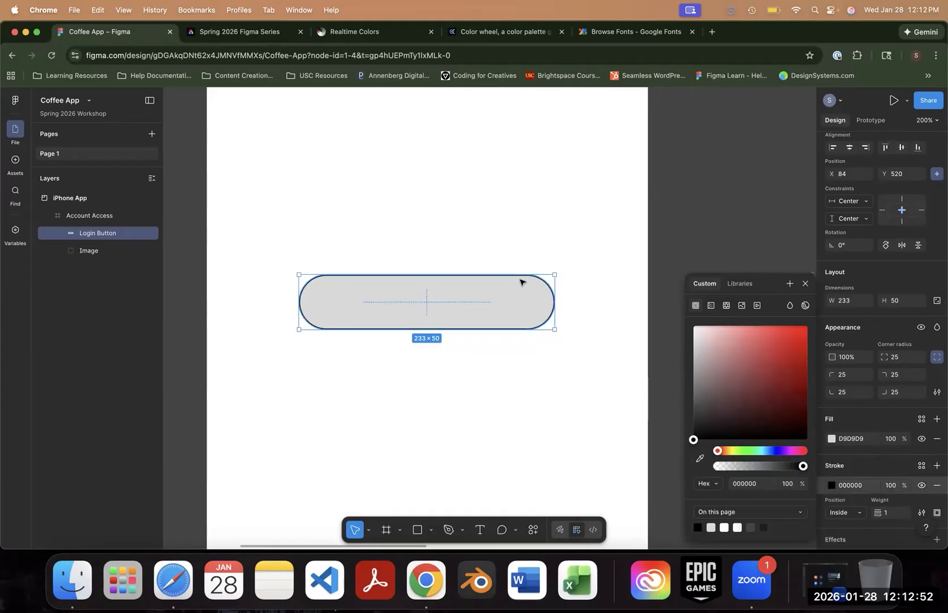
- Examine the Login Button's stroke colour, opacity, position choices and weight setting
click(557, 390)
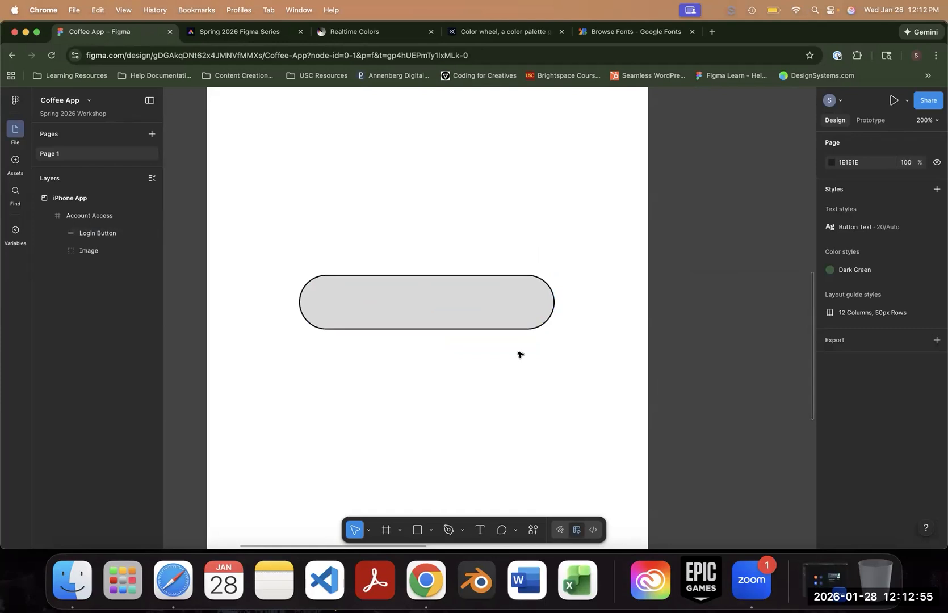
click(512, 317)
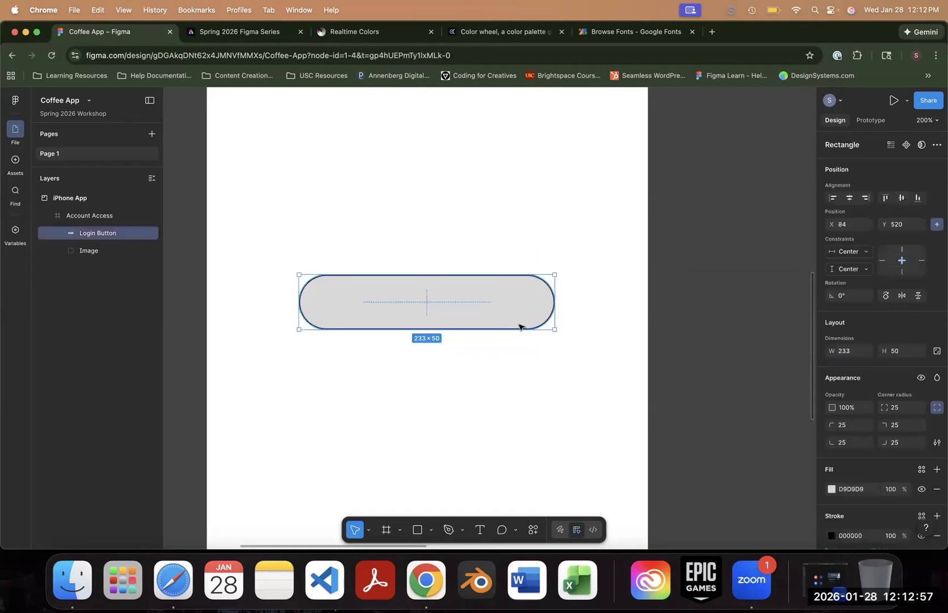
scroll(864, 469, down, 3)
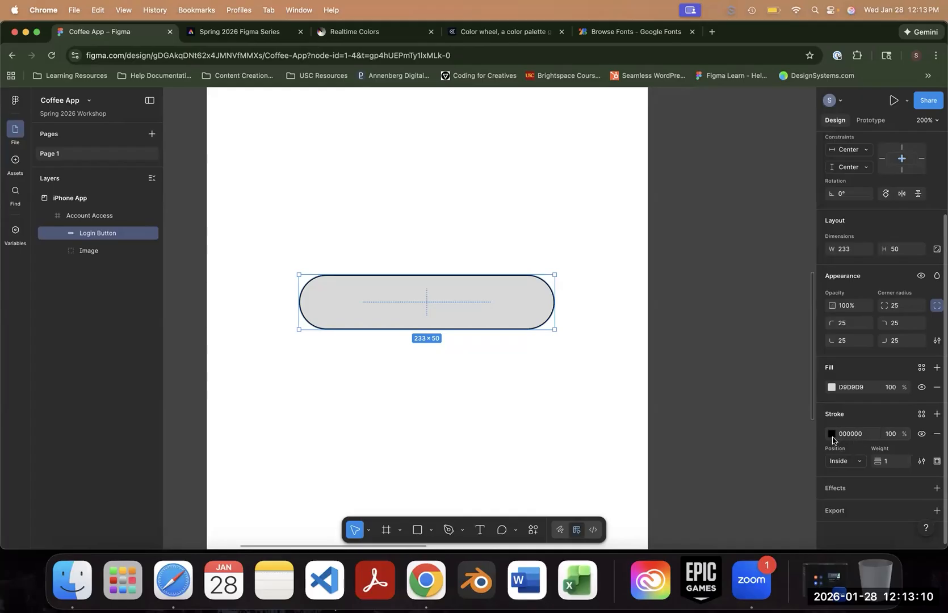
click(832, 435)
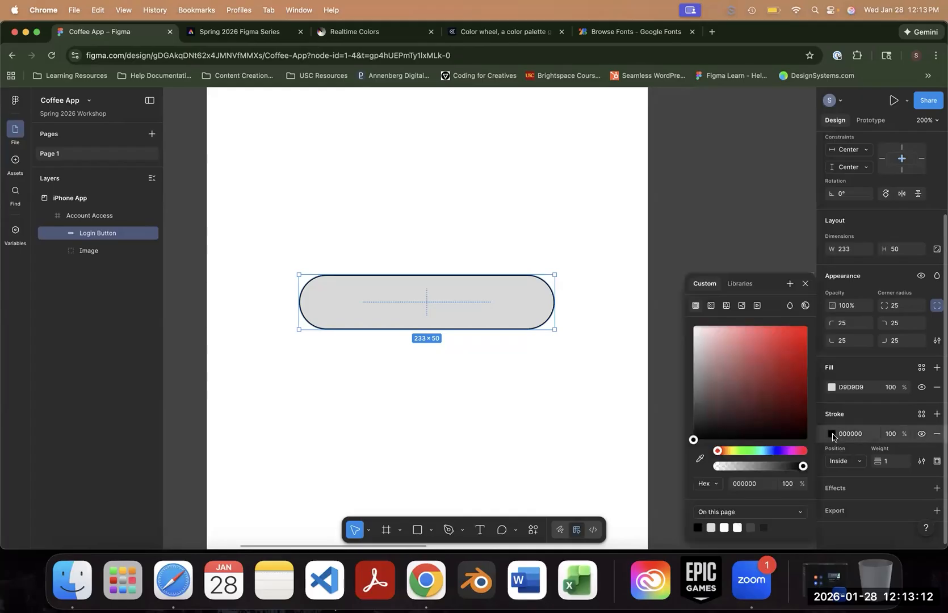
click(832, 434)
click(895, 434)
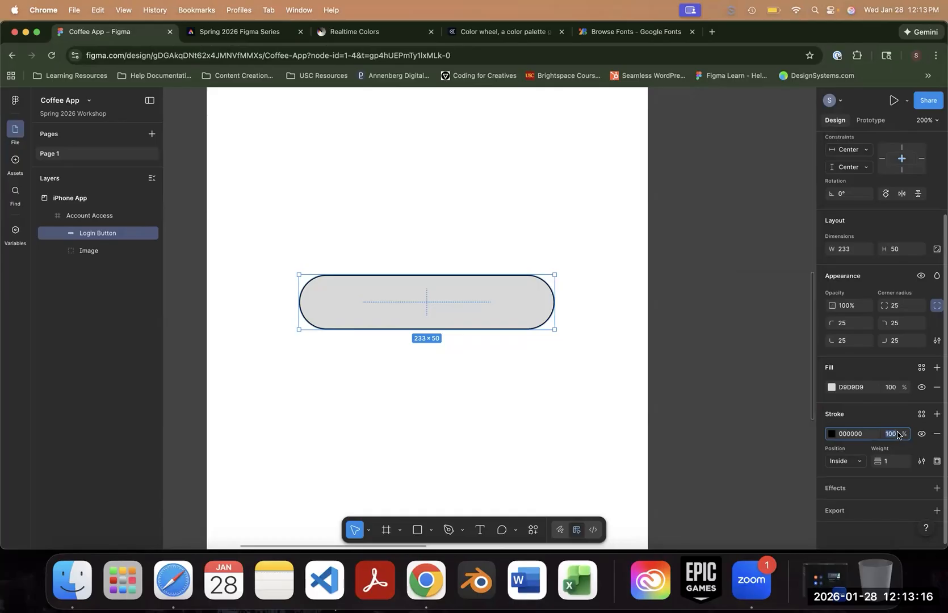
mouse_move(906, 433)
mouse_down()
mouse_move(793, 425)
mouse_move(860, 461)
mouse_up()
click(863, 463)
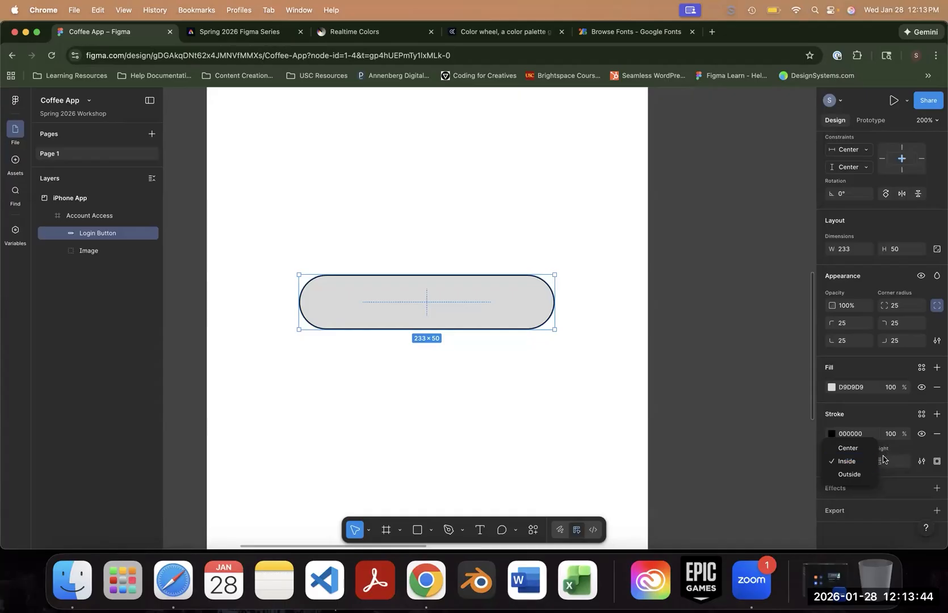
click(879, 461)
mouse_move(879, 461)
mouse_down()
mouse_move(891, 462)
mouse_move(869, 459)
mouse_up()
- Try the Login Button's stroke at Outside with weight 3 and at Center with a thinner weight
click(858, 461)
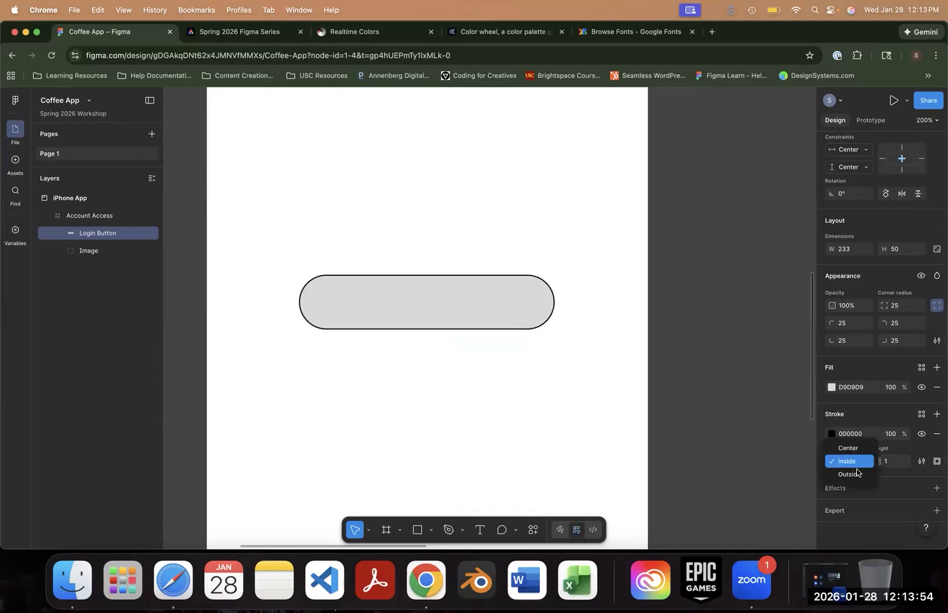
click(872, 475)
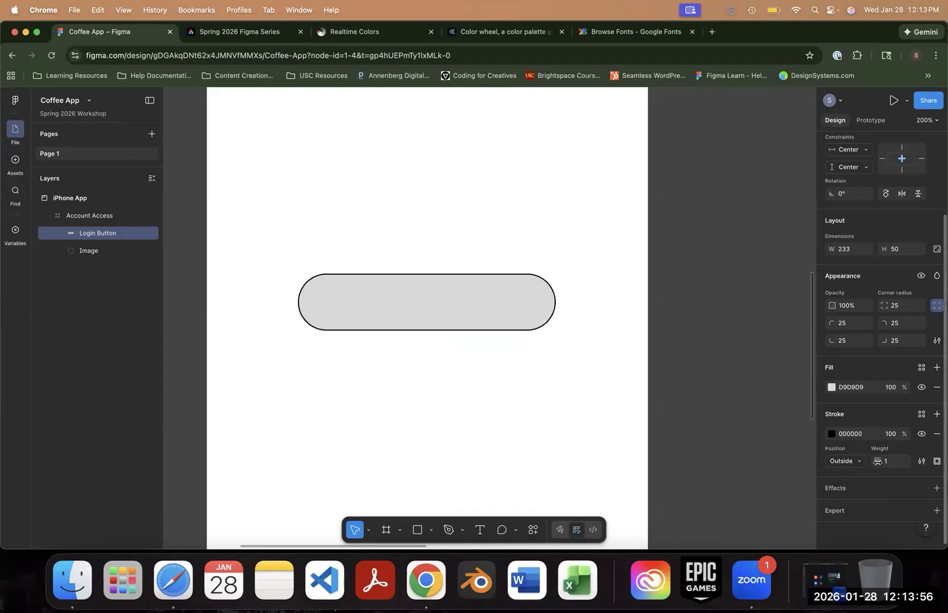
drag(878, 461, 889, 468)
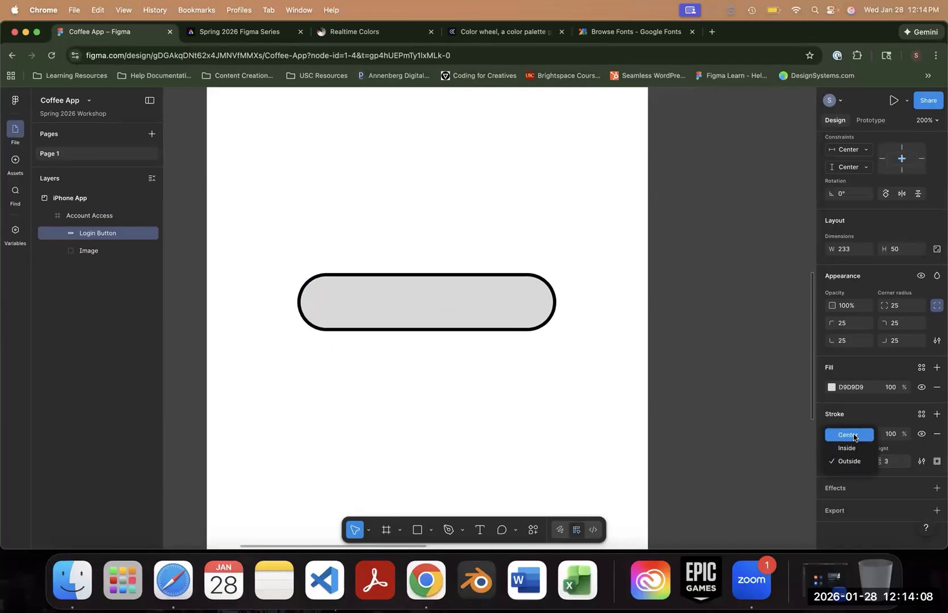
click(854, 435)
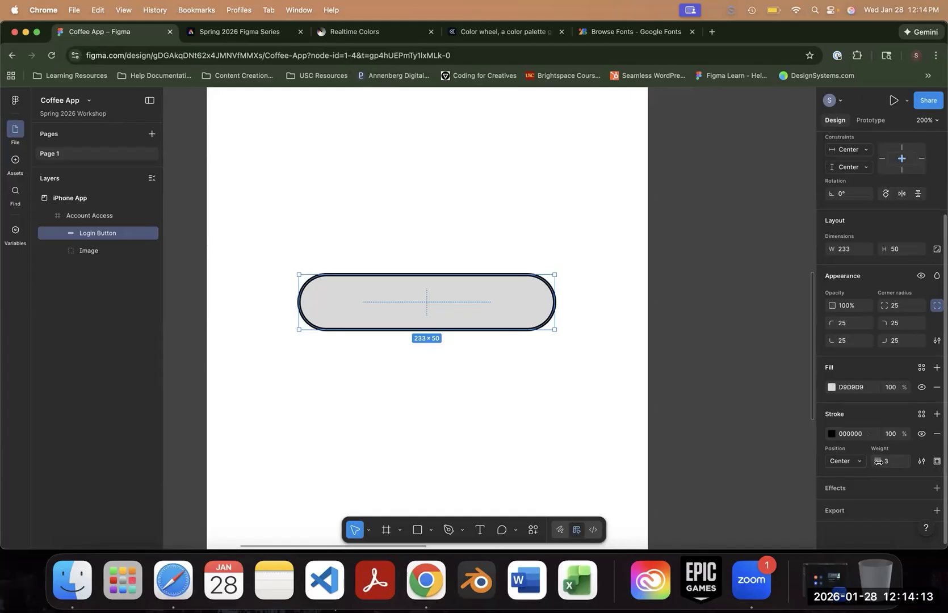
mouse_move(878, 461)
mouse_down()
mouse_move(912, 467)
mouse_move(876, 461)
mouse_up()
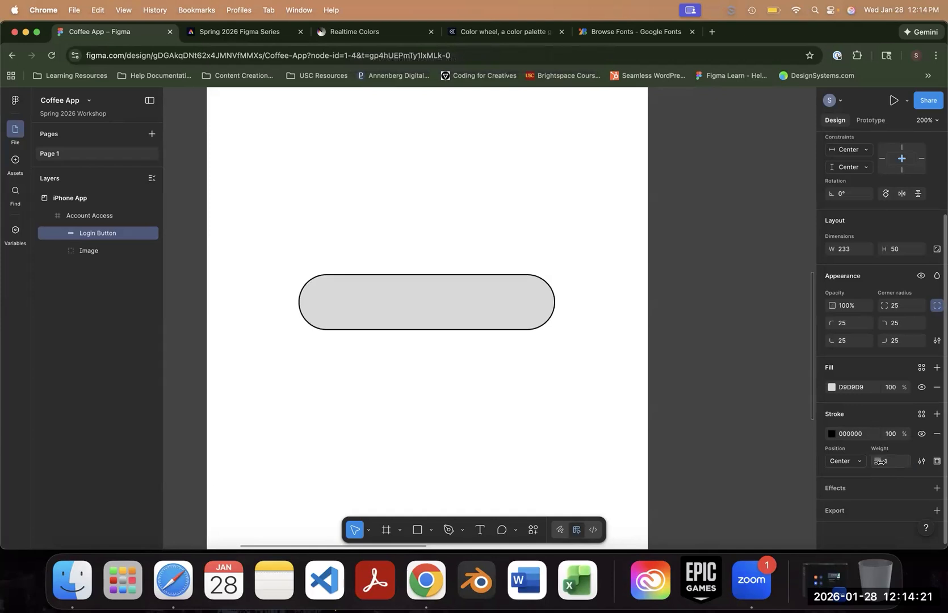
- Remove the Login Button's stroke and fill the button with the Dark Green color style
click(937, 435)
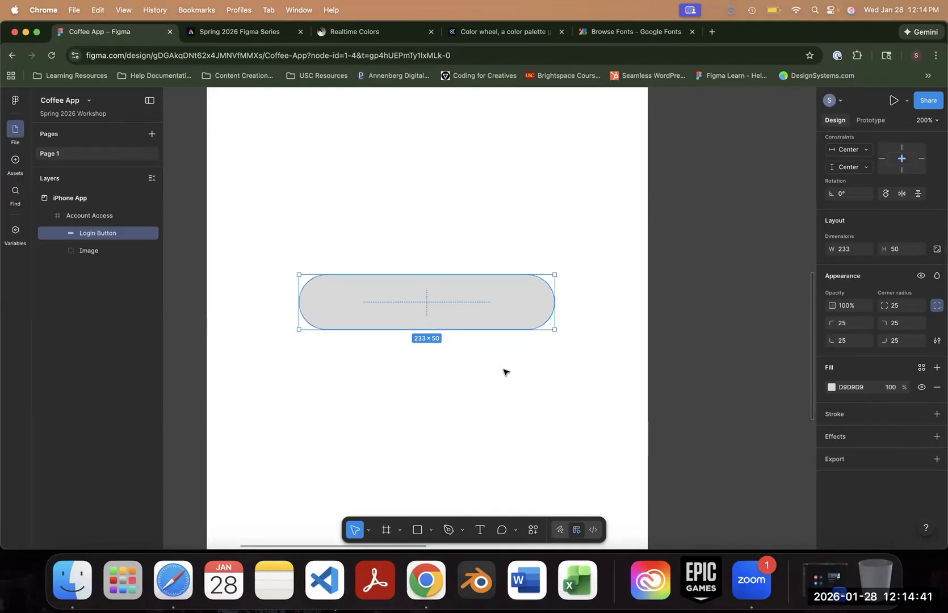
click(832, 387)
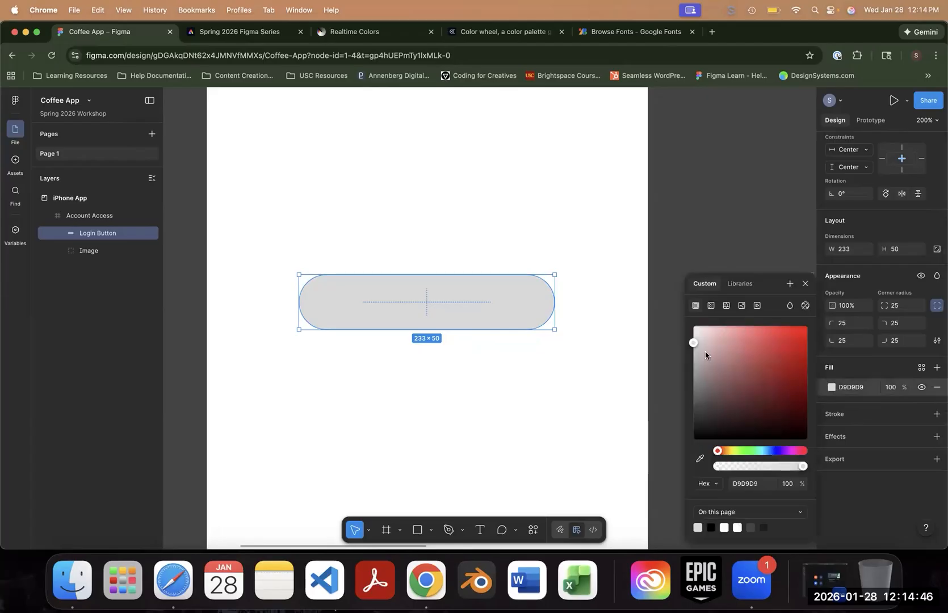
click(897, 373)
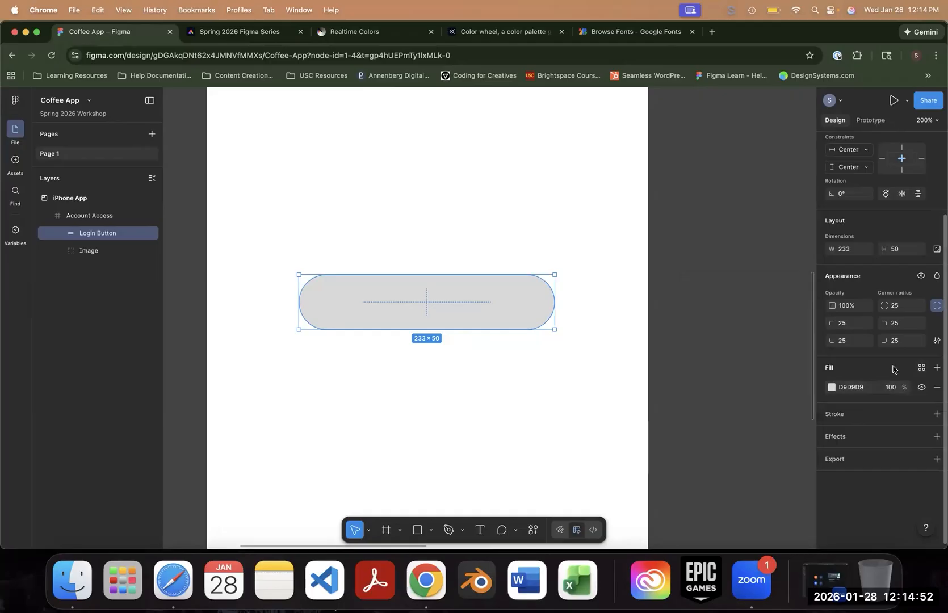
click(921, 372)
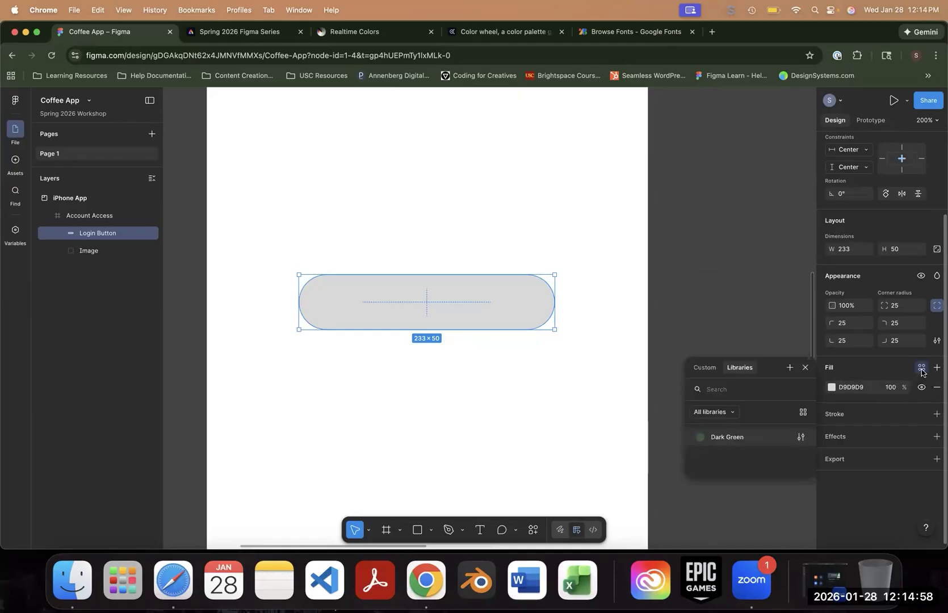
click(734, 438)
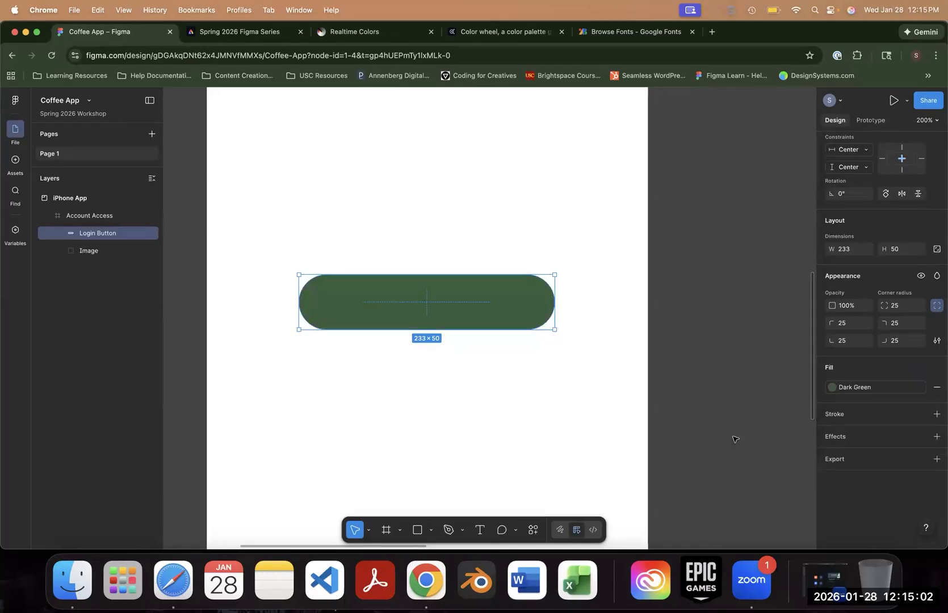
click(529, 386)
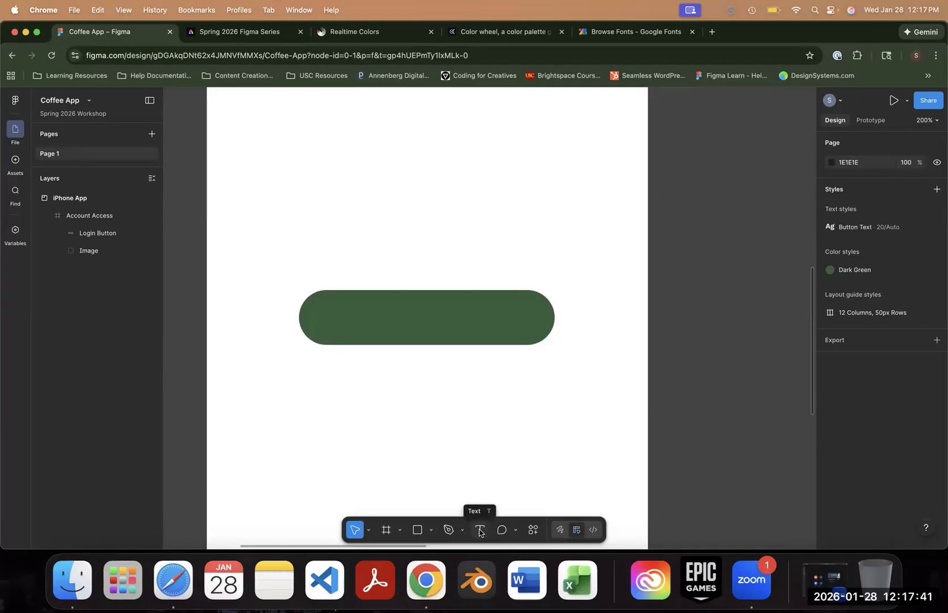
- Draw a fixed-size text box about 245 × 74 above the green button, enter "fsdfkshdgsdgkl" in it, and delete it
key(t)
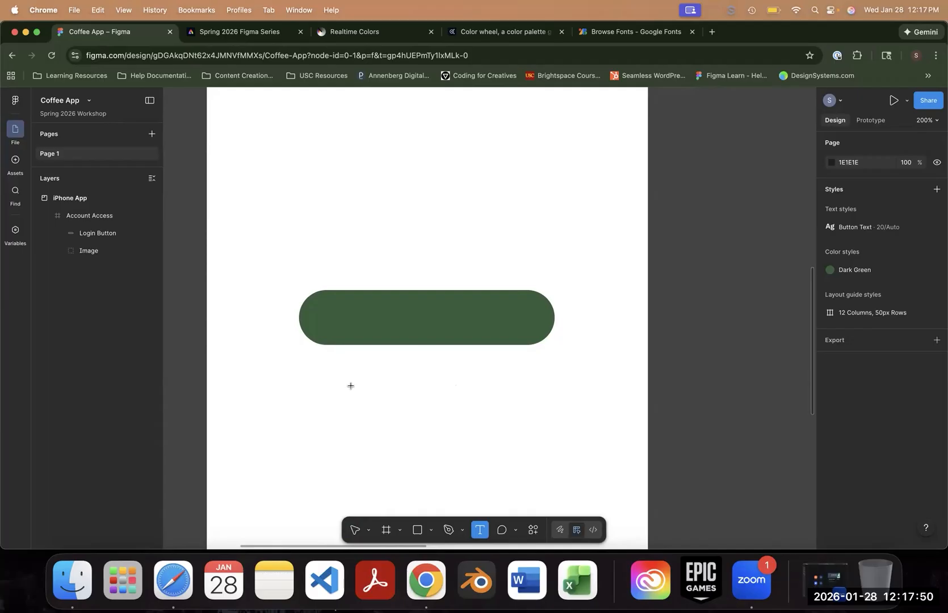
drag(279, 158, 548, 239)
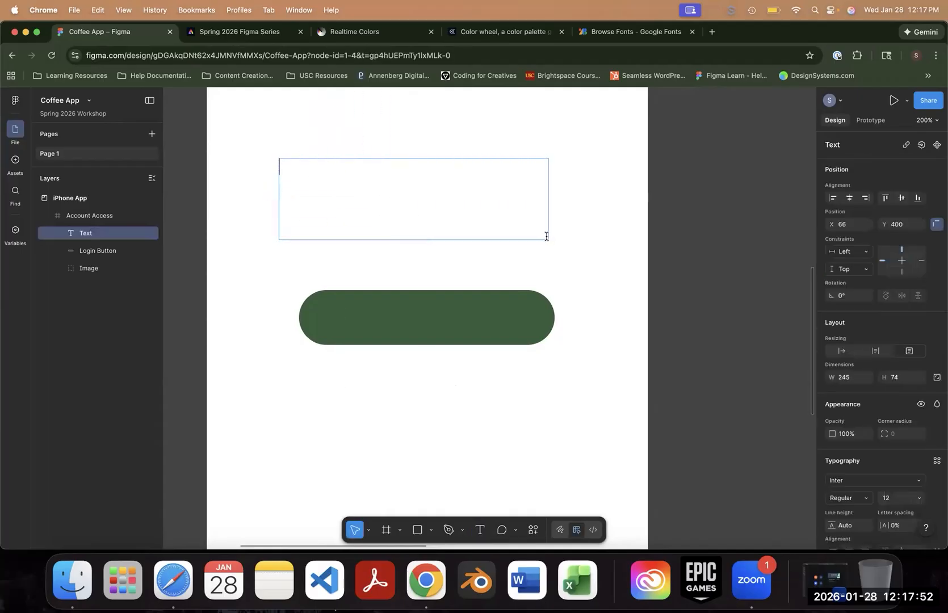
text(fsdfkshdgsdgkl)
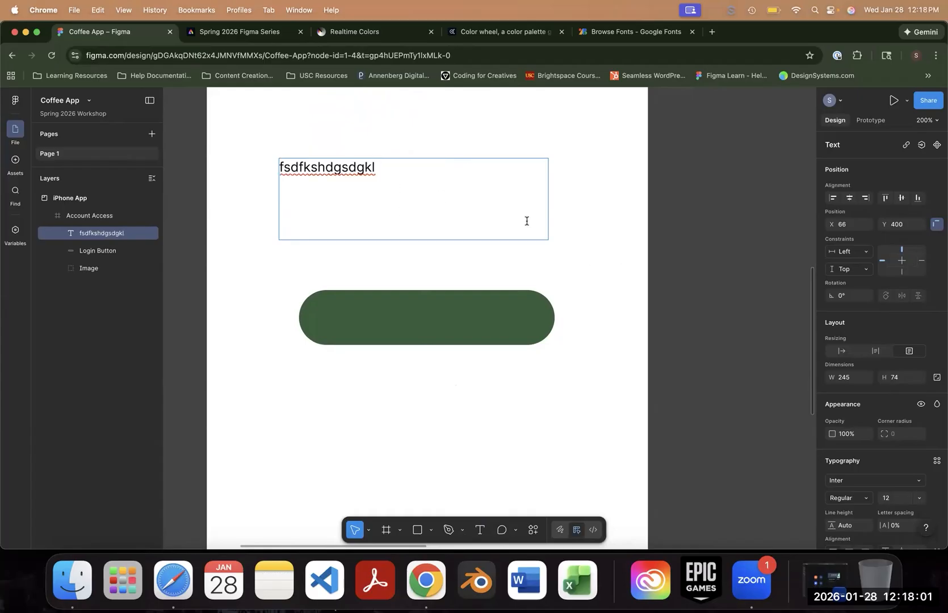
key(Escape)
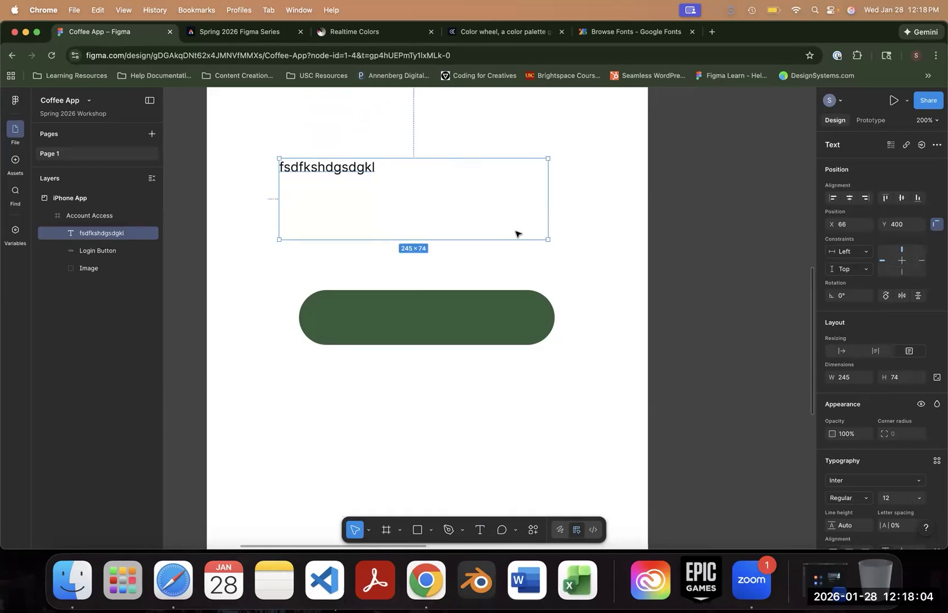
key(Delete)
- Add an auto-width text layer reading "Login" just below the green button
key(t)
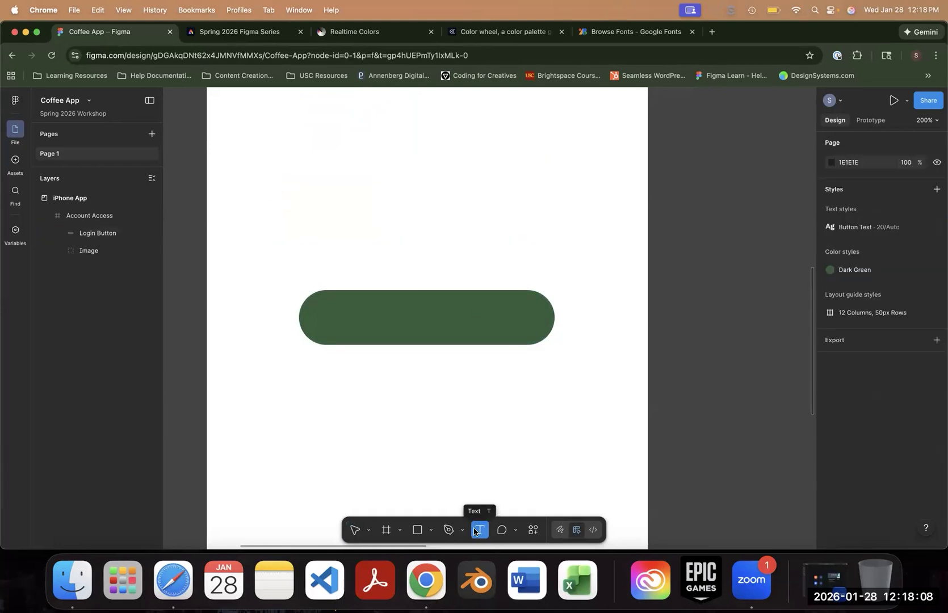
click(359, 387)
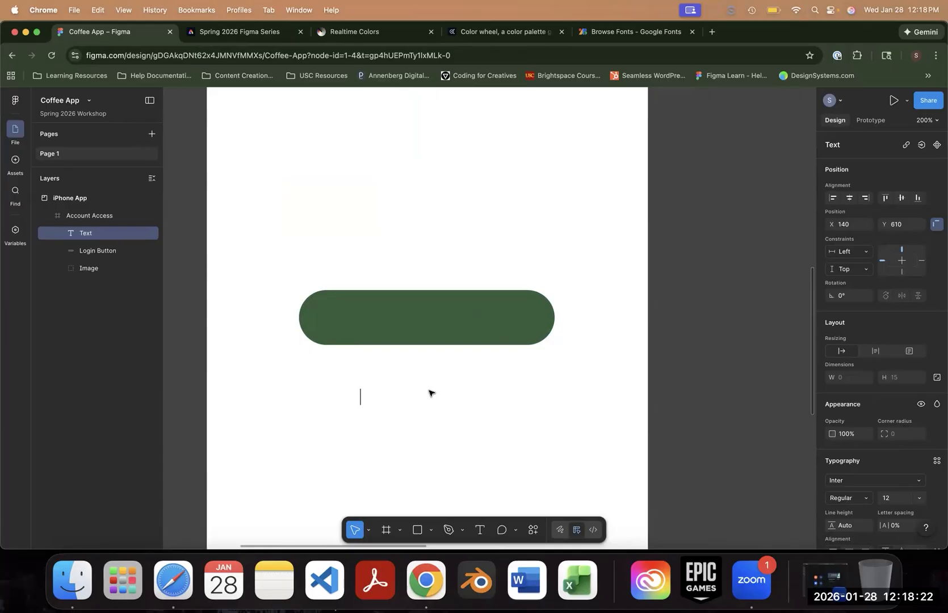
text(Login)
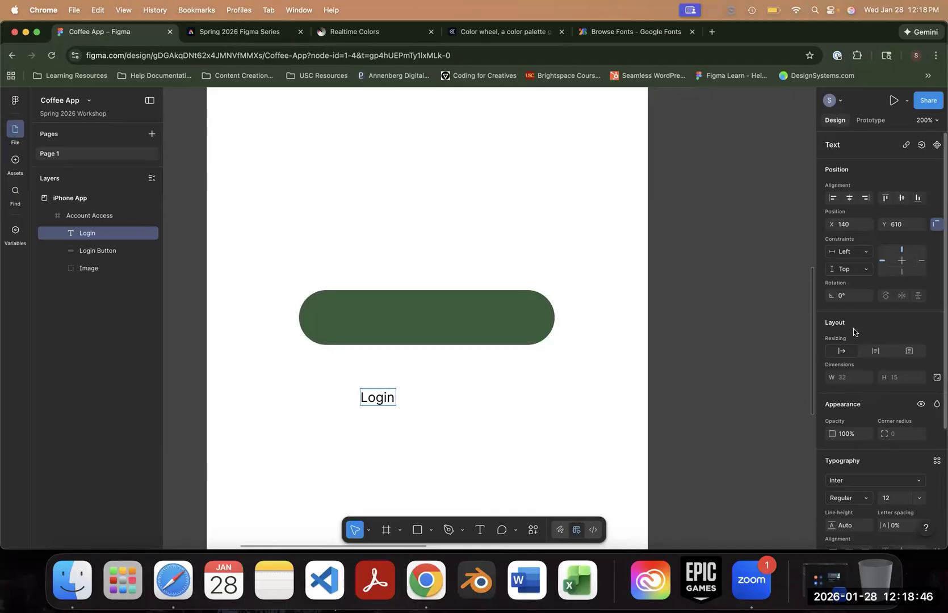
scroll(897, 369, down, 5)
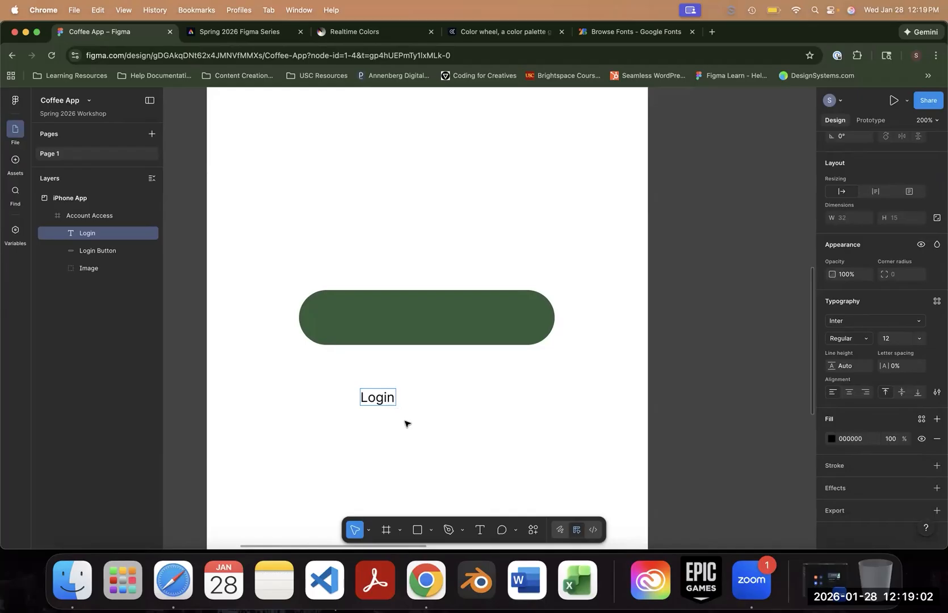
key(Escape)
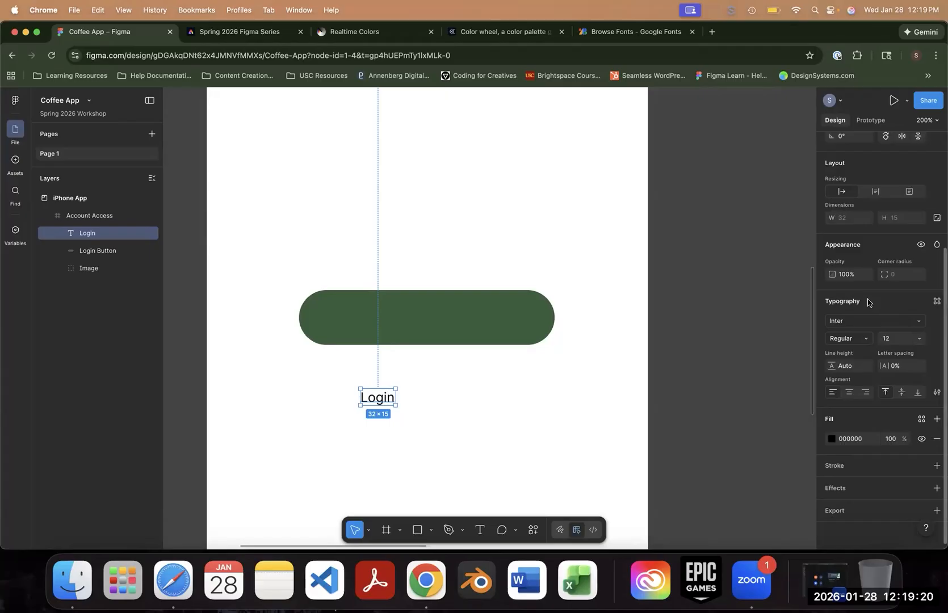
- Apply the Button Text style to the Login text and deselect it
click(937, 301)
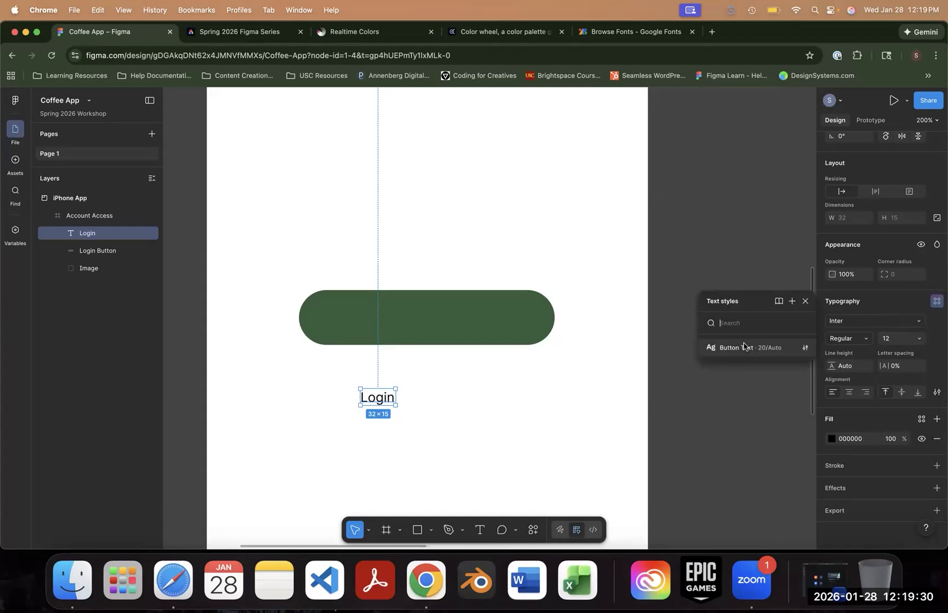
click(745, 347)
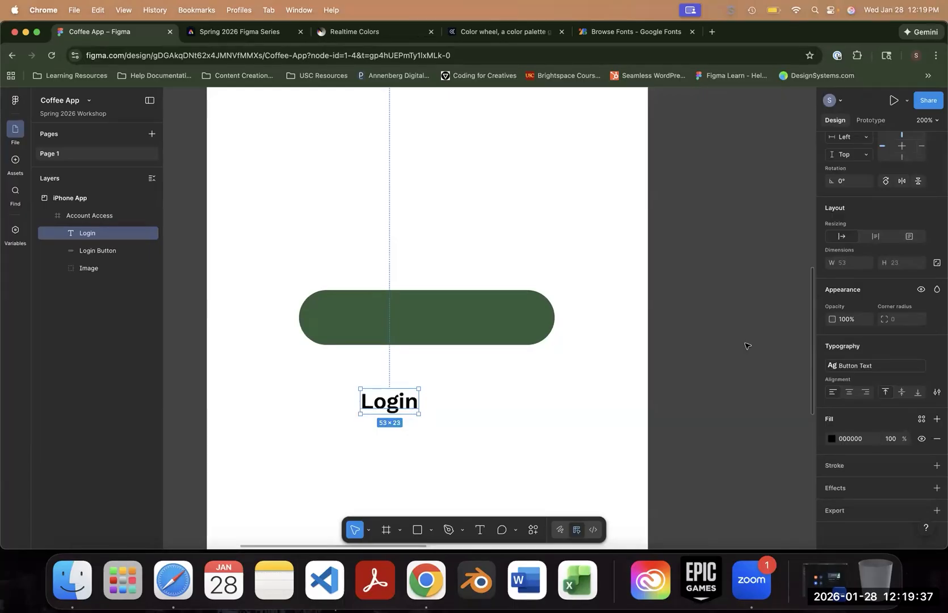
click(498, 507)
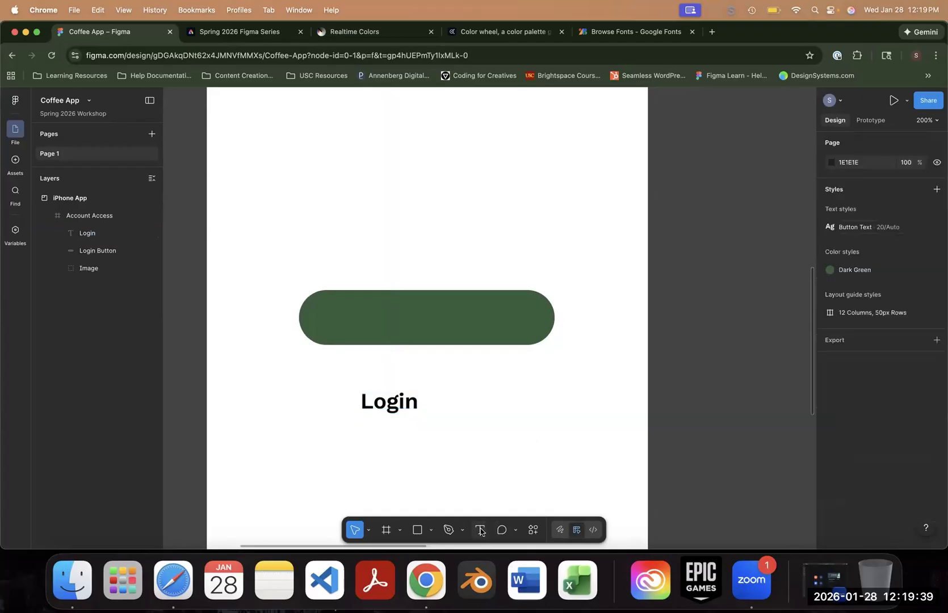
- Add a second "Login" text layer beside and slightly below the first one
key(t)
click(482, 420)
text(Login)
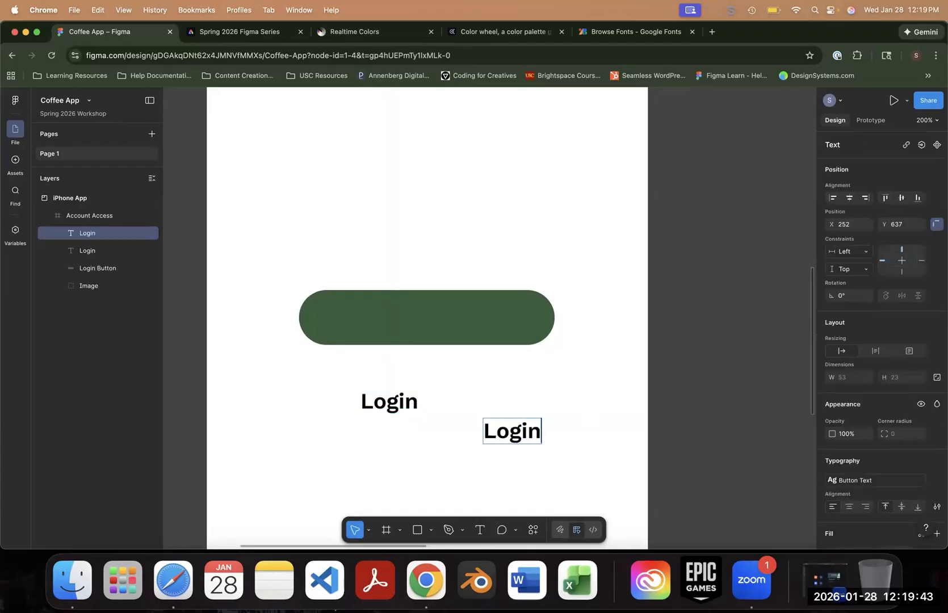
key(Escape)
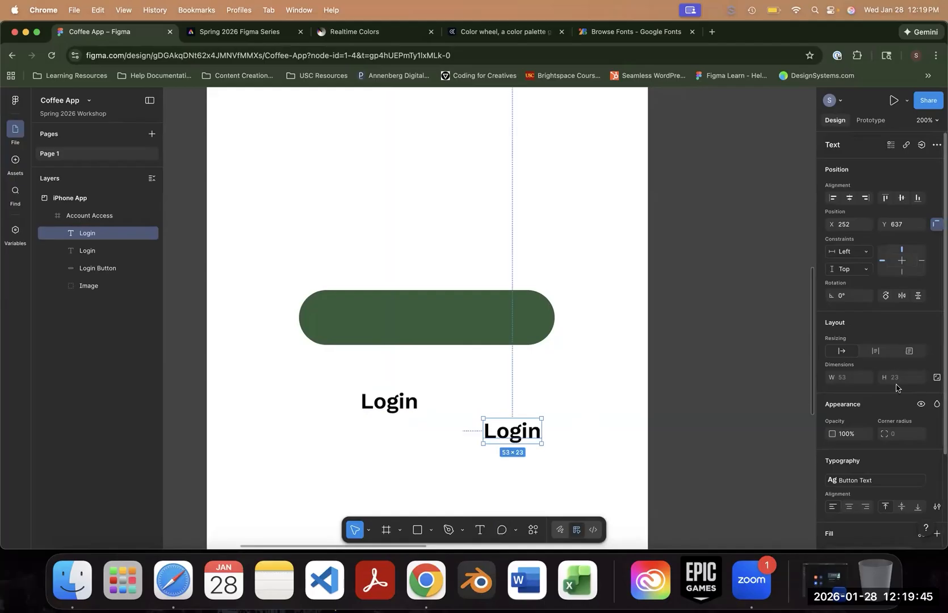
- Detach the Button Text style from the second Login text and set it to Wix Madefor Display, Regular, size 50
scroll(924, 435, down, 3)
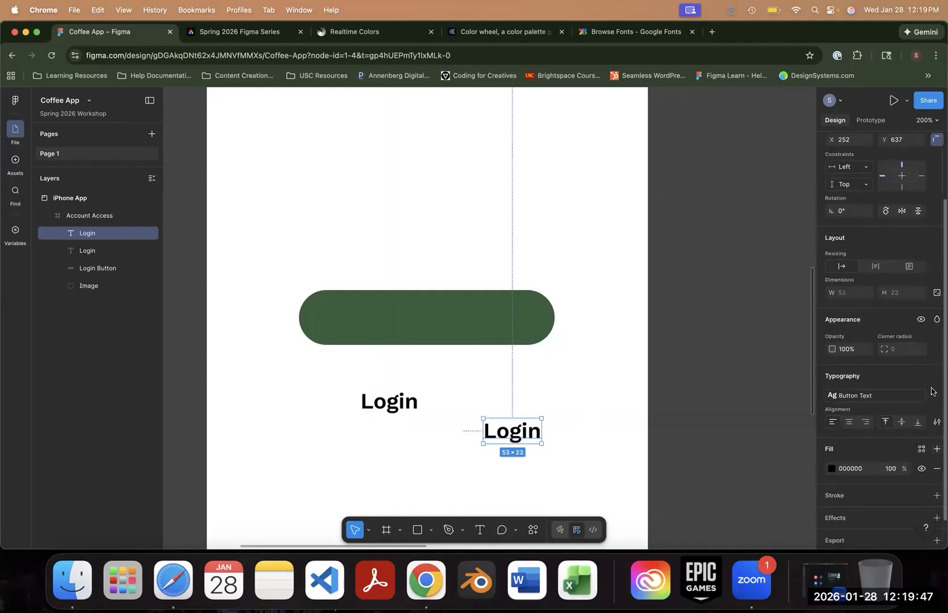
click(936, 395)
click(871, 396)
click(749, 374)
click(856, 415)
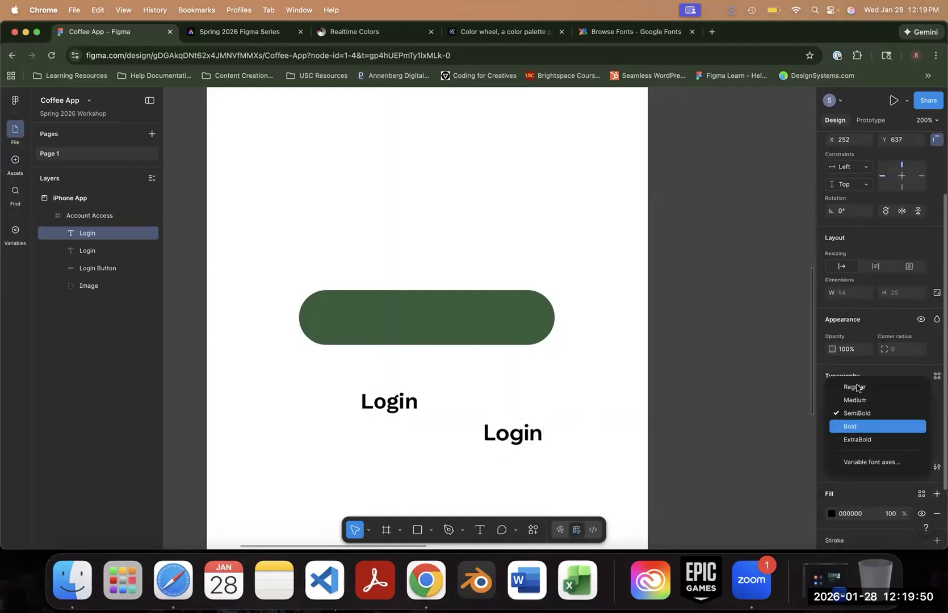
click(855, 387)
click(903, 416)
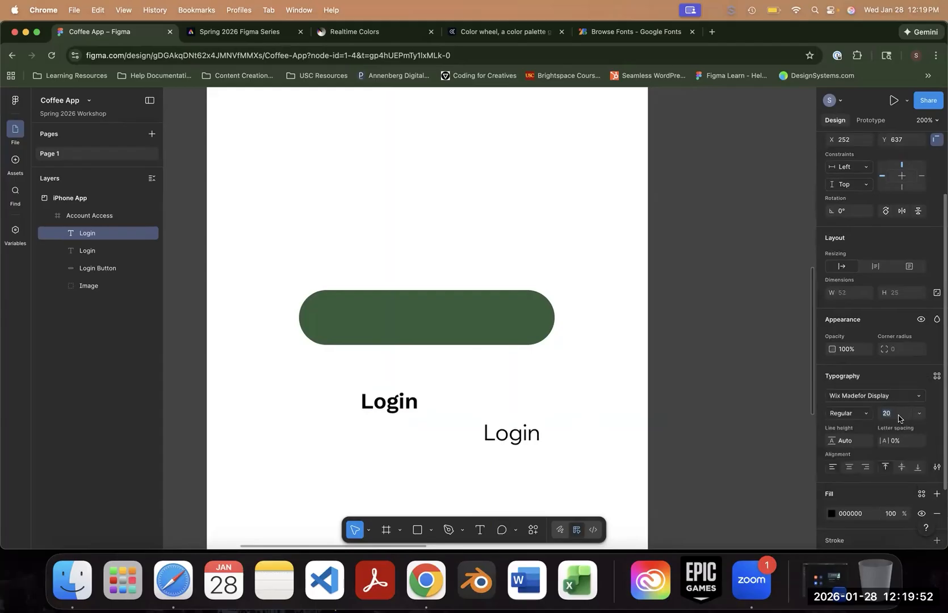
text(50)
key(Return)
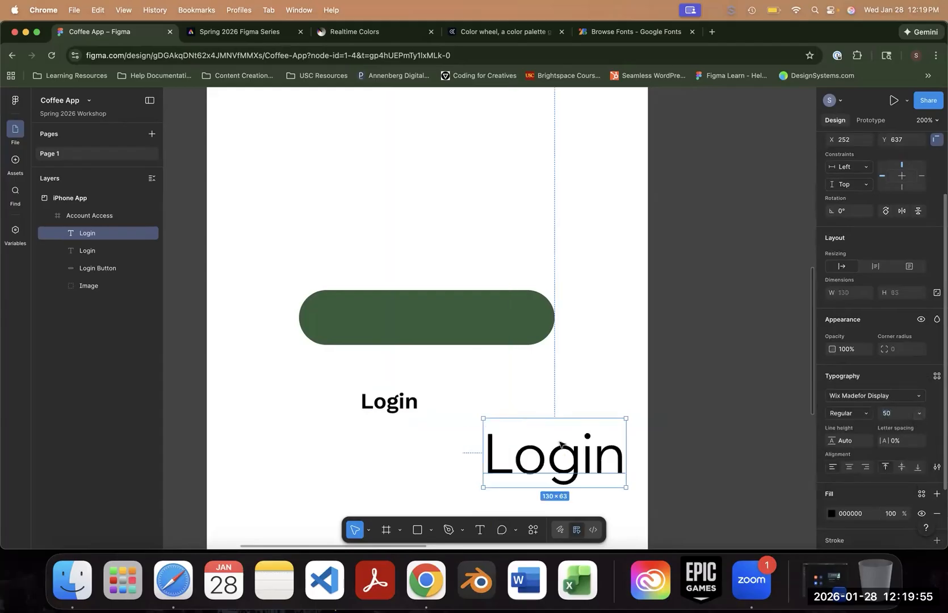
- Reapply the Button Text style to the second, oversized Login text and delete that text layer
double_click(619, 455)
click(619, 456)
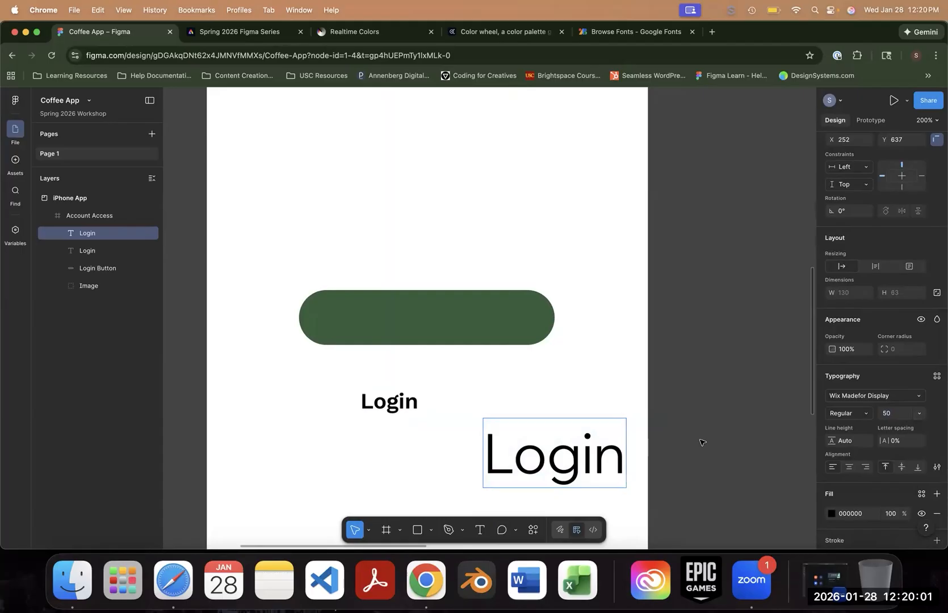
click(936, 376)
click(767, 423)
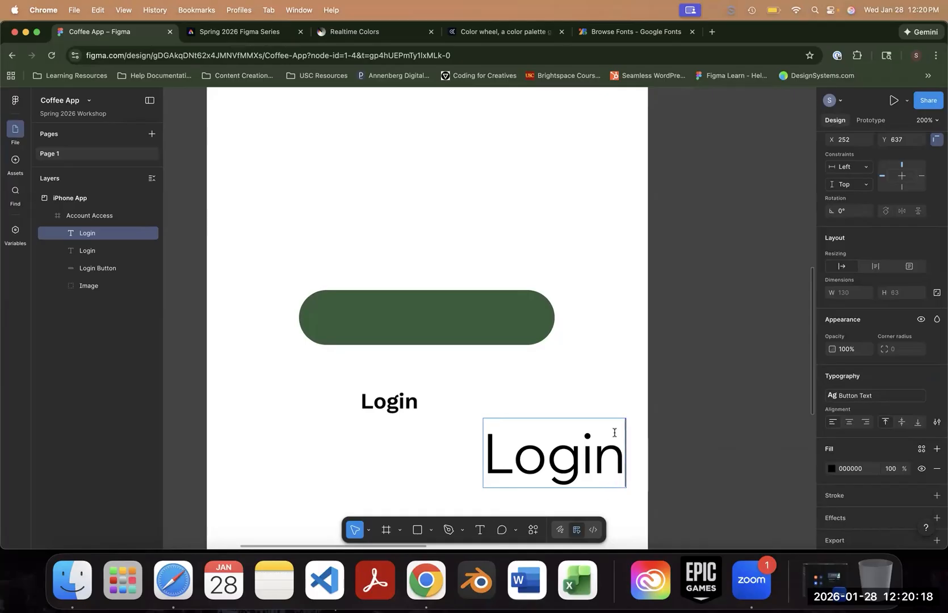
key(Escape)
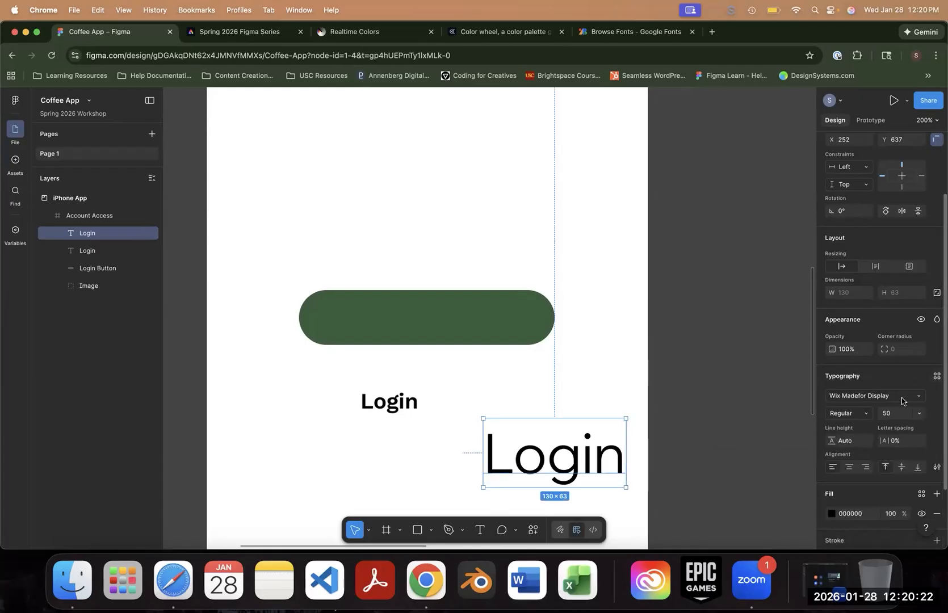
click(936, 375)
click(738, 423)
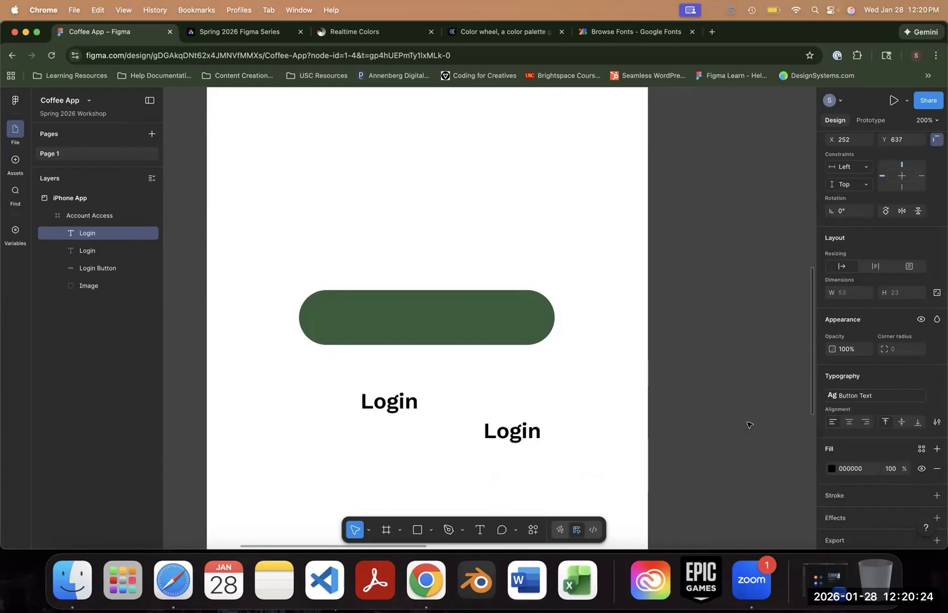
key(Delete)
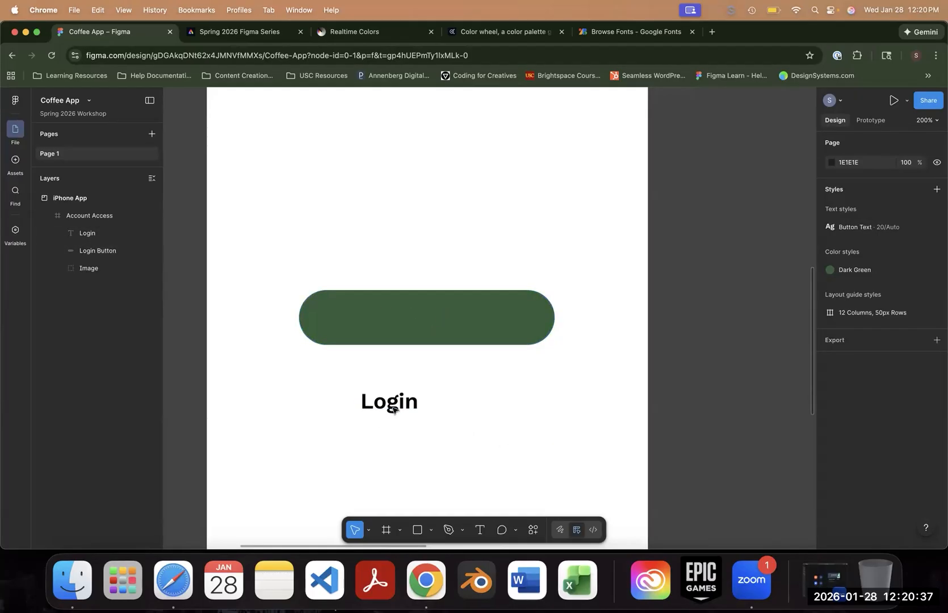
- Move the remaining Login text onto the green button and centre it there horizontally and vertically
drag(396, 404, 406, 318)
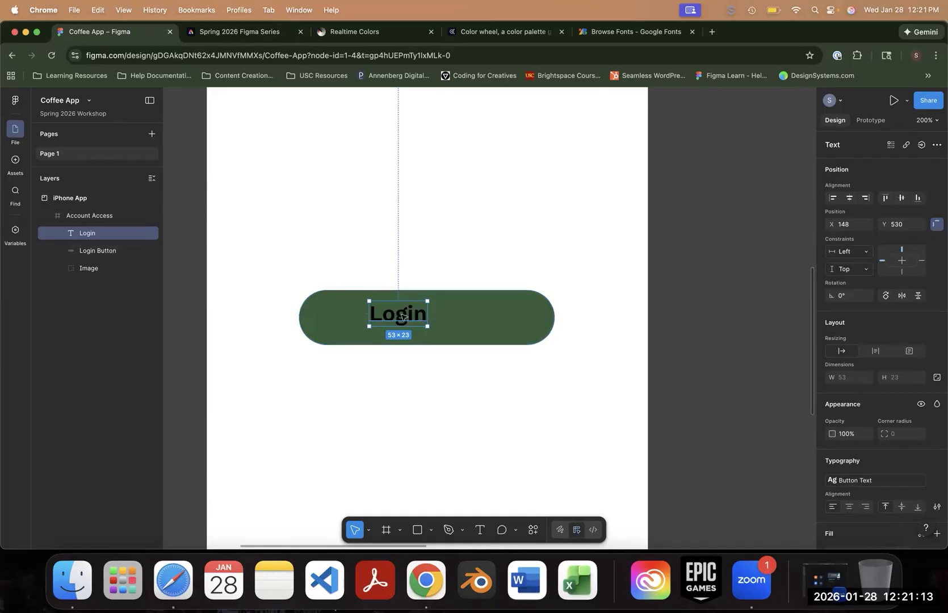
shift+click(507, 322)
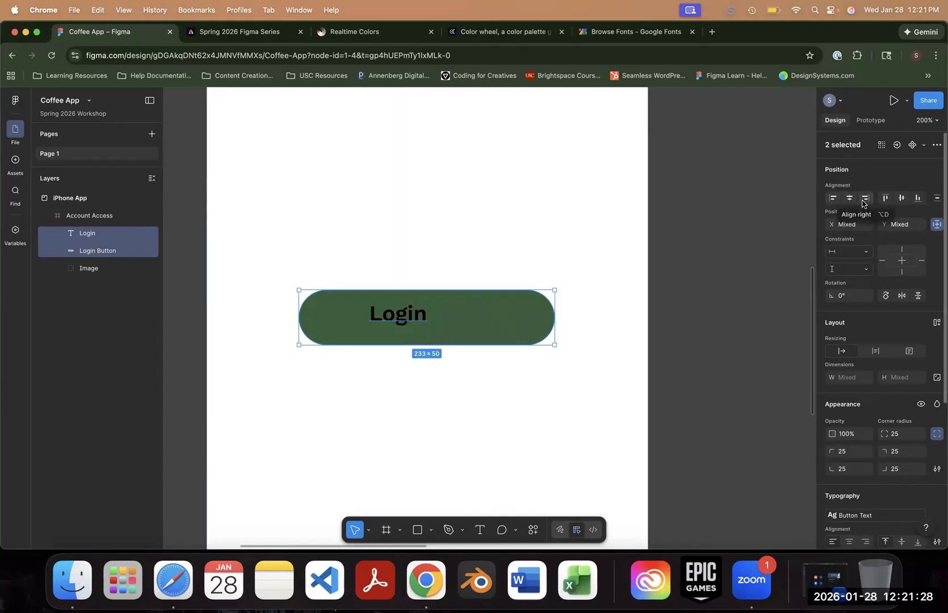
click(833, 198)
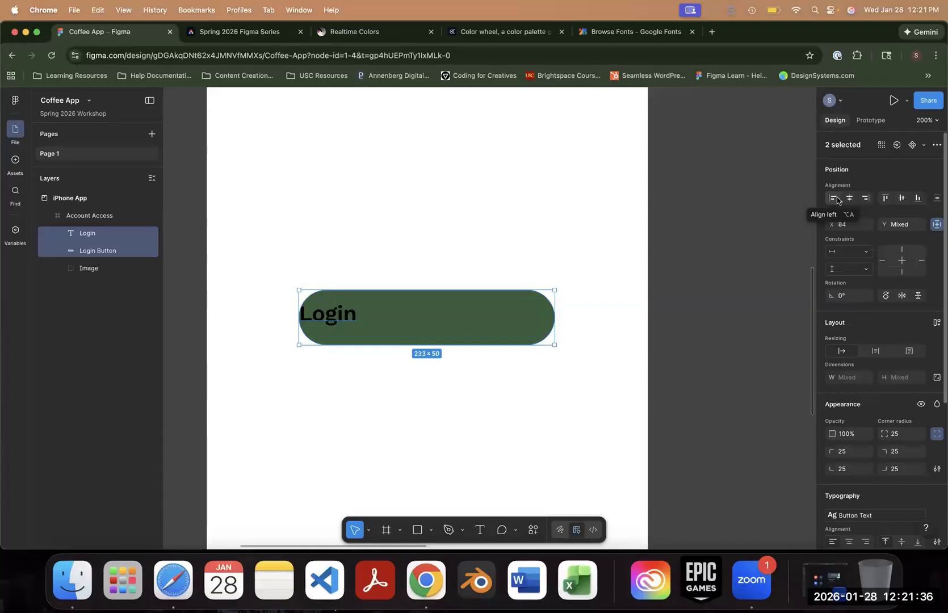
click(867, 200)
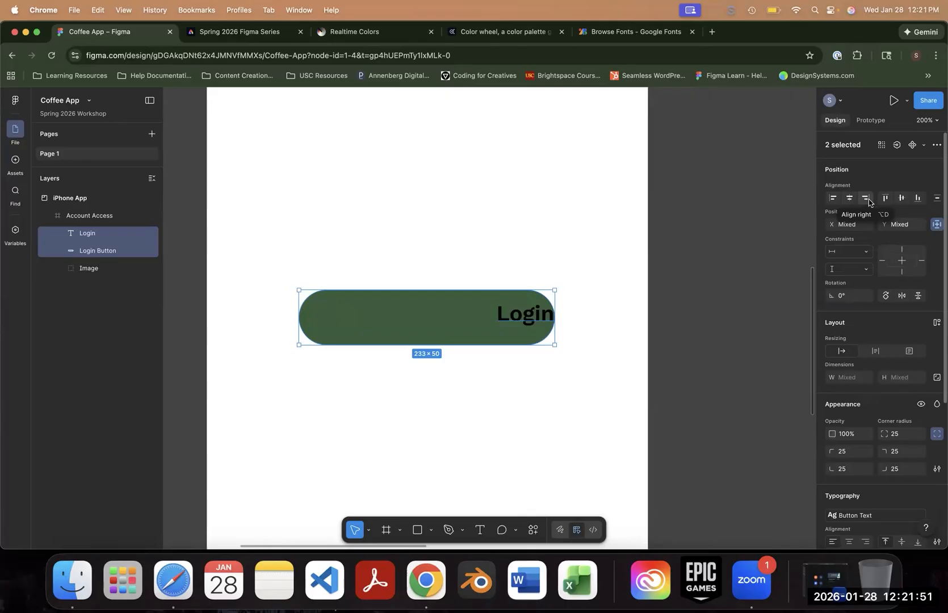
click(849, 198)
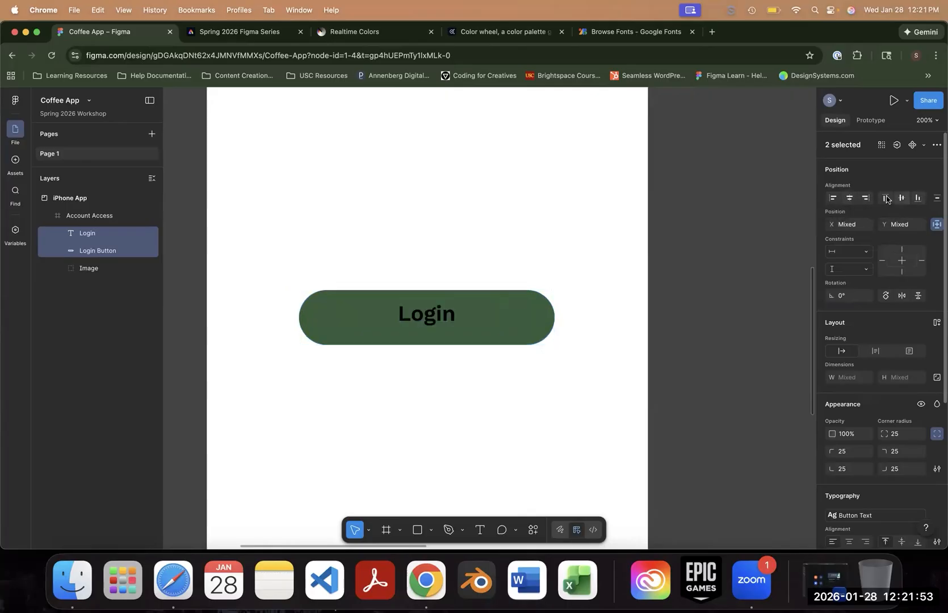
click(902, 198)
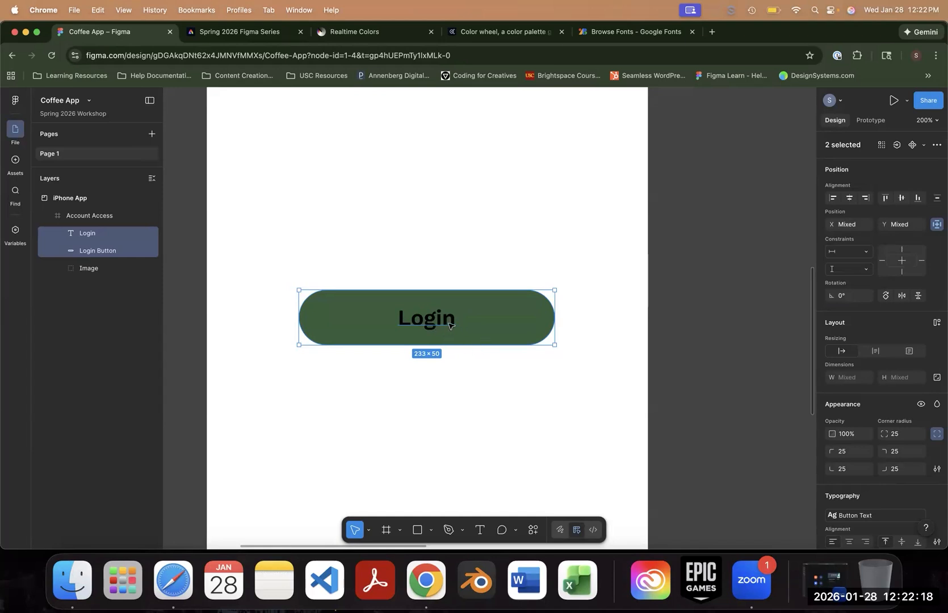
click(470, 353)
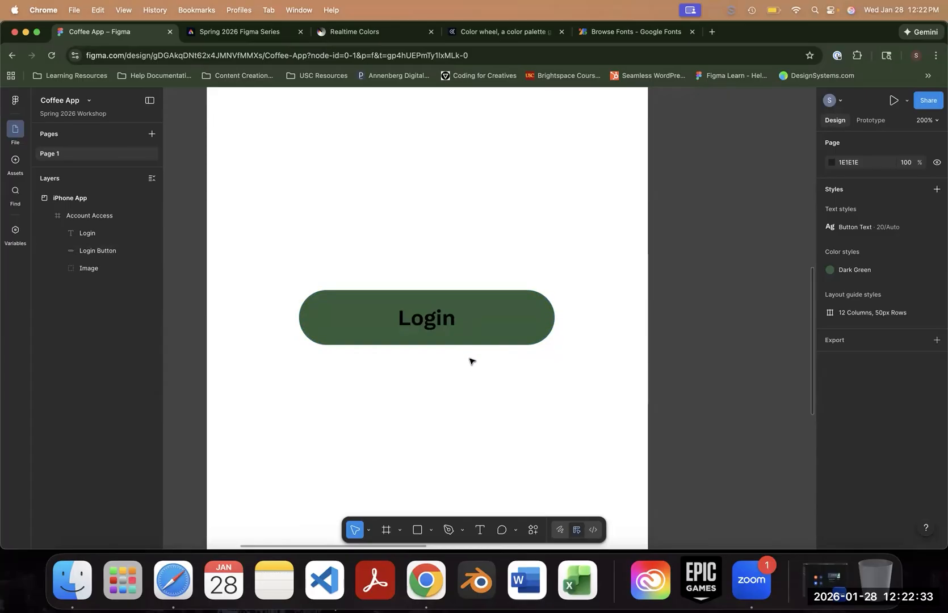
- Set the Login text's fill to white (#FFFFFF) by sampling the screen's white background with the eyedropper
click(424, 322)
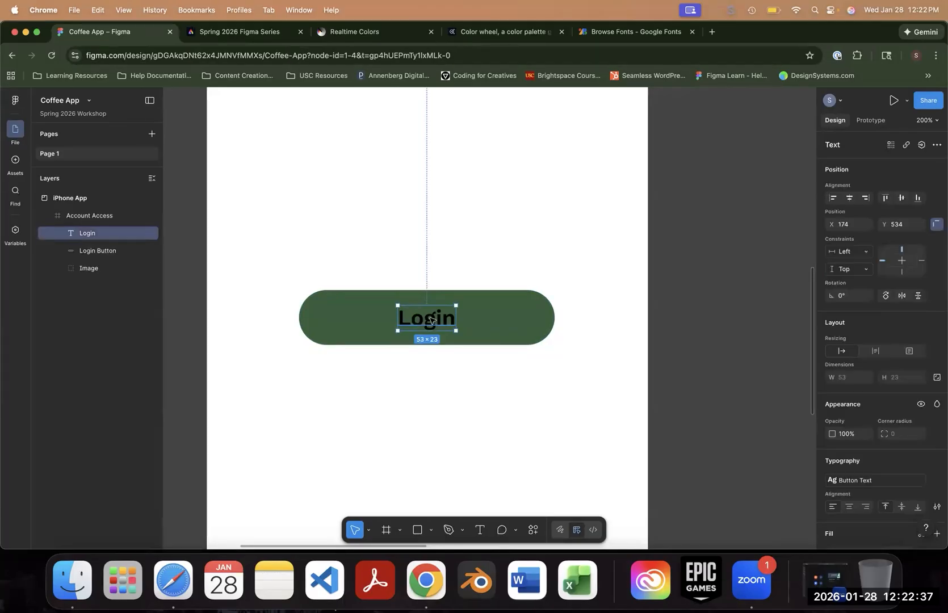
scroll(864, 395, down, 5)
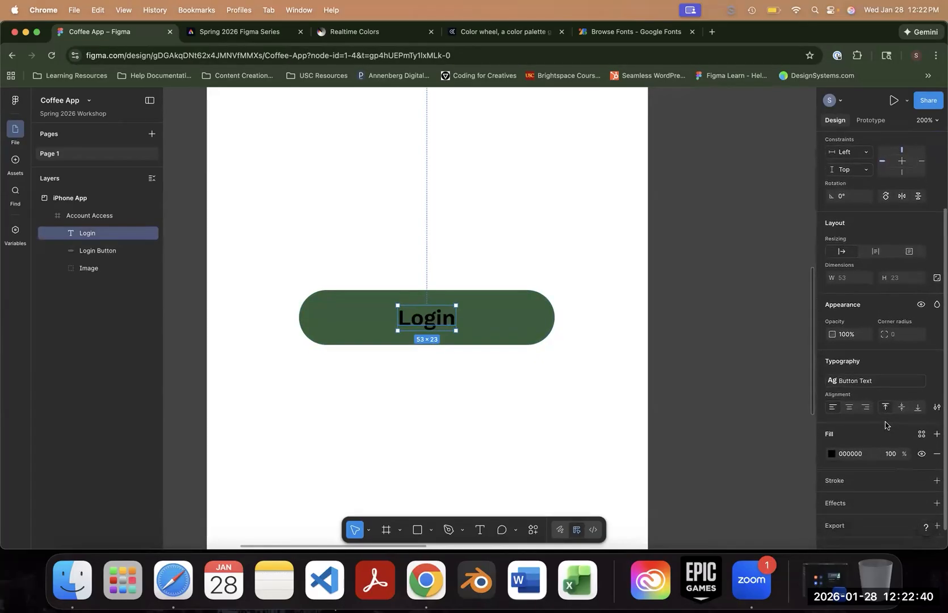
scroll(885, 425, down, 1)
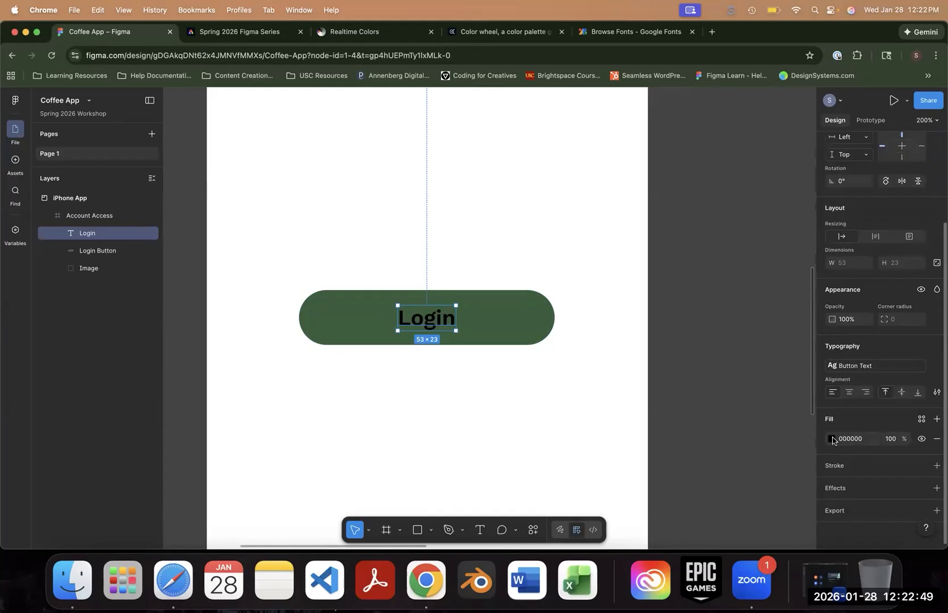
click(832, 439)
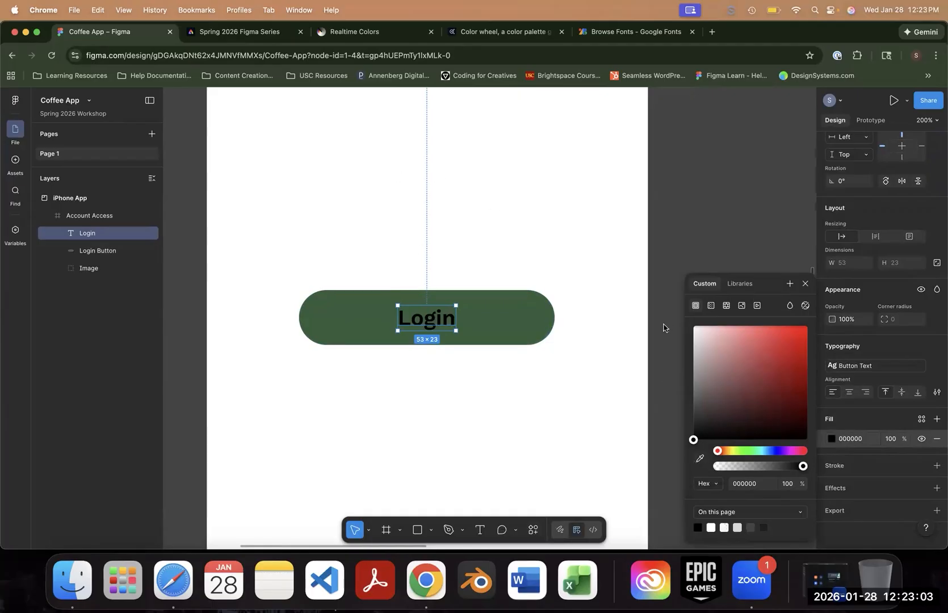
click(700, 460)
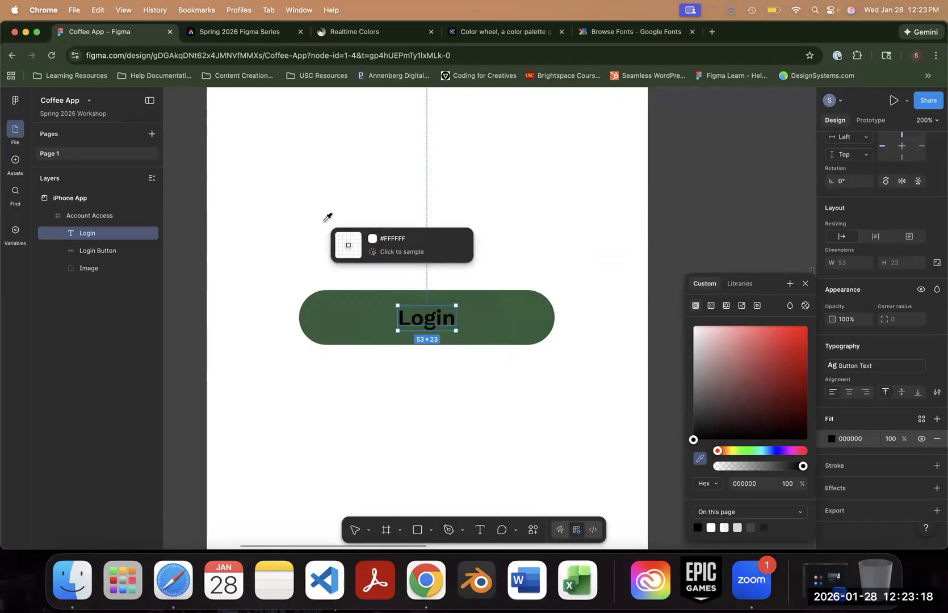
click(347, 218)
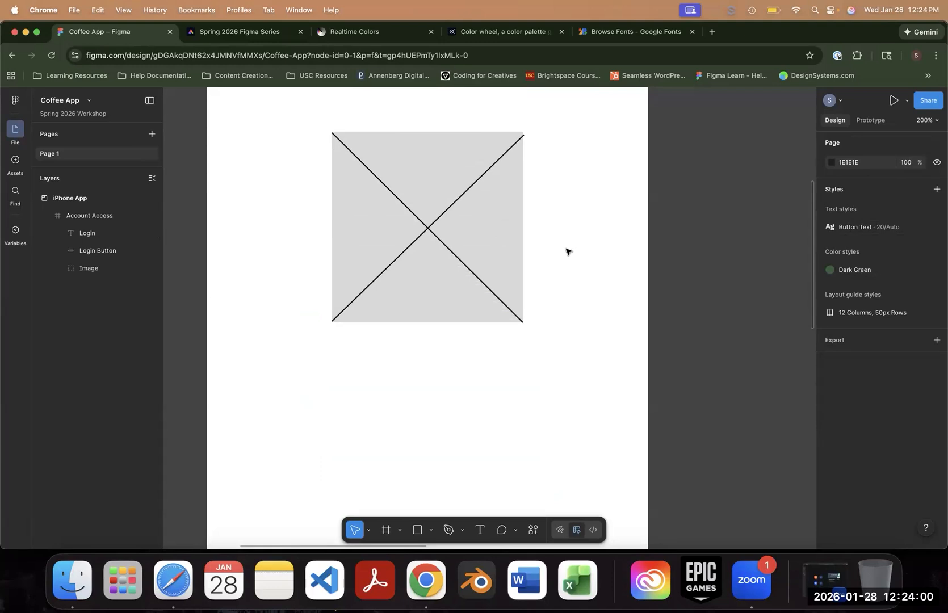
- Examine the Account Access screen from its upper edge and image placeholder down to the login button
scroll(582, 267, up, 2)
scroll(587, 266, down, 5)
scroll(587, 266, down, 5)
scroll(587, 266, up, 8)
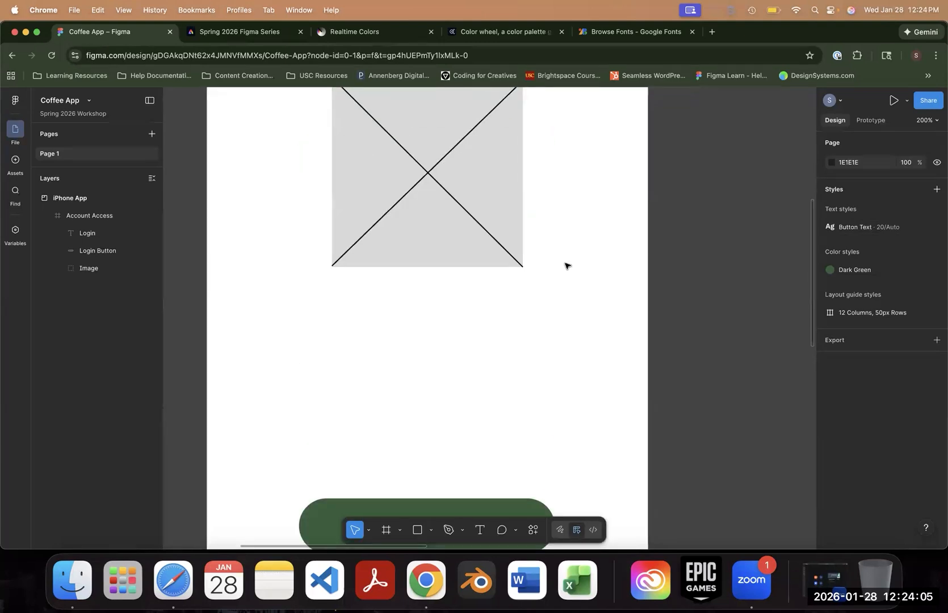
scroll(566, 266, up, 5)
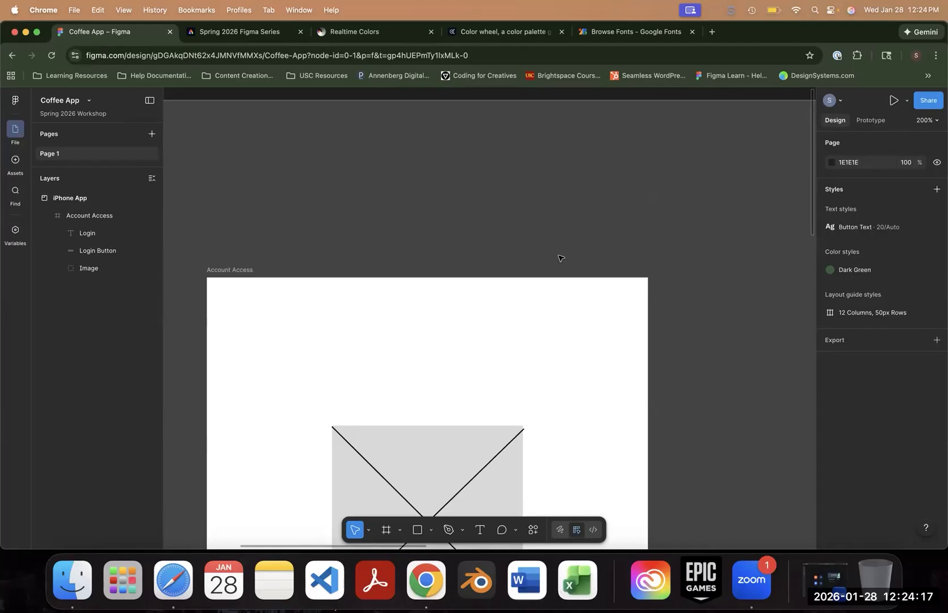
scroll(561, 258, down, 3)
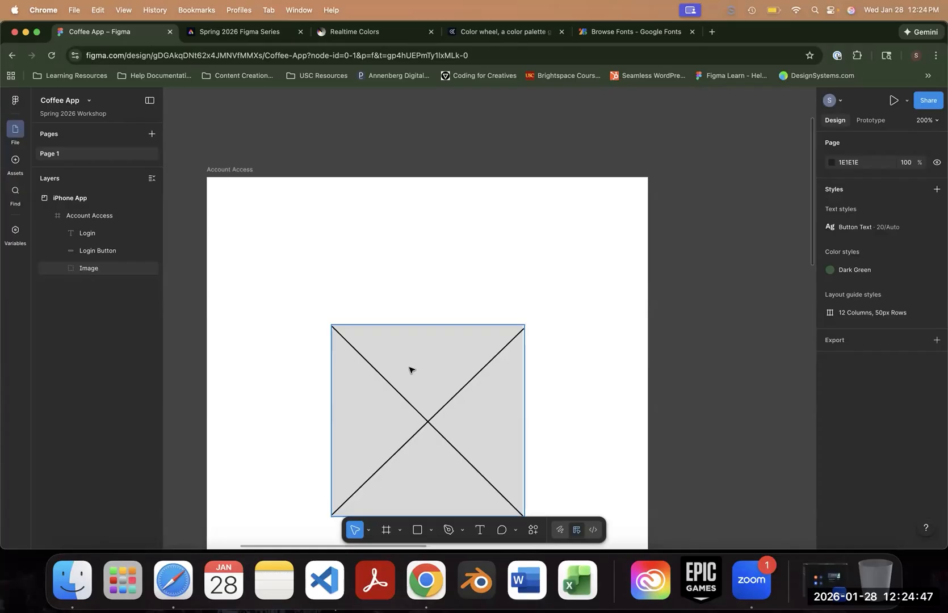
click(686, 340)
scroll(650, 335, down, 4)
scroll(651, 334, down, 9)
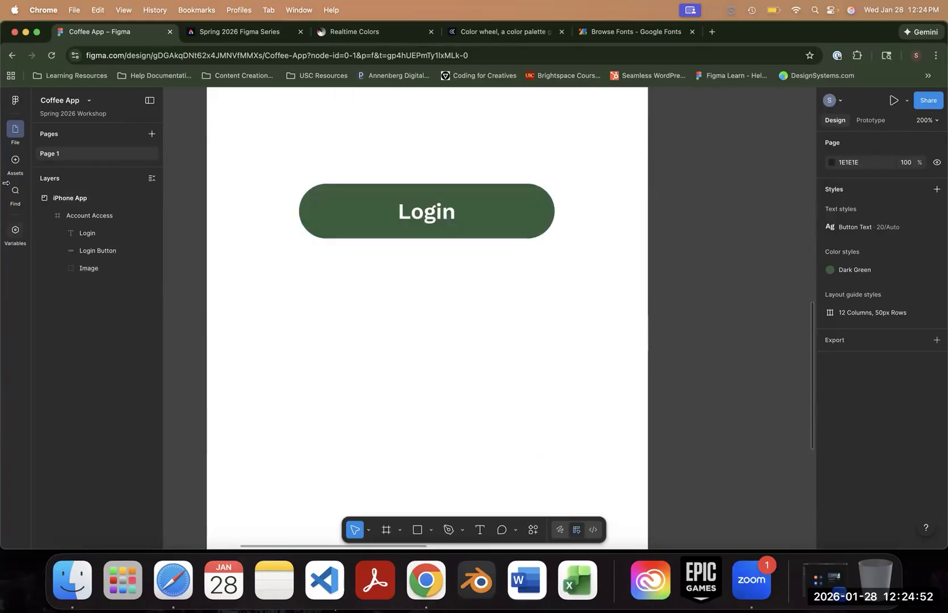
click(16, 102)
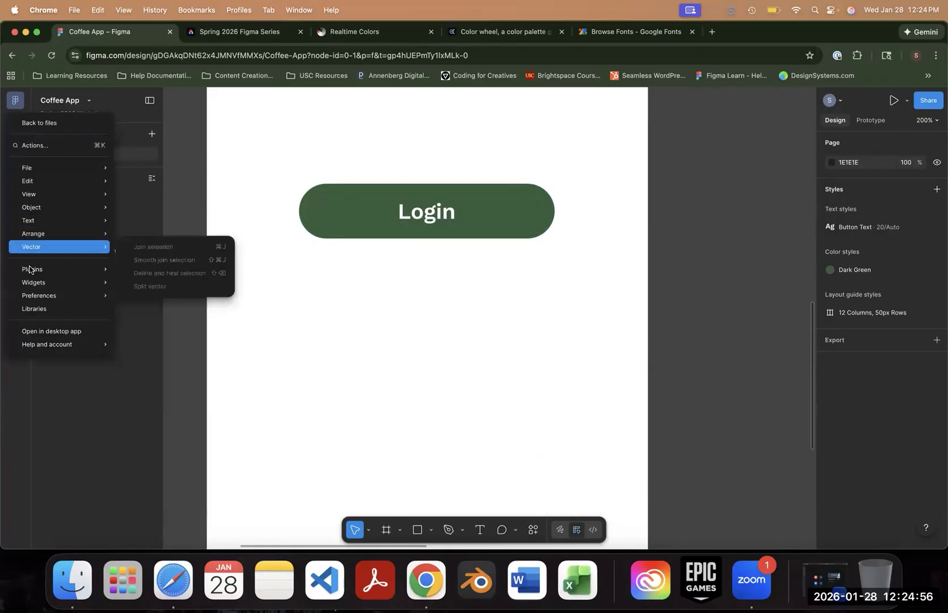
mouse_move(38, 270)
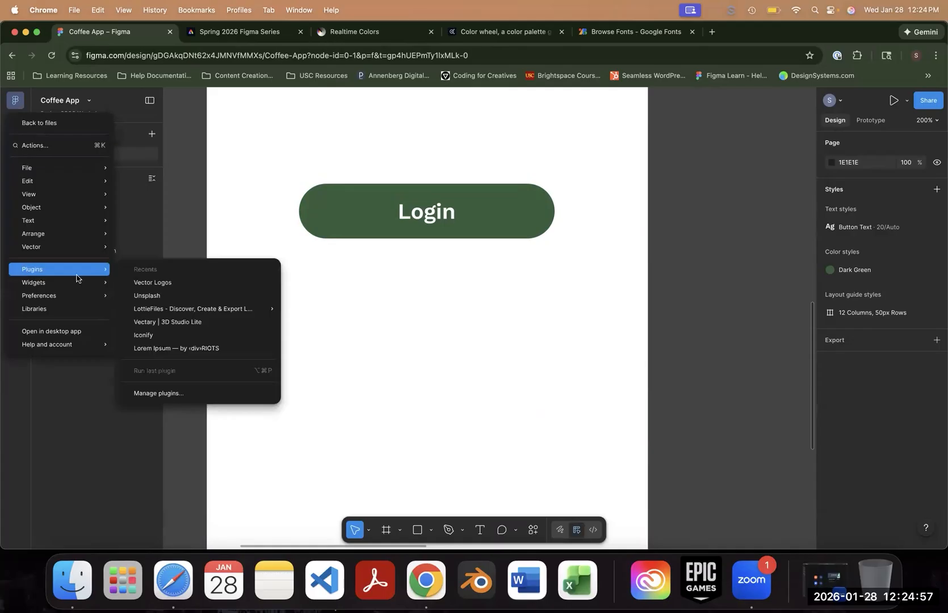
click(703, 296)
- Run the Unsplash plugin from the manage-plugins list and shift its window slightly over the canvas
right_click(688, 253)
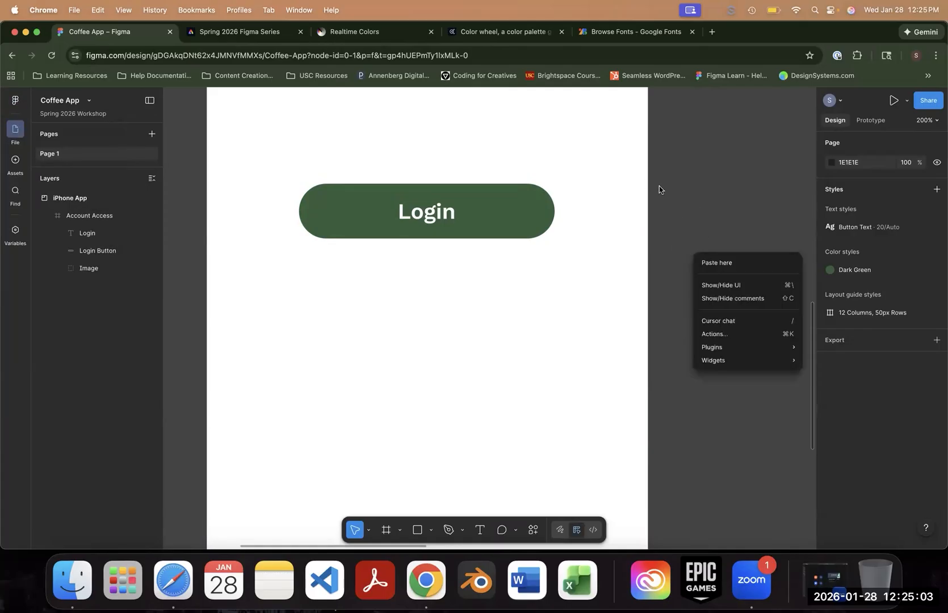
mouse_move(712, 347)
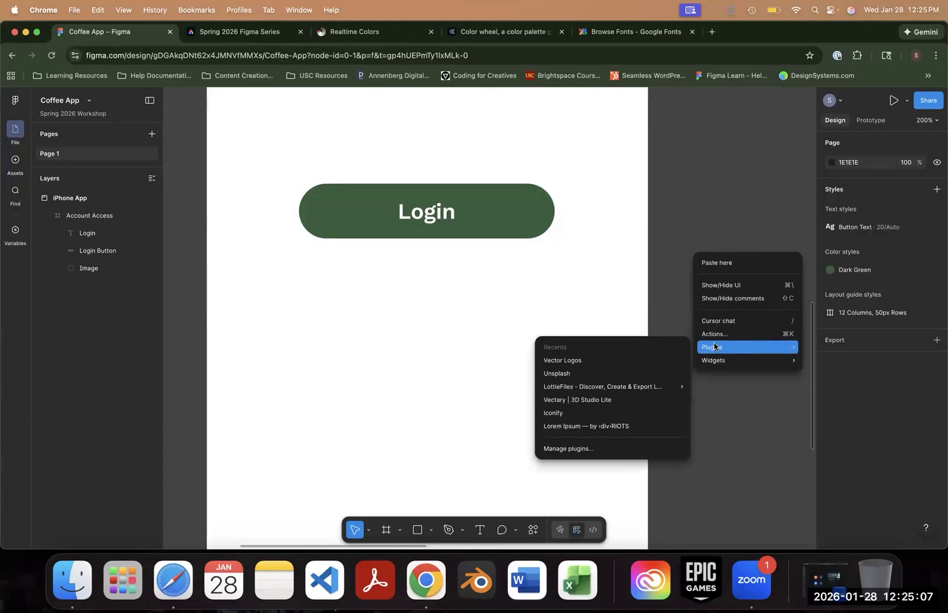
click(573, 449)
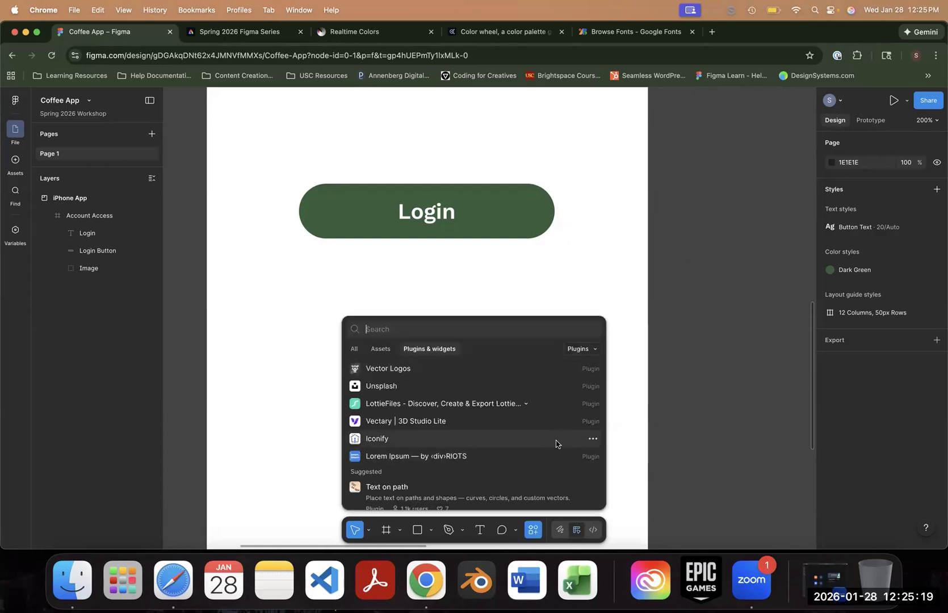
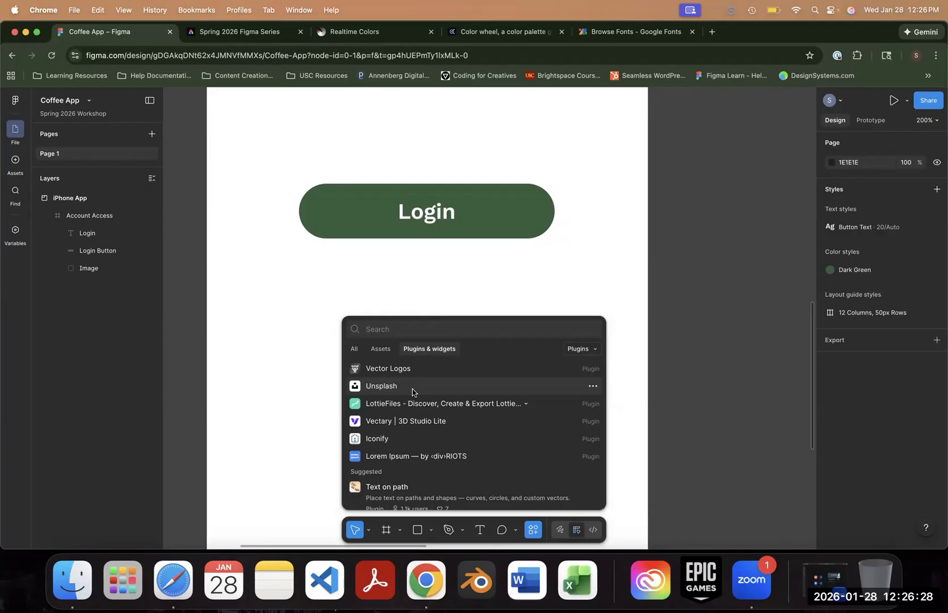
key(Escape)
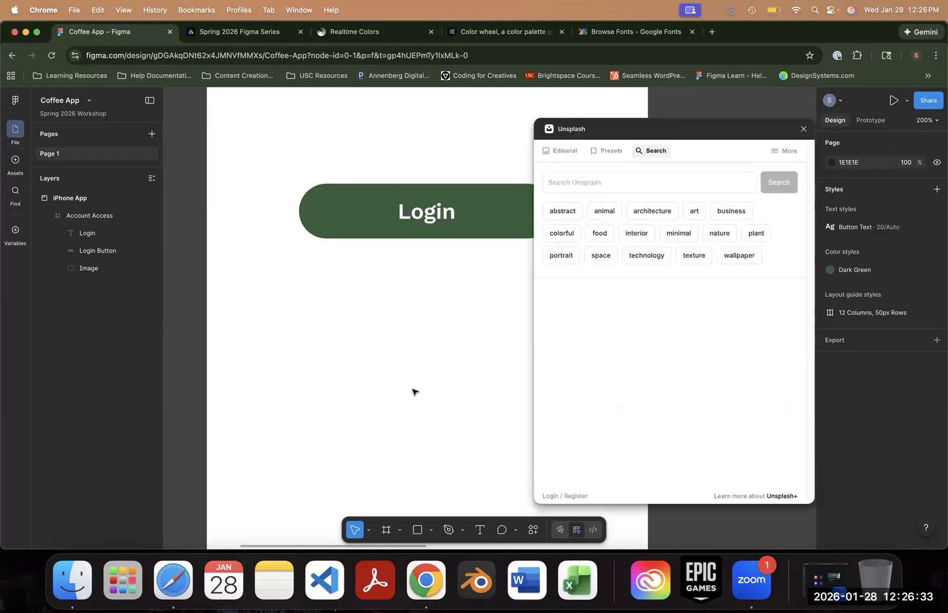
drag(619, 128, 592, 126)
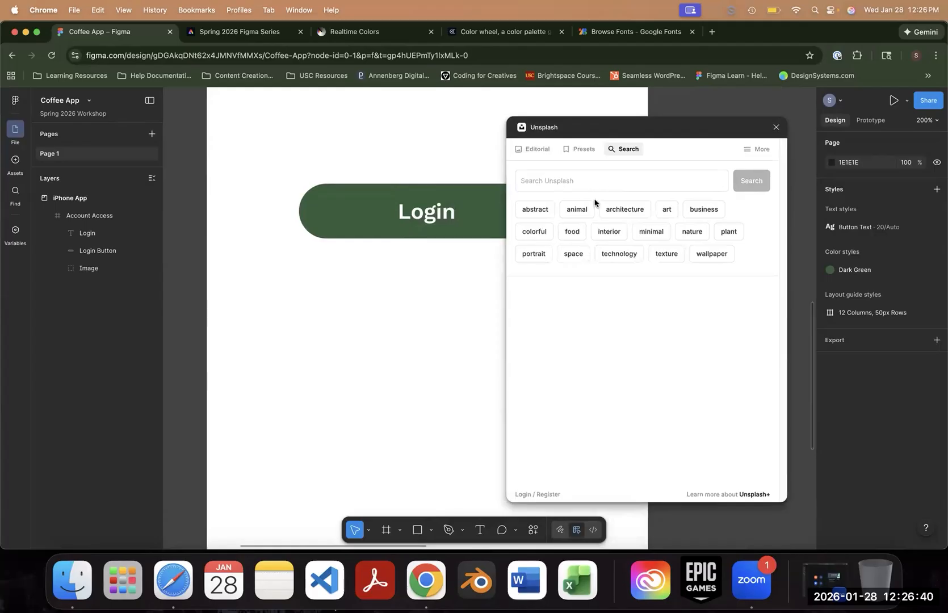
- Search Unsplash for "coffee shop" and browse the photo results
click(591, 182)
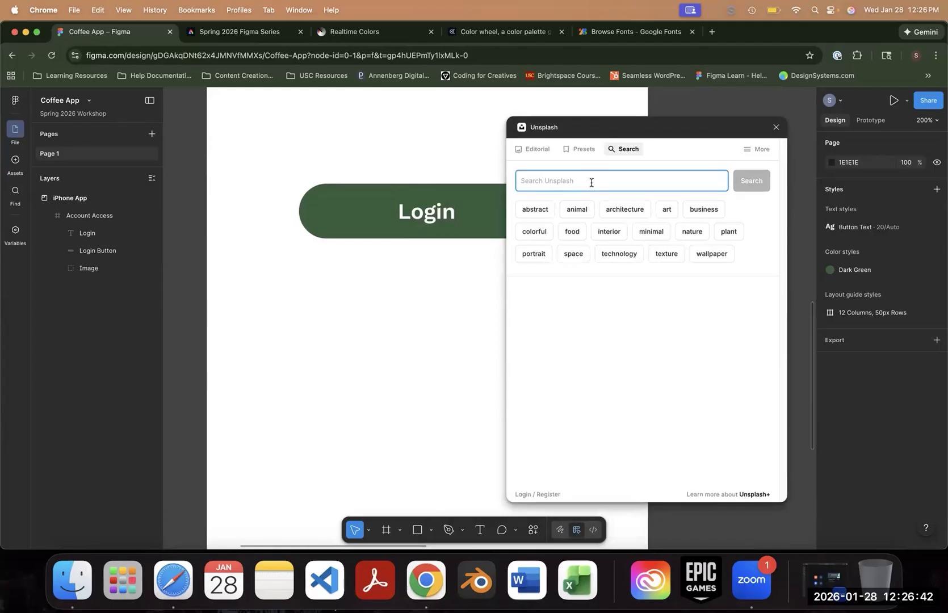
text(c)
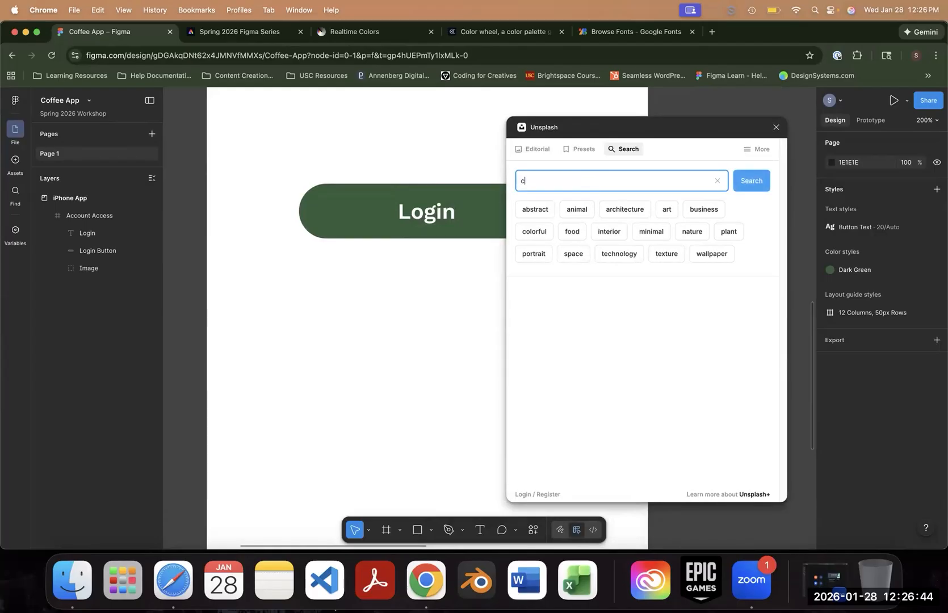
text(offee shop)
key(Return)
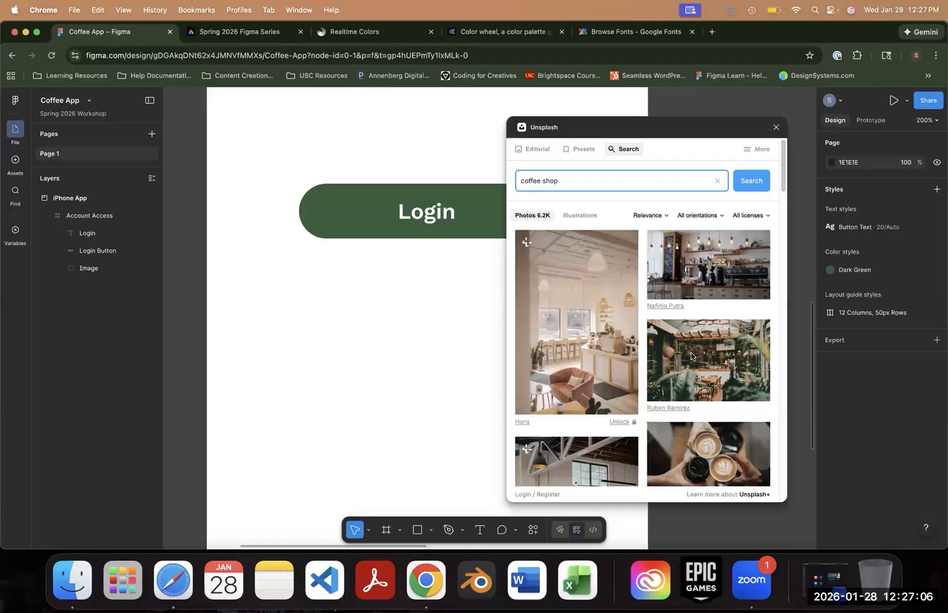
scroll(704, 341, down, 10)
scroll(721, 315, down, 5)
scroll(722, 314, down, 10)
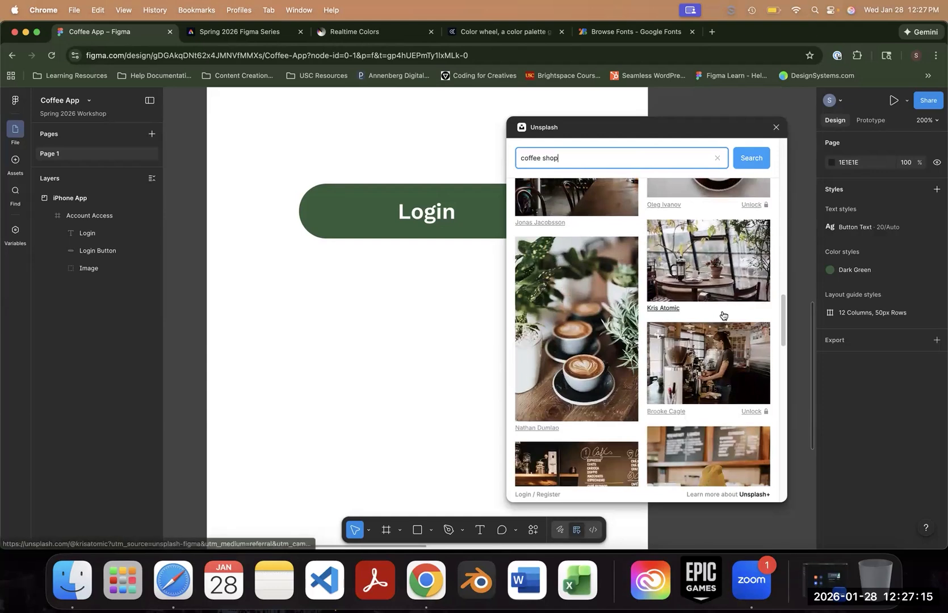
scroll(723, 315, down, 2)
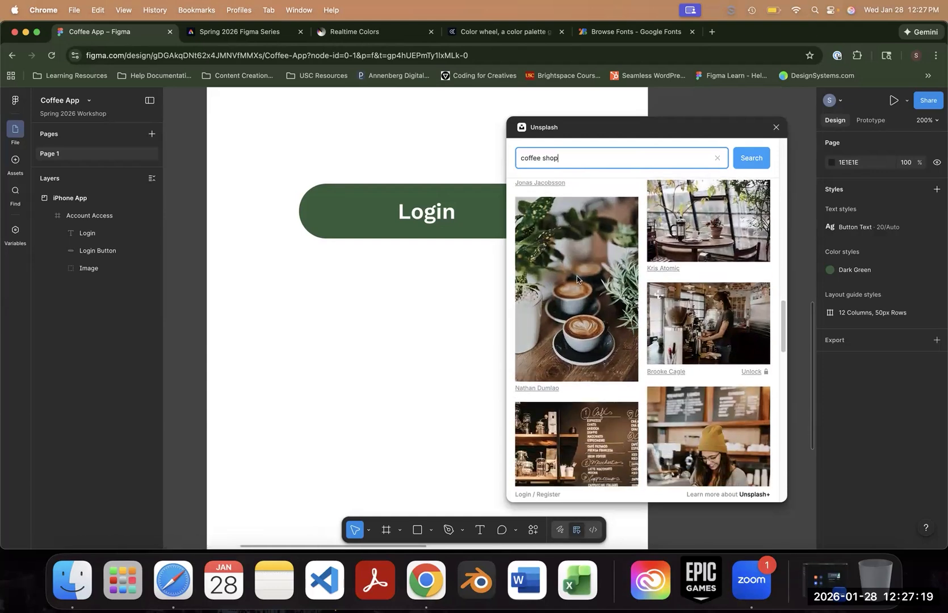
- Insert the tall Unsplash photo of latte cups surrounded by plants and close the plugin
click(533, 308)
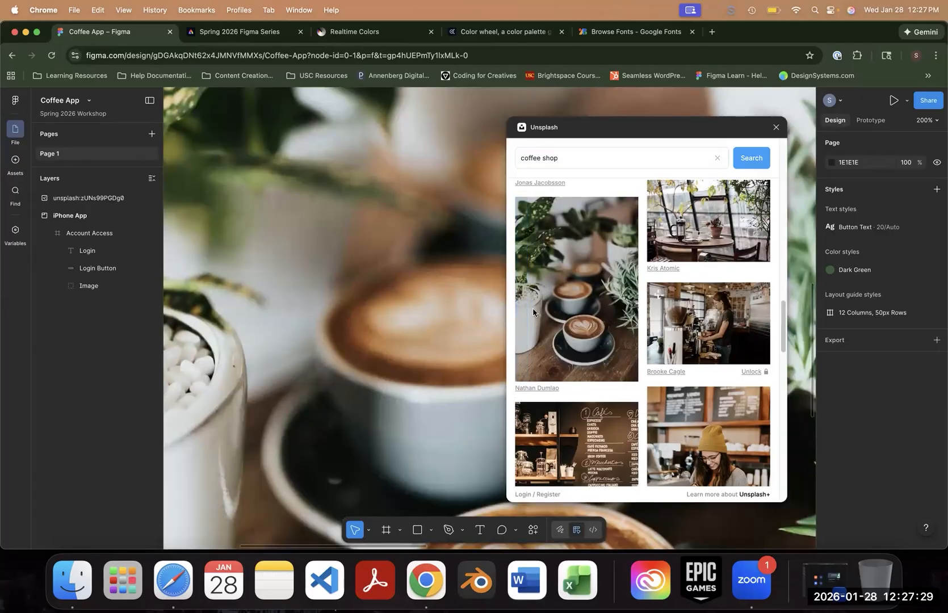
click(773, 125)
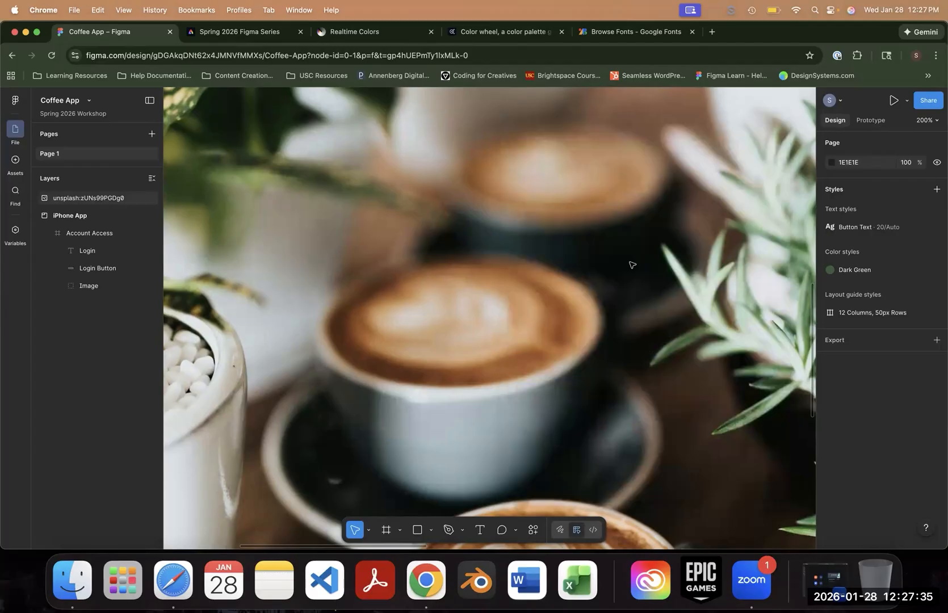
- Align the coffee photo with the Account Access frame's upper-left corner and scale it proportionally to about 588 × 881
key(super+minus)
key(super+minus)
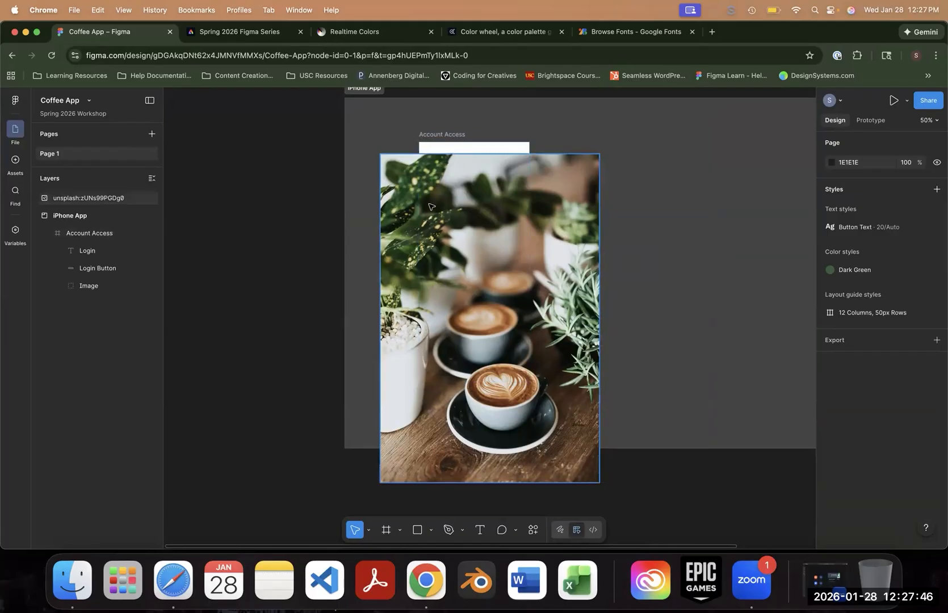
drag(423, 200, 460, 191)
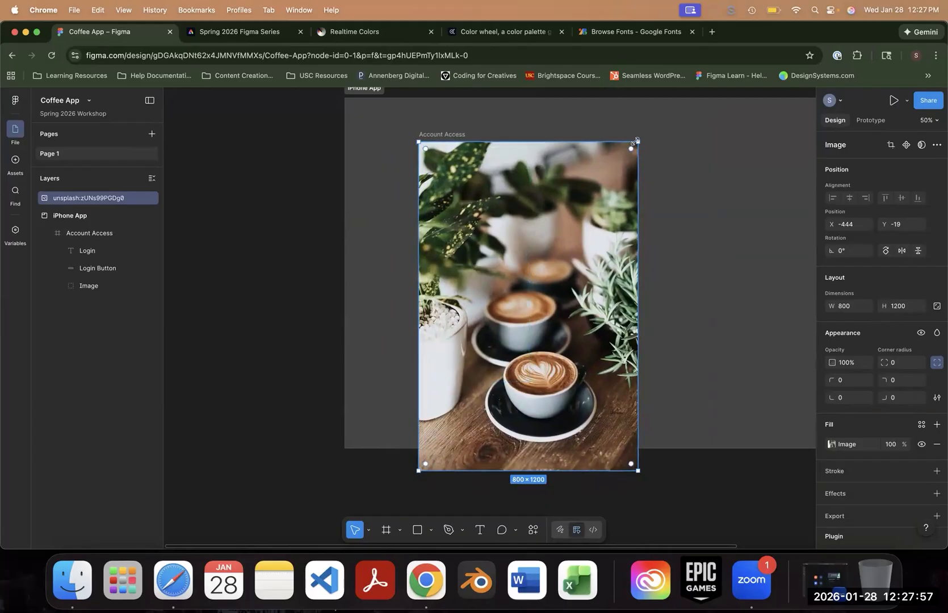
drag(637, 472, 580, 380)
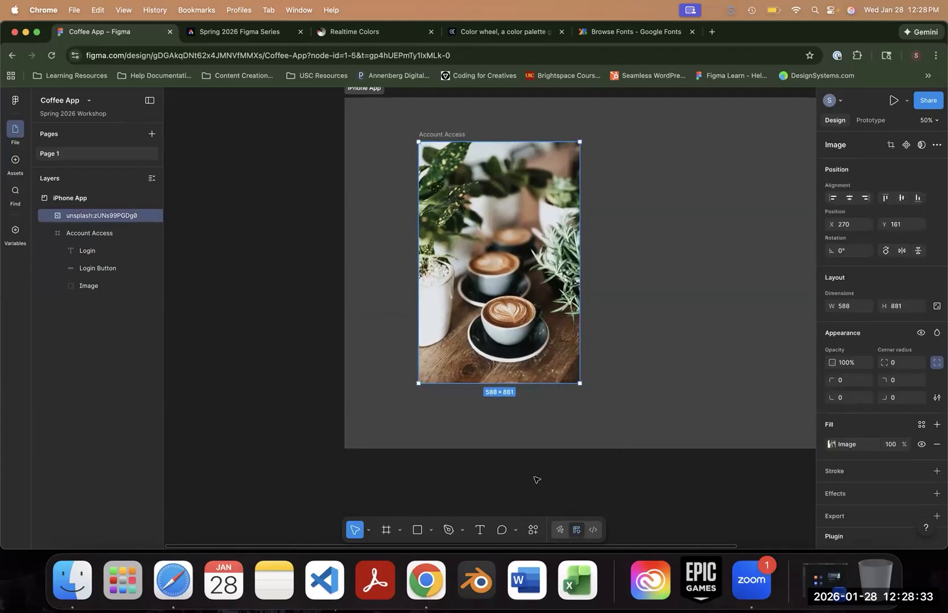
- Move the Unsplash photo layer into the Account Access frame, beneath the Image layer
click(183, 292)
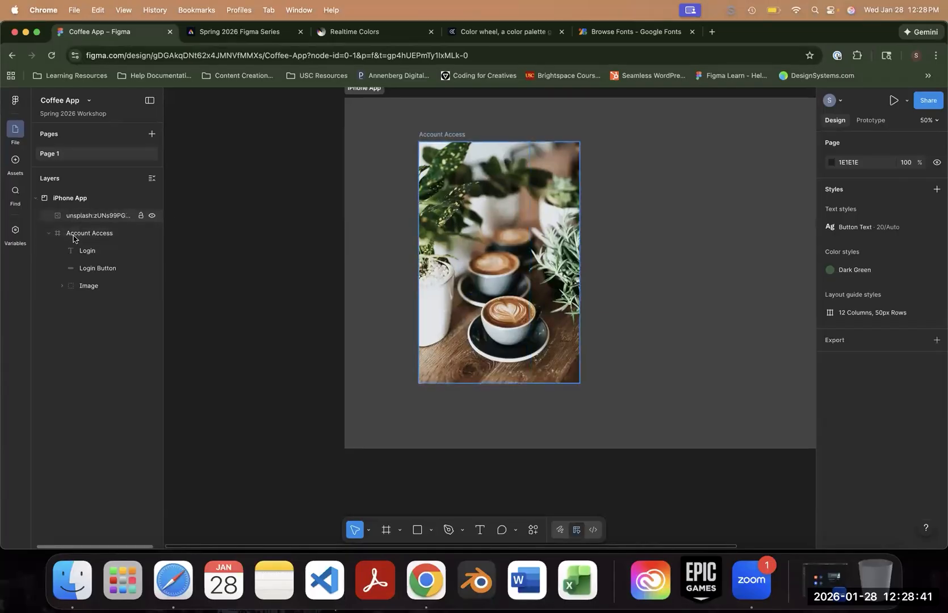
click(49, 234)
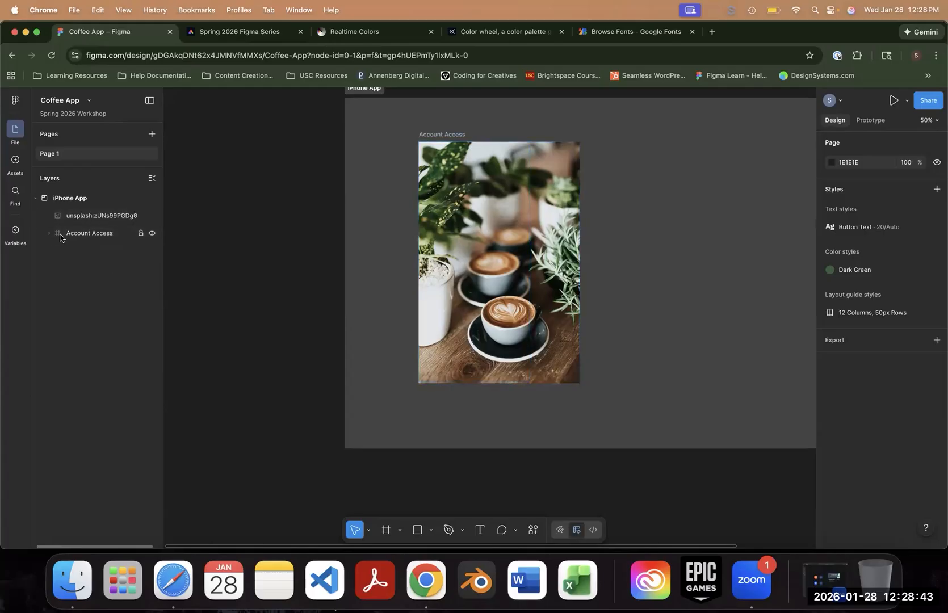
click(48, 233)
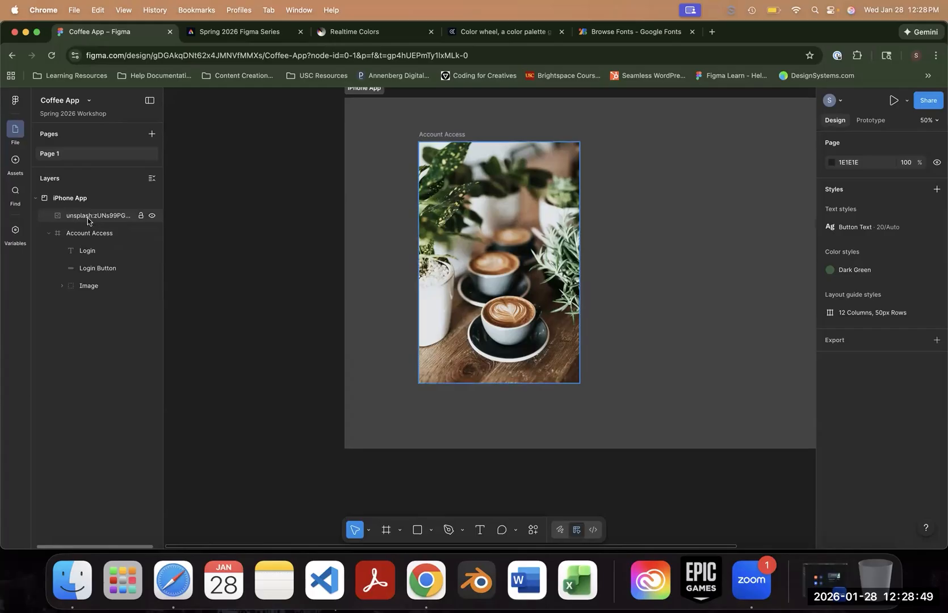
drag(75, 217, 122, 306)
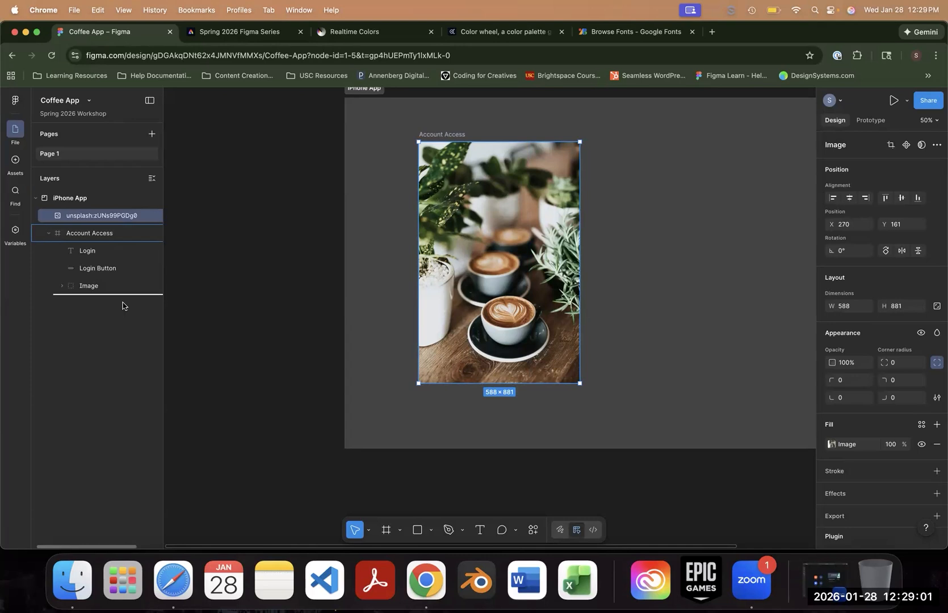
drag(122, 306, 125, 306)
drag(125, 306, 133, 307)
click(146, 308)
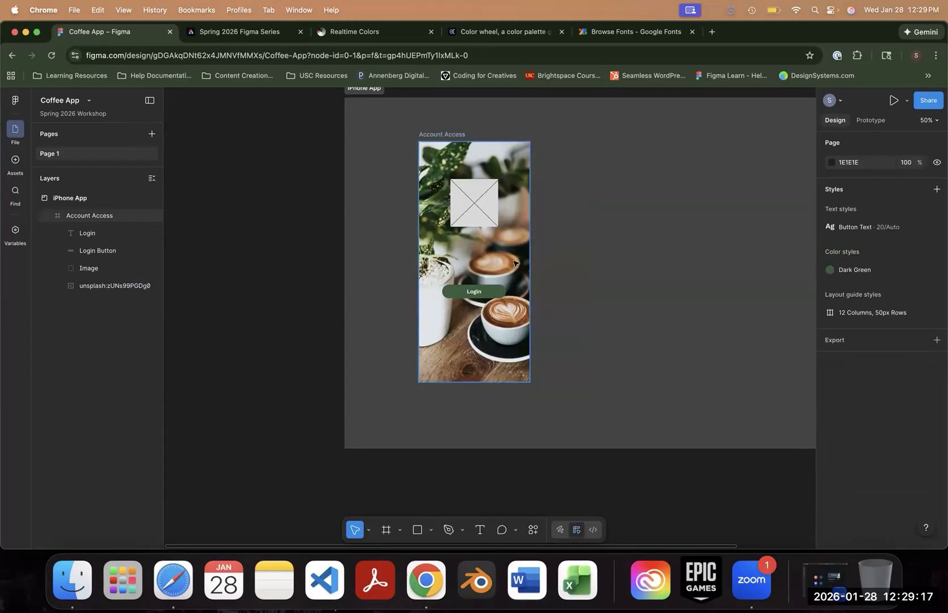
- Shift the background photo sideways within the Account Access frame to X -166, Y 0
click(492, 329)
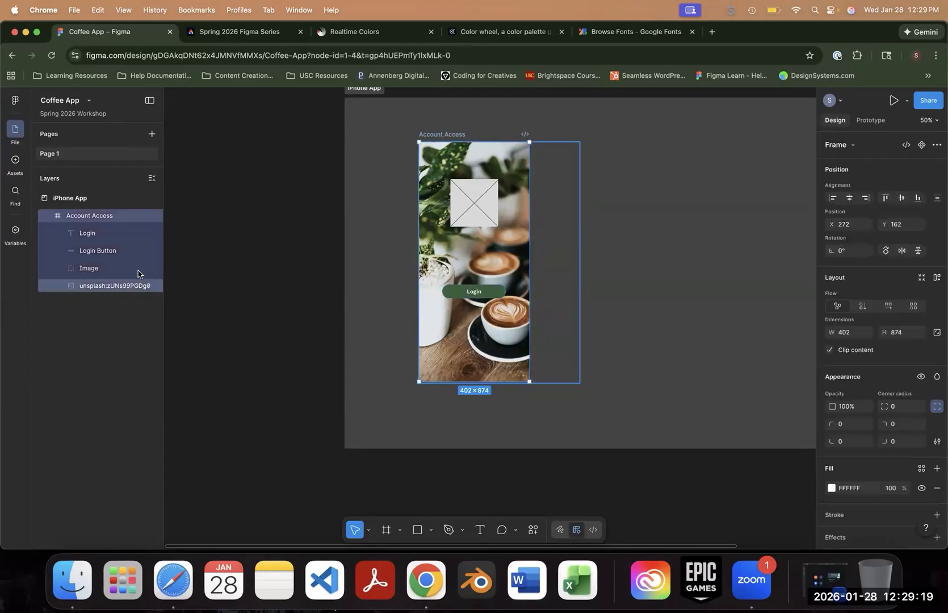
click(488, 335)
drag(456, 349, 431, 350)
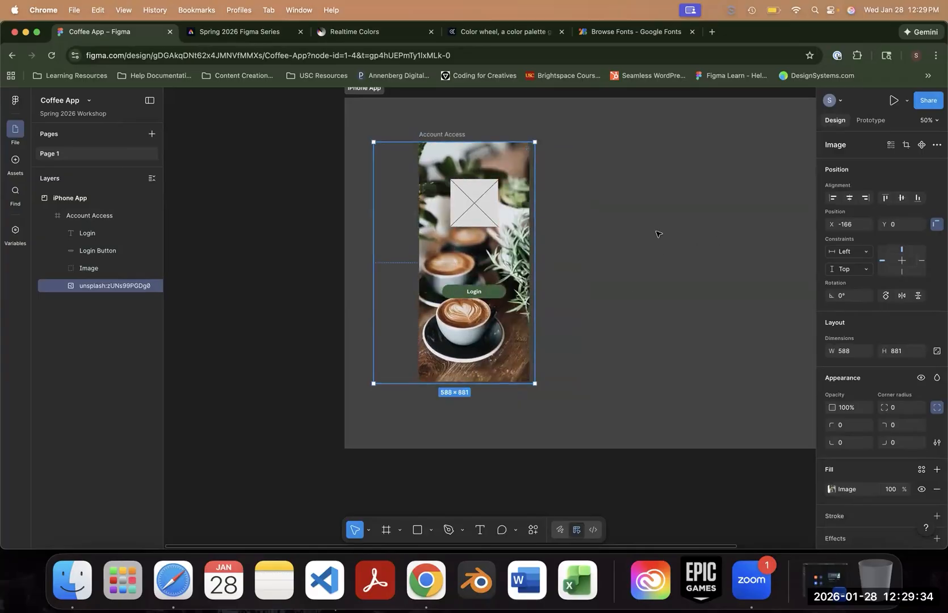
click(48, 216)
click(48, 216)
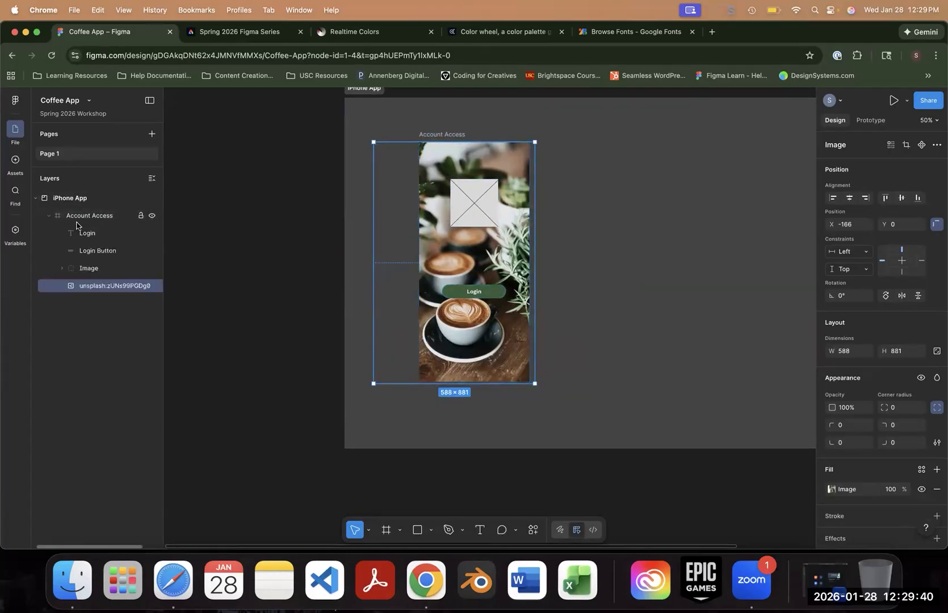
click(48, 215)
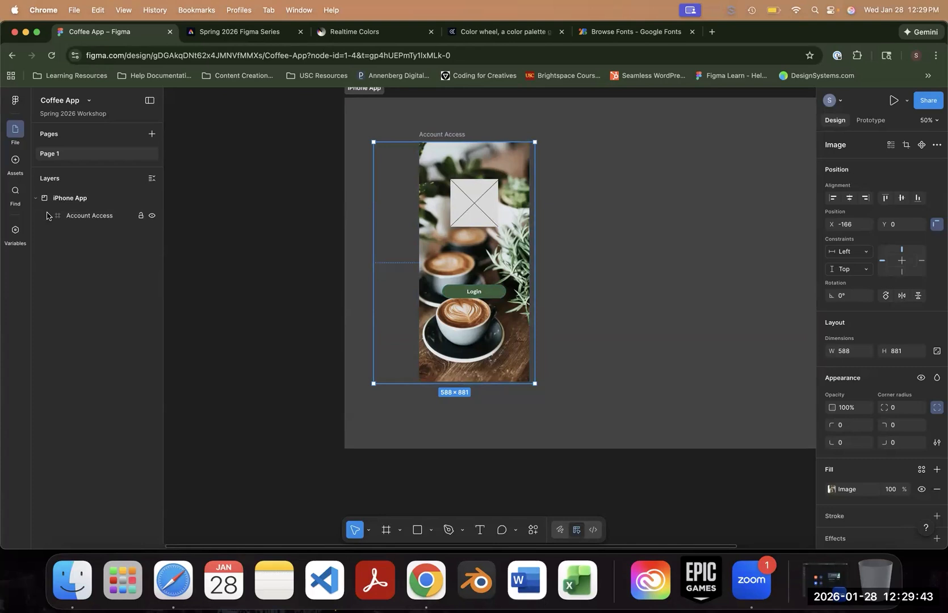
click(48, 216)
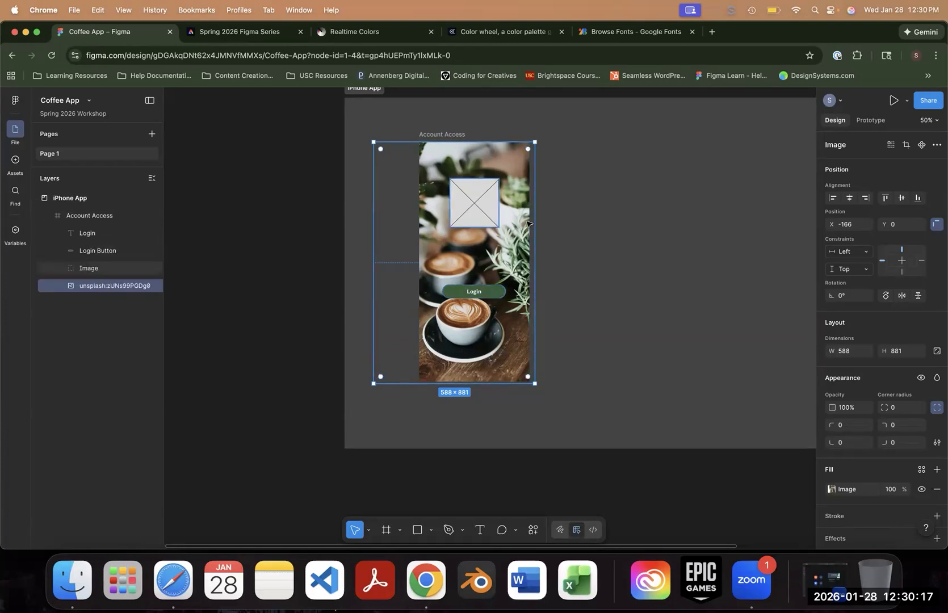
- Add an effect to the background photo and change its type to Layer blur
key(shift+0)
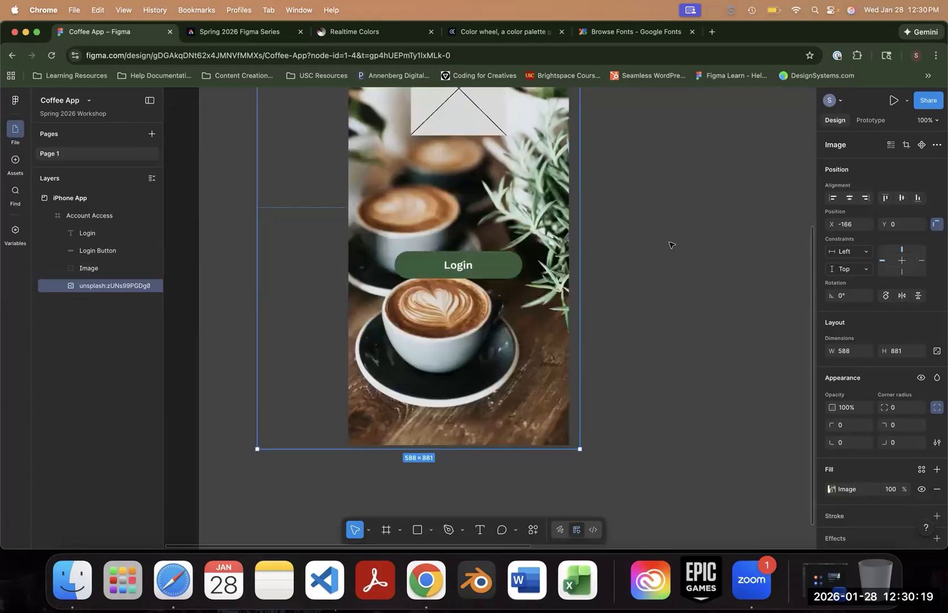
drag(706, 301, 738, 356)
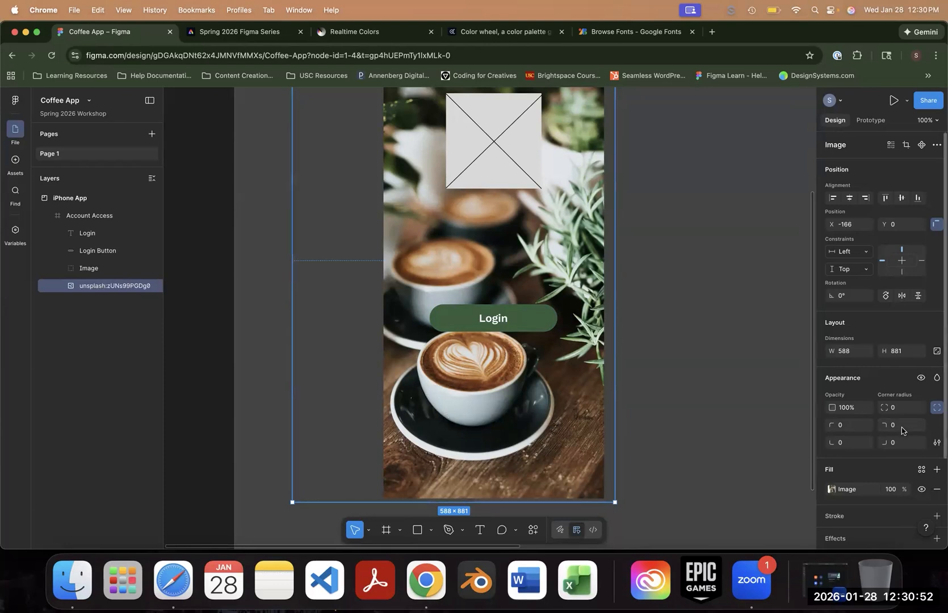
scroll(894, 433, down, 4)
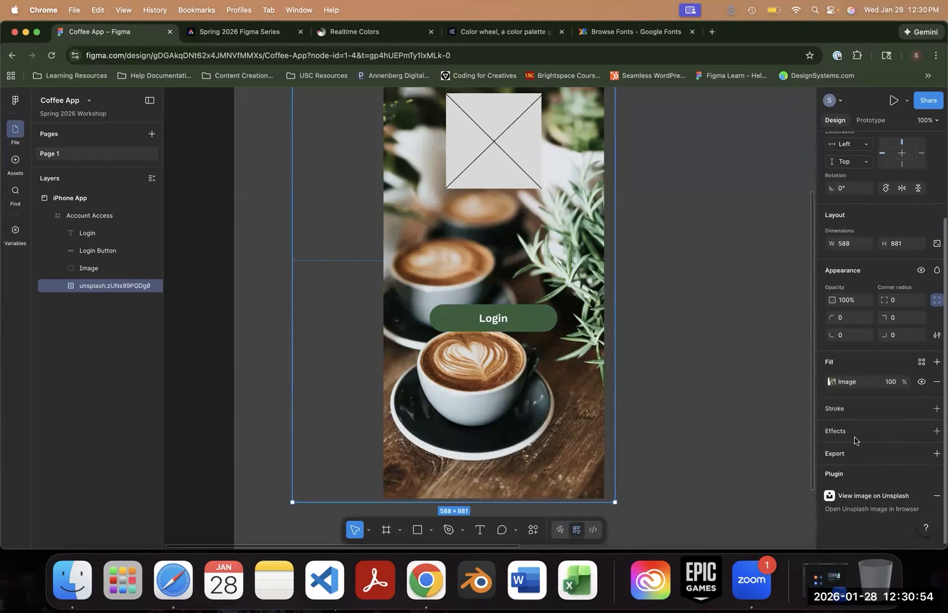
click(937, 434)
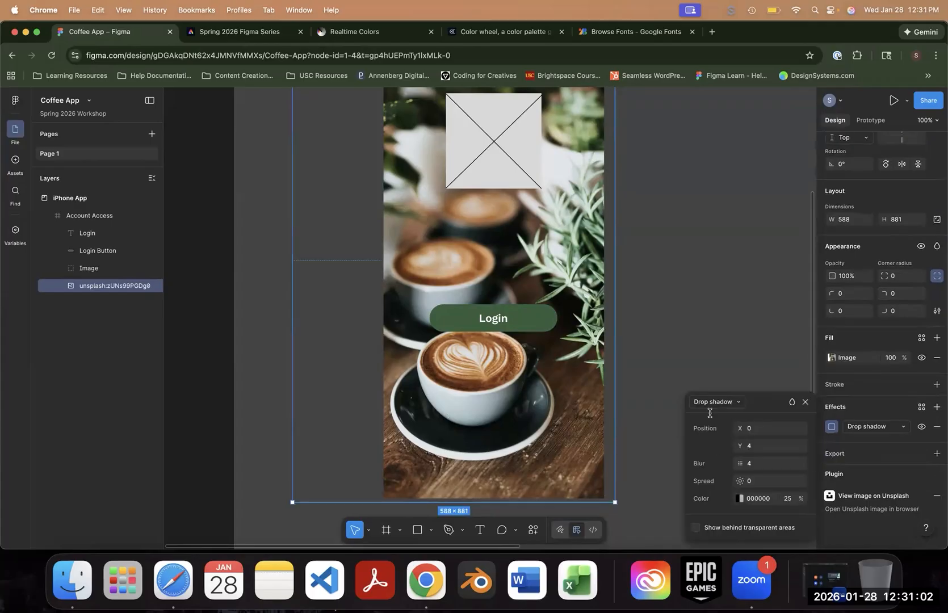
click(738, 404)
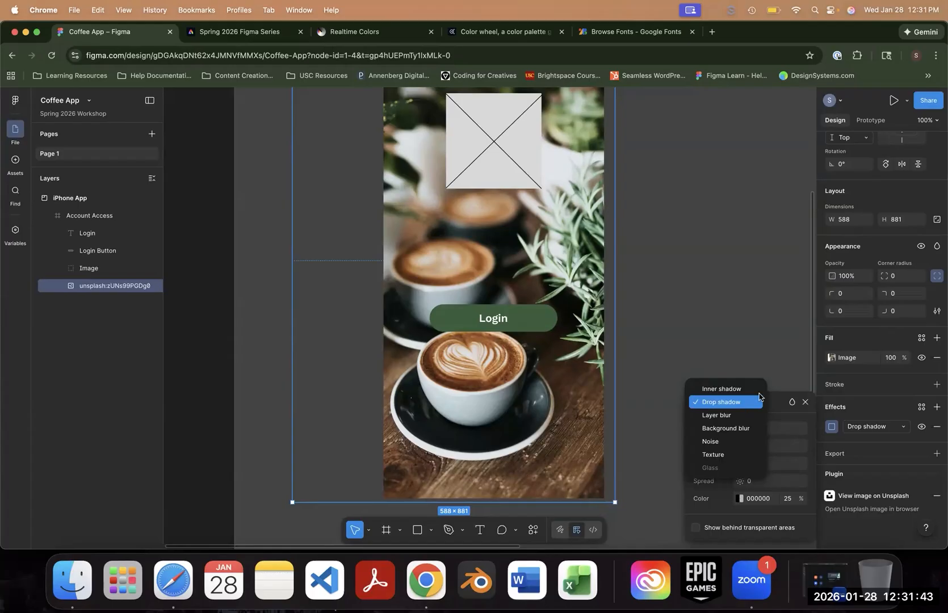
click(717, 415)
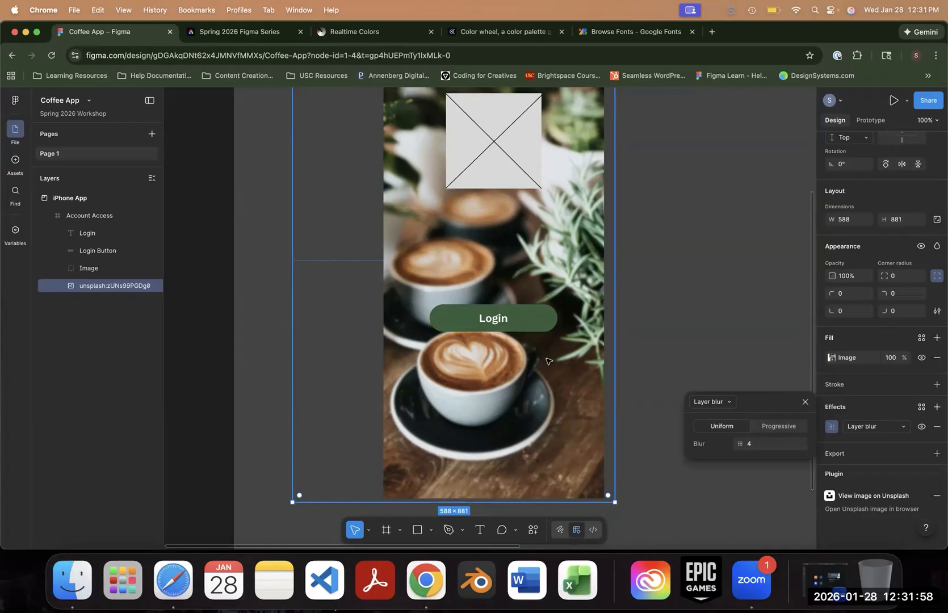
- Try the Progressive mode for the photo's layer blur and return to Uniform
click(718, 403)
click(718, 403)
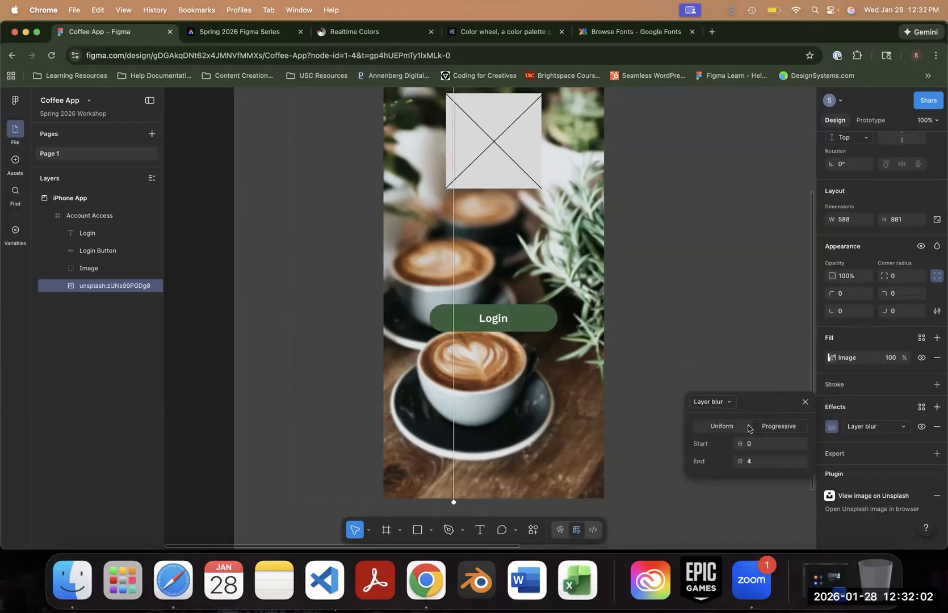
click(733, 427)
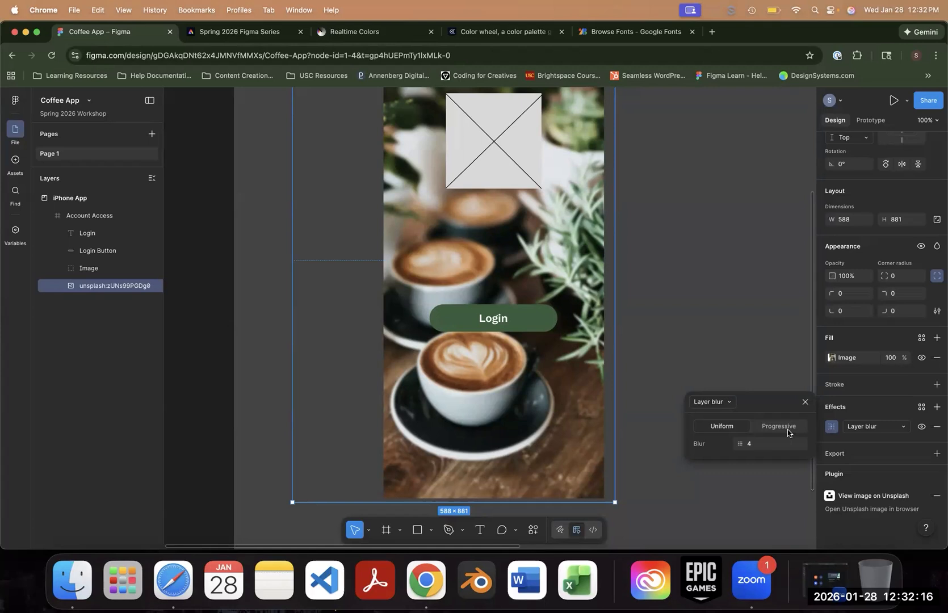
- Check the blurred photo along the whole Account Access screen and set its uniform blur to 7
scroll(465, 374, up, 5)
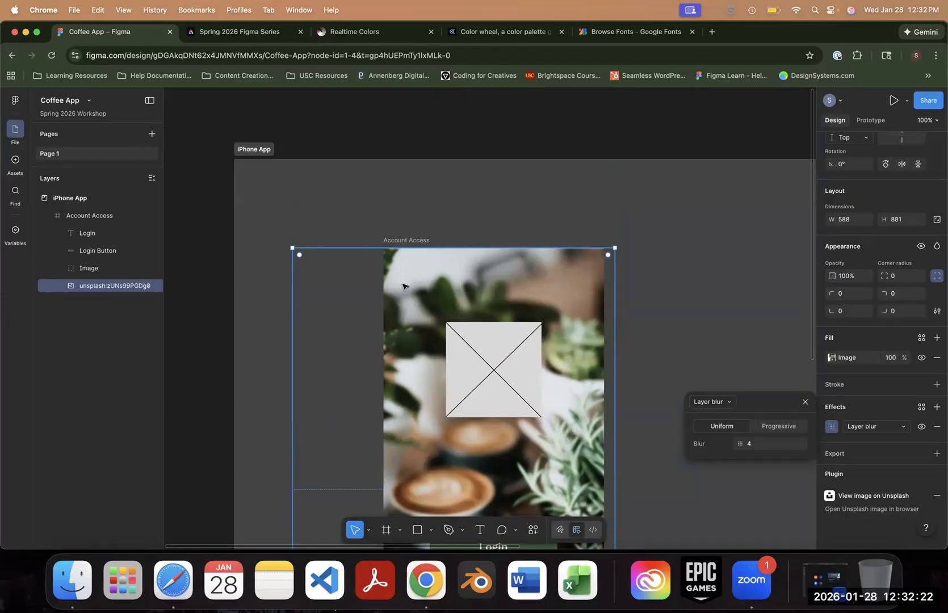
scroll(402, 286, down, 7)
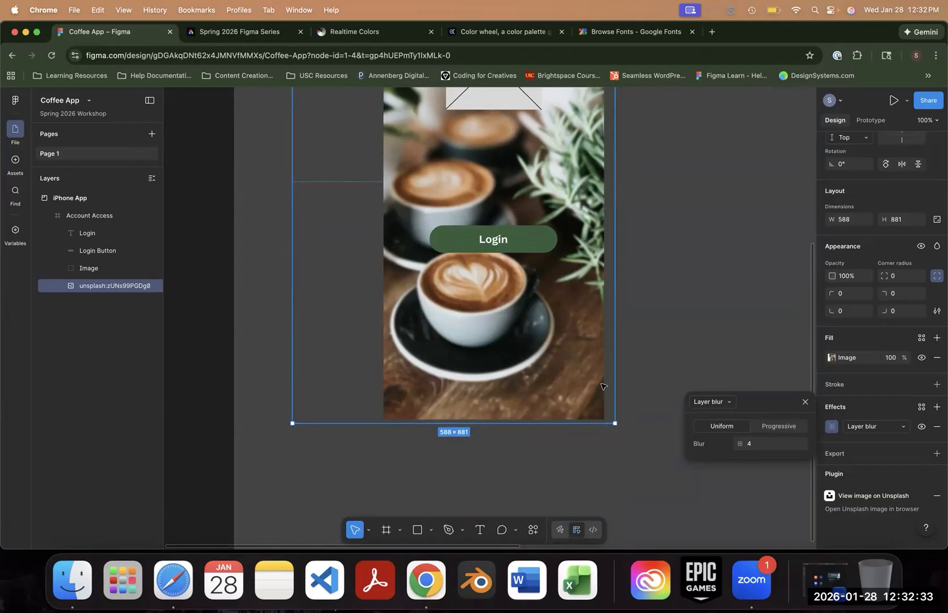
scroll(545, 414, up, 2)
scroll(569, 382, up, 1)
drag(739, 444, 773, 445)
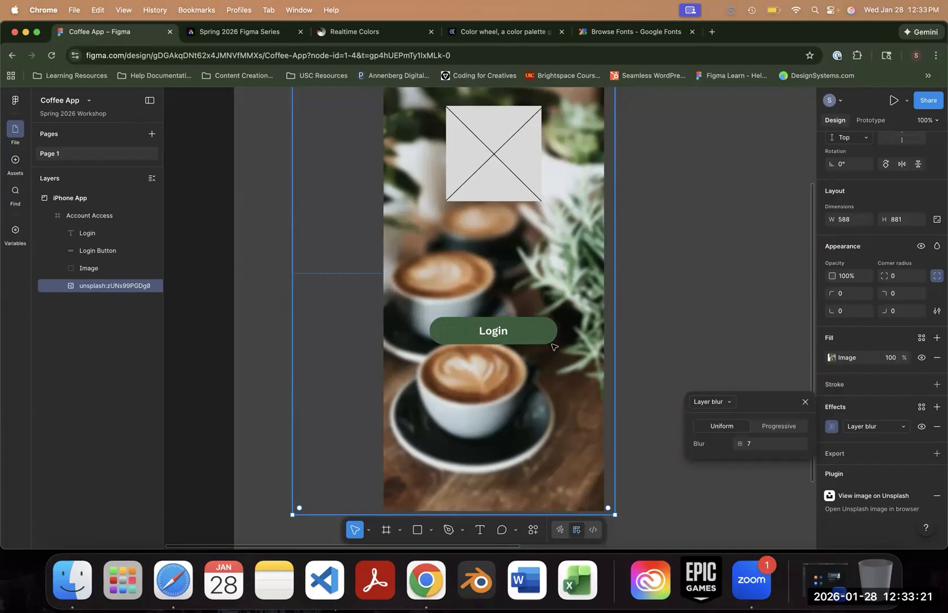
- Add a drop shadow to the Login Button shape with an X offset of 14
click(535, 339)
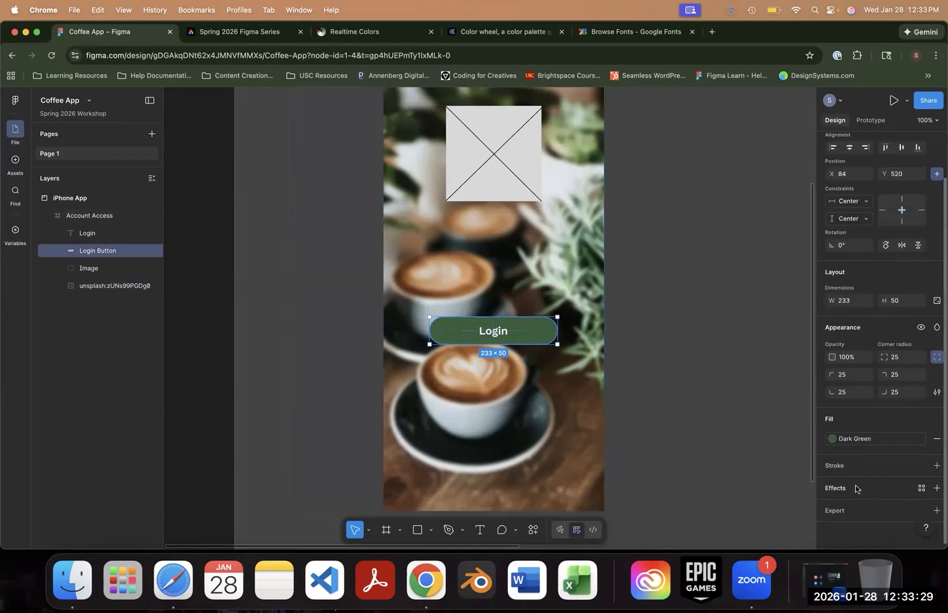
click(937, 489)
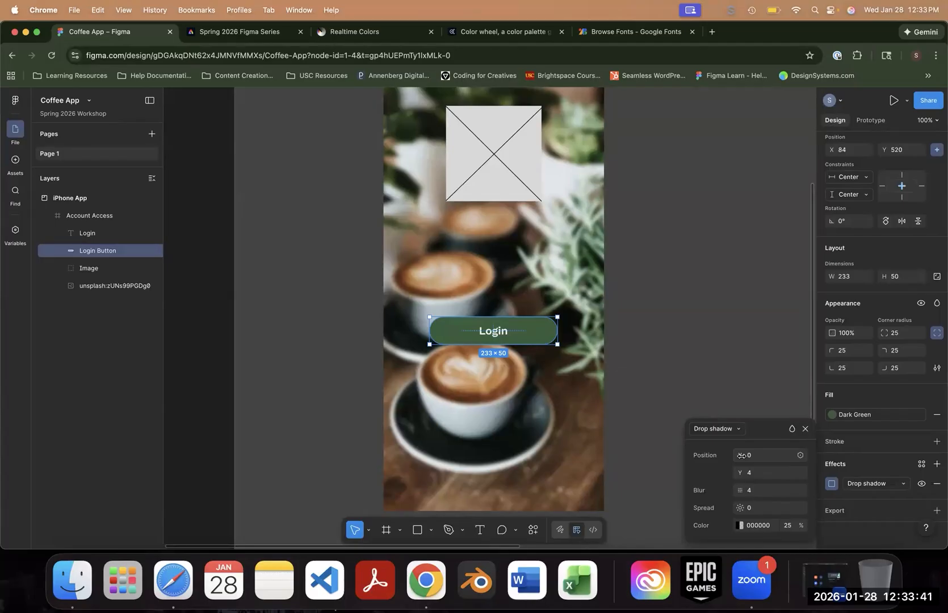
mouse_move(741, 455)
mouse_down()
mouse_move(765, 457)
mouse_move(757, 459)
mouse_up()
- Set the Login Button's drop shadow to 100% opacity and a pure red colour (FF0000)
key(super+equal)
key(super+equal)
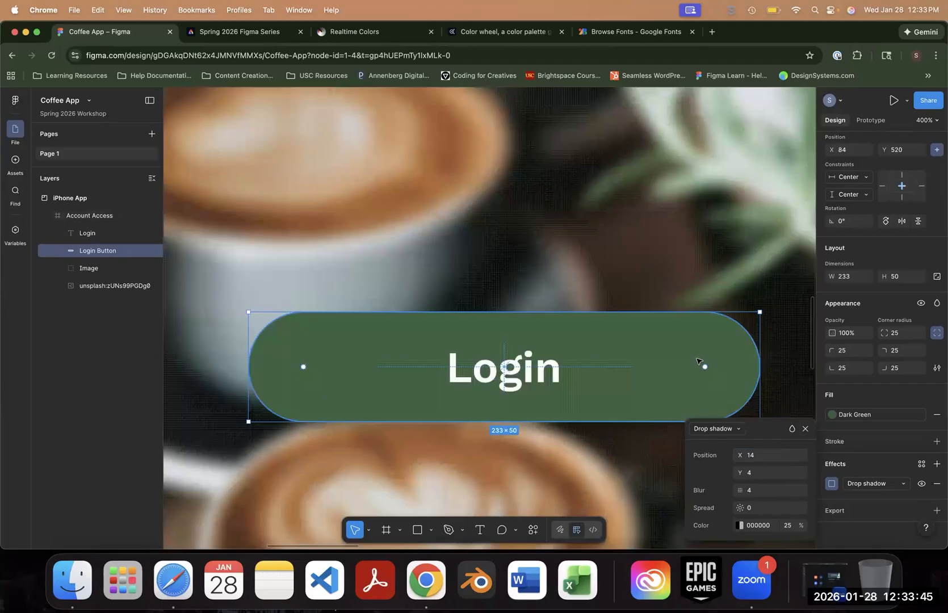
drag(502, 219, 595, 298)
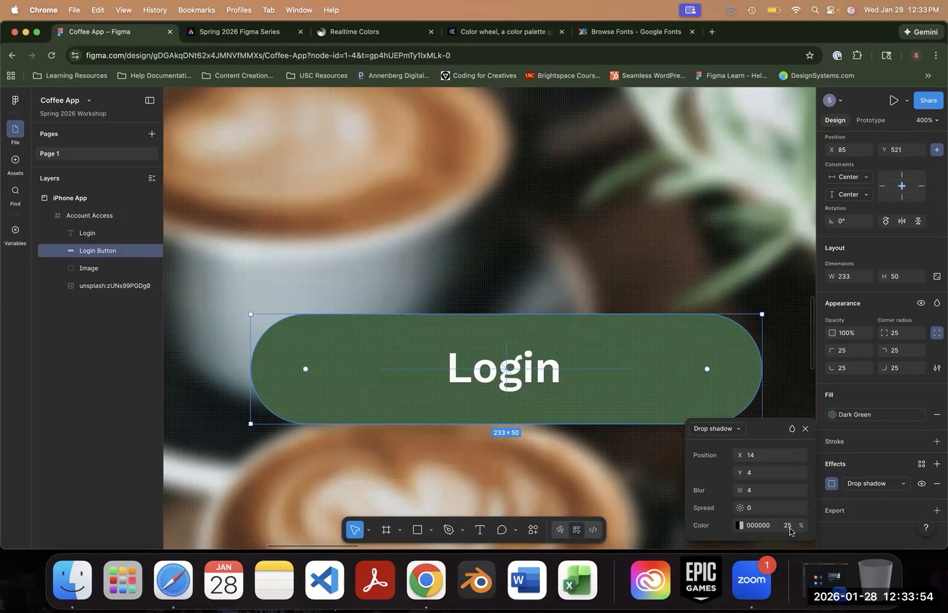
drag(788, 528, 741, 528)
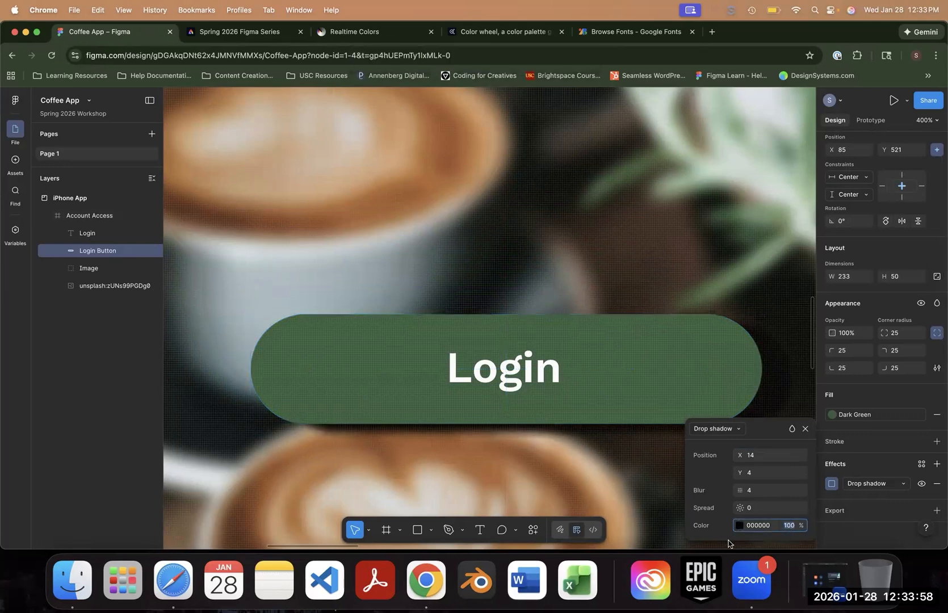
click(741, 526)
drag(605, 386, 698, 311)
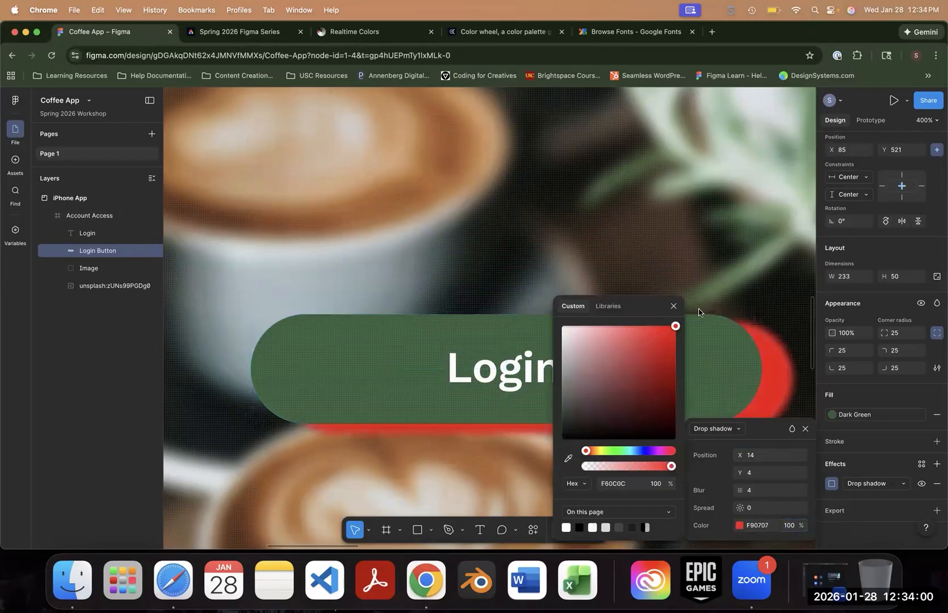
click(673, 308)
- Set the Login Button's drop shadow to an X offset of 4 and a blur of 0
scroll(604, 257, right, 4)
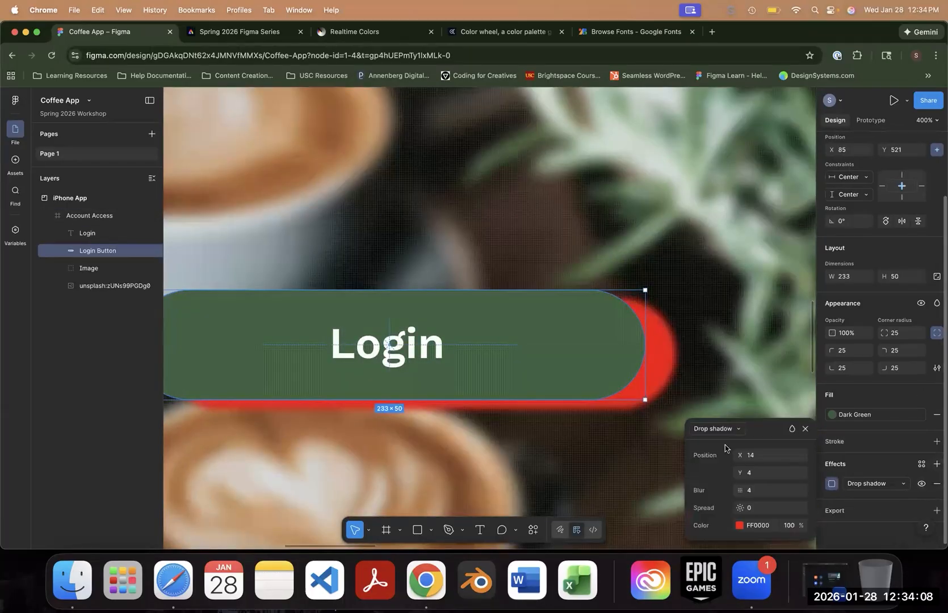
drag(738, 455, 714, 479)
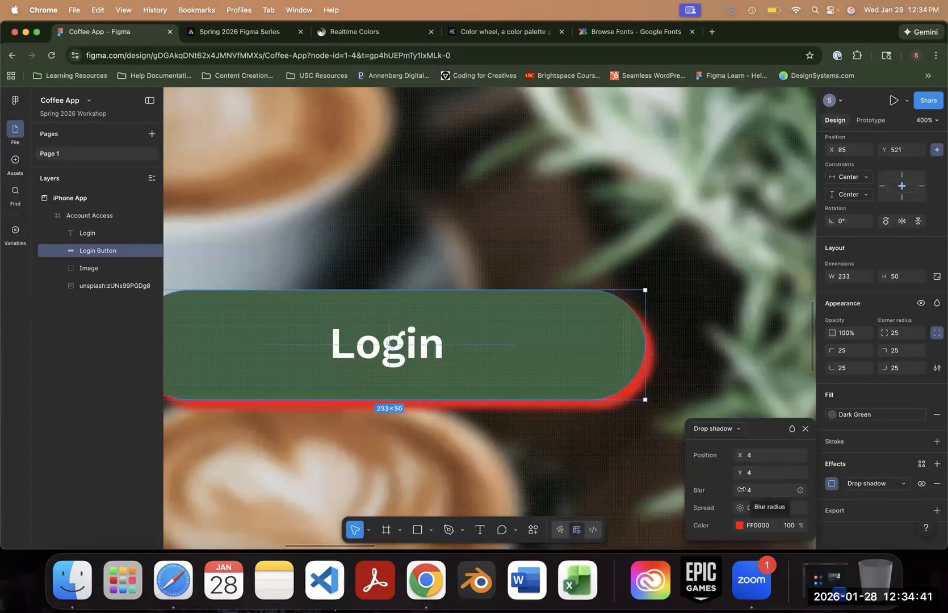
drag(741, 489, 498, 513)
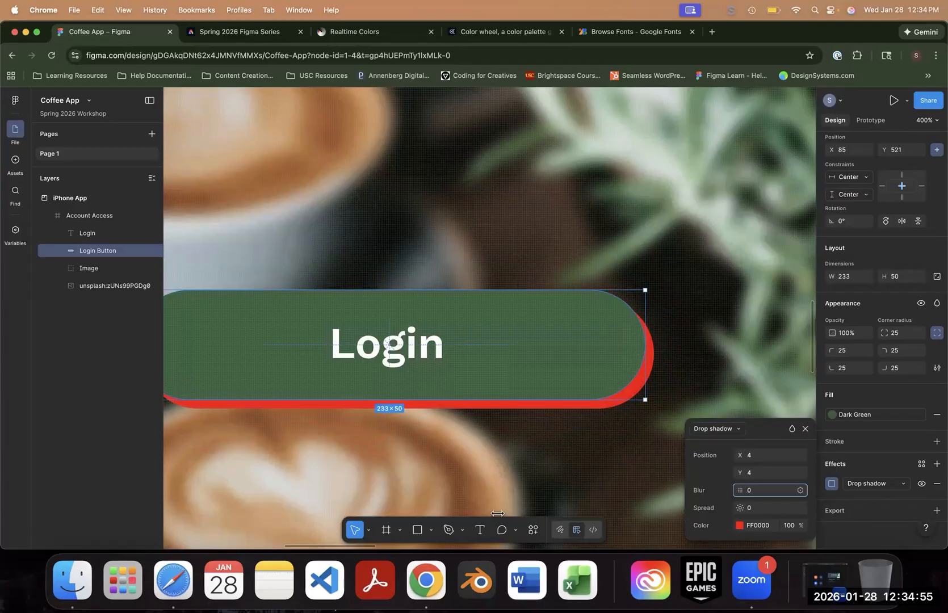
- Set the Login Button's drop shadow blur to 6 and try adjusting its spread
drag(741, 490, 764, 494)
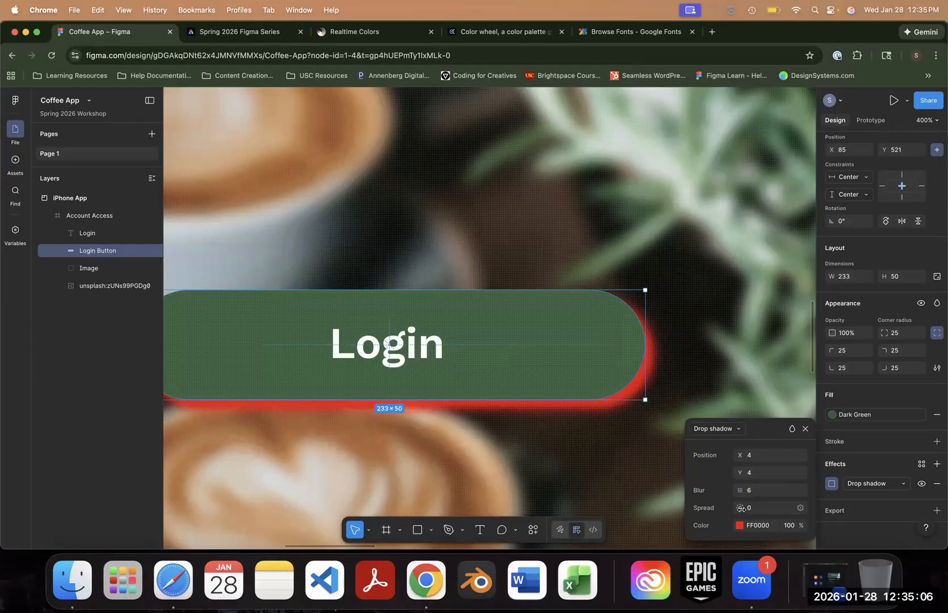
mouse_move(740, 507)
mouse_down()
mouse_move(811, 520)
mouse_move(737, 515)
mouse_move(745, 514)
mouse_up()
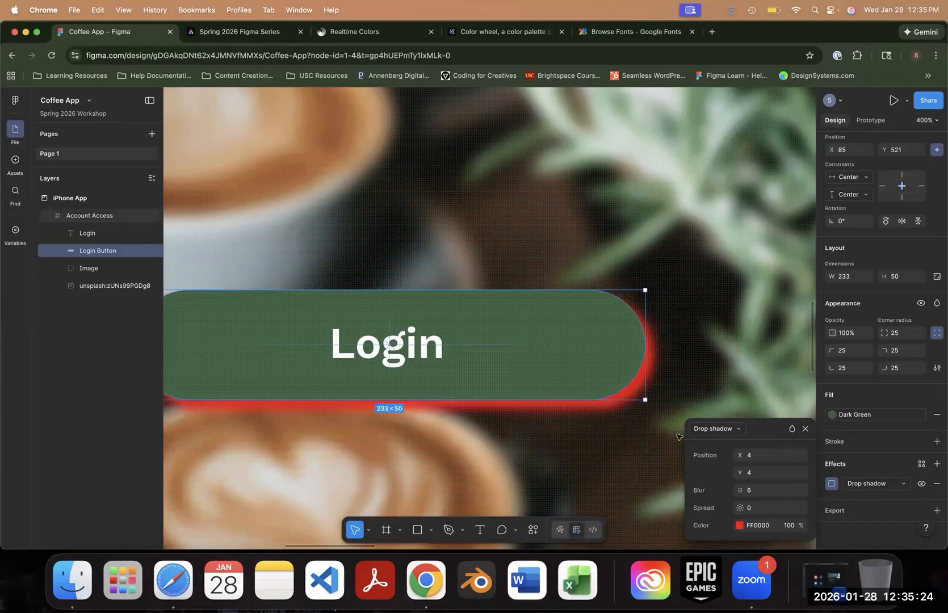
- Recolour the Login Button's drop shadow by sampling the button's green and lightening it to 5D7661 at 100% opacity
mouse_move(803, 525)
mouse_down()
mouse_move(745, 537)
mouse_move(799, 520)
mouse_move(795, 530)
mouse_up()
click(739, 525)
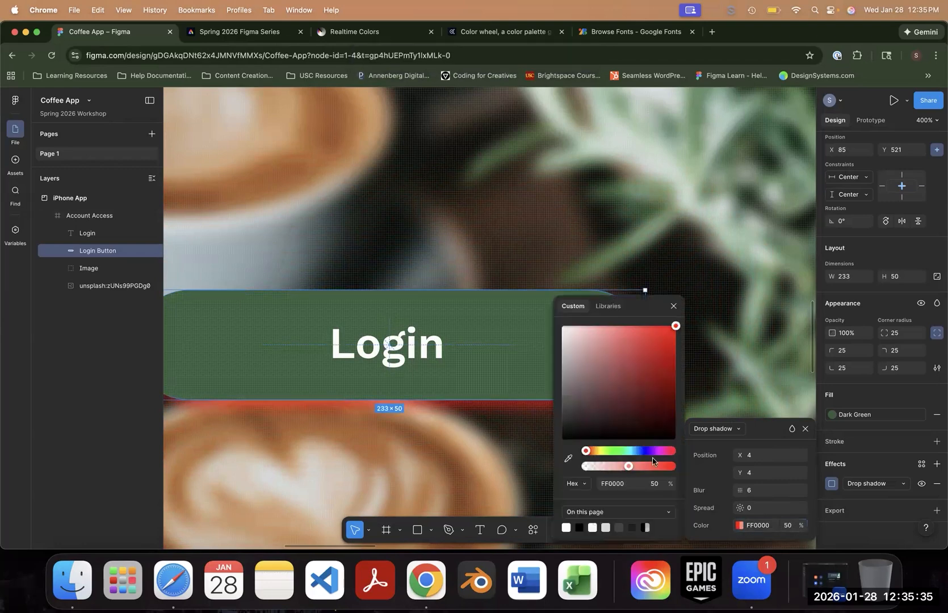
click(568, 459)
click(258, 390)
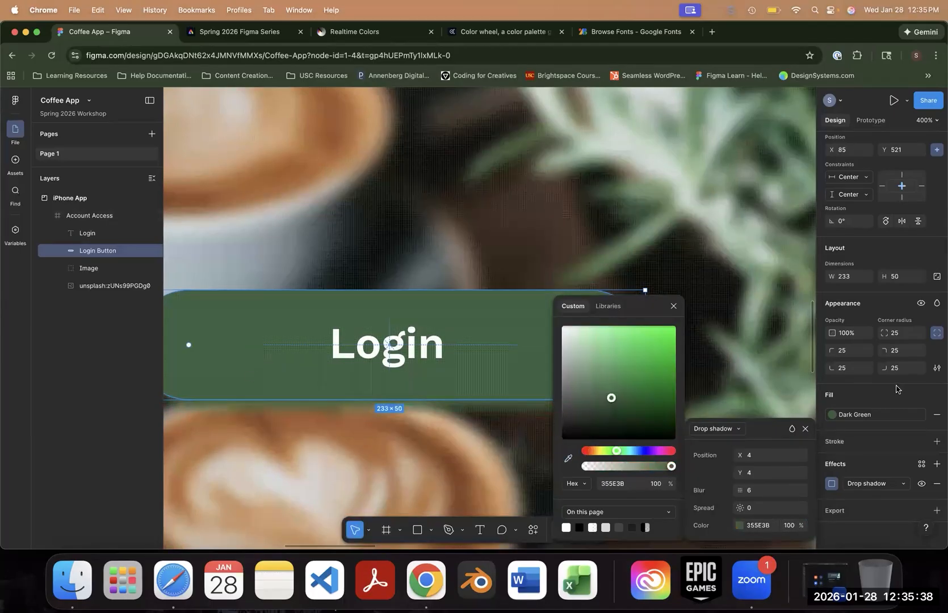
drag(615, 402, 585, 390)
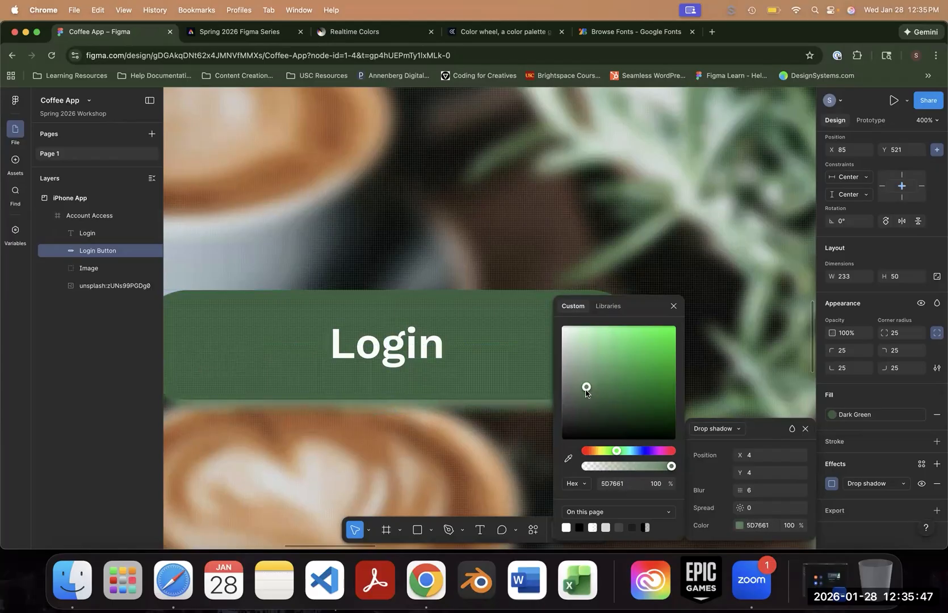
click(871, 523)
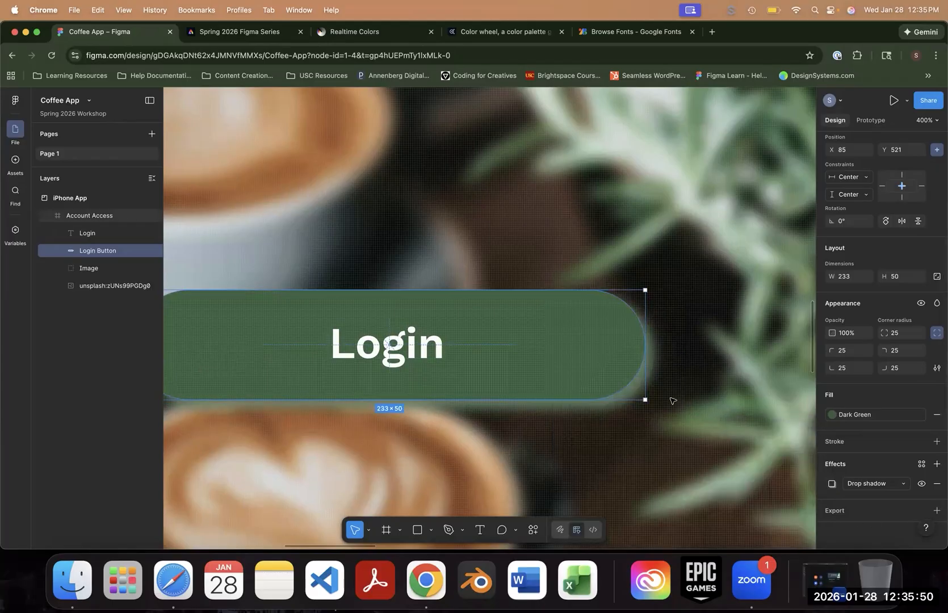
click(832, 483)
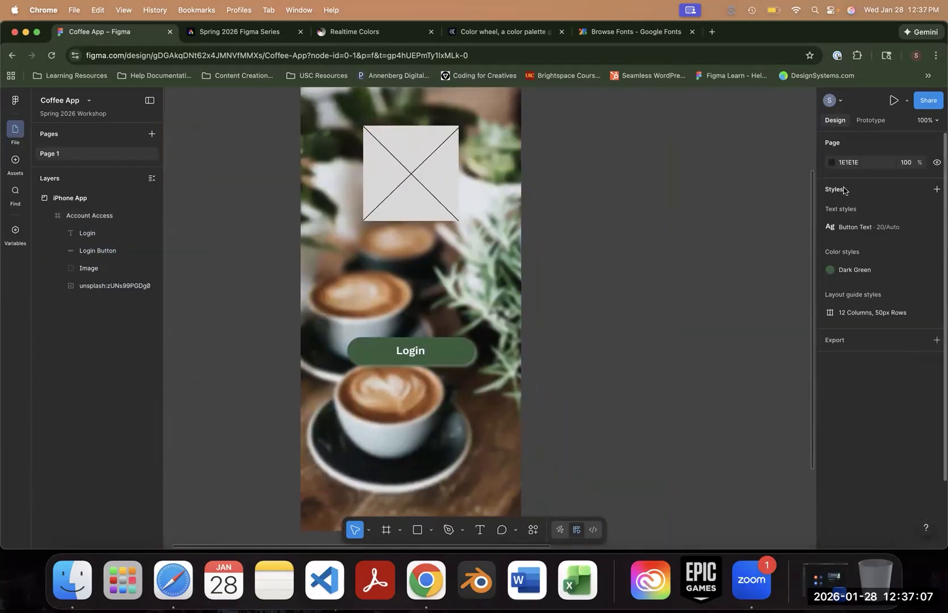
click(936, 190)
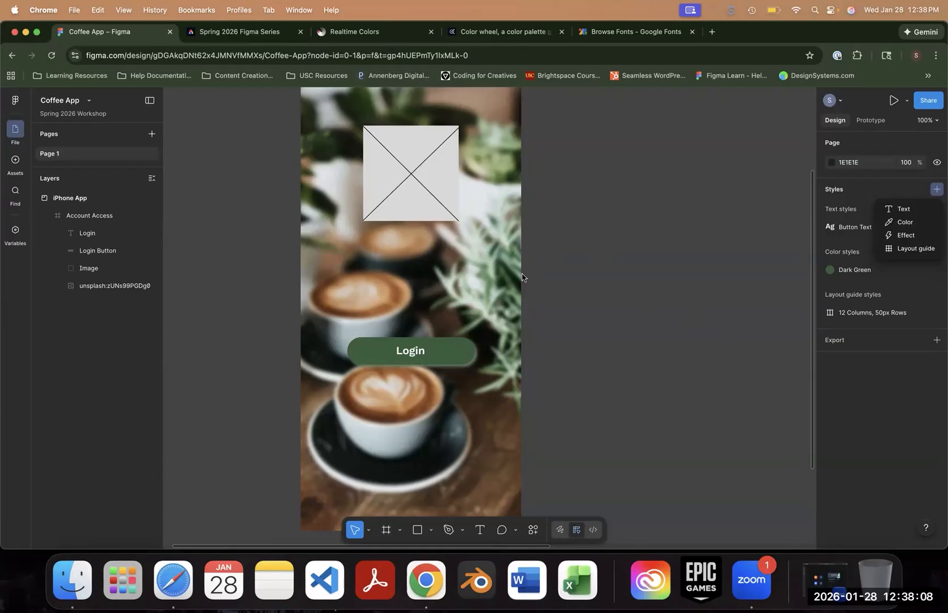
click(558, 288)
- Draw a new section about 1034 × 564 on the empty canvas above the iPhone App section
scroll(559, 288, up, 5)
scroll(559, 287, up, 5)
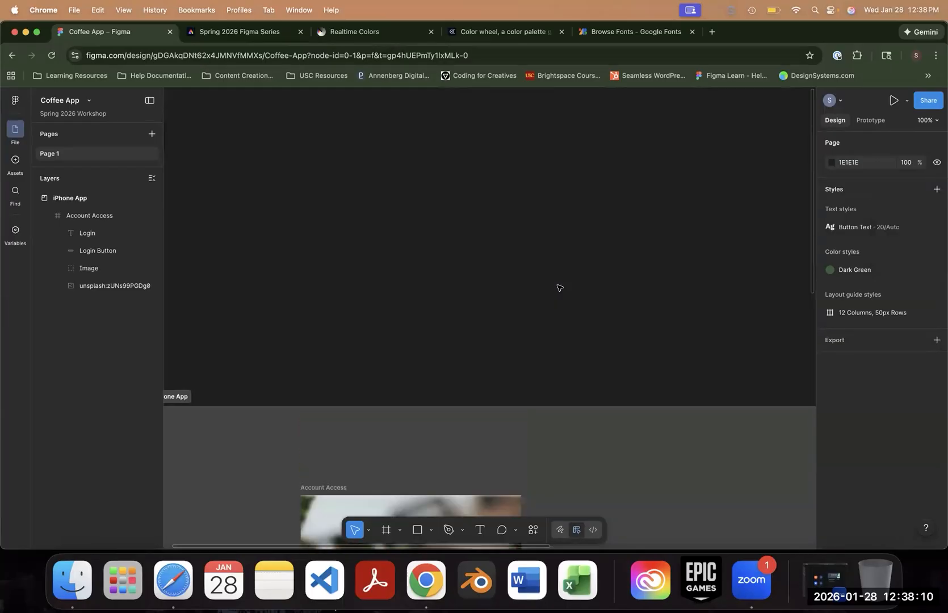
scroll(558, 286, down, 1)
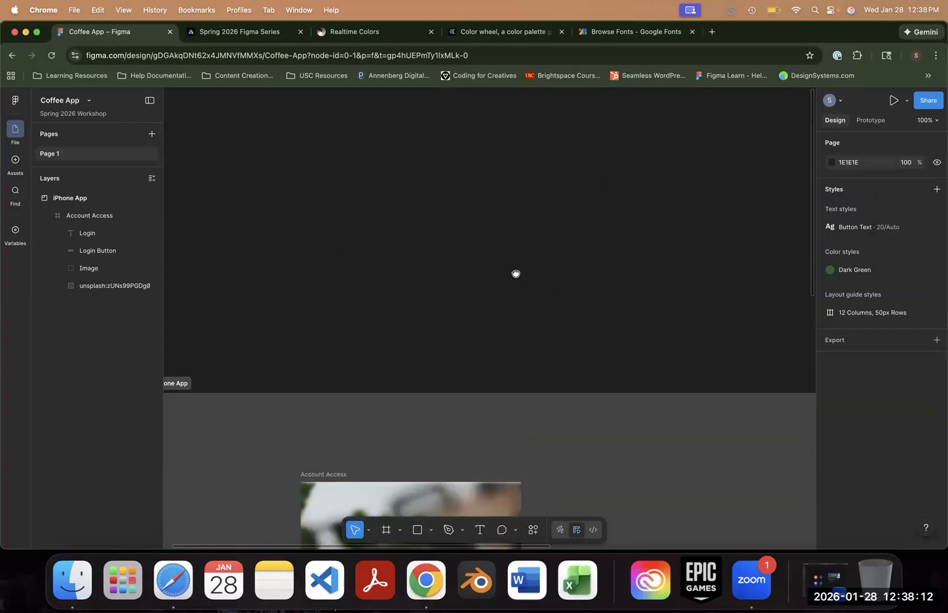
scroll(516, 273, up, 3)
scroll(516, 274, left, 3)
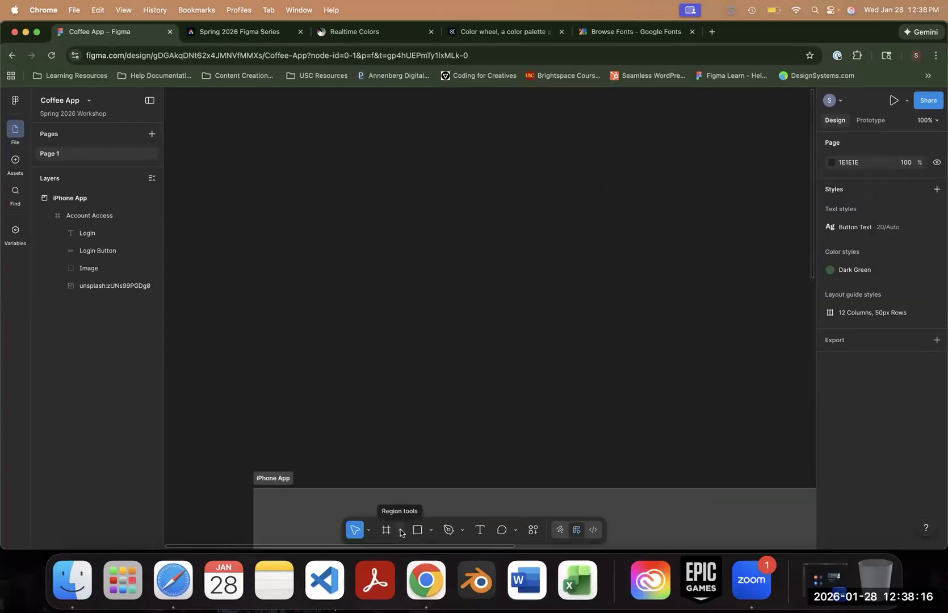
click(400, 531)
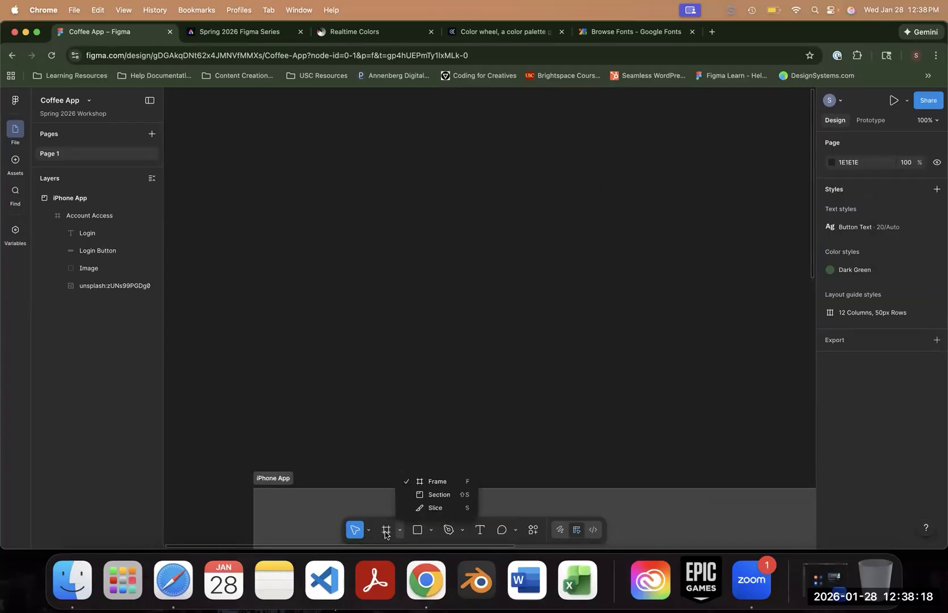
click(434, 495)
drag(229, 138, 797, 447)
- Rename the new section Components and line up its left edge with the iPhone App section
double_click(246, 128)
text(Components)
key(Return)
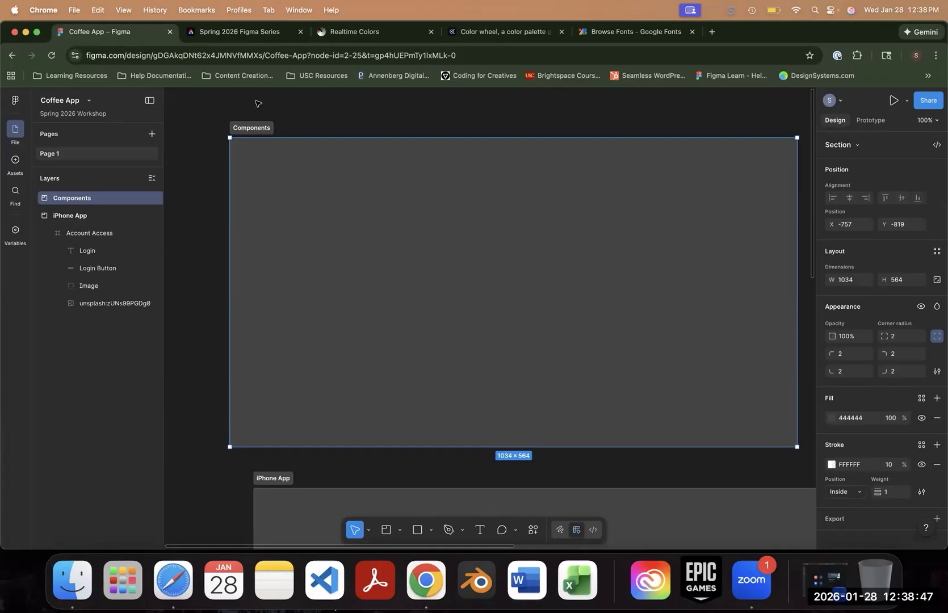
drag(251, 129, 270, 129)
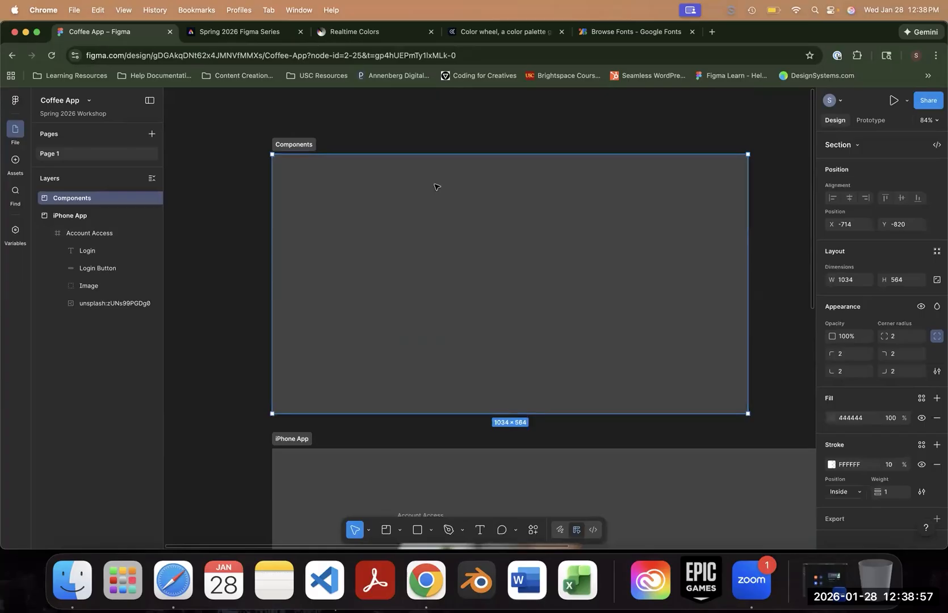
- Draw a rectangle about 401 × 46 across the full width of the Account Access frame's bottom edge
scroll(431, 199, down, 5)
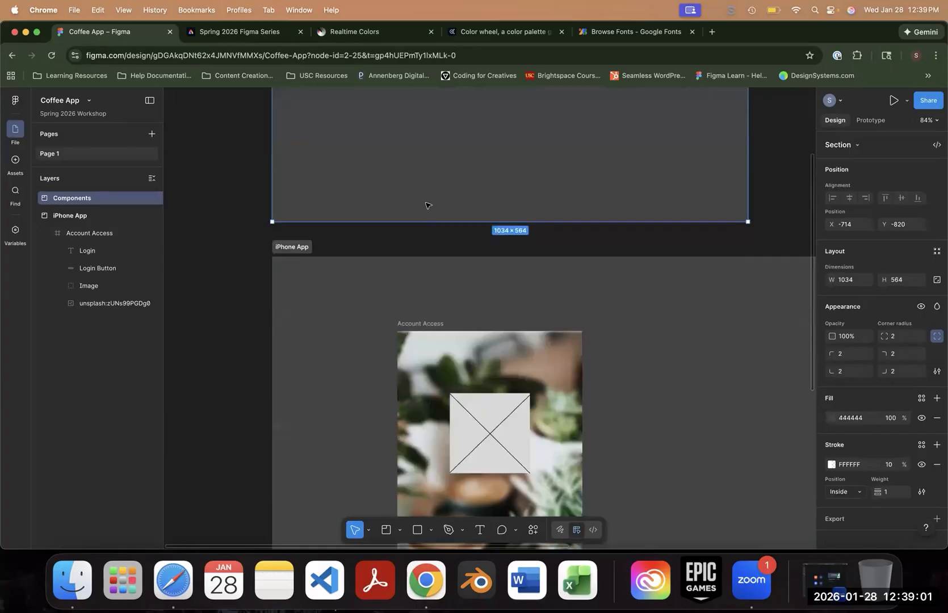
scroll(431, 206, down, 7)
scroll(420, 454, down, 1)
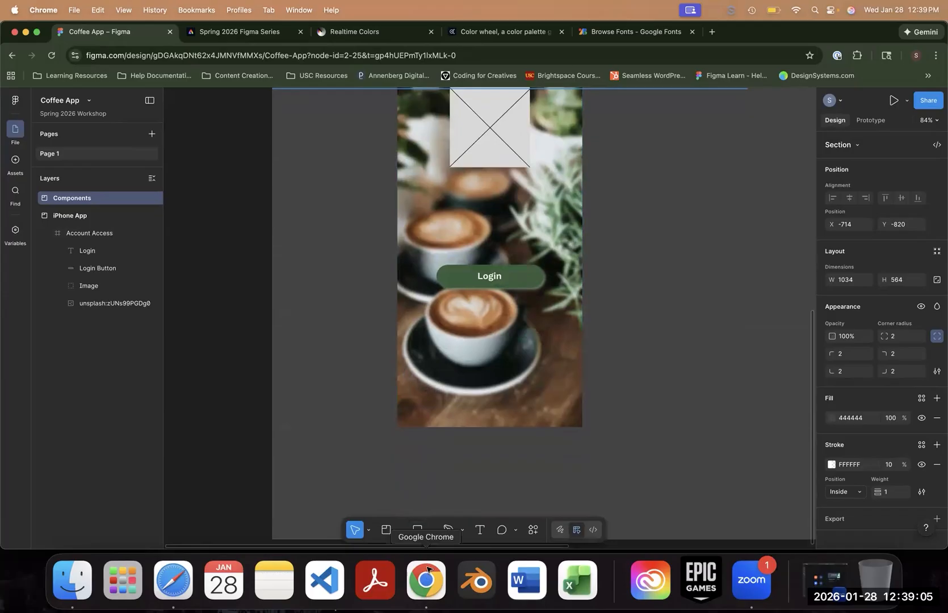
click(417, 530)
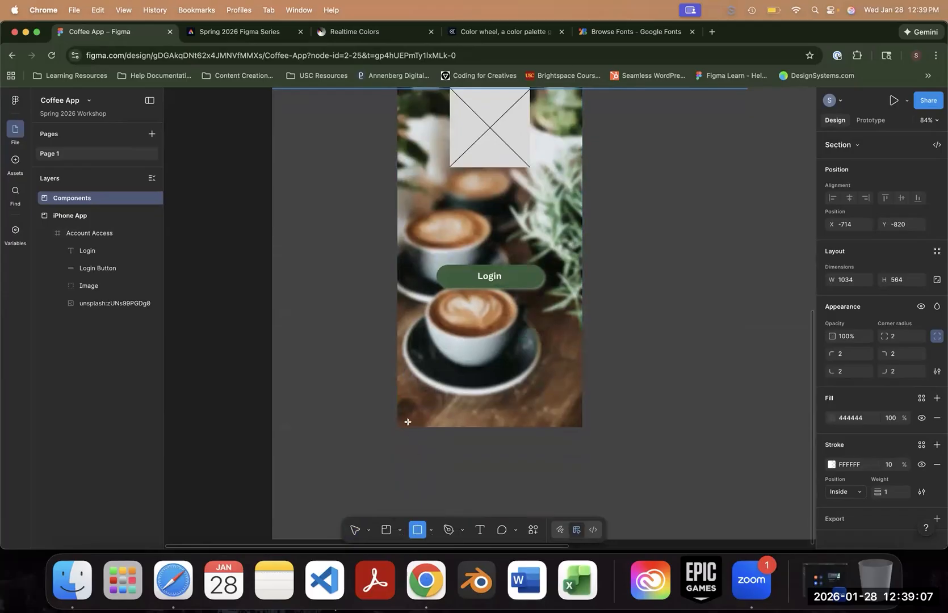
drag(397, 405, 582, 427)
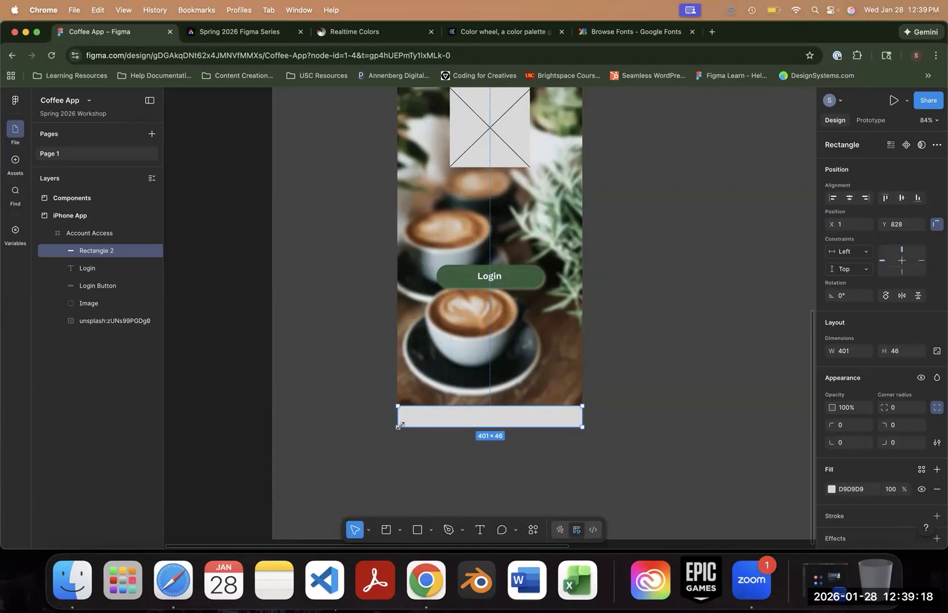
click(559, 452)
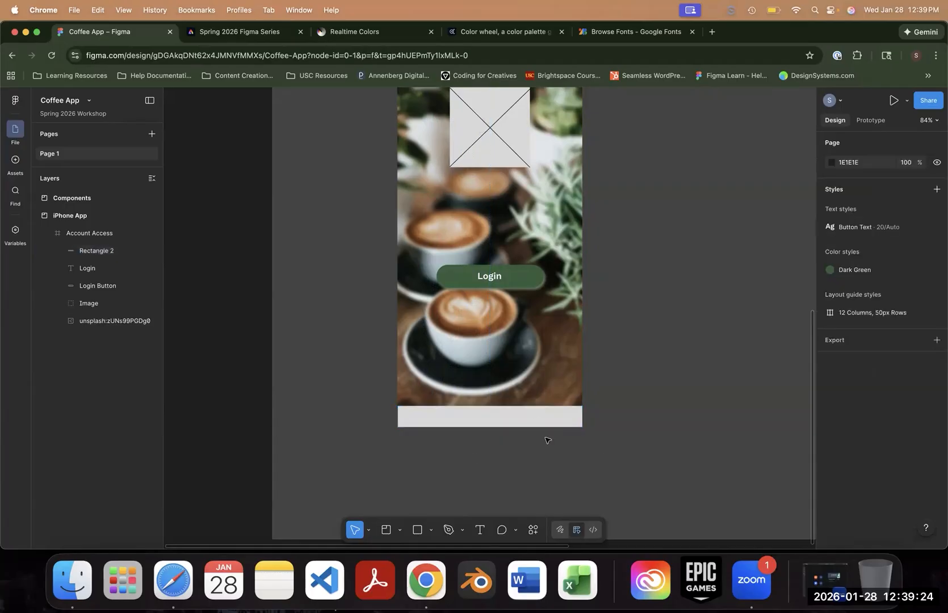
- Move the bottom rectangle out of Account Access into the Components section's upper-left corner at X 34, Y 34
drag(532, 423, 351, 106)
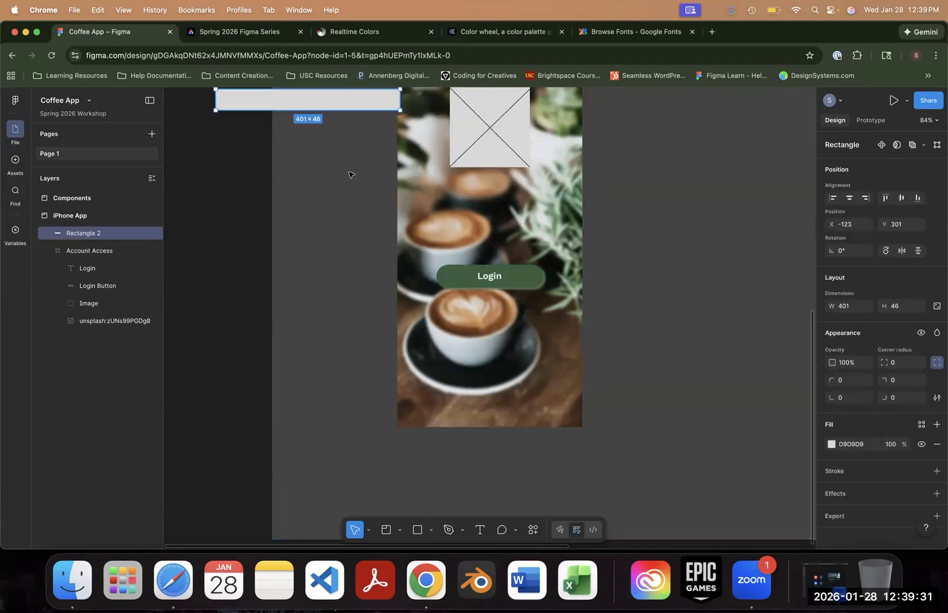
scroll(345, 264, up, 10)
drag(309, 454, 397, 158)
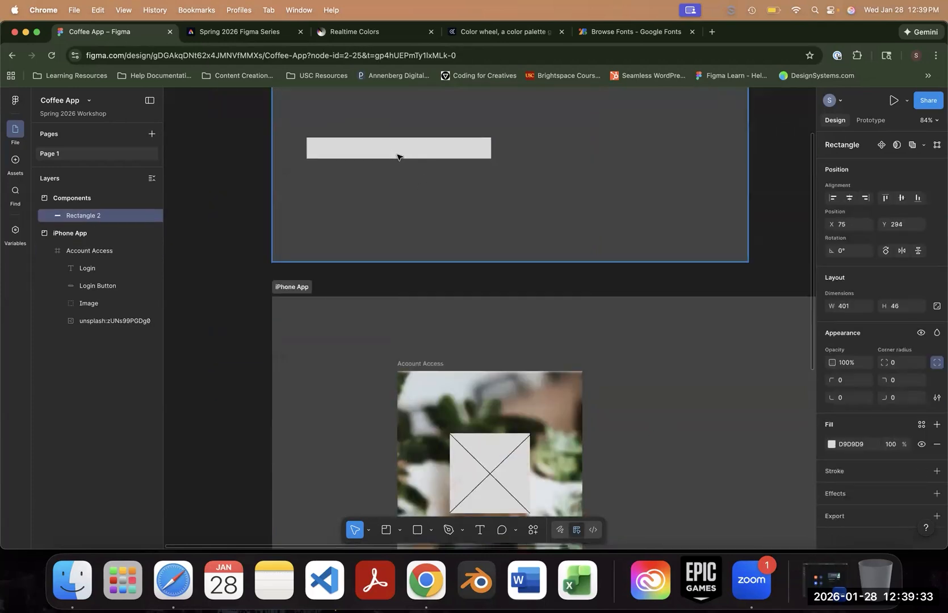
scroll(455, 220, up, 3)
drag(369, 331, 349, 212)
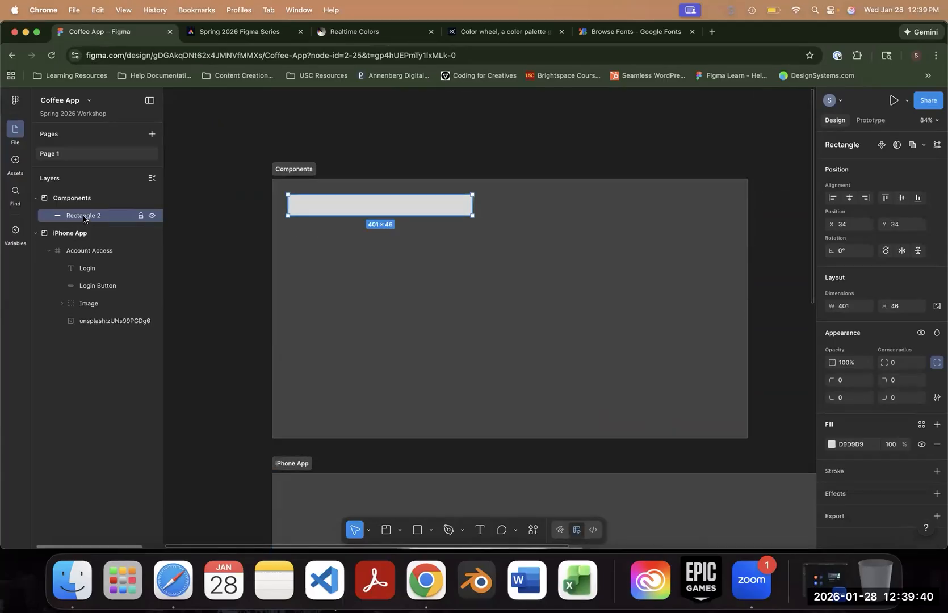
- Rename the rectangle in Components to Background and apply the Dark Green colour style as its fill
double_click(84, 216)
text(Background)
key(Return)
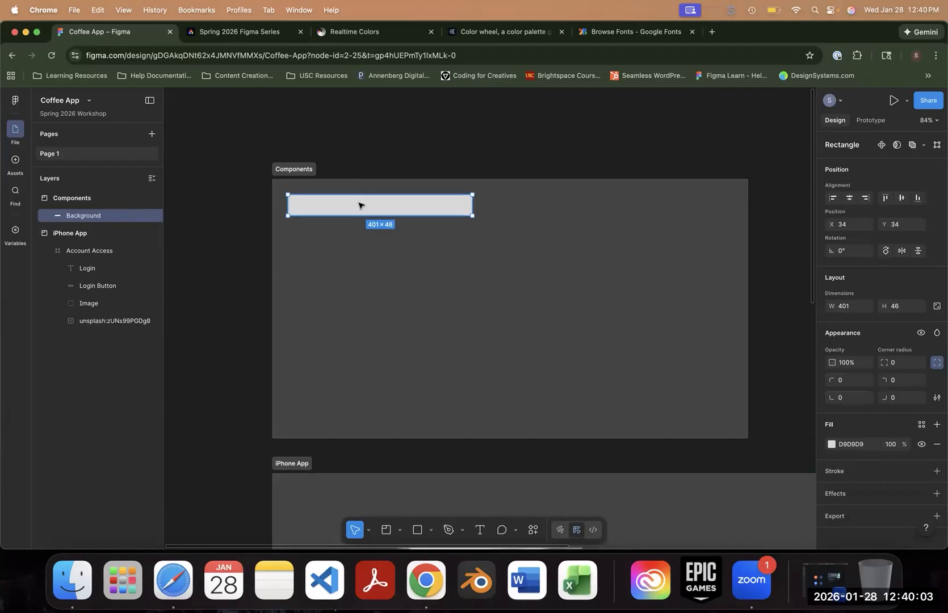
scroll(919, 269, down, 1)
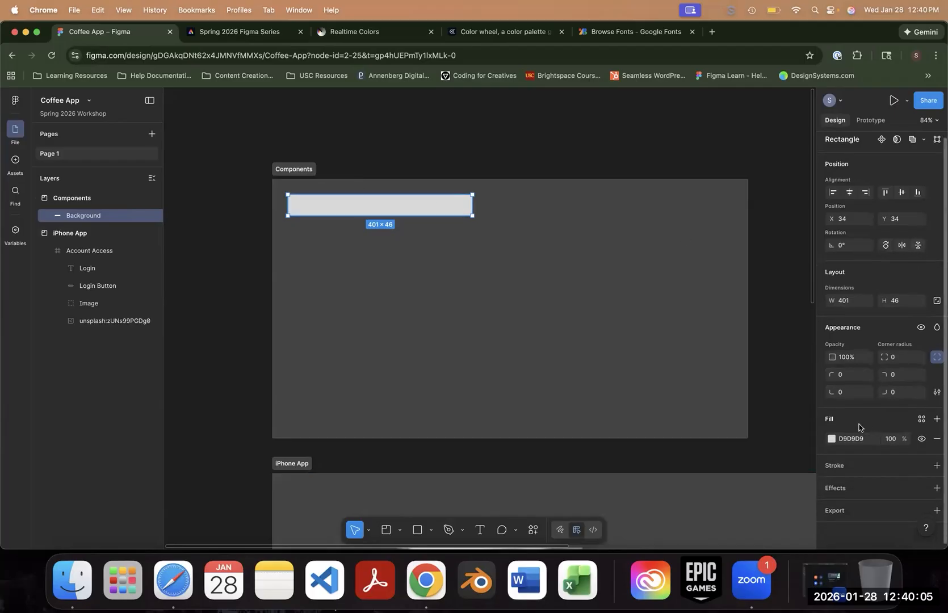
click(920, 420)
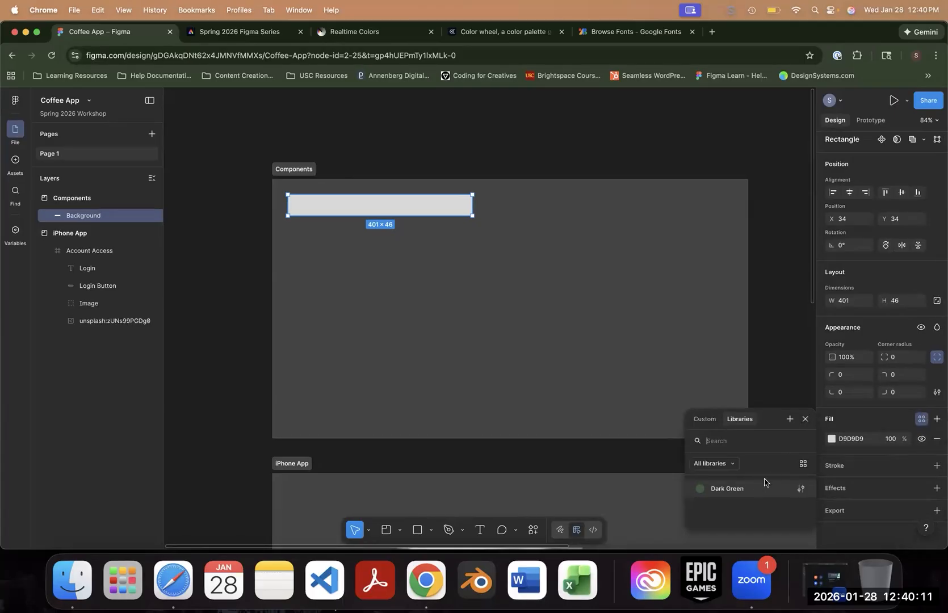
click(751, 489)
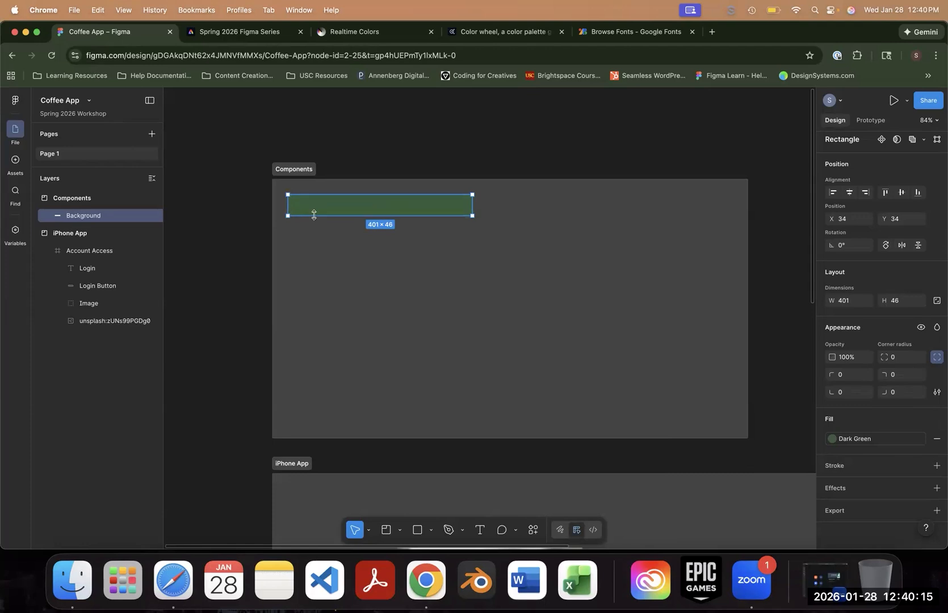
click(357, 267)
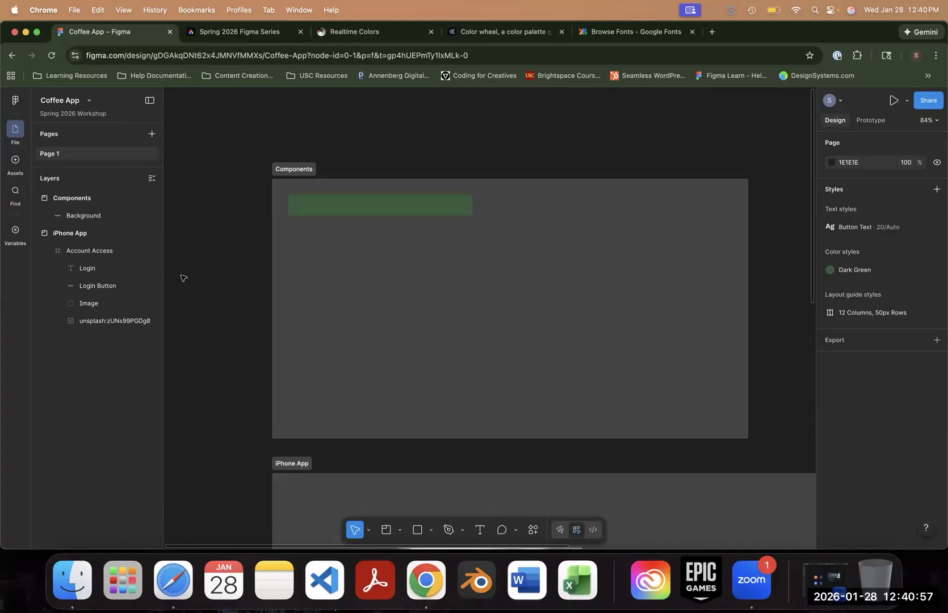
- Run the Iconify plugin and shift its window away from the design properties
right_click(211, 255)
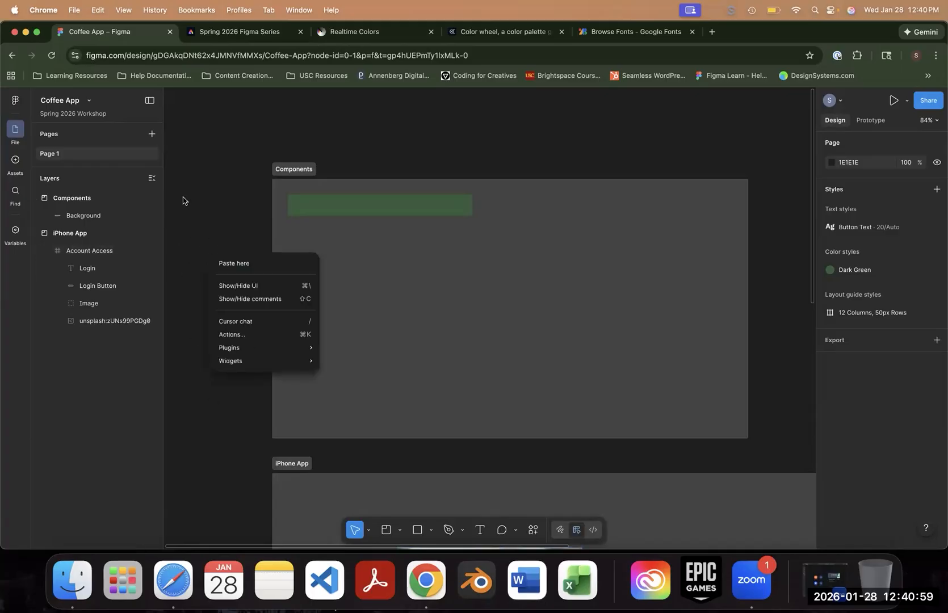
mouse_move(225, 352)
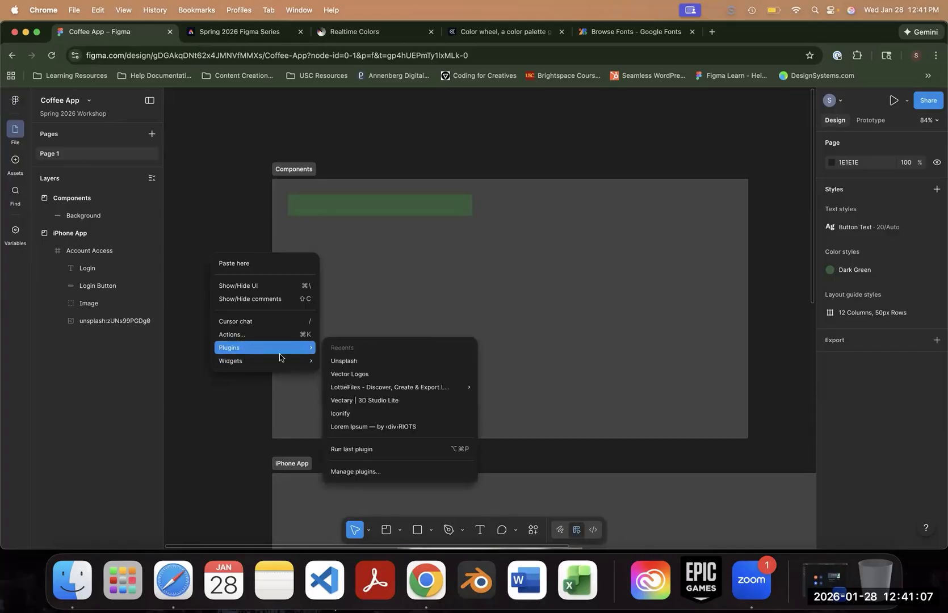
click(366, 472)
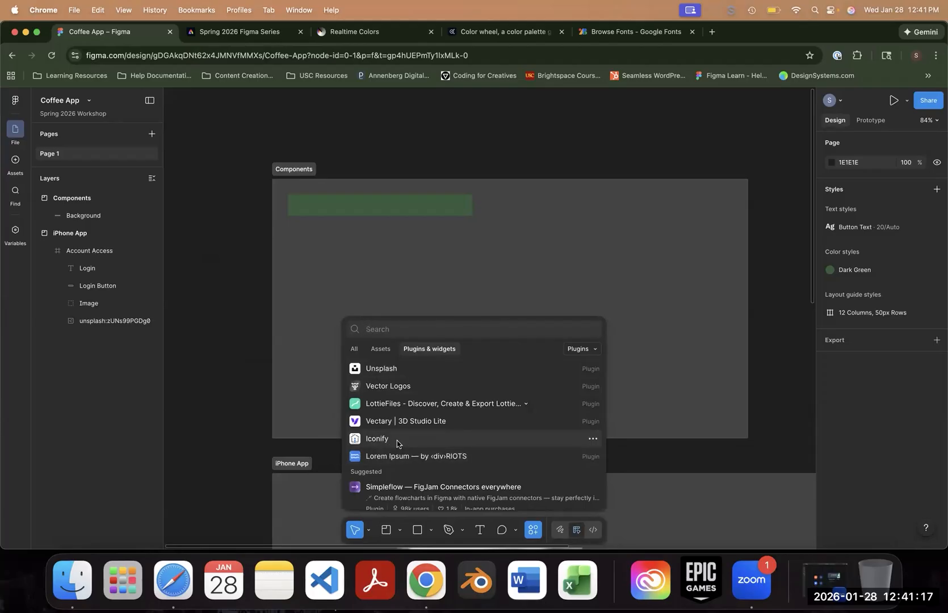
click(397, 441)
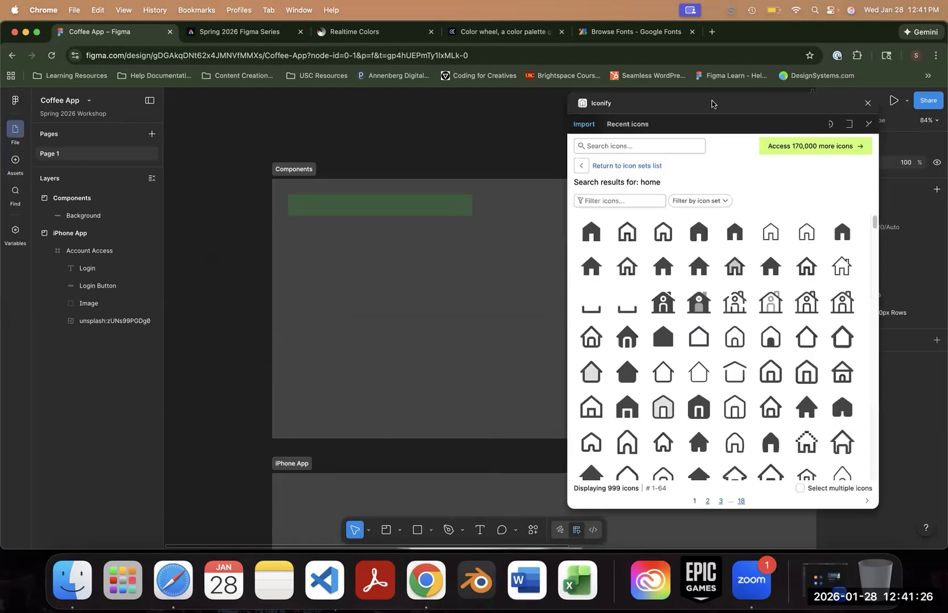
drag(712, 104, 658, 104)
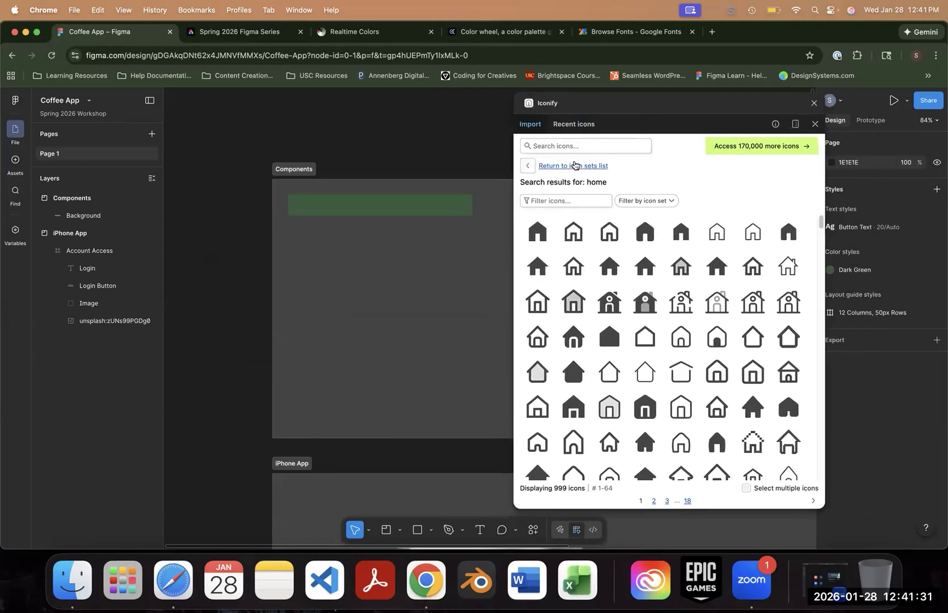
- Return to the Iconify icon set list and browse the available icon sets
click(528, 165)
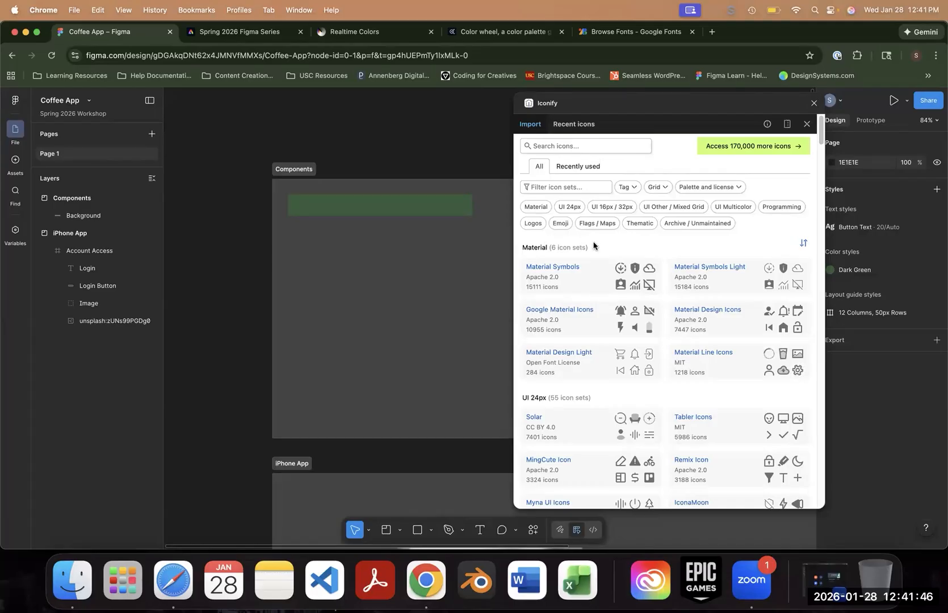
scroll(597, 248, down, 5)
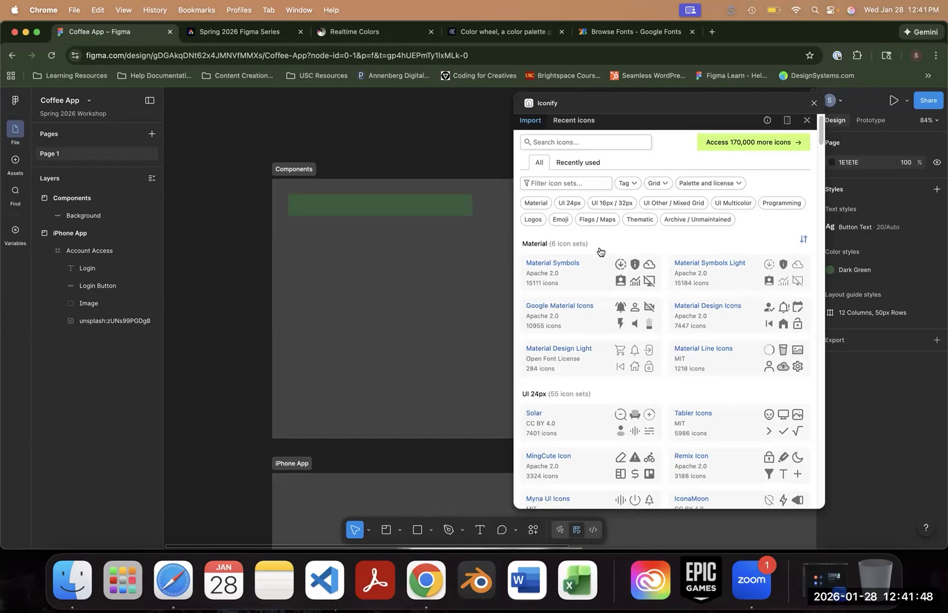
scroll(602, 377, down, 5)
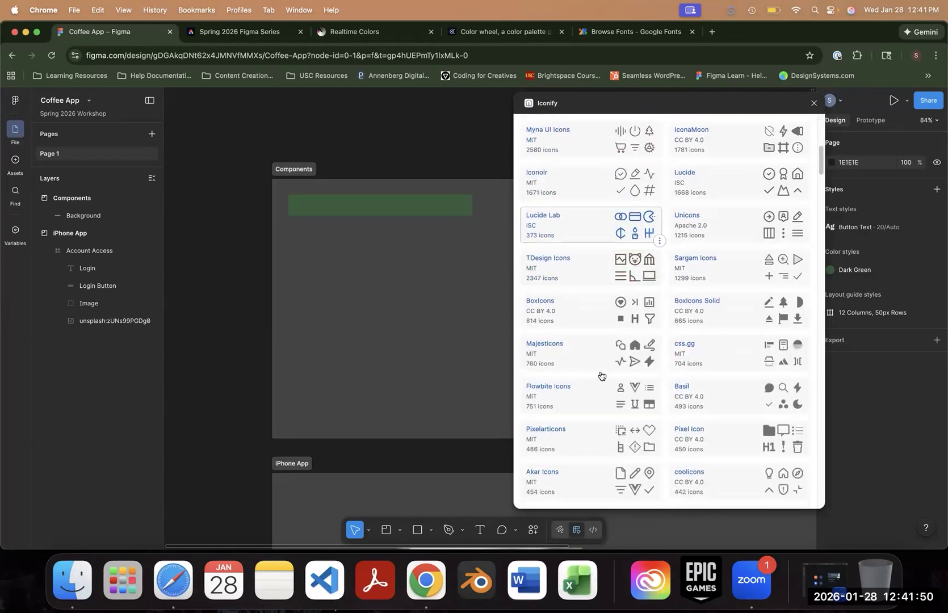
scroll(736, 241, down, 5)
scroll(736, 243, down, 15)
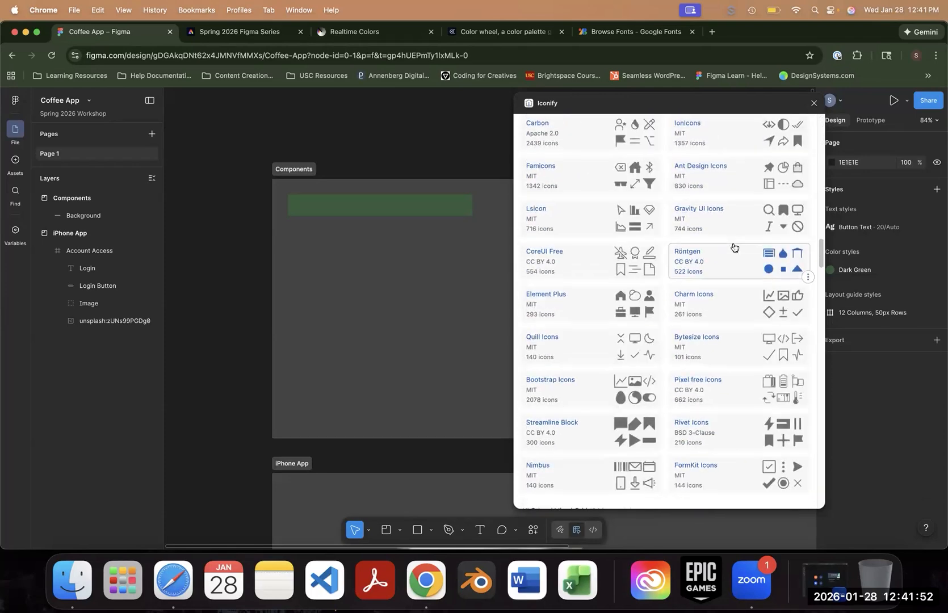
scroll(734, 250, up, 20)
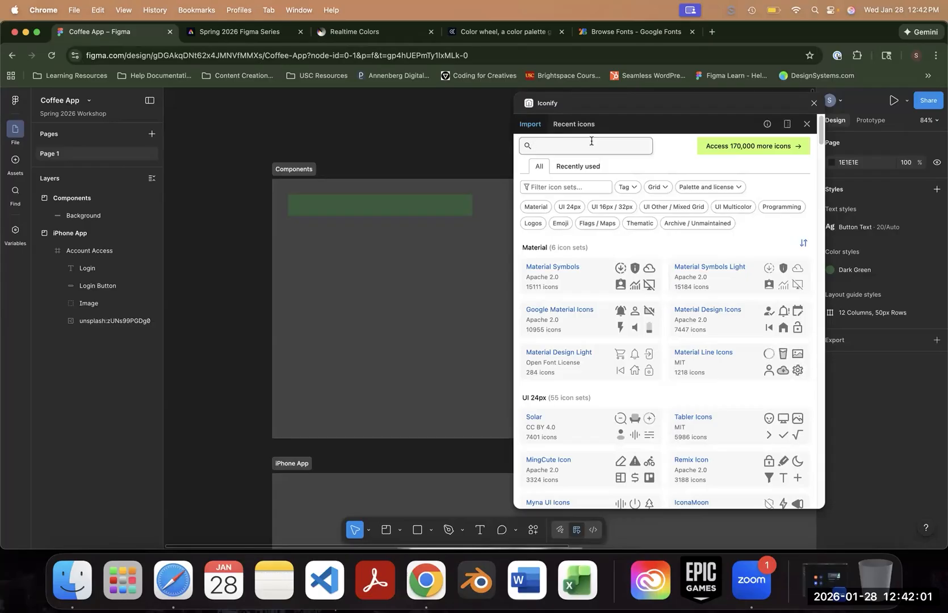
- Search Iconify for home and place the solid material-symbols:home-rounded icon in the Components section below the green bar
text(home)
key(Return)
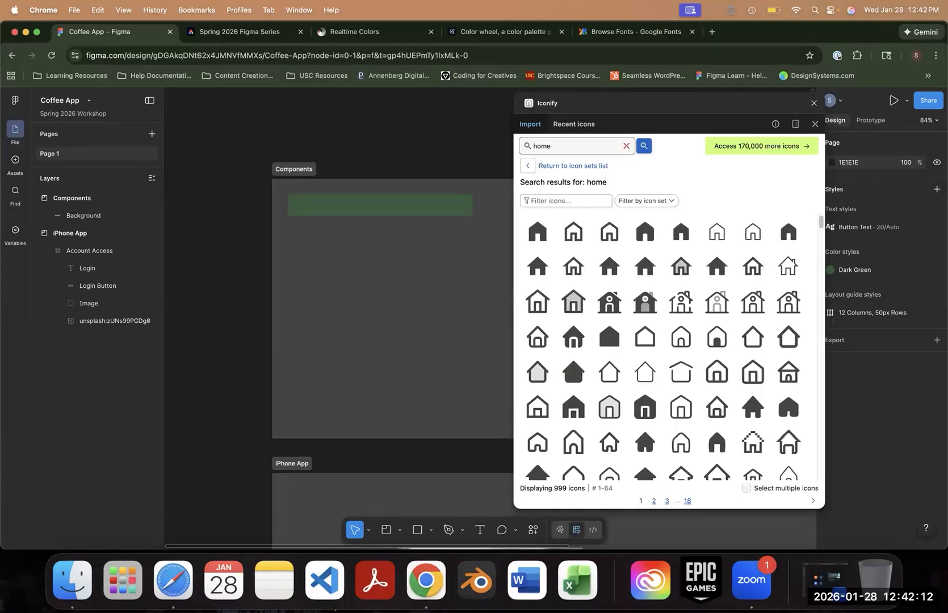
scroll(749, 341, down, 5)
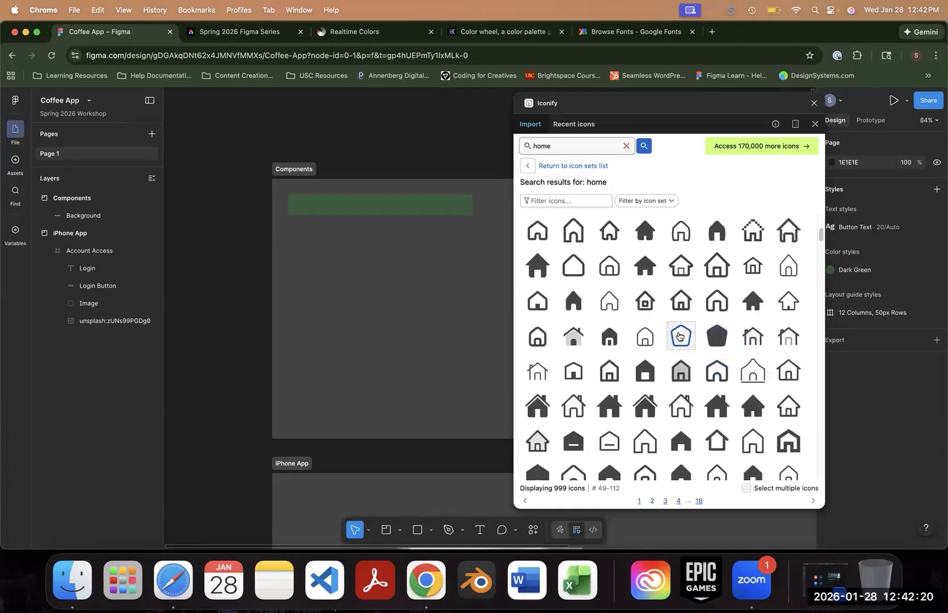
scroll(687, 336, up, 5)
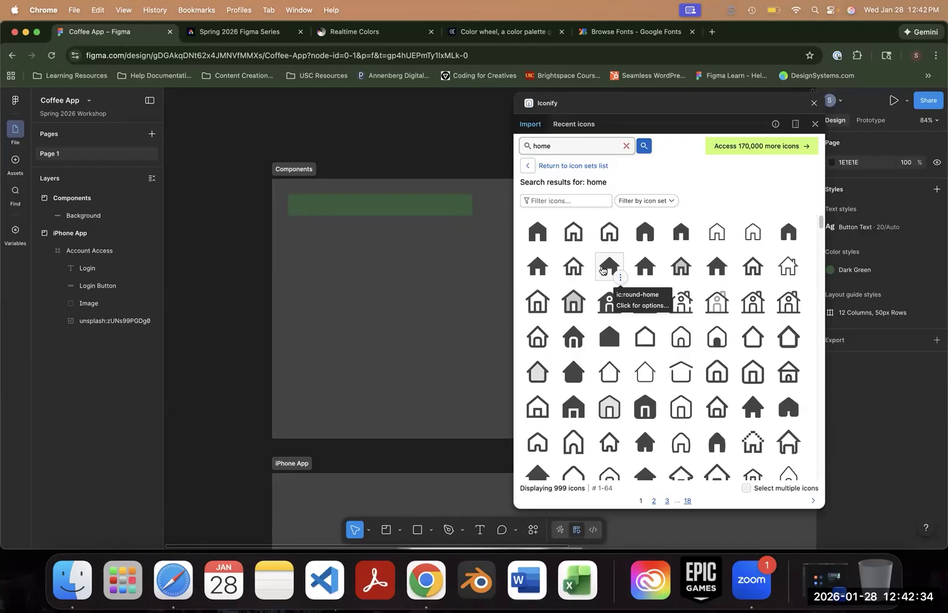
click(542, 243)
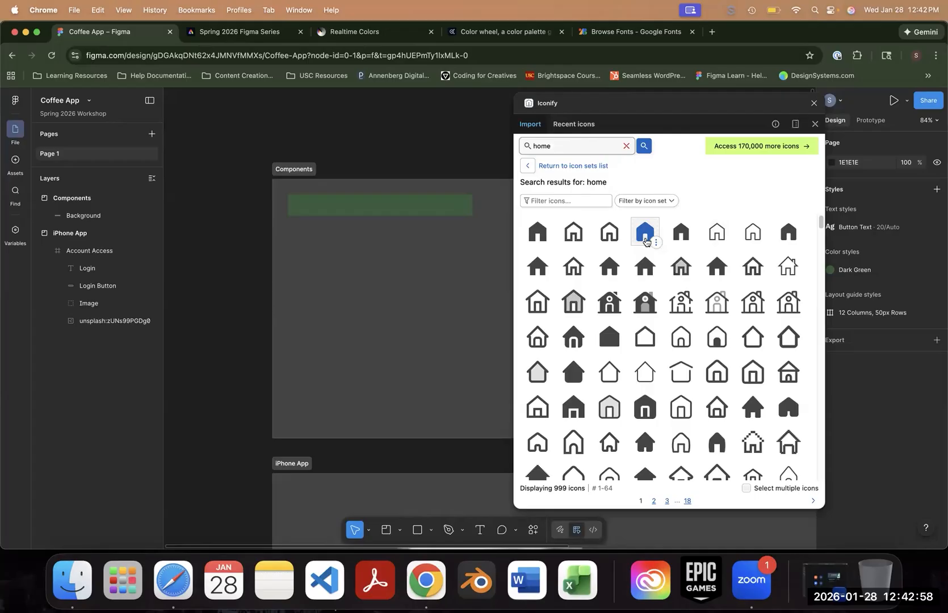
click(641, 234)
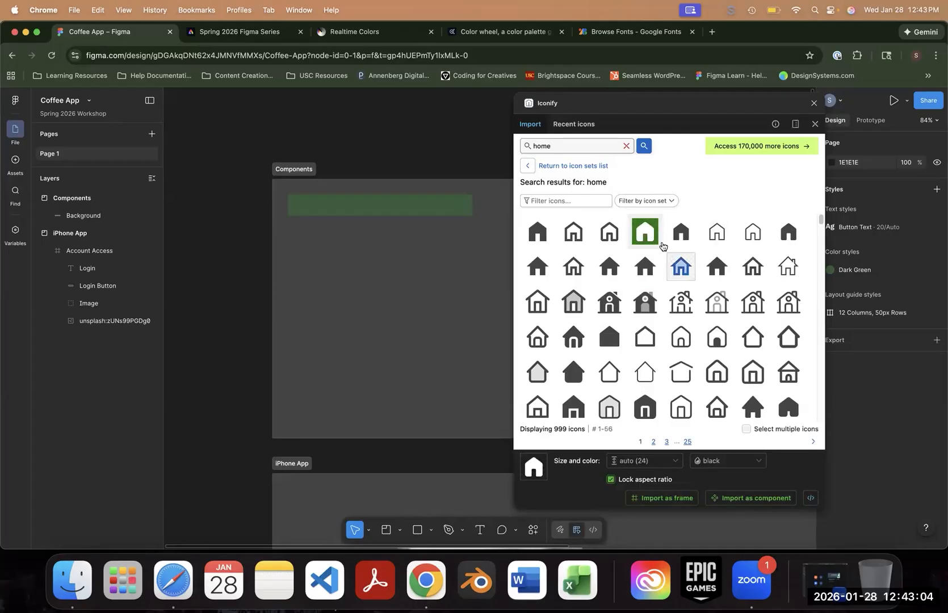
drag(643, 233, 376, 285)
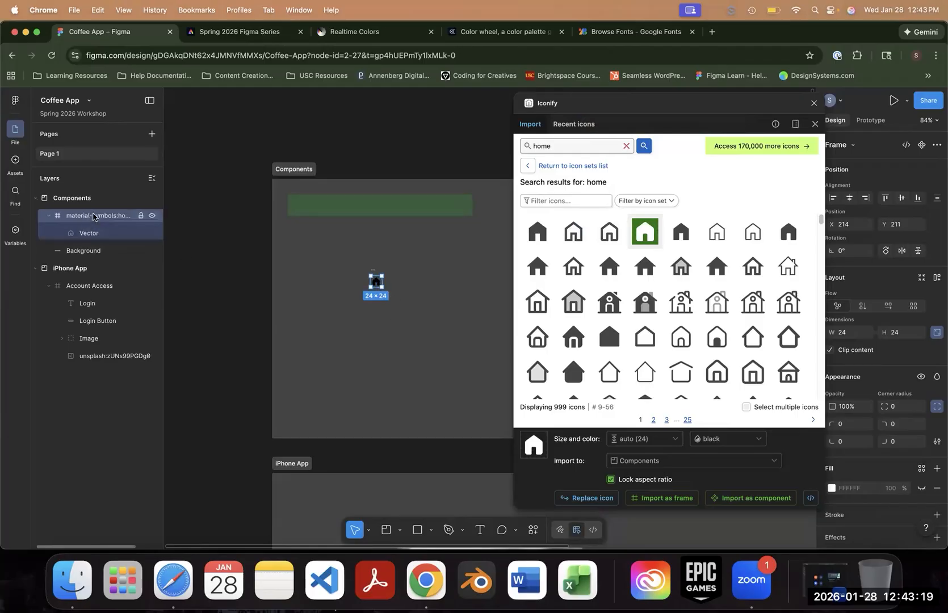
- Move the home icon's vector out of its frame directly into Components and delete the leftover material-symbols:home-rounded frame
click(99, 234)
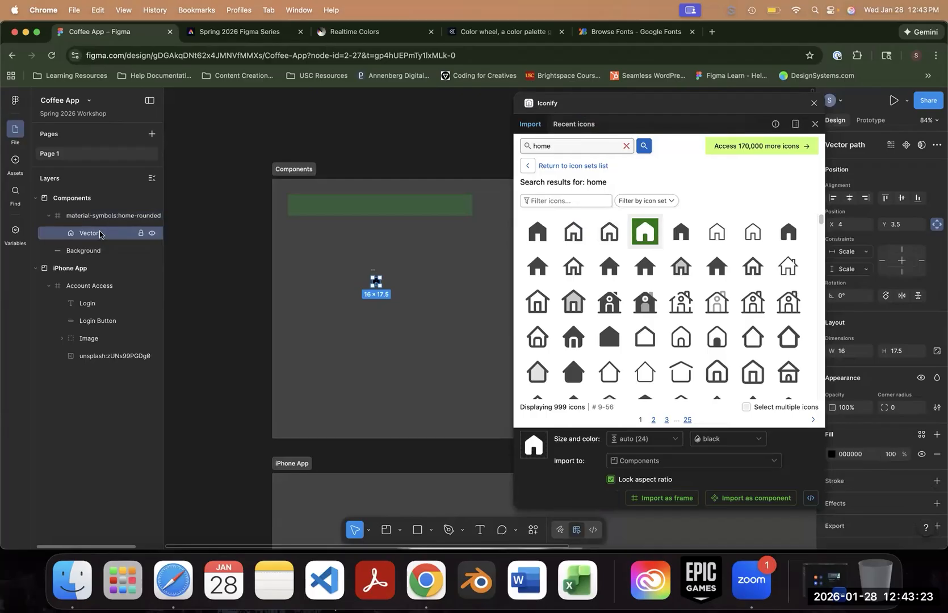
drag(92, 236, 81, 208)
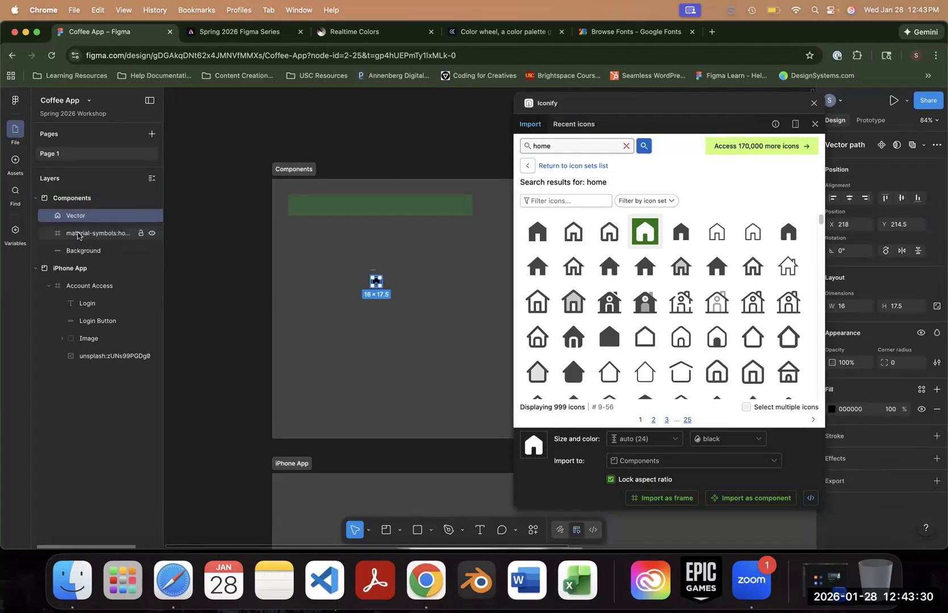
click(79, 235)
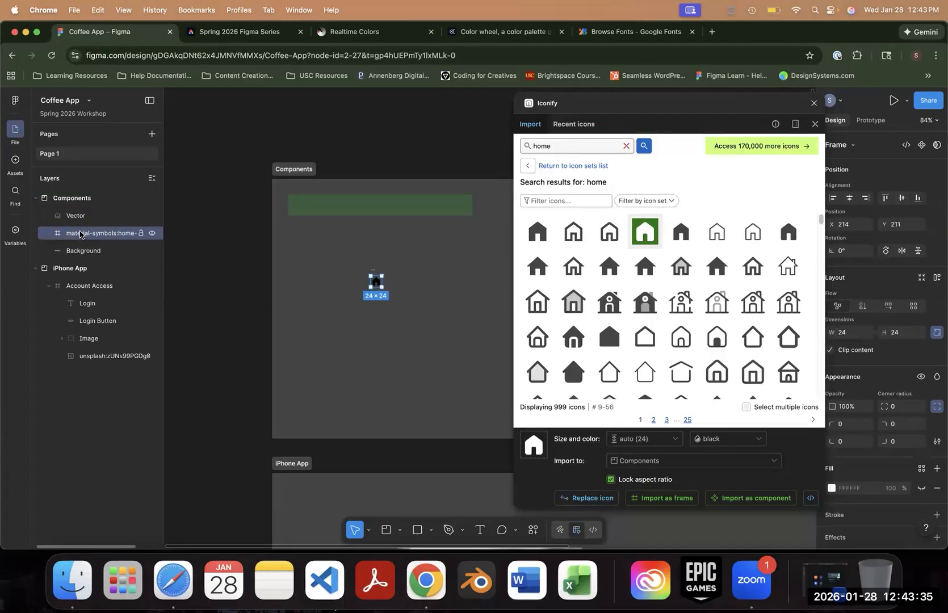
key(Delete)
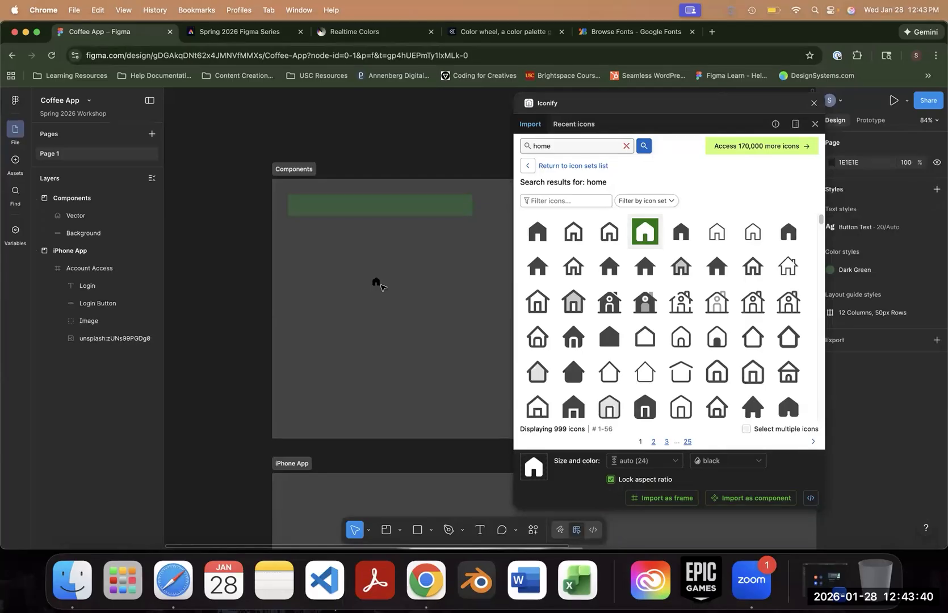
- Close Iconify and move the home icon to just beneath the left end of the green bar
click(375, 284)
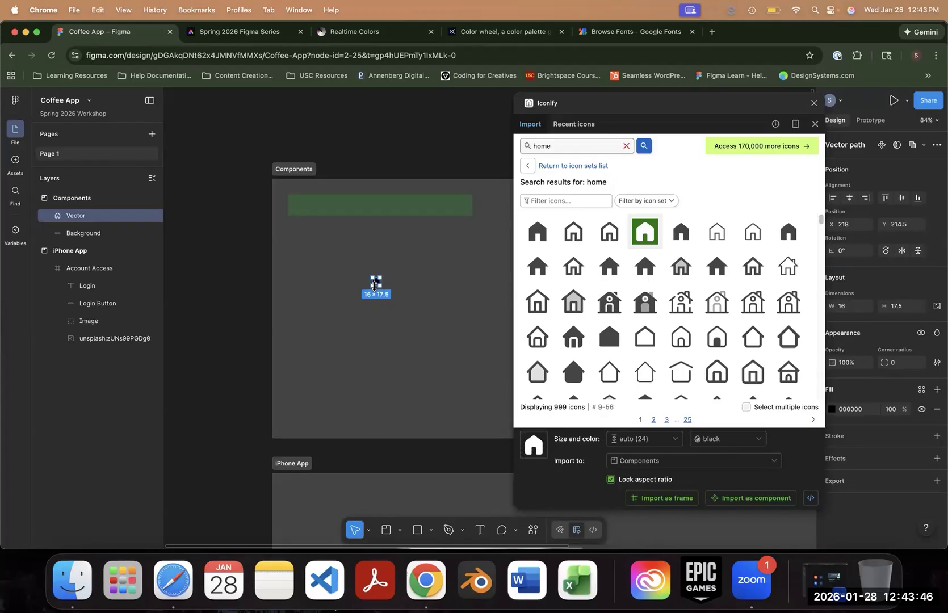
drag(273, 297, 294, 302)
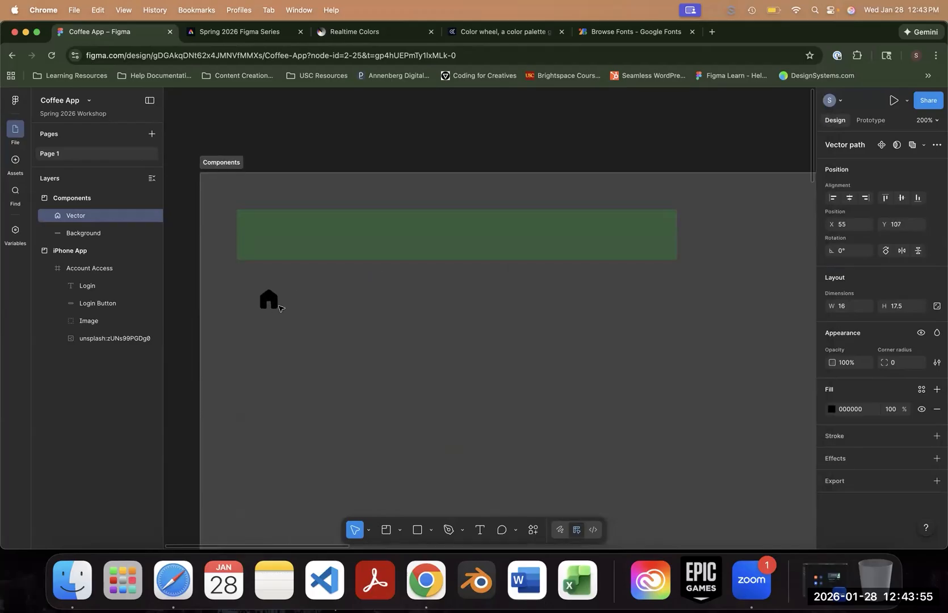
click(404, 386)
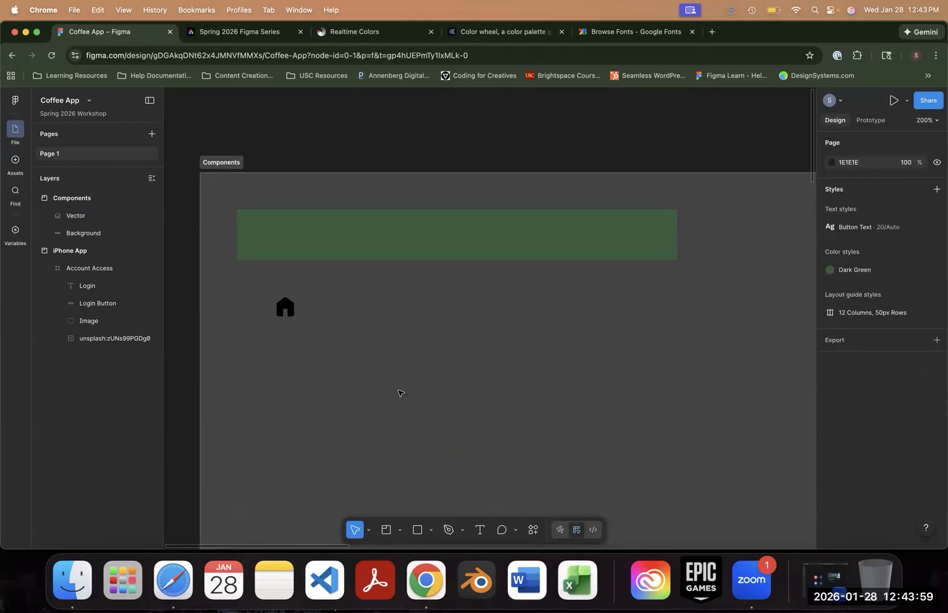
- Run Iconify again, search for location, and place the weui:location-filled pin to the right of the home icon
right_click(525, 437)
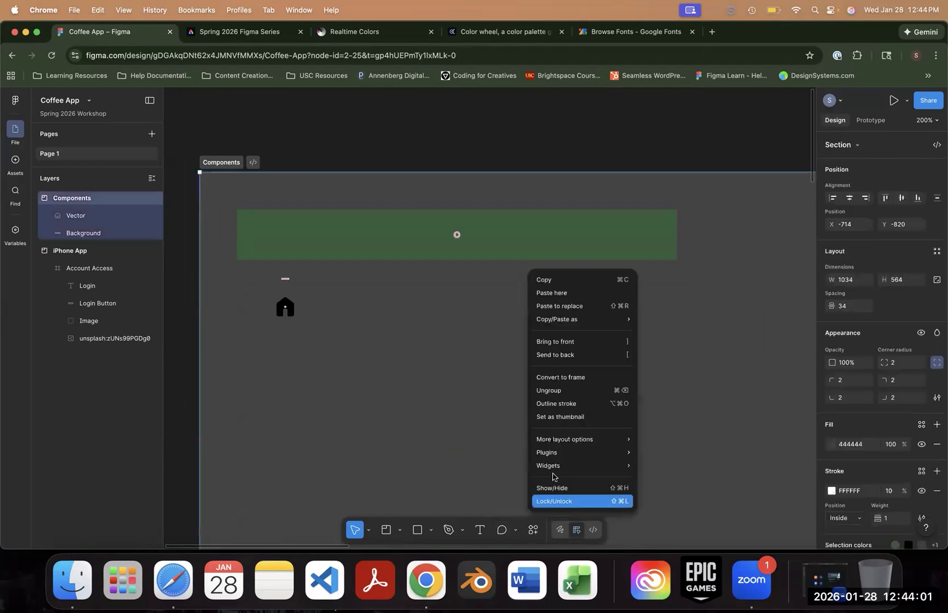
mouse_move(548, 452)
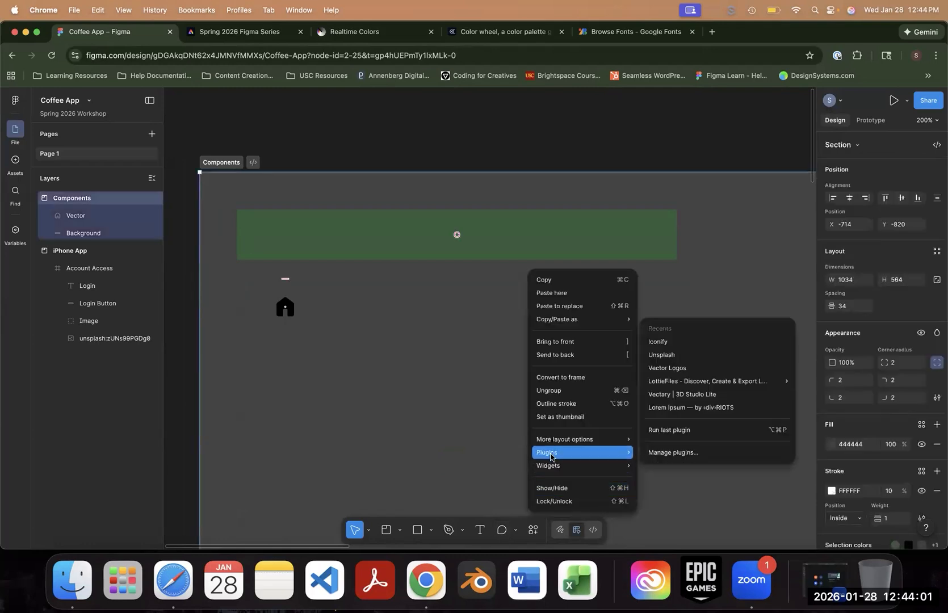
click(686, 431)
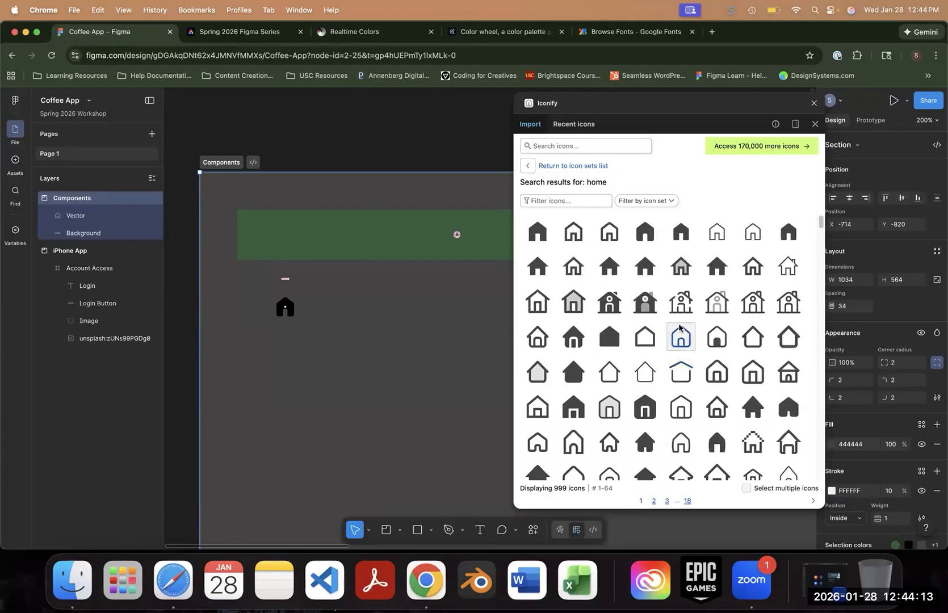
click(574, 145)
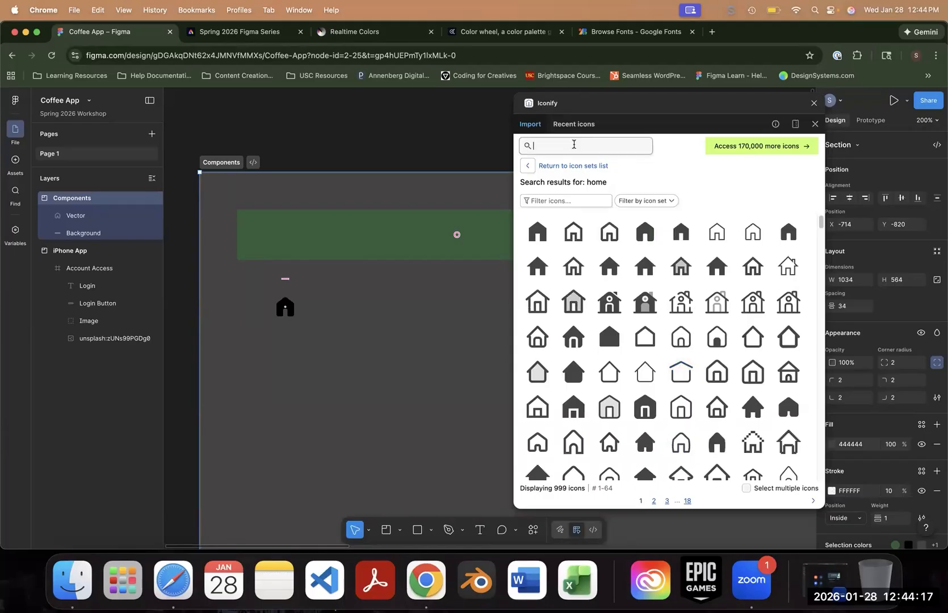
text(location)
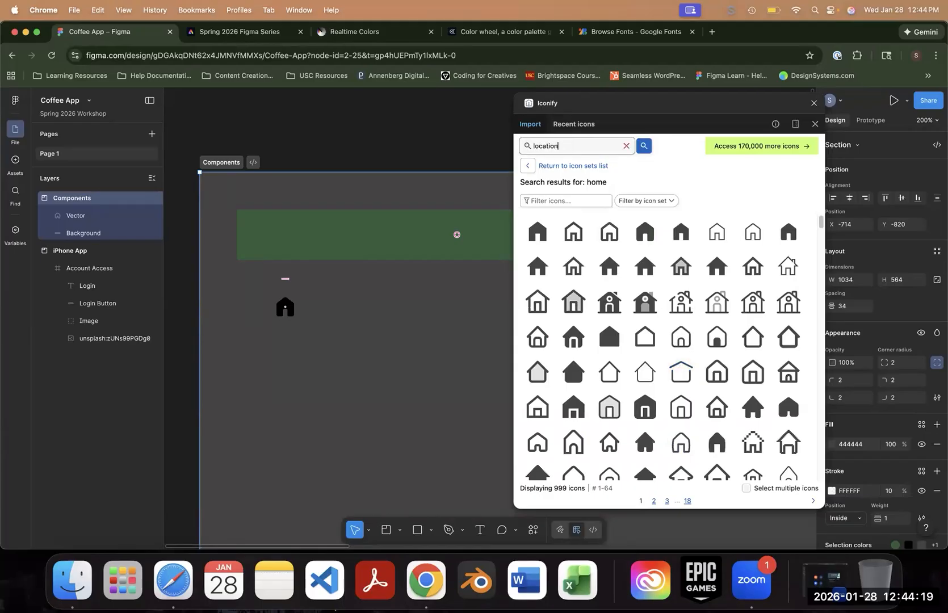
key(Return)
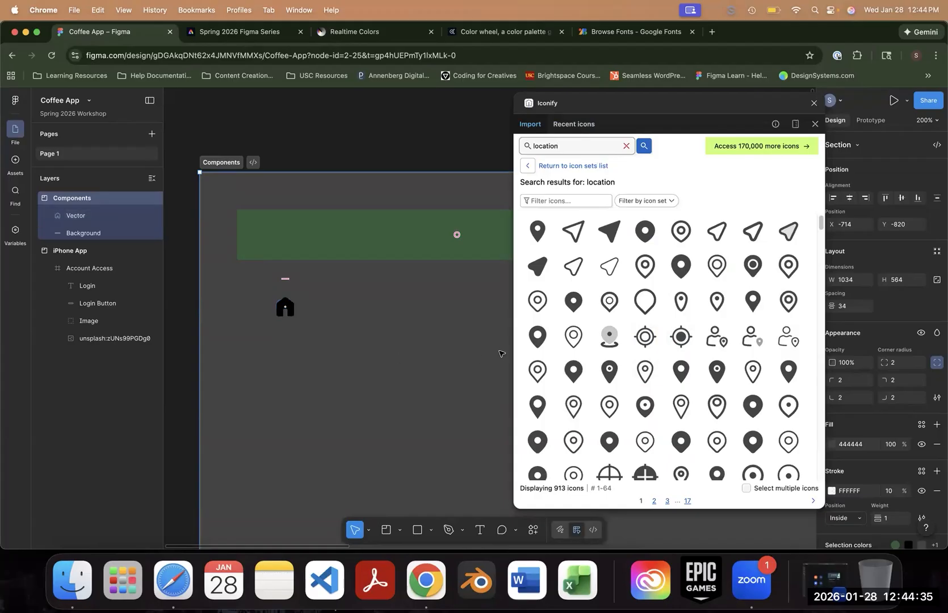
click(537, 336)
- Search Iconify for cart and place the solid bxs:cart icon to the right of the location pin
drag(566, 146, 513, 175)
text(cart)
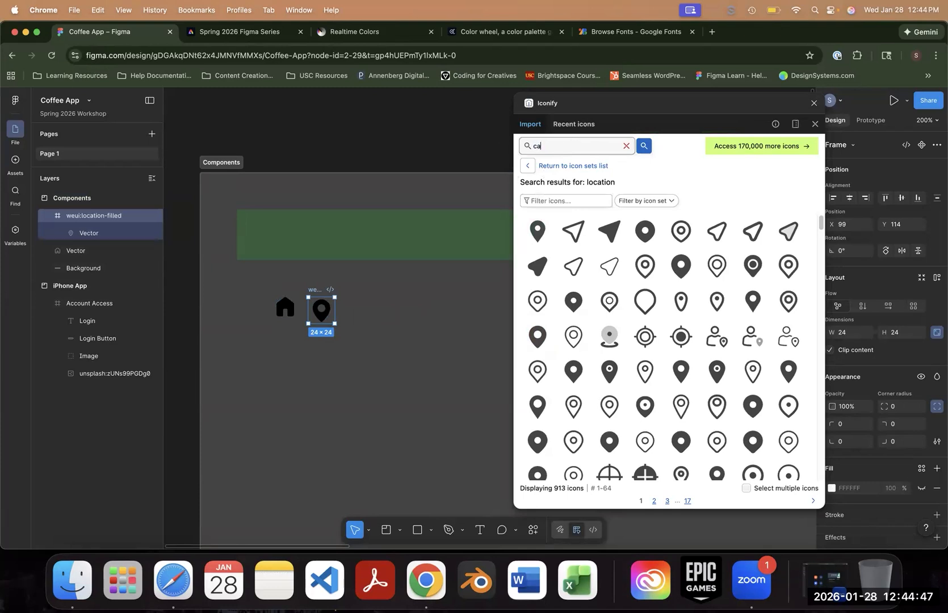
key(Return)
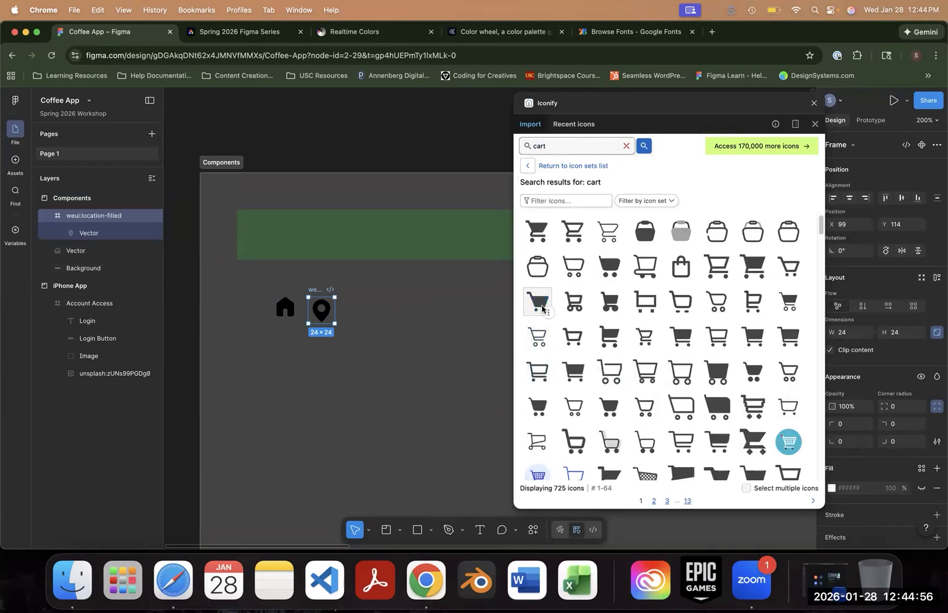
drag(554, 301, 415, 317)
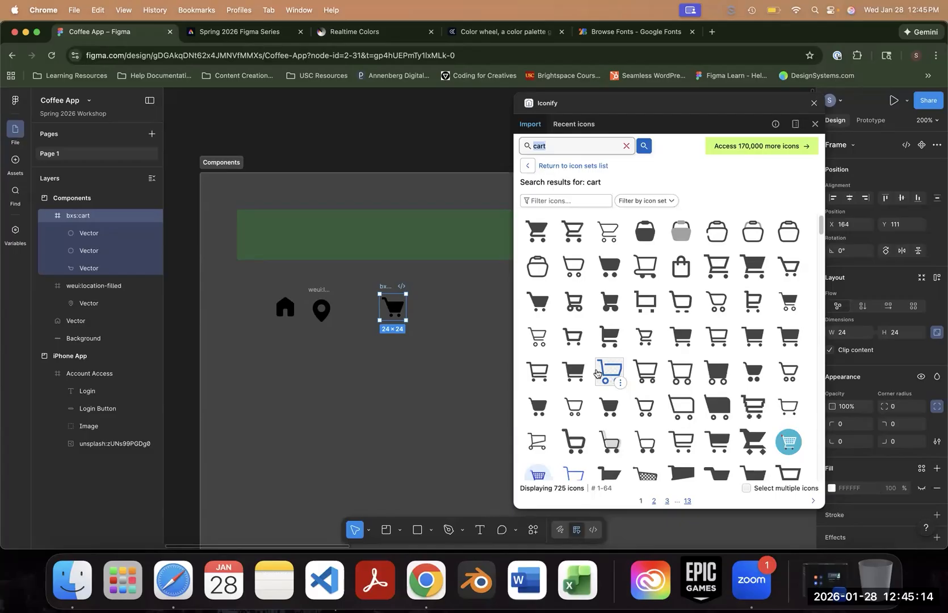
- Search Iconify for information, place the ri:information-fill icon below and right of the cart, and close the plugin
text(information)
key(Return)
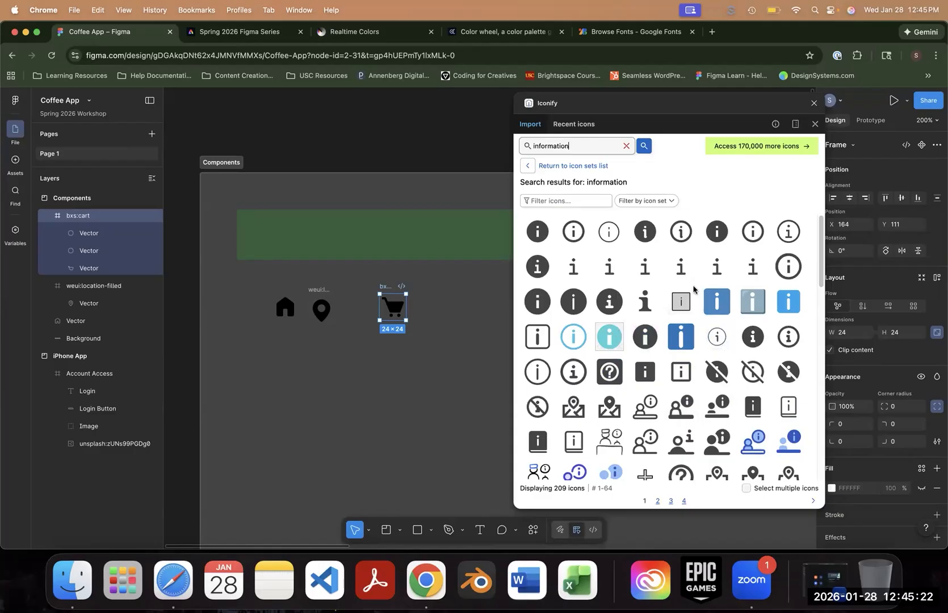
drag(717, 231, 446, 341)
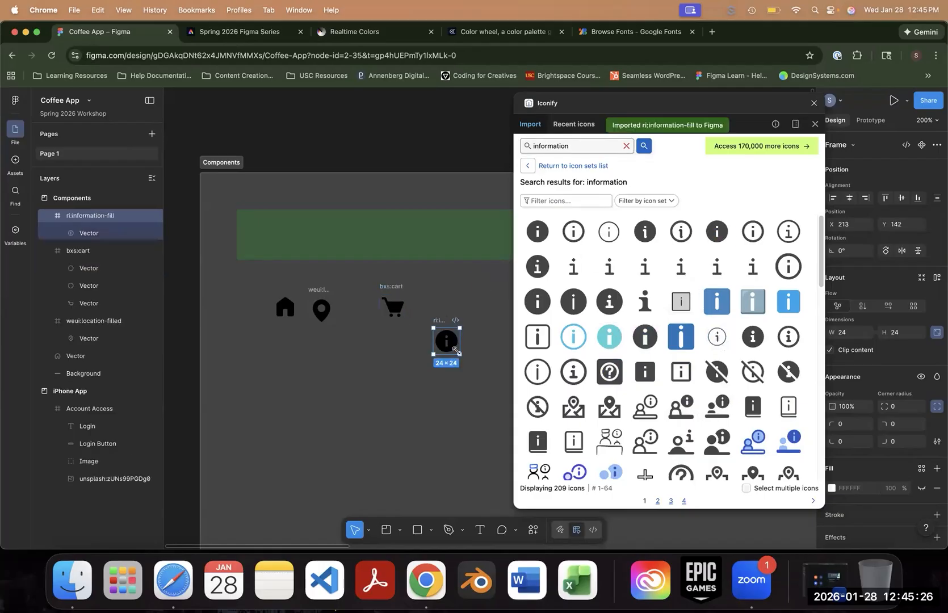
click(816, 123)
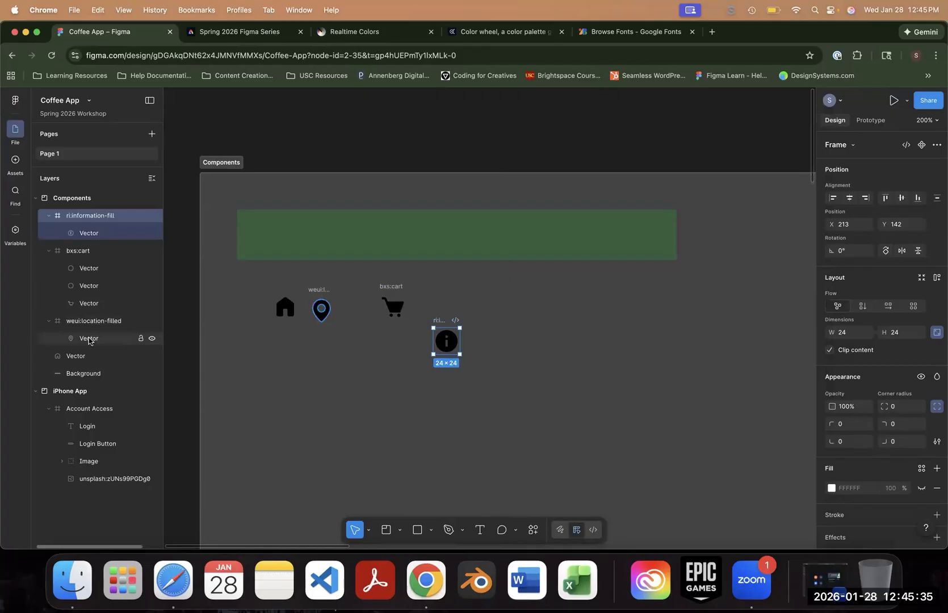
- Move the location pin's vector out of its weui:location-filled frame directly into Components, and inspect the cart's three vectors up close
drag(88, 339, 101, 309)
click(101, 308)
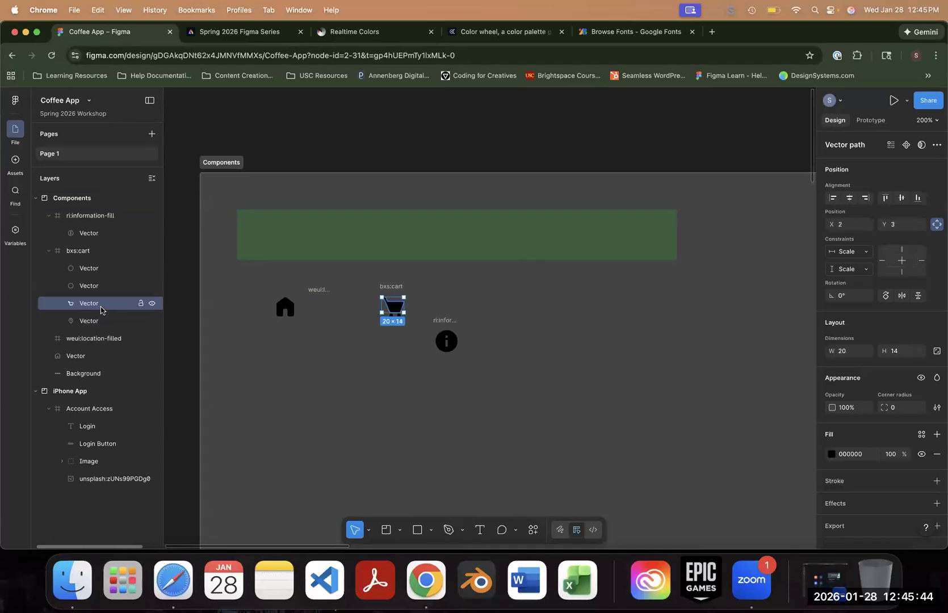
shift+click(104, 287)
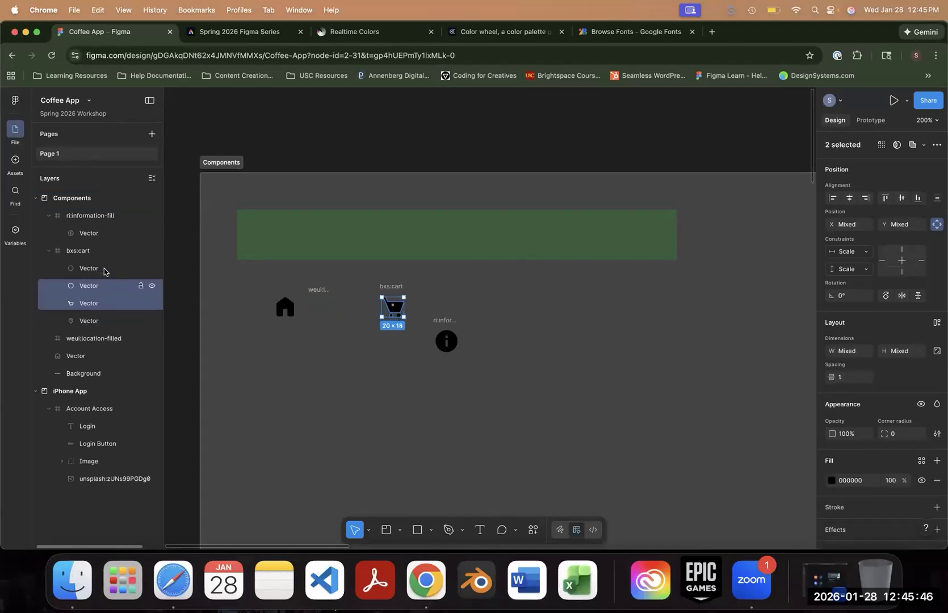
shift+click(104, 269)
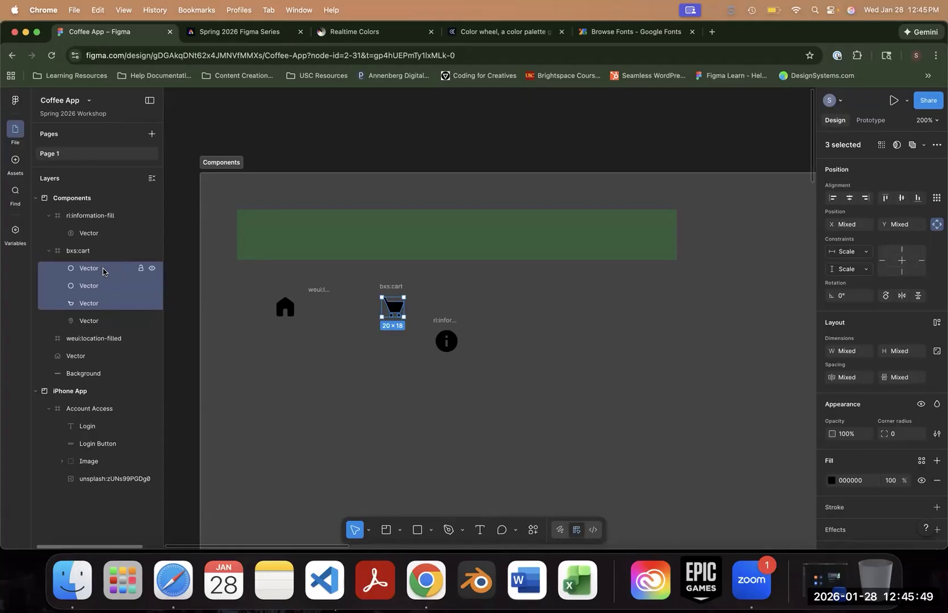
key(shift+2)
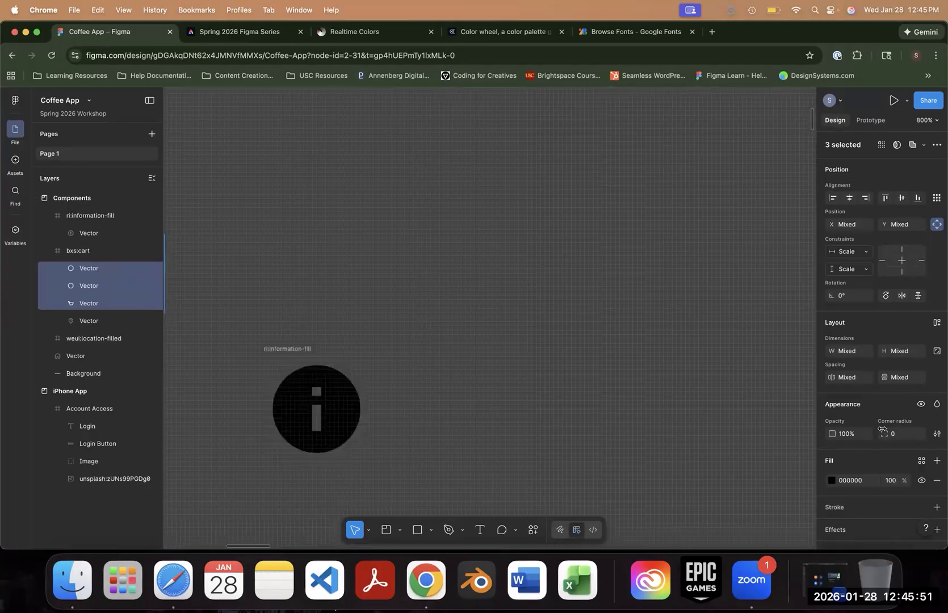
drag(476, 287, 763, 322)
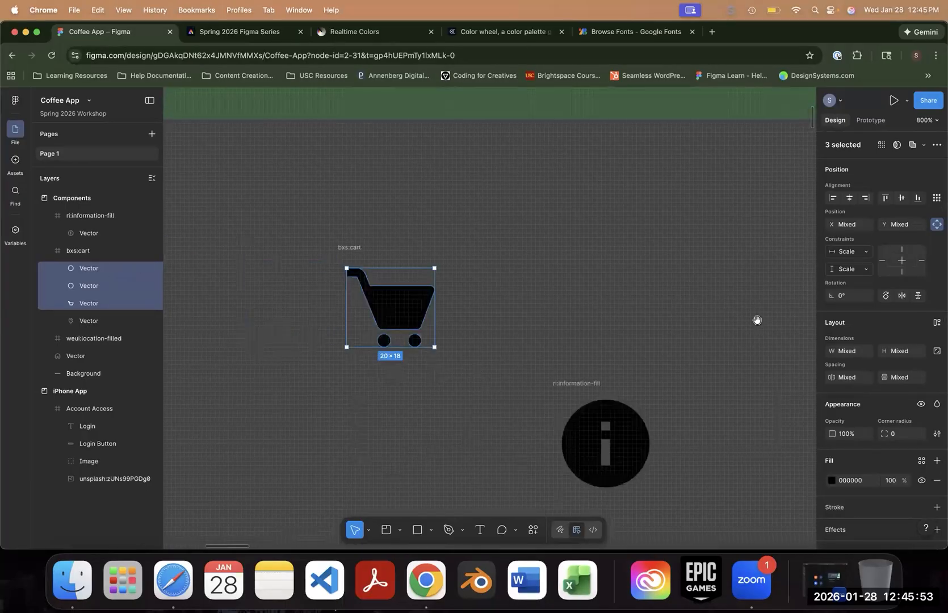
key(plus)
key(plus)
key(plus)
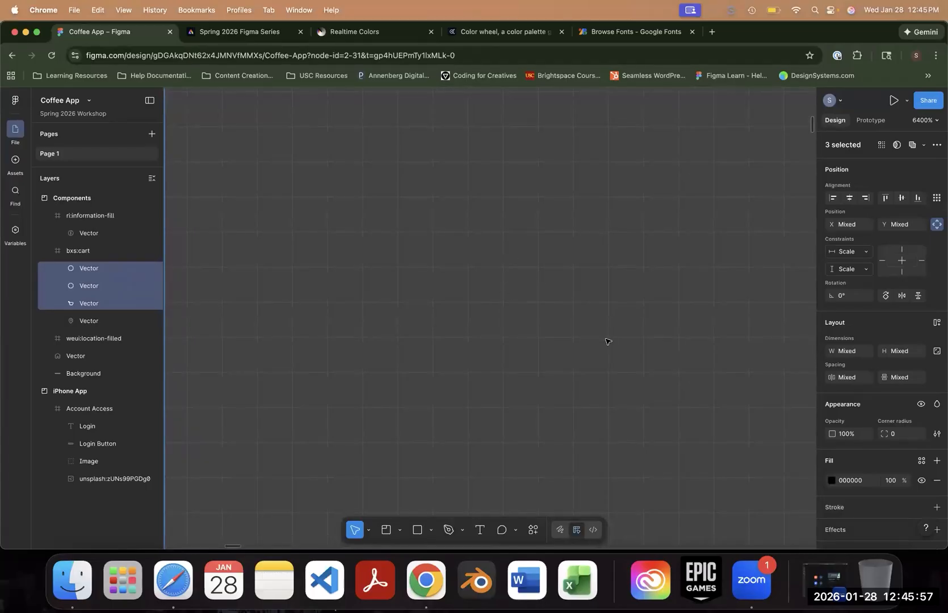
key(minus)
key(minus)
key(minus)
key(minus)
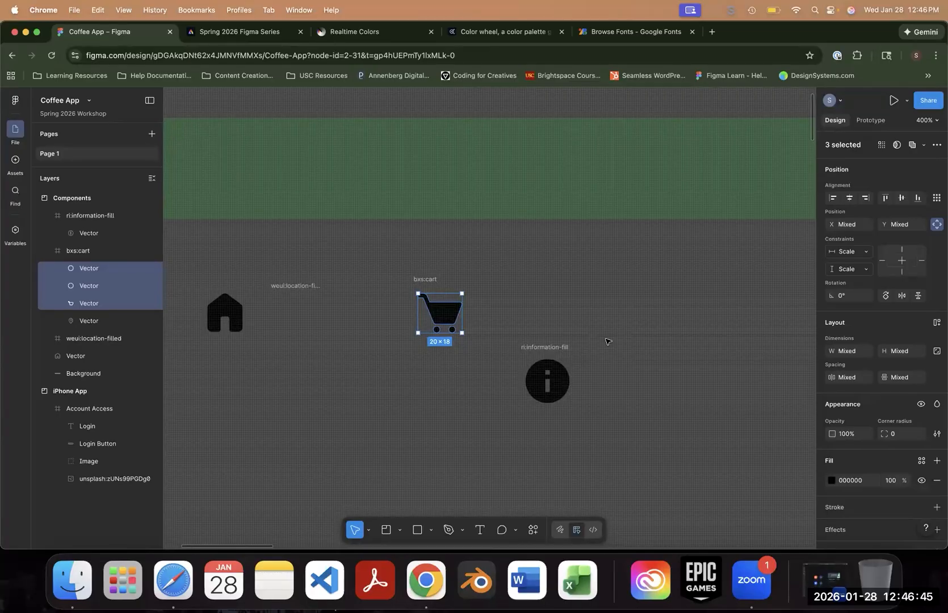
drag(104, 322, 76, 329)
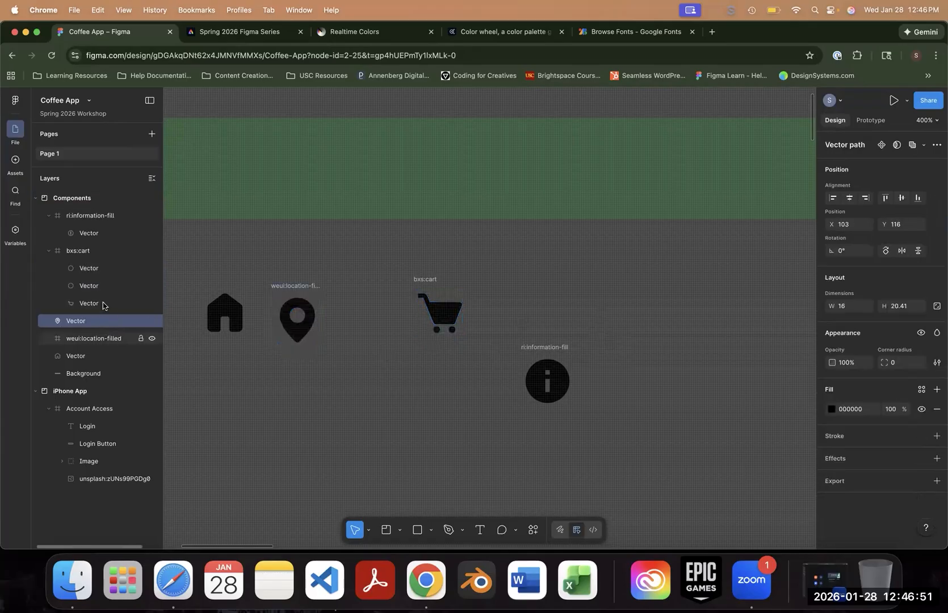
- Flatten the three vectors inside the bxs:cart frame into a single vector
click(100, 301)
shift+click(101, 269)
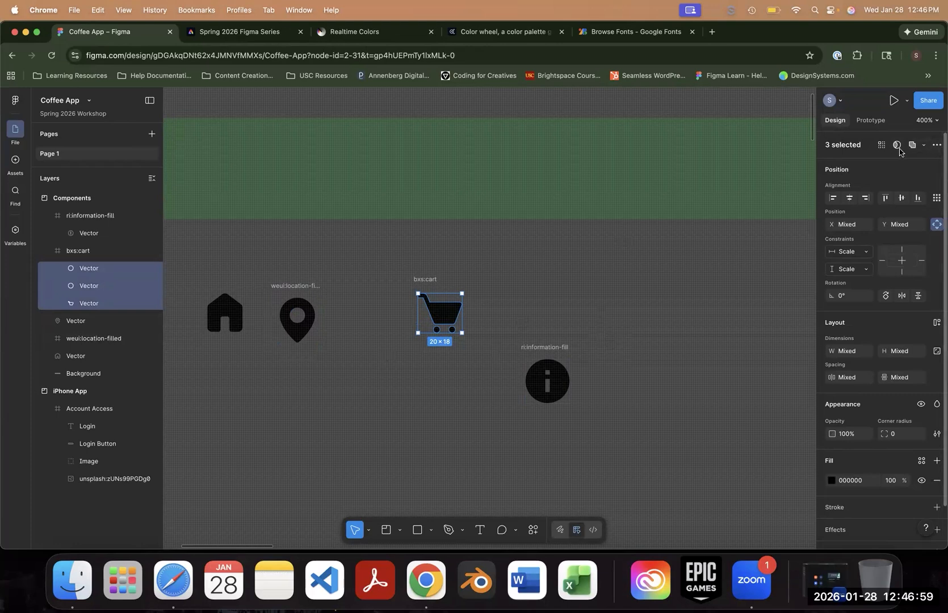
click(923, 145)
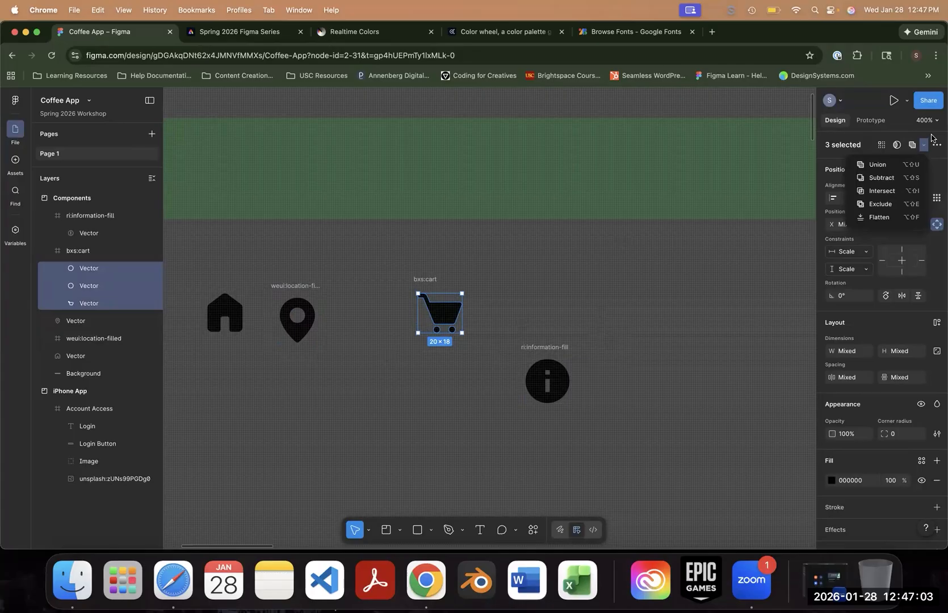
click(924, 146)
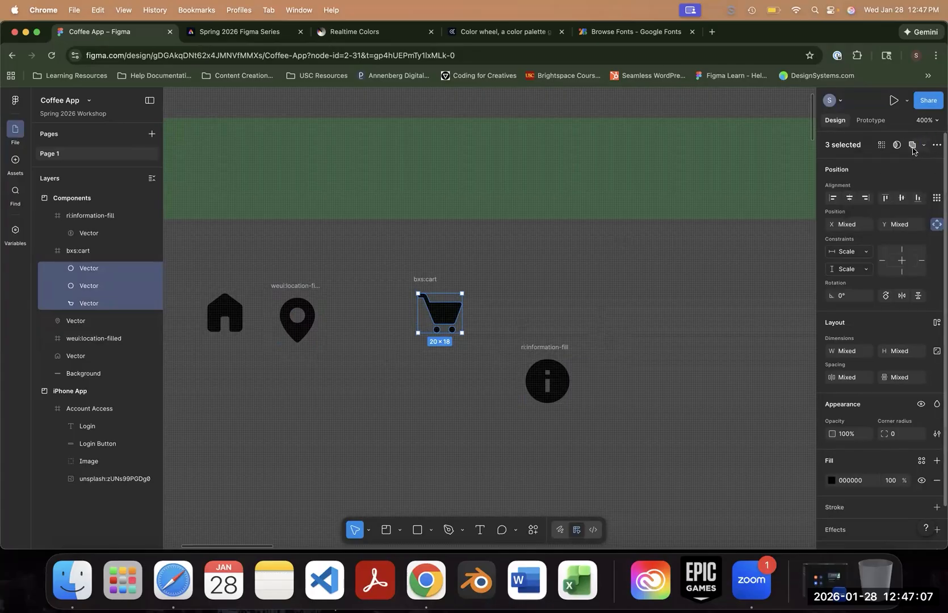
click(924, 147)
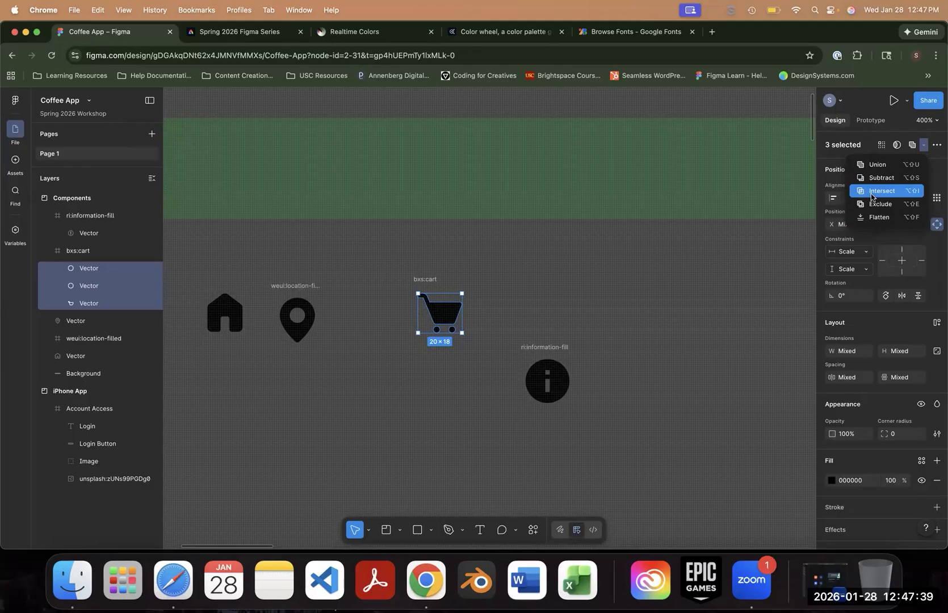
click(889, 218)
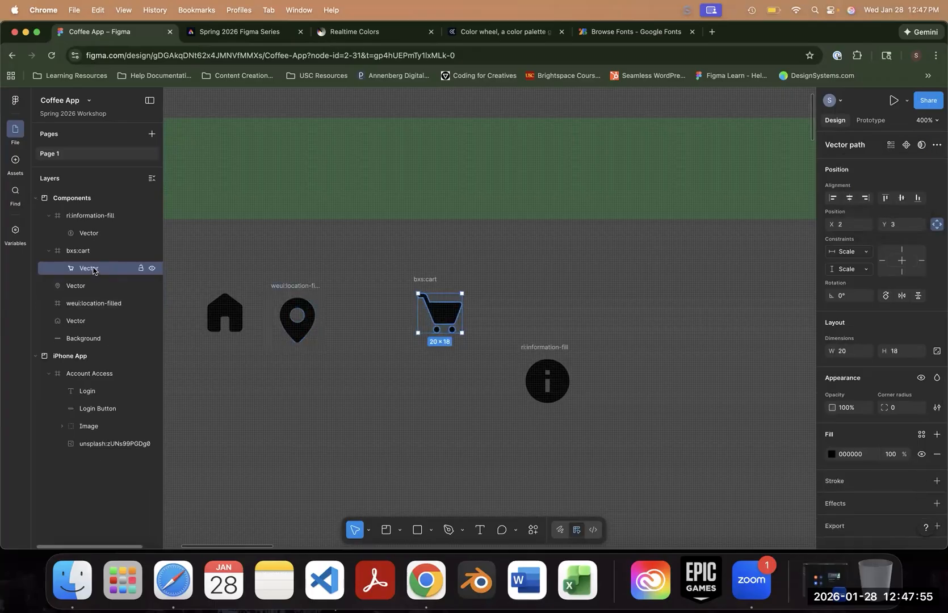
- Move the cart and information vectors out of their frames directly into Components, and delete the three emptied icon frames
drag(445, 313, 443, 315)
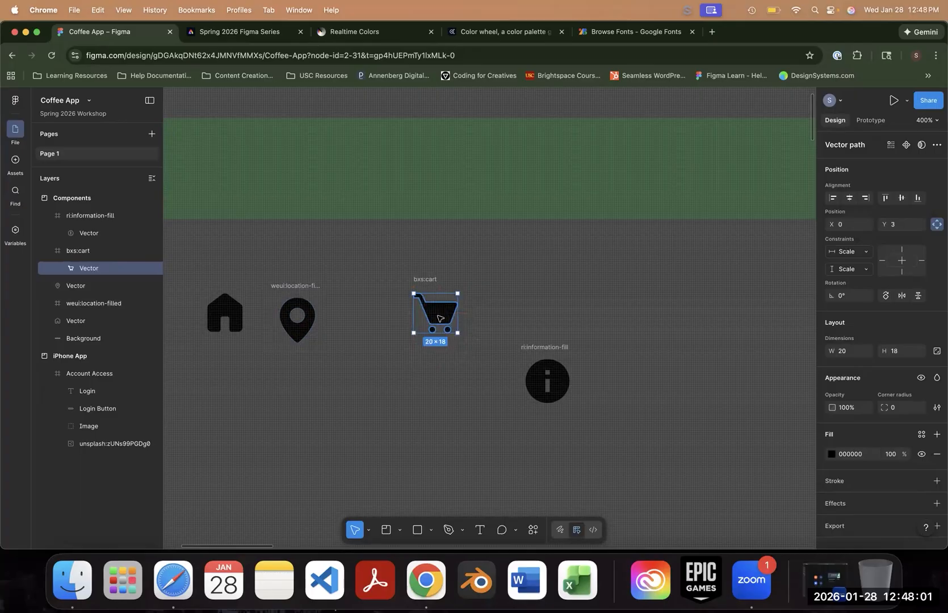
drag(89, 268, 85, 215)
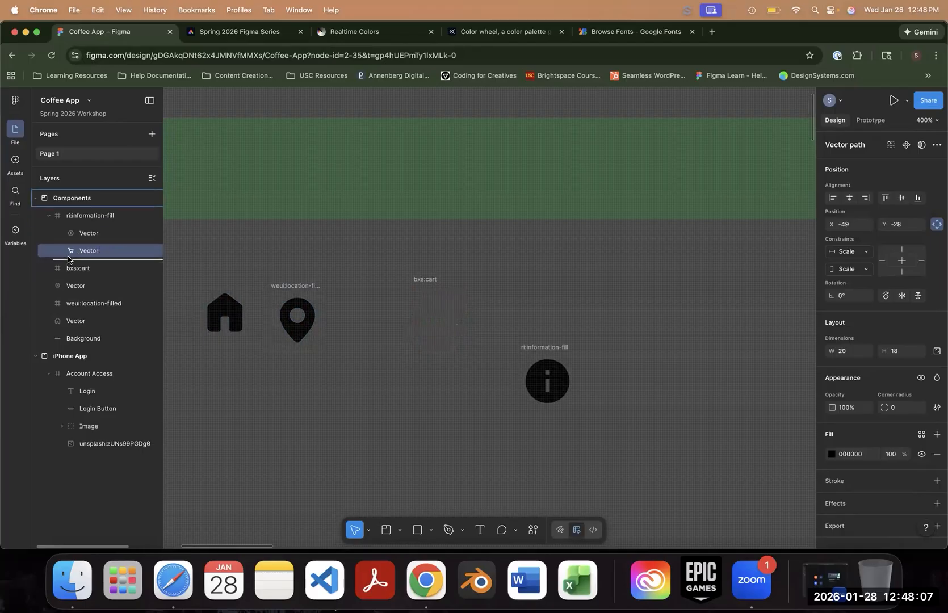
click(89, 234)
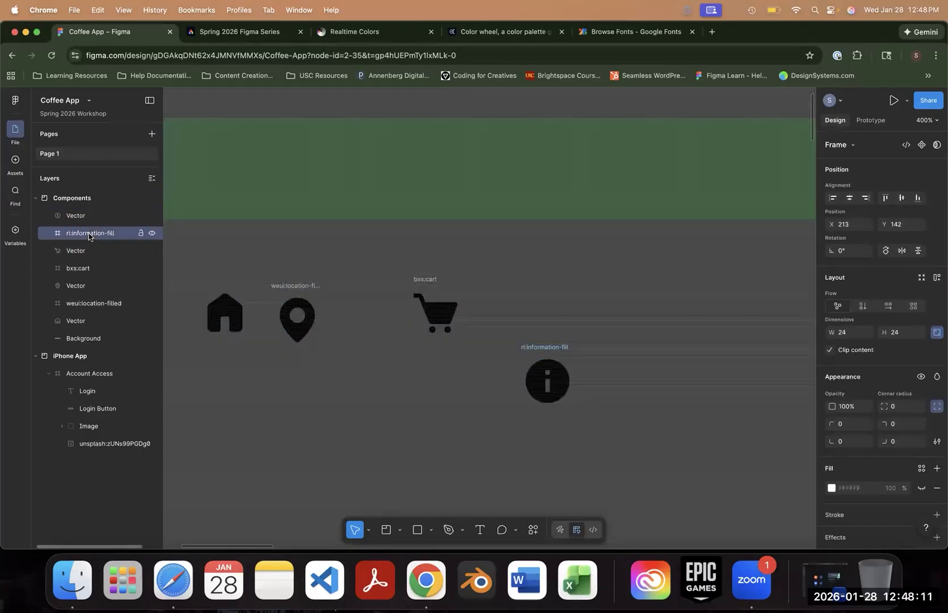
shift+click(85, 268)
shift+click(90, 303)
key(Delete)
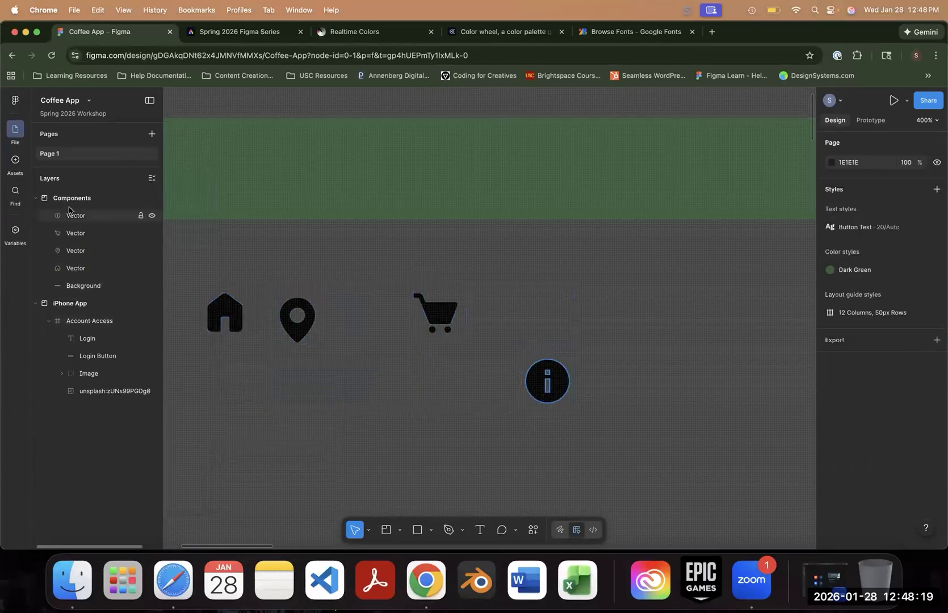
- Set the fill of the home, location, cart and information icons to white, FFFFFF
key(minus)
drag(549, 387, 328, 307)
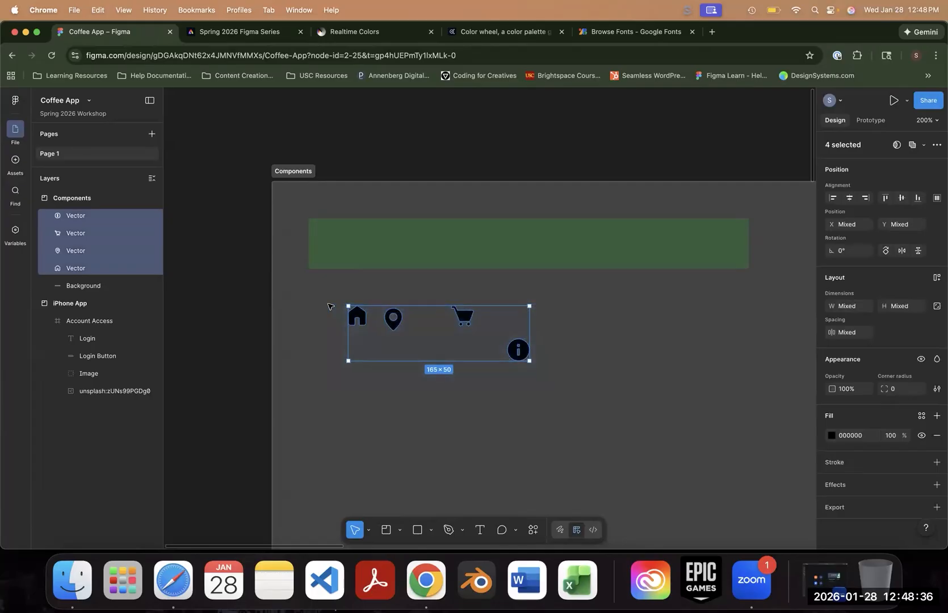
click(328, 310)
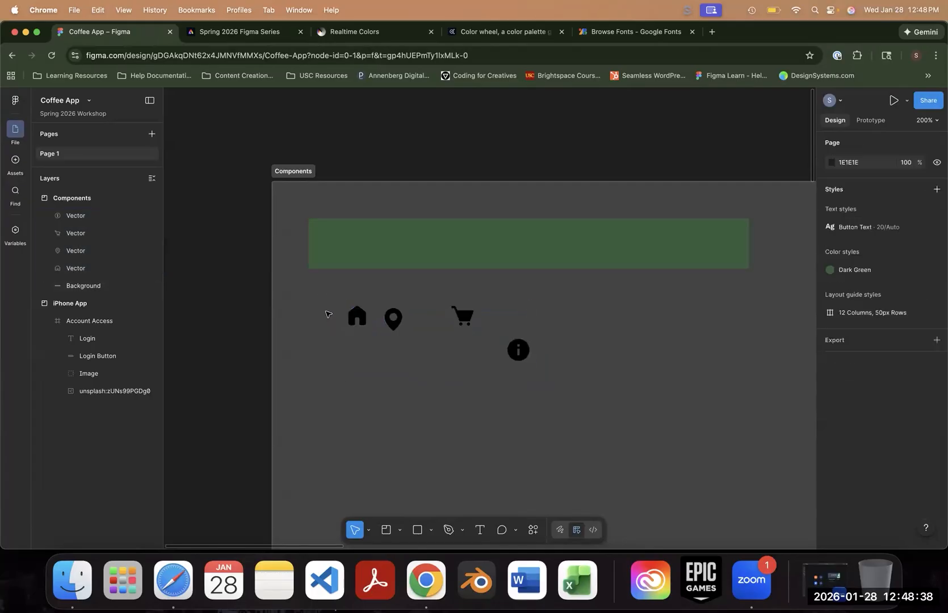
drag(329, 296, 532, 364)
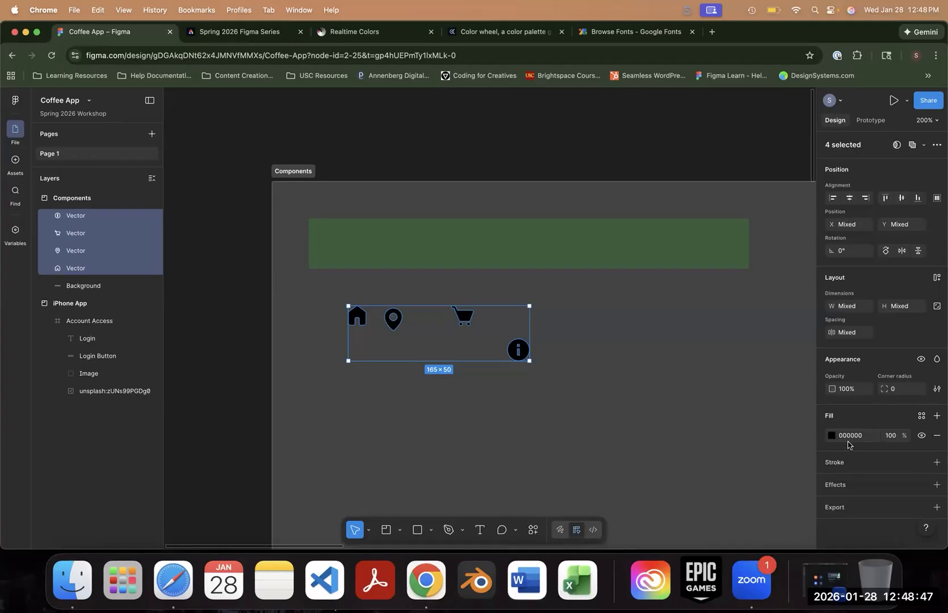
click(832, 436)
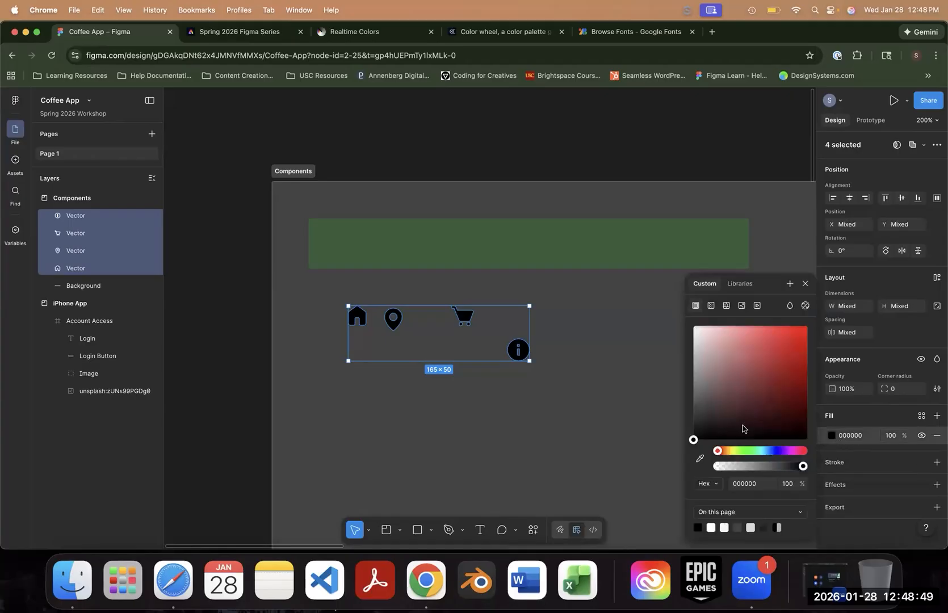
drag(723, 419, 681, 318)
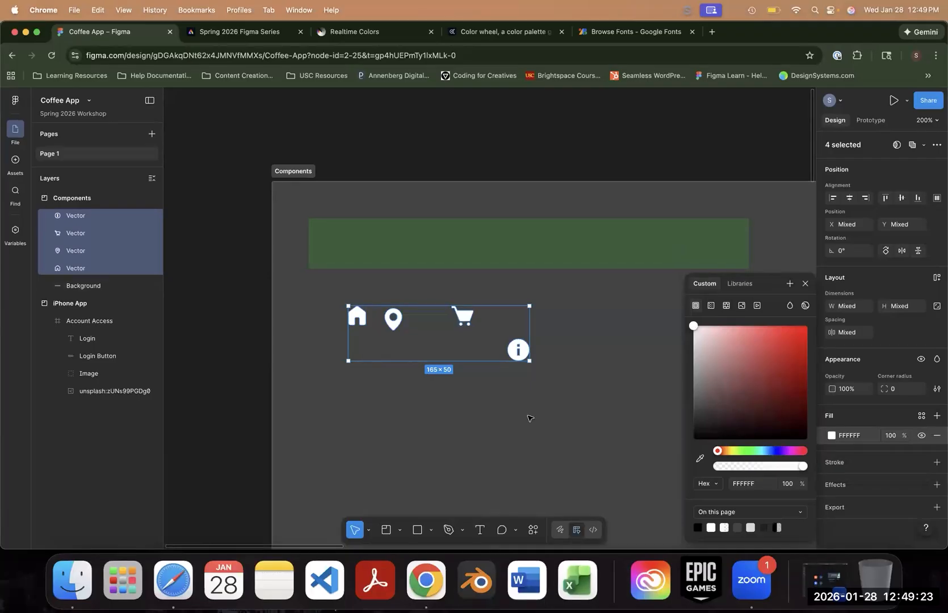
click(462, 389)
- Place the icons on the green bar in the order home, location, cart, information, with home and information near its opposite ends
drag(365, 317, 354, 244)
drag(392, 319, 423, 250)
drag(461, 323, 534, 257)
drag(518, 350, 708, 243)
click(704, 326)
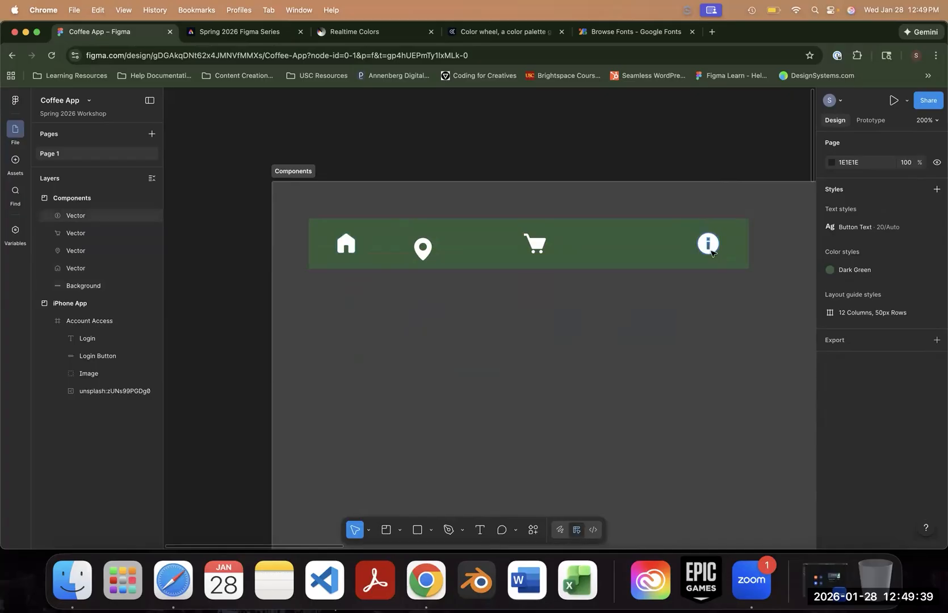
drag(348, 246, 346, 244)
drag(714, 249, 732, 248)
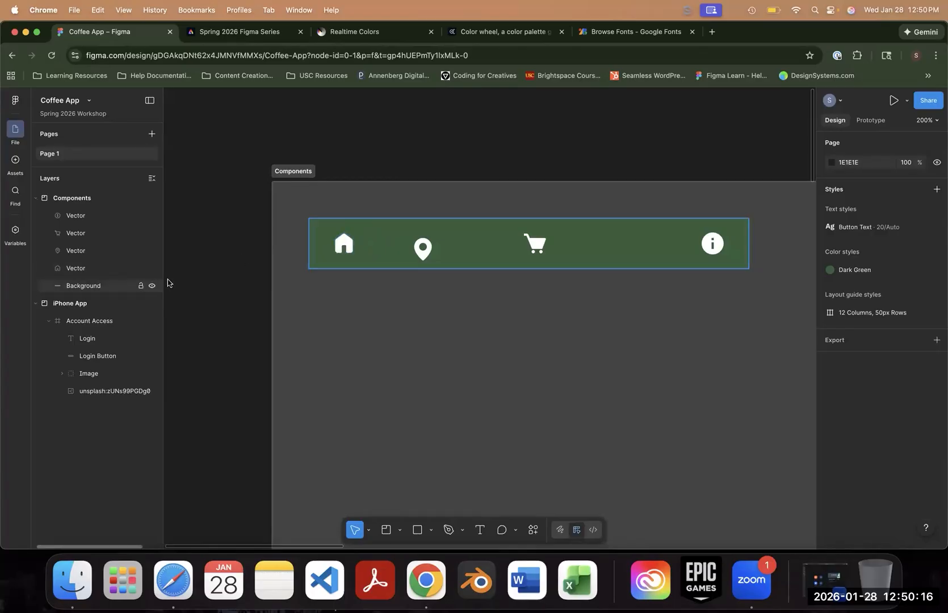
- Align the four icon vectors on the green bar by their vertical centers
click(76, 218)
shift+click(75, 268)
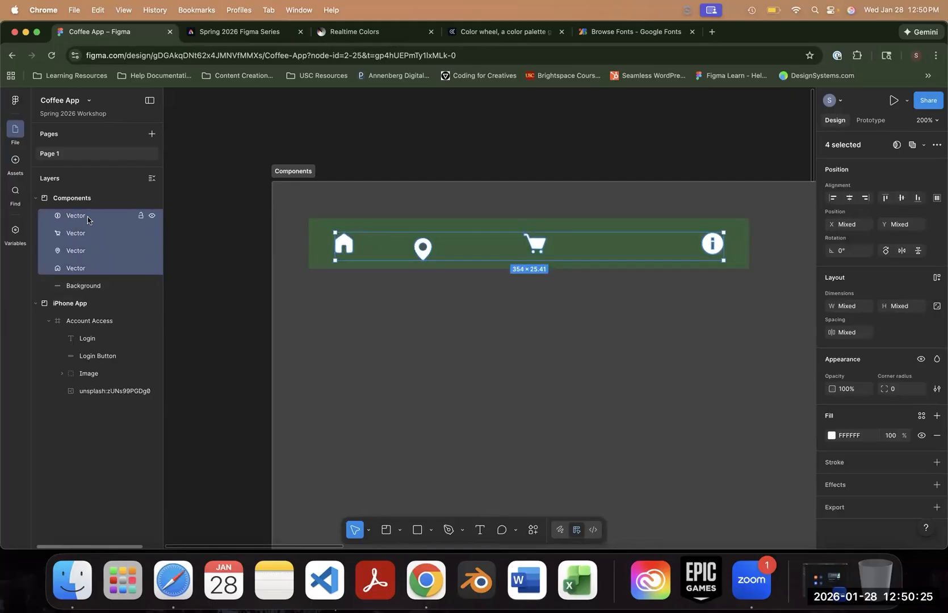
click(73, 219)
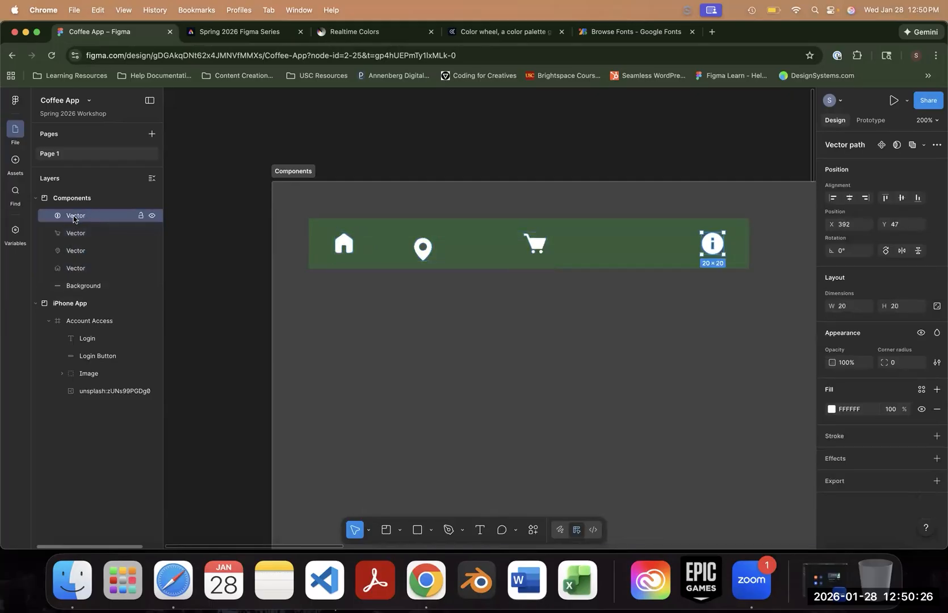
shift+click(85, 269)
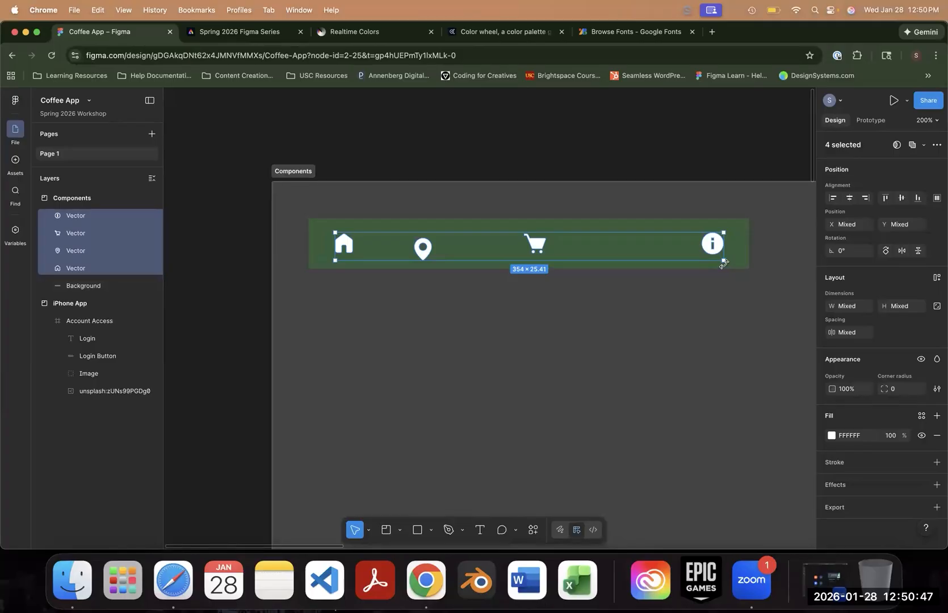
click(901, 199)
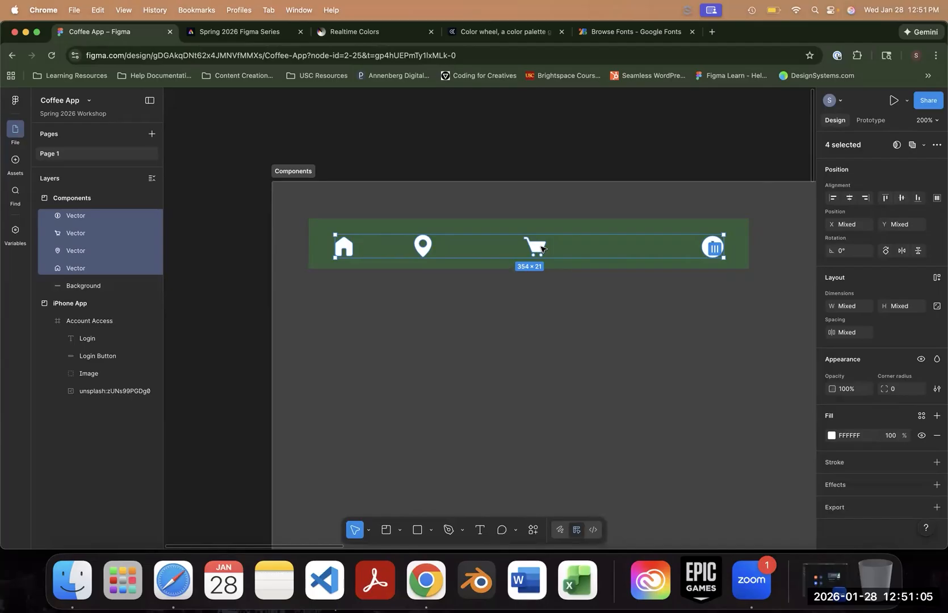
- Distribute the horizontal spacing of the four icons evenly across the green bar
click(937, 199)
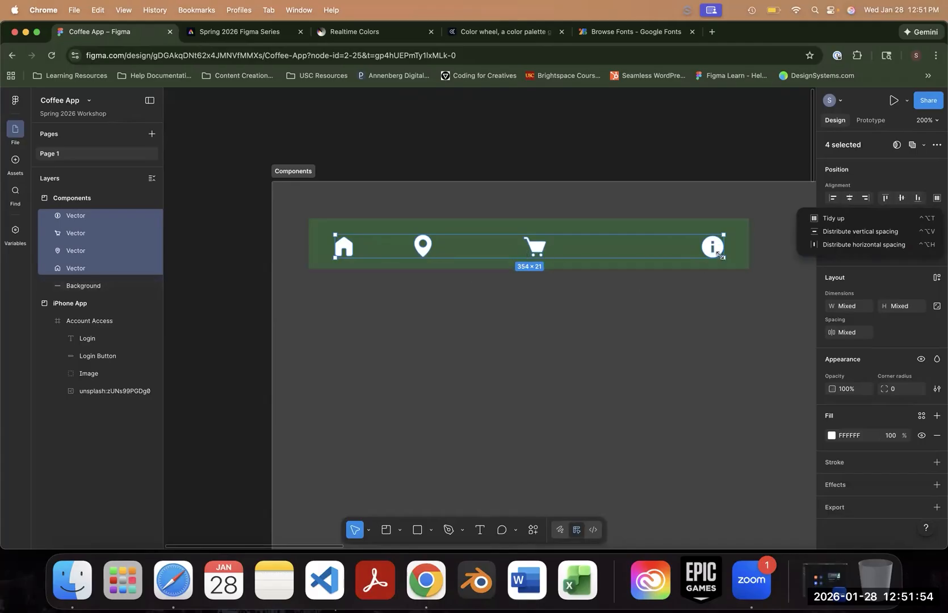
click(829, 245)
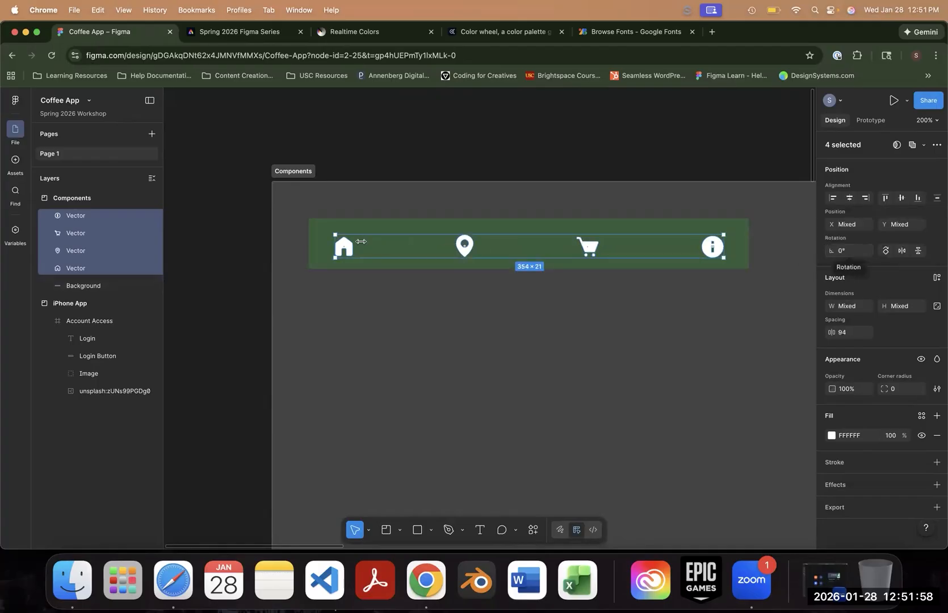
click(937, 198)
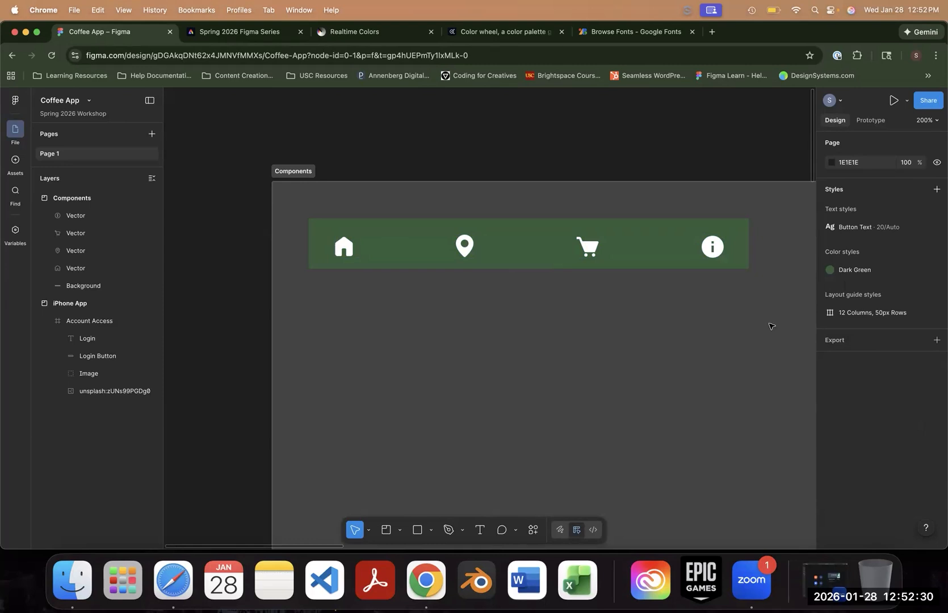
- Group the four icons with the green Background bar and name the group Navigation Menu
drag(773, 323, 297, 197)
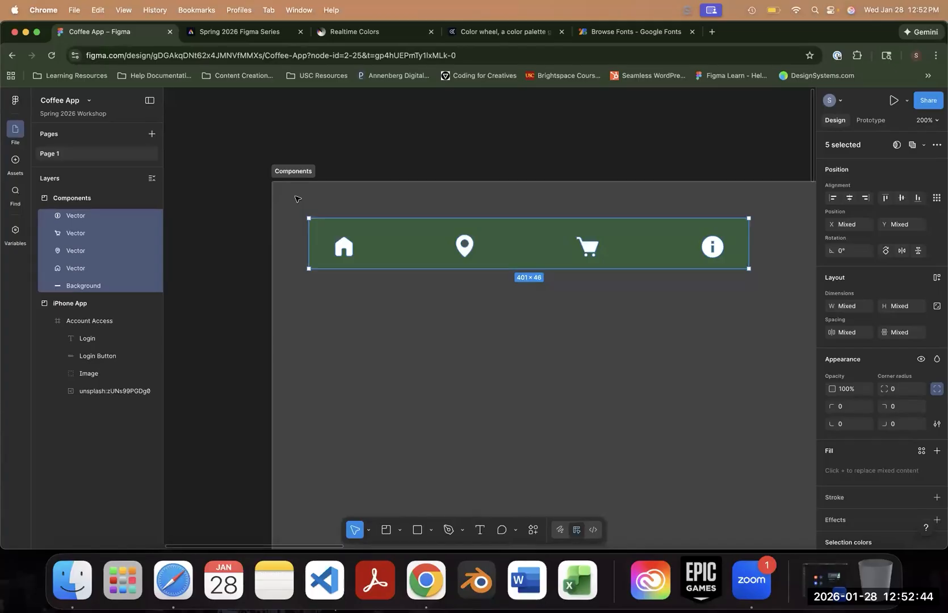
key(super+g)
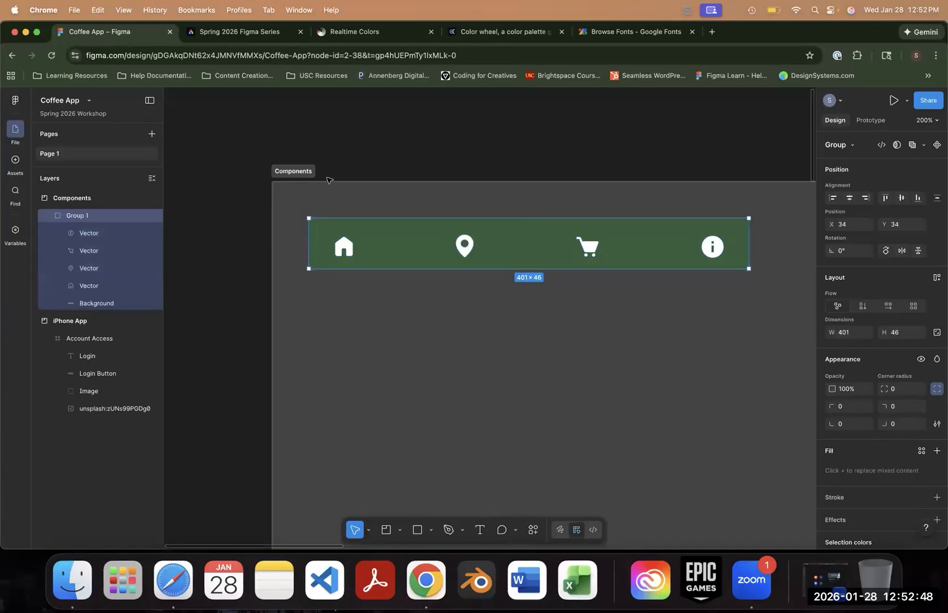
double_click(94, 216)
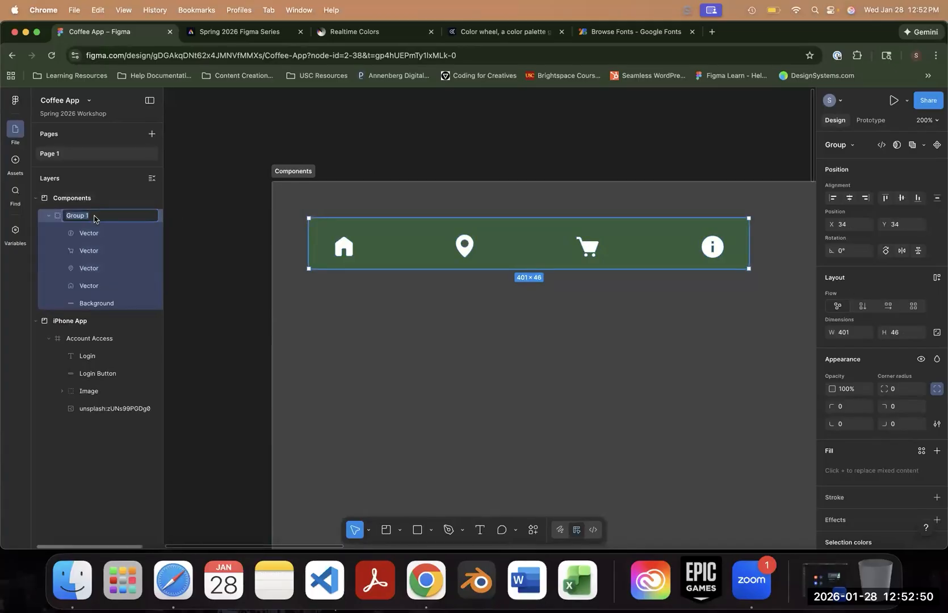
text(Navigation Menu)
key(Return)
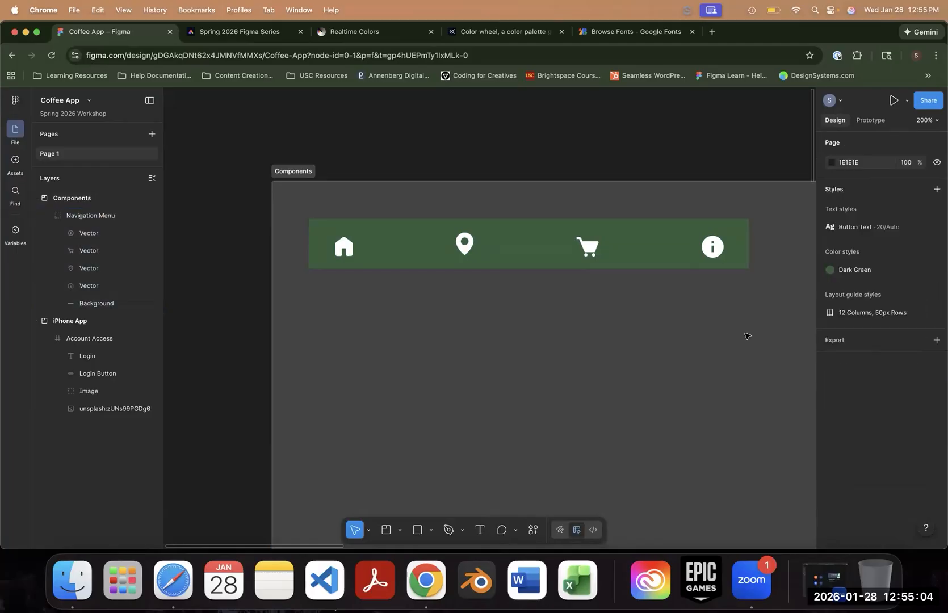